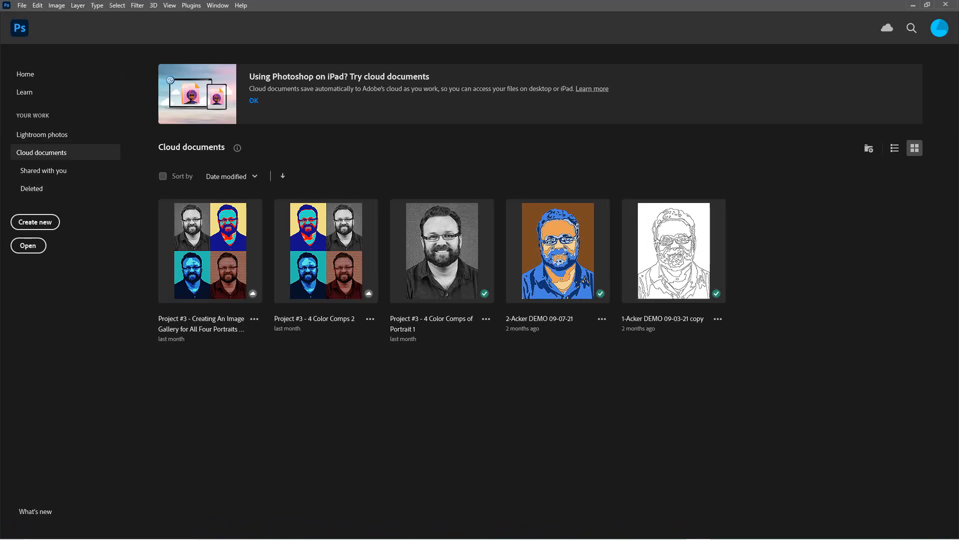
- Create a new 800 x 620 px document at 72 ppi in RGB Color from the recent custom preset
{"action": "left_click", "coordinate": [35, 222]}
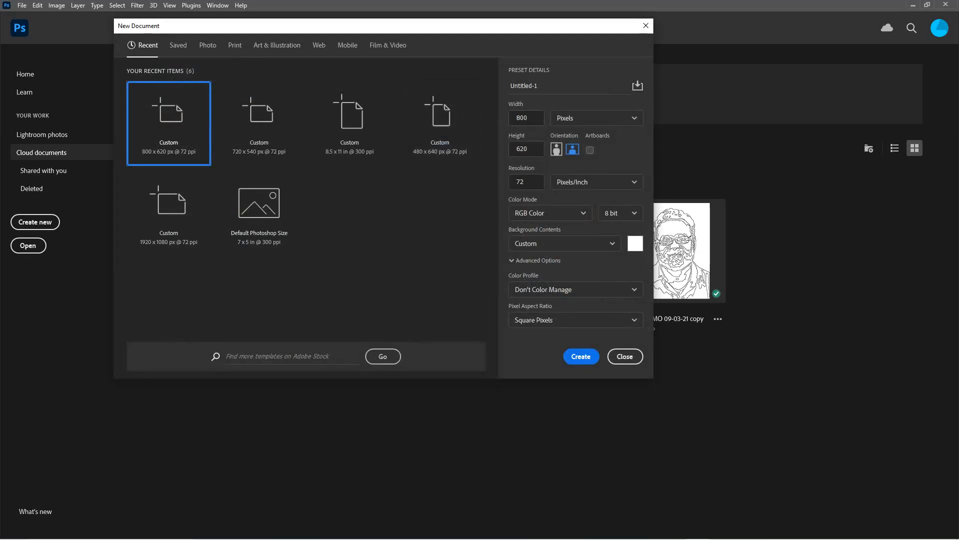
{"action": "key", "text": "Return"}
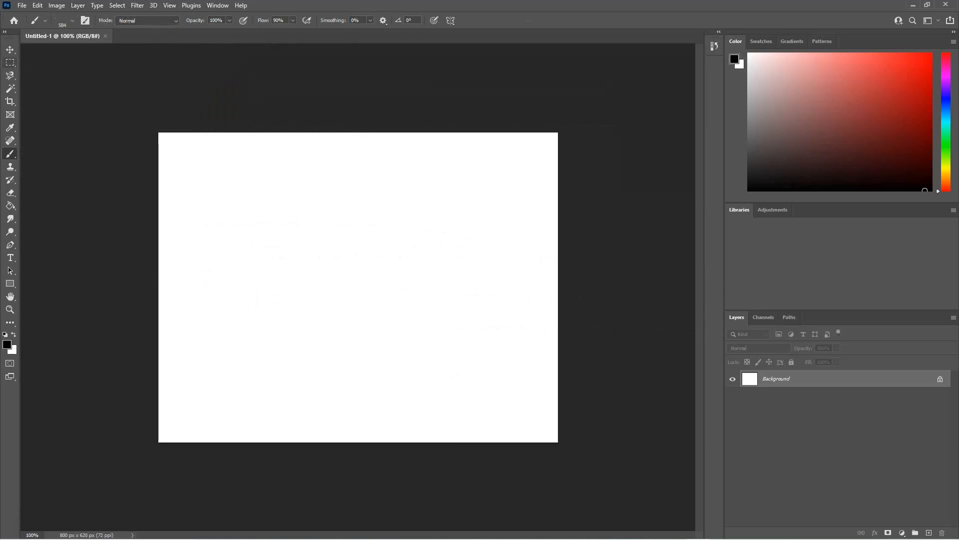
- Add six empty layers above the Background layer
{"action": "left_click", "coordinate": [10, 49]}
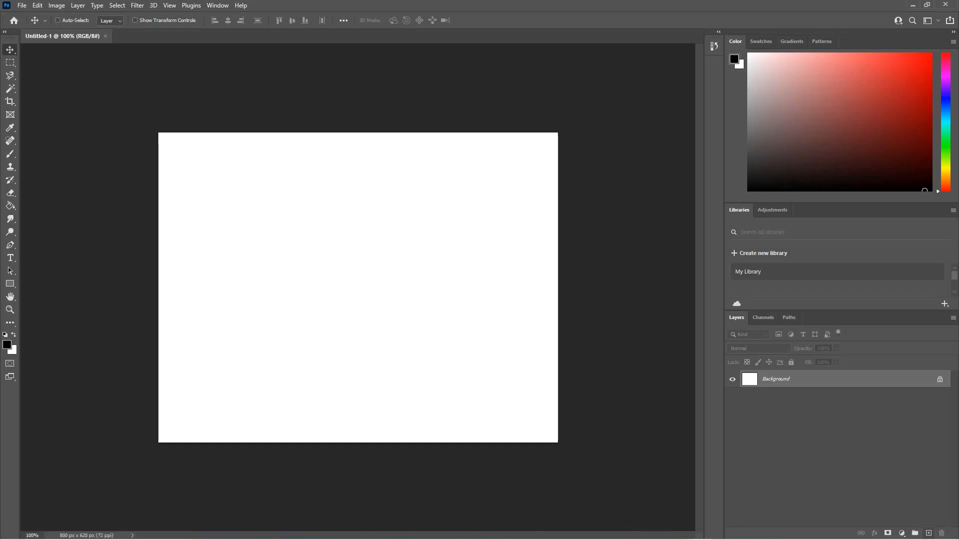
{"action": "key", "text": "ctrl+shift+alt+n"}
{"action": "key", "text": "ctrl+shift+alt+n"}
{"action": "key", "text": "ctrl+shift+alt+n"}
{"action": "key", "text": "ctrl+shift+alt+n"}
{"action": "key", "text": "ctrl+shift+alt+n"}
{"action": "key", "text": "ctrl+shift+alt+n"}
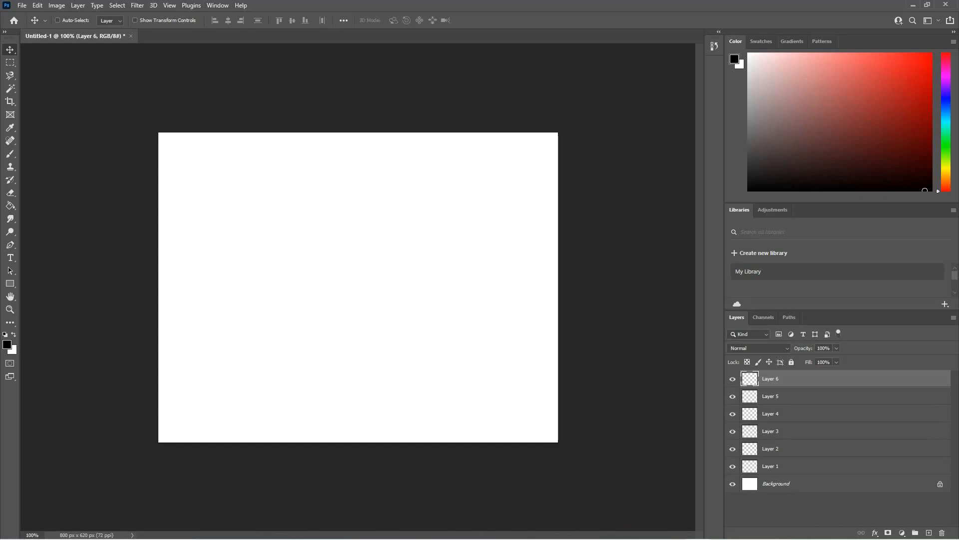
- Activate the Brush tool with the Hard Round brush from the General Brushes group
{"action": "left_click", "coordinate": [10, 153]}
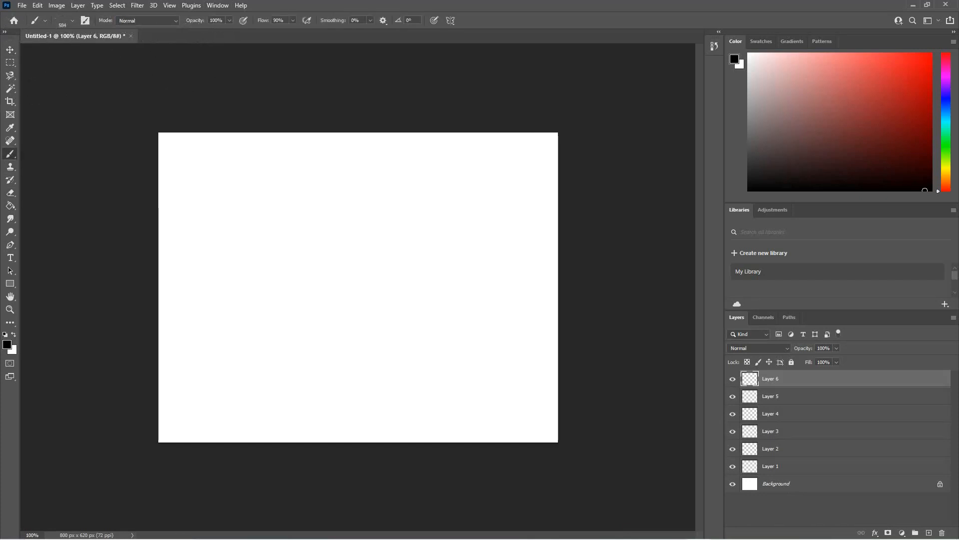
{"action": "left_click", "coordinate": [72, 20]}
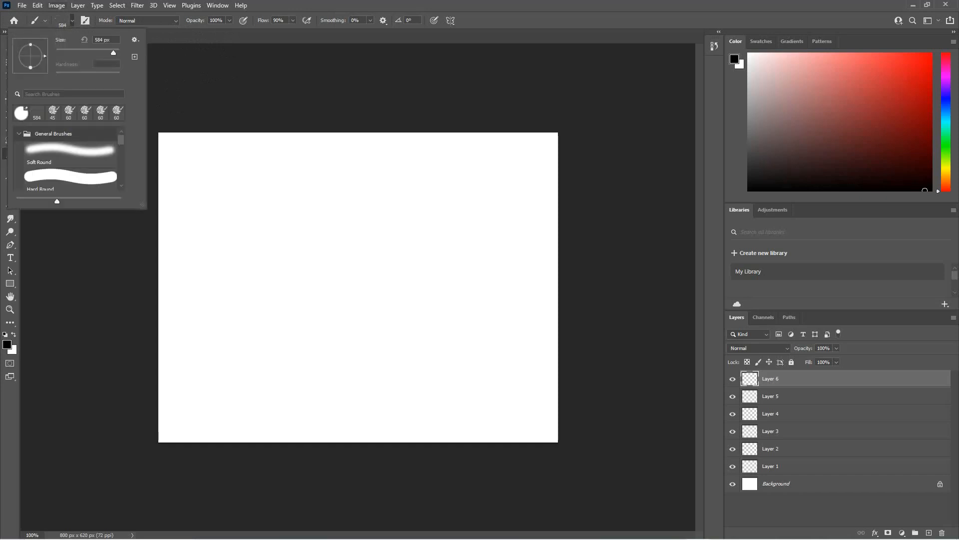
{"action": "left_click", "coordinate": [70, 176]}
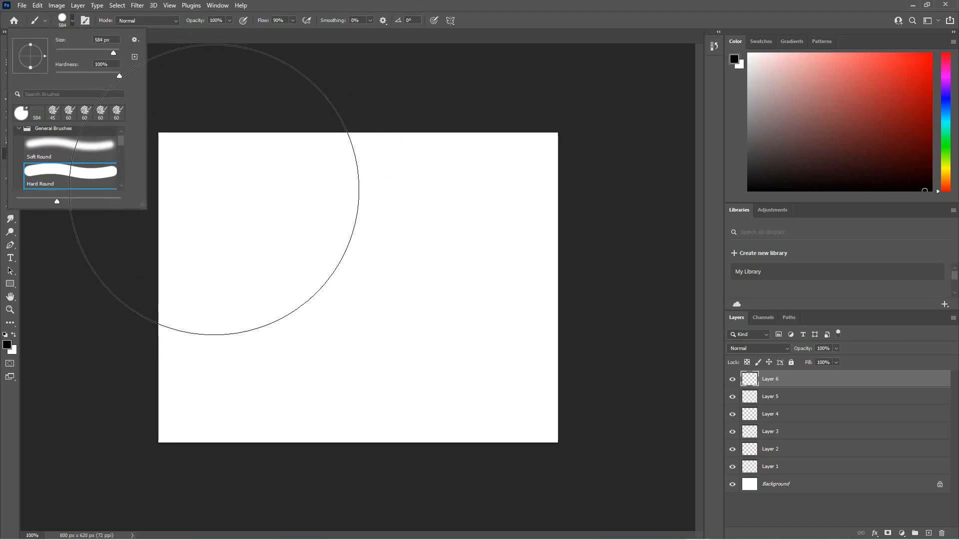
- Stamp a 584 px black test dab on the canvas and undo it
{"action": "left_click", "coordinate": [327, 278]}
{"action": "left_click", "coordinate": [327, 278]}
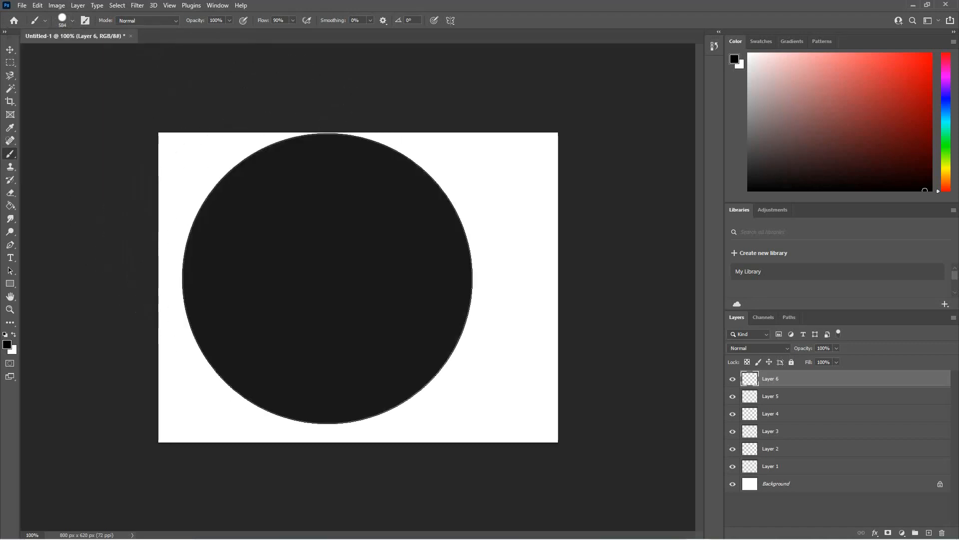
{"action": "key", "text": "ctrl+z"}
- Reduce the Hard Round brush size to 60 px
{"action": "key", "text": "bracketleft"}
{"action": "key", "text": "bracketleft"}
{"action": "key", "text": "bracketleft"}
{"action": "key", "text": "bracketleft"}
{"action": "key", "text": "bracketleft"}
{"action": "key", "text": "bracketleft"}
{"action": "key", "text": "bracketleft"}
{"action": "key", "text": "bracketleft"}
{"action": "key", "text": "bracketleft"}
- Display the floating brush presets with the brush settings, move them over the canvas edge, and show the presets list
{"action": "key", "text": "alt+w"}
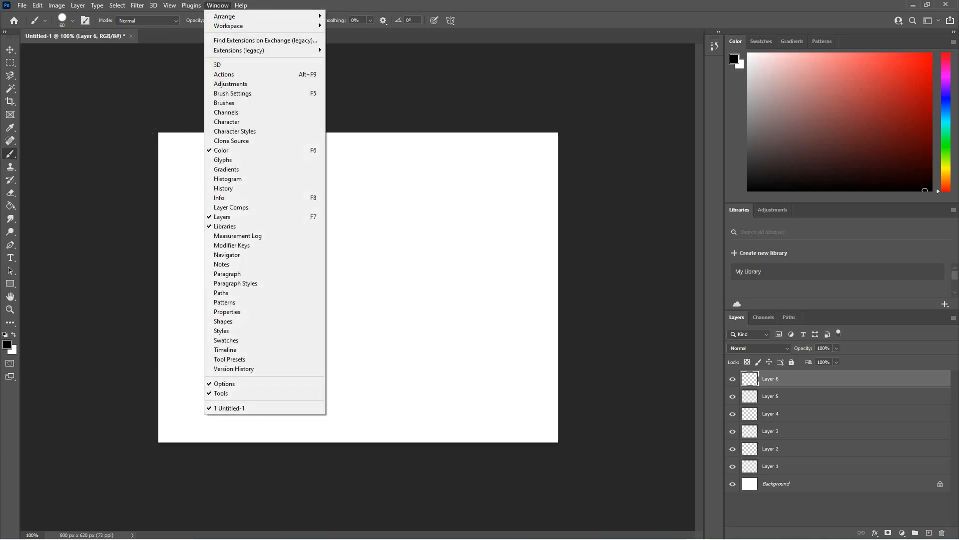
{"action": "key", "text": "Return"}
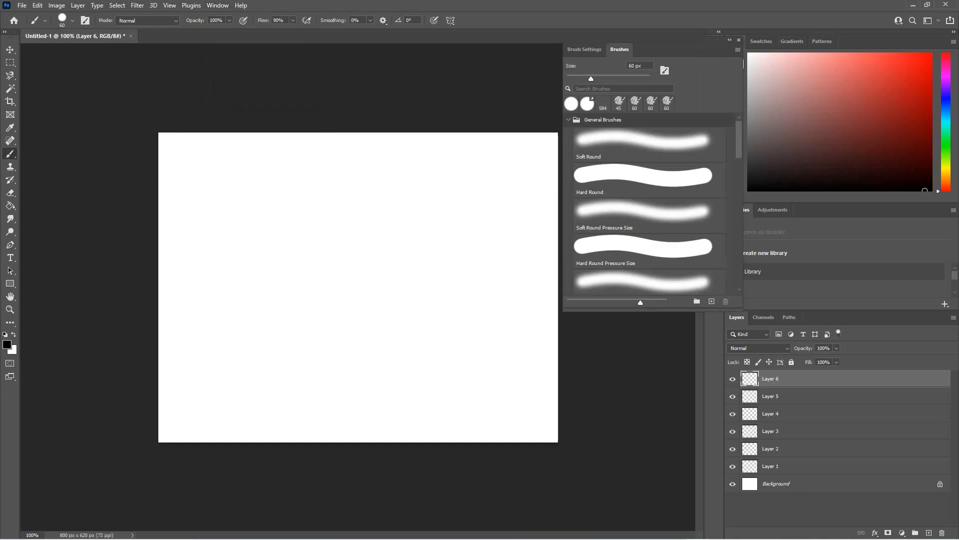
{"action": "left_click", "coordinate": [584, 49]}
{"action": "left_click_drag", "start_coordinate": [669, 49], "coordinate": [693, 63]}
{"action": "left_click", "coordinate": [643, 64]}
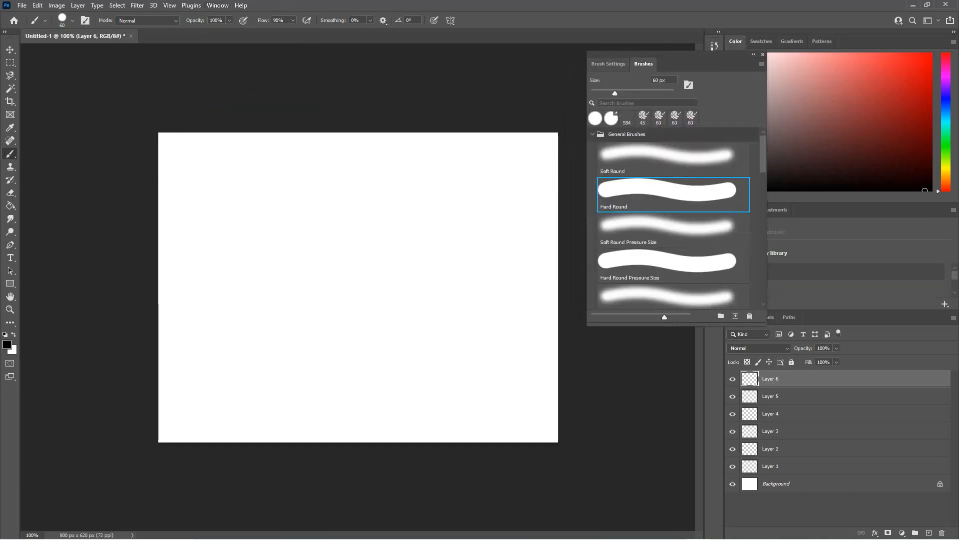
{"action": "left_click", "coordinate": [608, 64]}
{"action": "left_click", "coordinate": [644, 64]}
{"action": "left_click", "coordinate": [608, 64]}
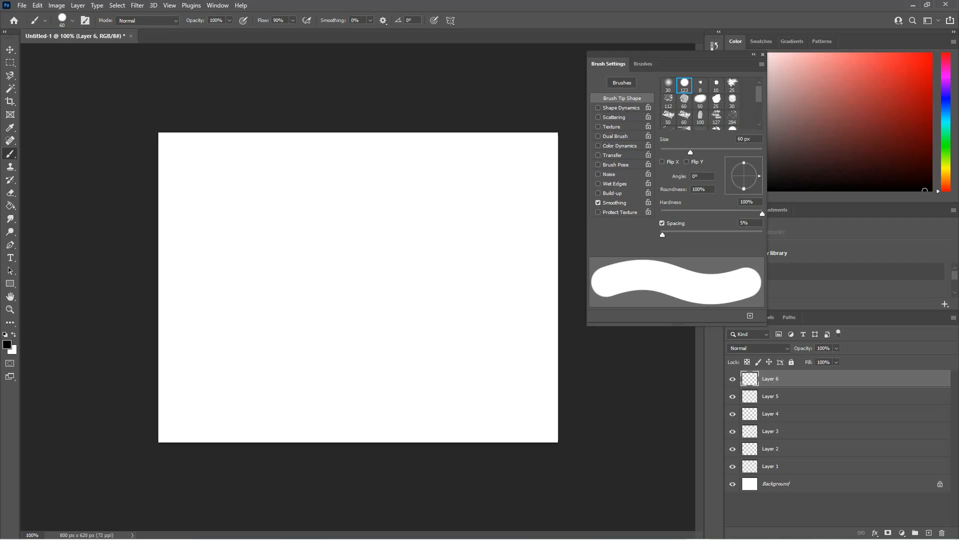
{"action": "left_click_drag", "start_coordinate": [700, 63], "coordinate": [614, 53]}
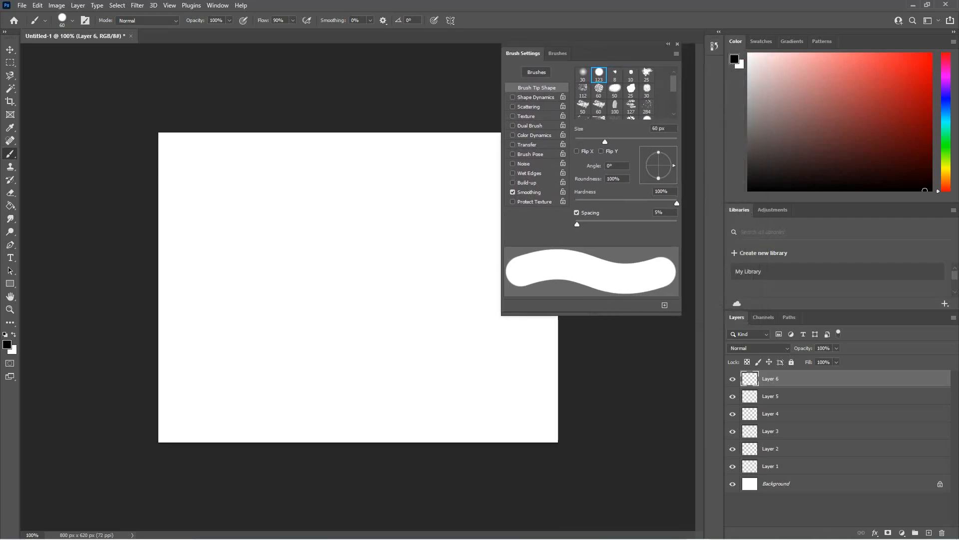
{"action": "left_click", "coordinate": [558, 53]}
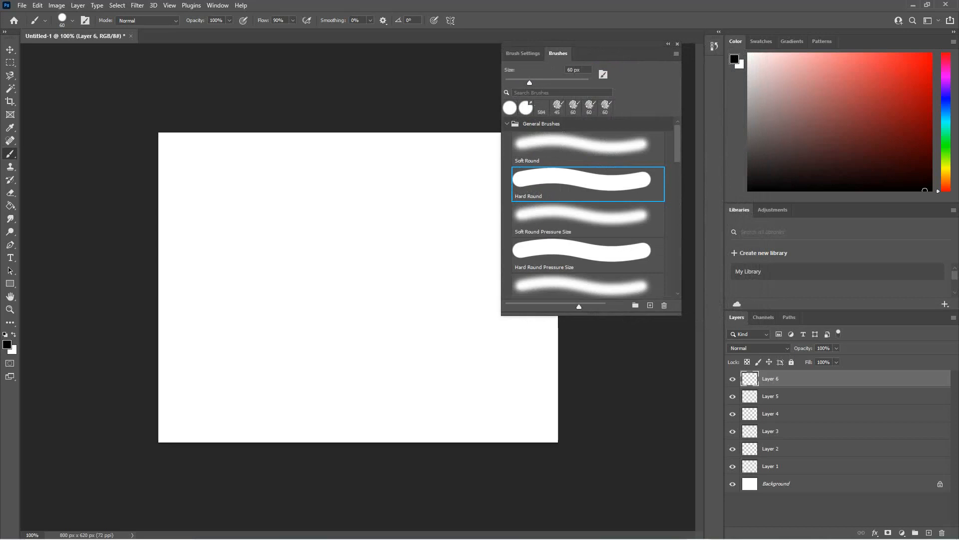
- Create a brush group named with the prefix "10-" and the surname, and move the Leopard brush into it
{"action": "scroll", "coordinate": [590, 207], "scroll_direction": "down", "scroll_amount": 15}
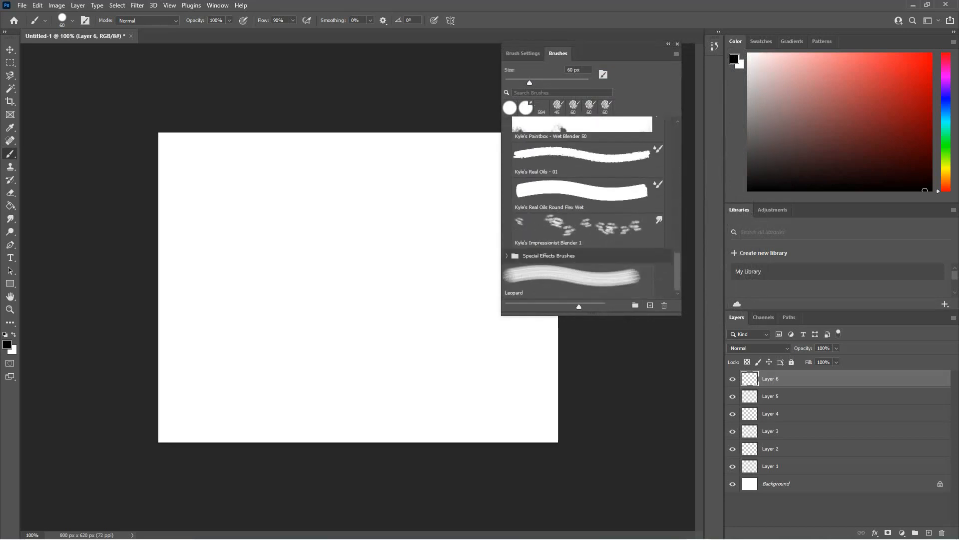
{"action": "left_click", "coordinate": [573, 280]}
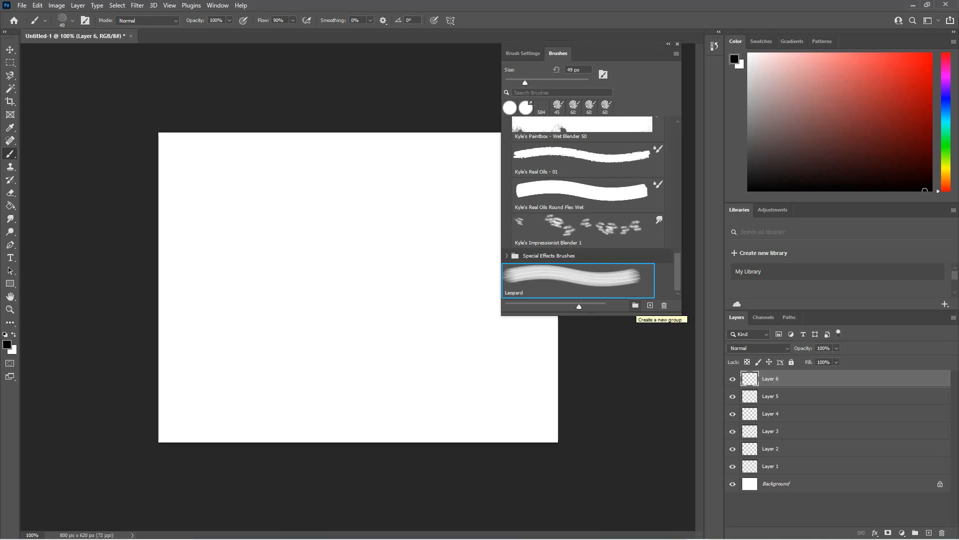
{"action": "left_click", "coordinate": [635, 305]}
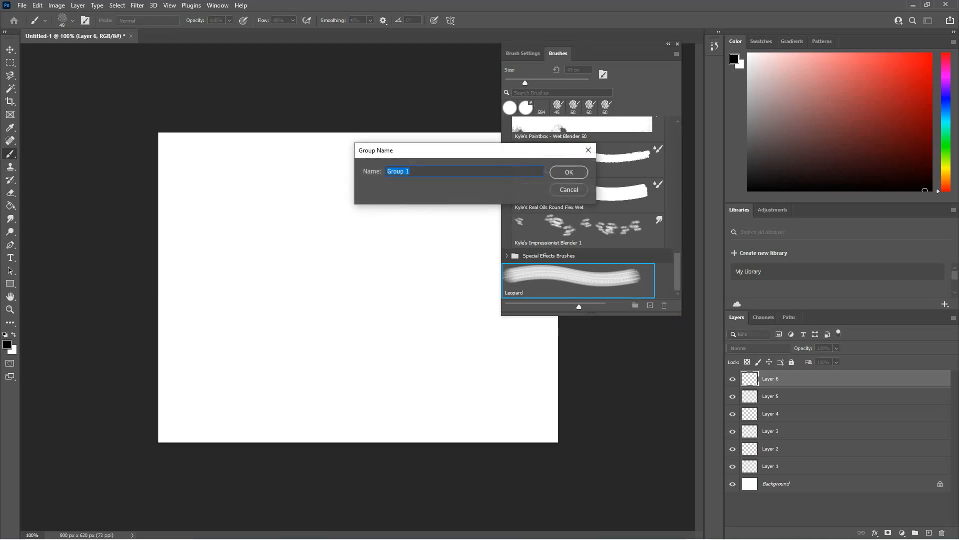
{"action": "type", "text": "10-Acker"}
{"action": "key", "text": "Return"}
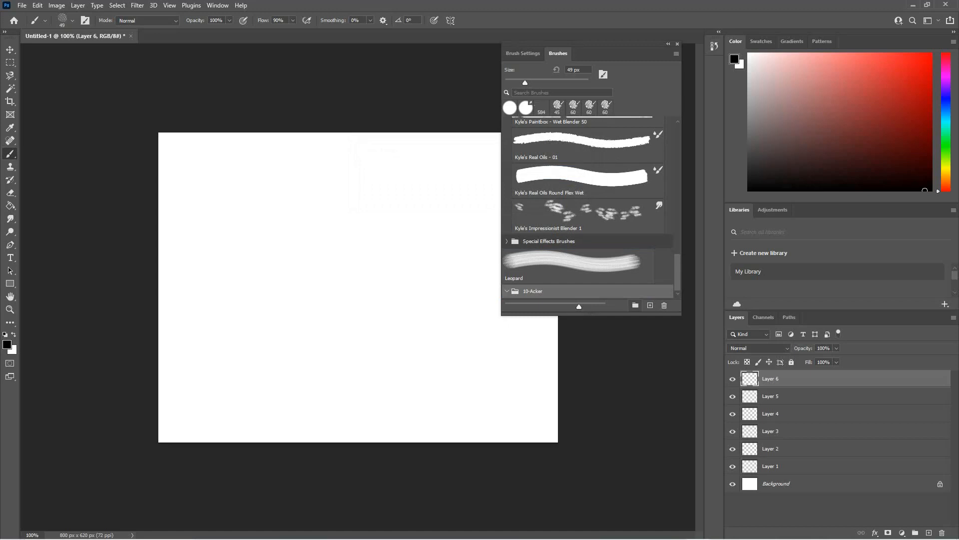
{"action": "left_click", "coordinate": [578, 267]}
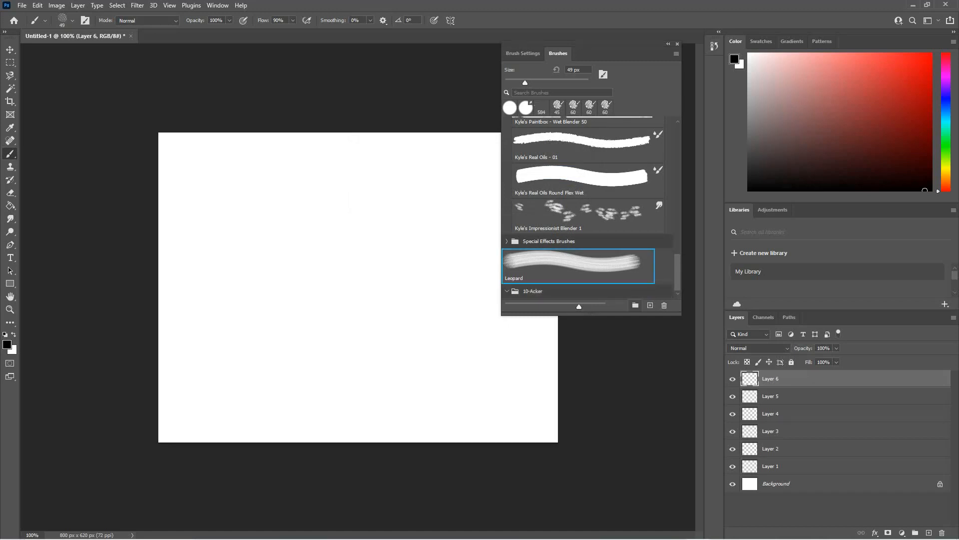
{"action": "left_click_drag", "start_coordinate": [555, 273], "coordinate": [553, 291]}
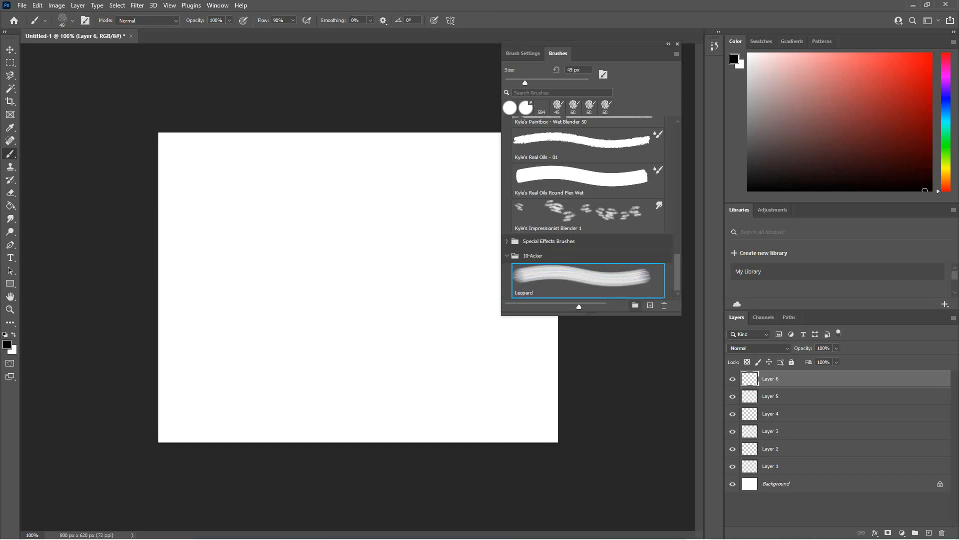
- Try a 49 px Leopard stroke across the upper canvas, undo it, and enlarge the brush to 90 px
{"action": "left_click_drag", "start_coordinate": [193, 193], "coordinate": [501, 190]}
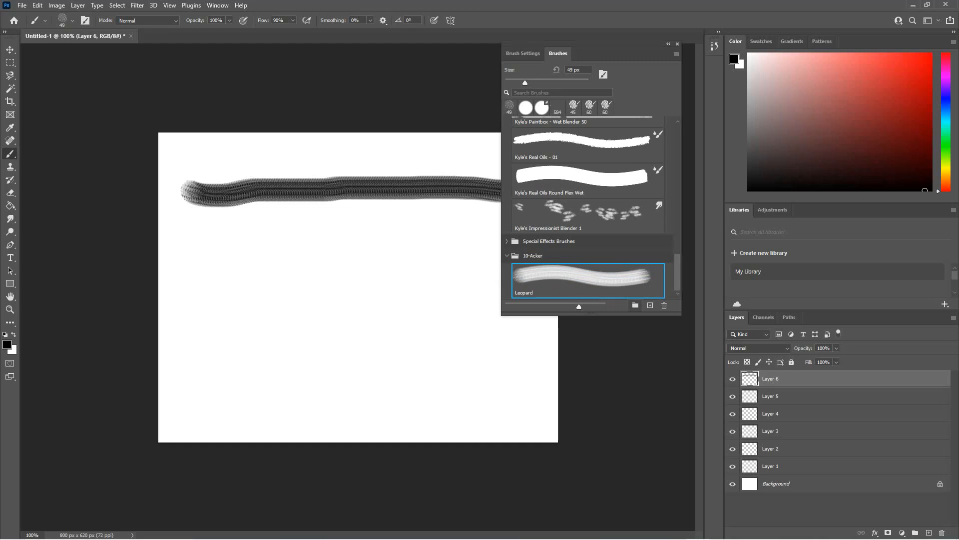
{"action": "key", "text": "ctrl+z"}
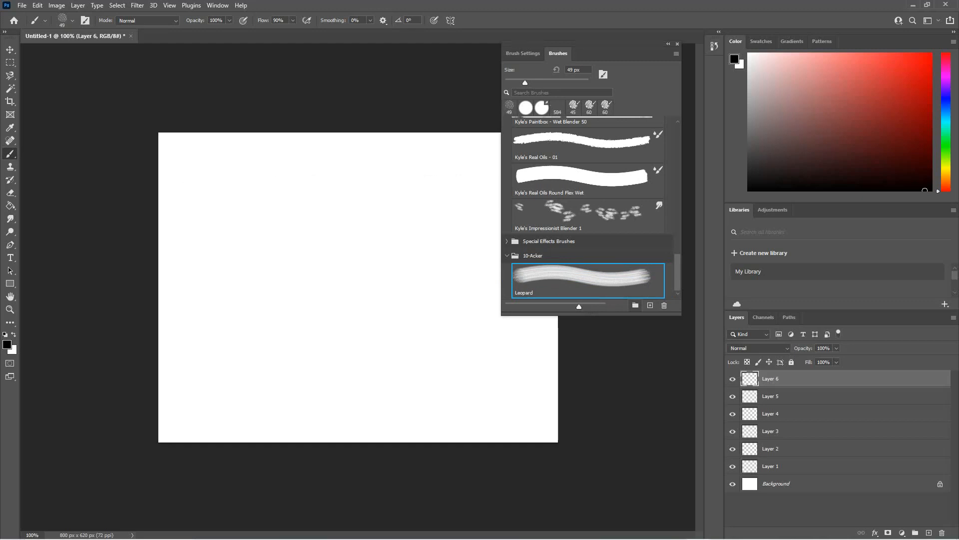
{"action": "key", "text": "bracketright"}
{"action": "key", "text": "bracketright"}
{"action": "key", "text": "bracketright"}
{"action": "key", "text": "bracketright"}
{"action": "key", "text": "bracketright"}
- Try the 90 px Leopard brush with one short stroke and scattered single dabs over the upper half of the canvas
{"action": "left_click_drag", "start_coordinate": [194, 237], "coordinate": [220, 238]}
{"action": "left_click", "coordinate": [262, 298]}
{"action": "left_click", "coordinate": [323, 277]}
{"action": "left_click", "coordinate": [324, 227]}
{"action": "left_click", "coordinate": [283, 225]}
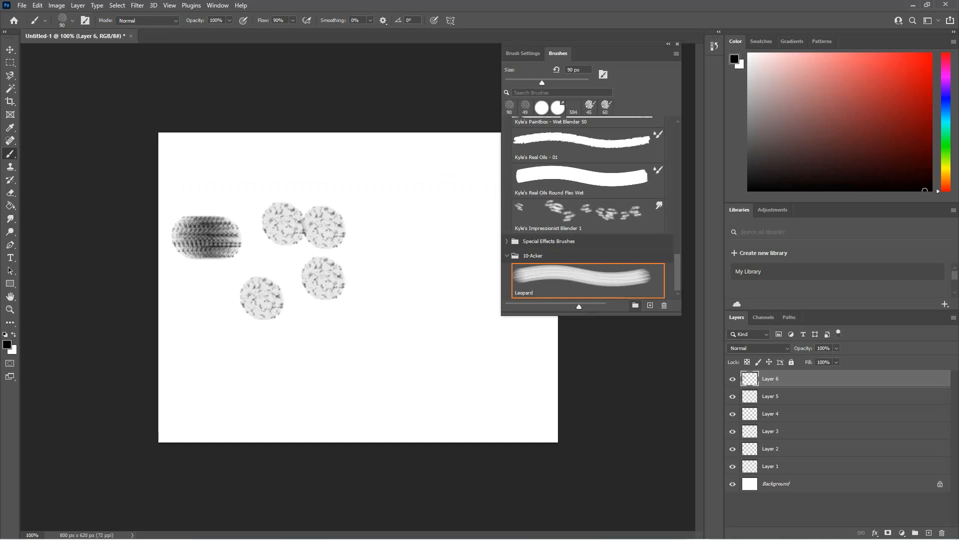
{"action": "left_click", "coordinate": [262, 191]}
{"action": "left_click", "coordinate": [213, 190]}
{"action": "left_click", "coordinate": [298, 198]}
{"action": "left_click", "coordinate": [379, 206]}
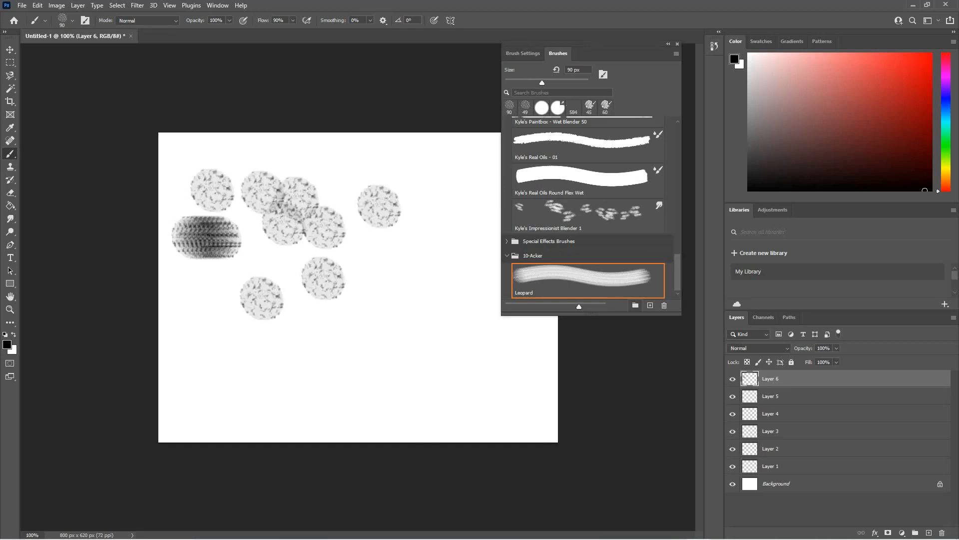
{"action": "left_click", "coordinate": [386, 233]}
{"action": "left_click", "coordinate": [405, 245]}
- Undo all the Leopard test marks on the canvas
{"action": "key", "text": "ctrl+z"}
{"action": "key", "text": "ctrl+z"}
{"action": "key", "text": "ctrl+z"}
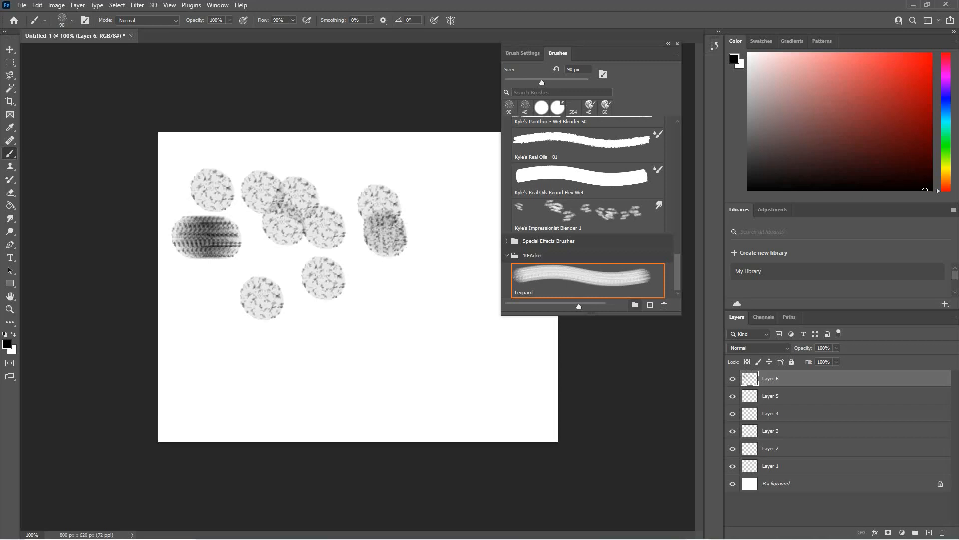
{"action": "key", "text": "ctrl+z"}
{"action": "key", "text": "ctrl+z"}
{"action": "key", "text": "ctrl+z"}
{"action": "key", "text": "ctrl+z"}
{"action": "key", "text": "ctrl+z"}
{"action": "key", "text": "ctrl+z"}
{"action": "key", "text": "ctrl+z"}
{"action": "key", "text": "ctrl+z"}
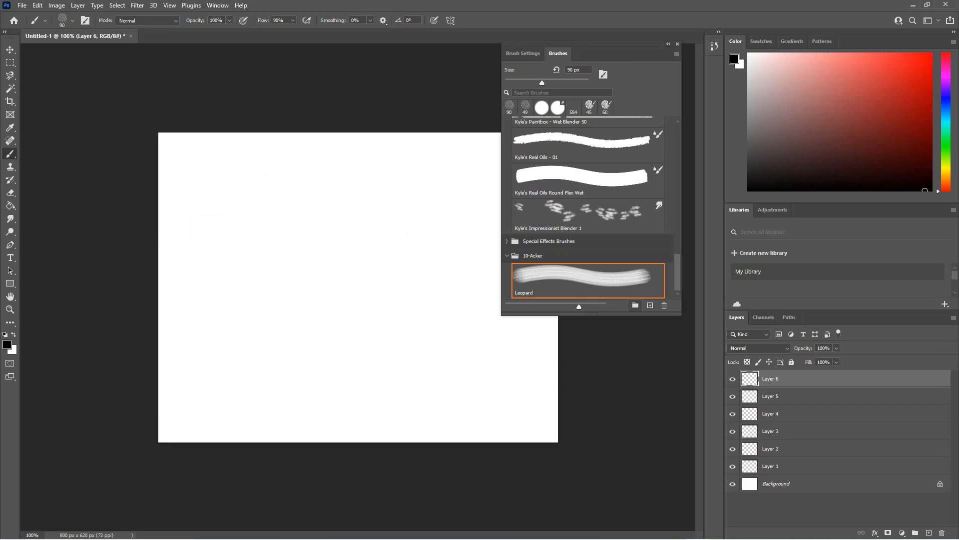
{"action": "key", "text": "ctrl+z"}
{"action": "key", "text": "ctrl+z"}
- Rename Layer 6 as Leopard
{"action": "double_click", "coordinate": [771, 378]}
{"action": "type", "text": "Leopard"}
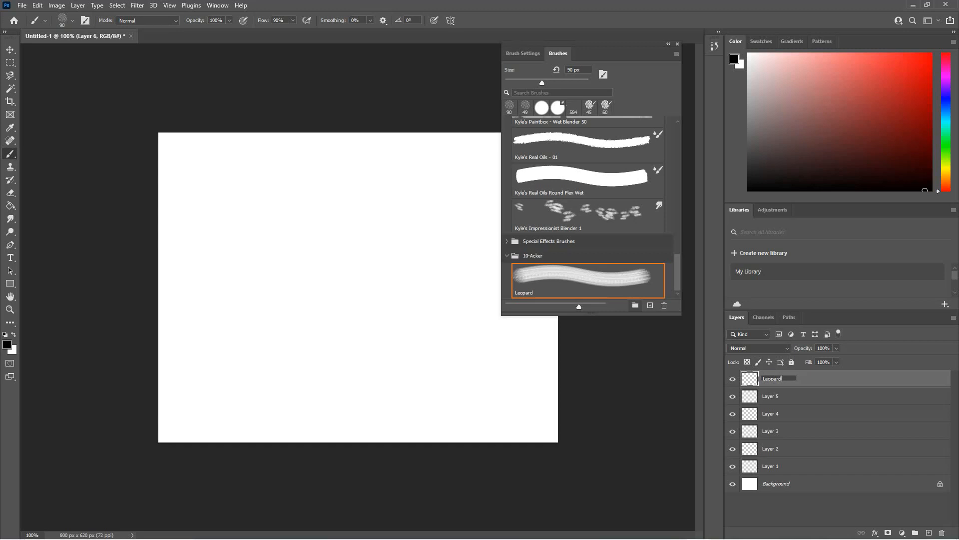
{"action": "key", "text": "Return"}
- Set the Leopard brush to 50 px and paint a straight horizontal black stroke across the upper canvas on the Leopard layer
{"action": "left_click_drag", "start_coordinate": [605, 45], "coordinate": [663, 40]}
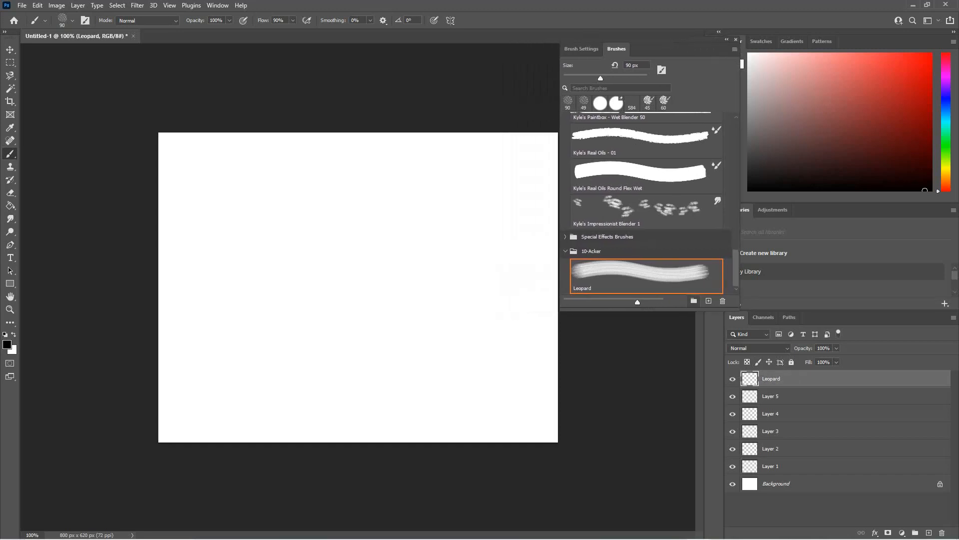
{"action": "key", "text": "bracketright"}
{"action": "key", "text": "bracketleft"}
{"action": "key", "text": "bracketleft"}
{"action": "key", "text": "bracketleft"}
{"action": "key", "text": "bracketleft"}
{"action": "key", "text": "bracketleft"}
{"action": "left_click", "coordinate": [188, 188]}
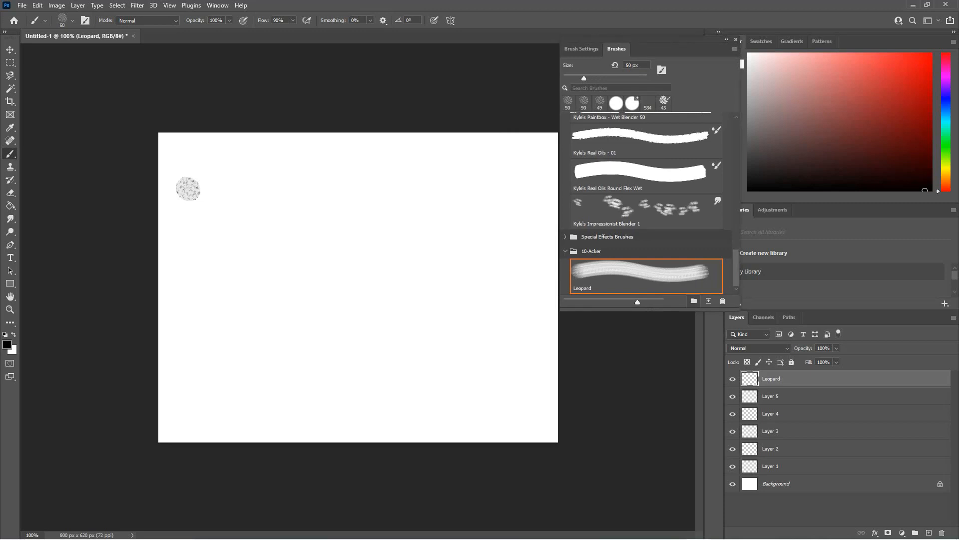
{"action": "left_click_drag", "start_coordinate": [188, 189], "coordinate": [544, 188]}
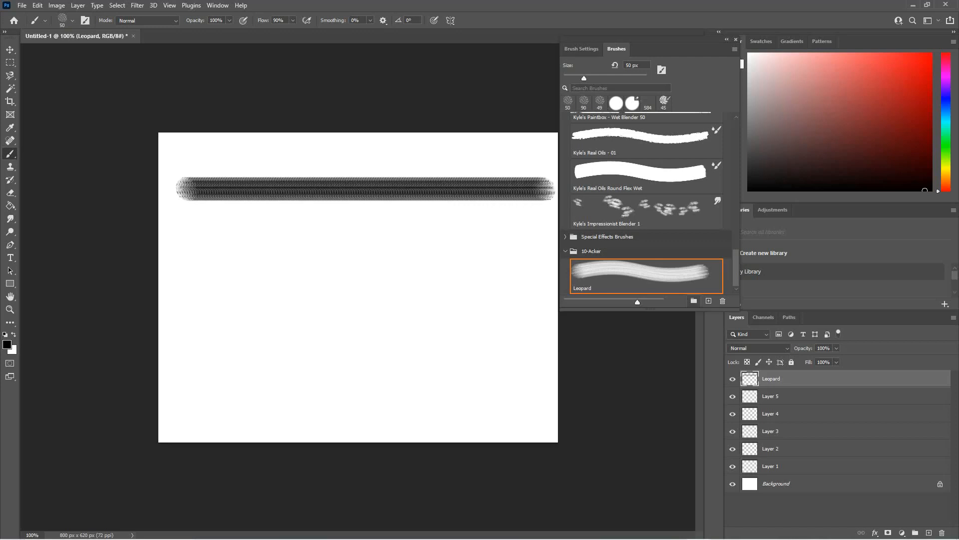
- Toggle the Leopard layer's visibility and leave the layer hidden
{"action": "left_click", "coordinate": [733, 378]}
{"action": "left_click", "coordinate": [732, 379]}
{"action": "left_click", "coordinate": [733, 378]}
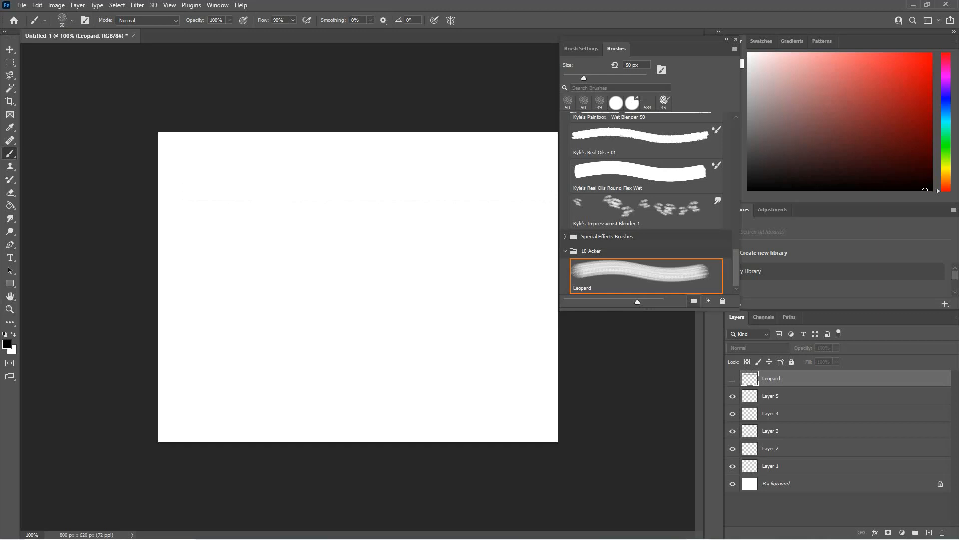
- Choose the Kyle's Ultimate Pastel Palooza brush for Layer 5, paint a horizontal test stroke across the upper canvas, and undo it
{"action": "left_click", "coordinate": [779, 396]}
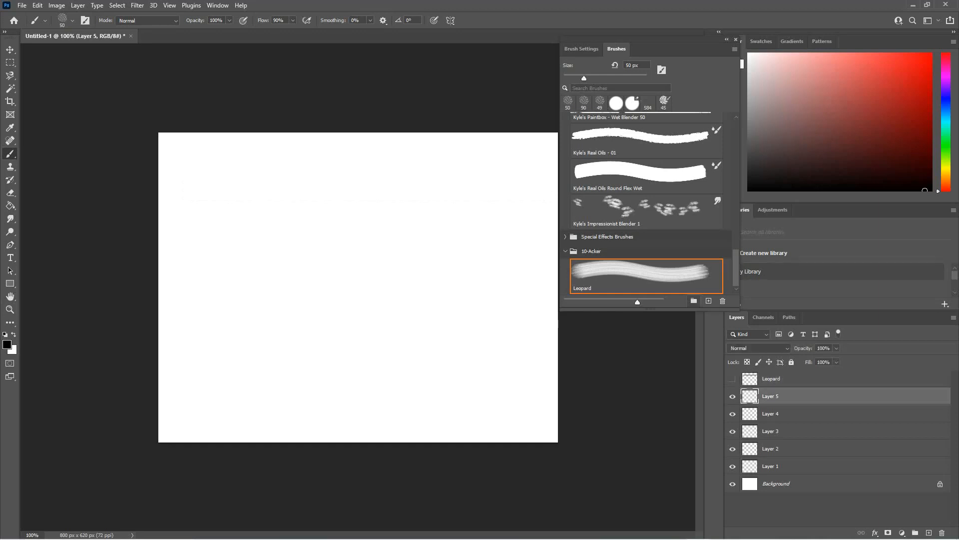
{"action": "scroll", "coordinate": [647, 203], "scroll_direction": "up", "scroll_amount": 5}
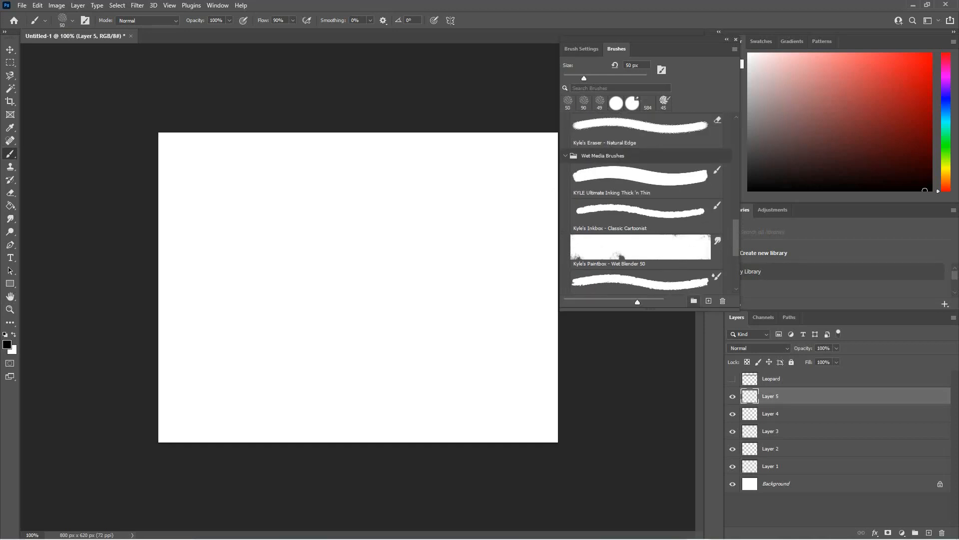
{"action": "scroll", "coordinate": [647, 202], "scroll_direction": "down", "scroll_amount": 3}
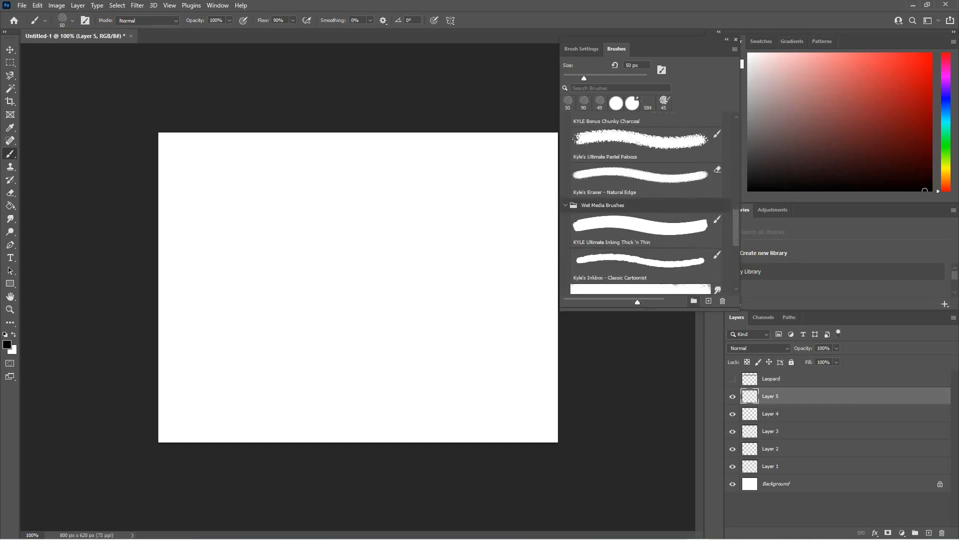
{"action": "left_click", "coordinate": [641, 145]}
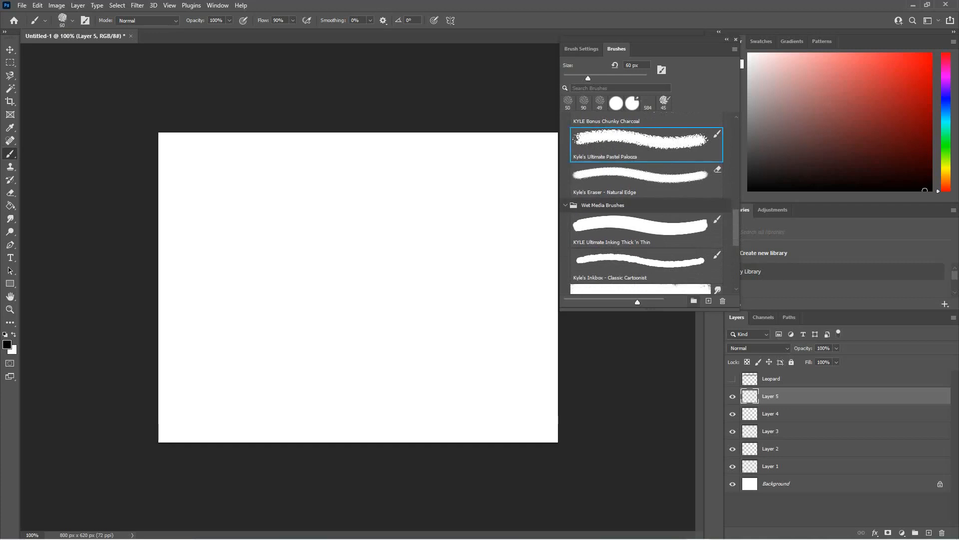
{"action": "left_click_drag", "start_coordinate": [180, 230], "coordinate": [530, 227]}
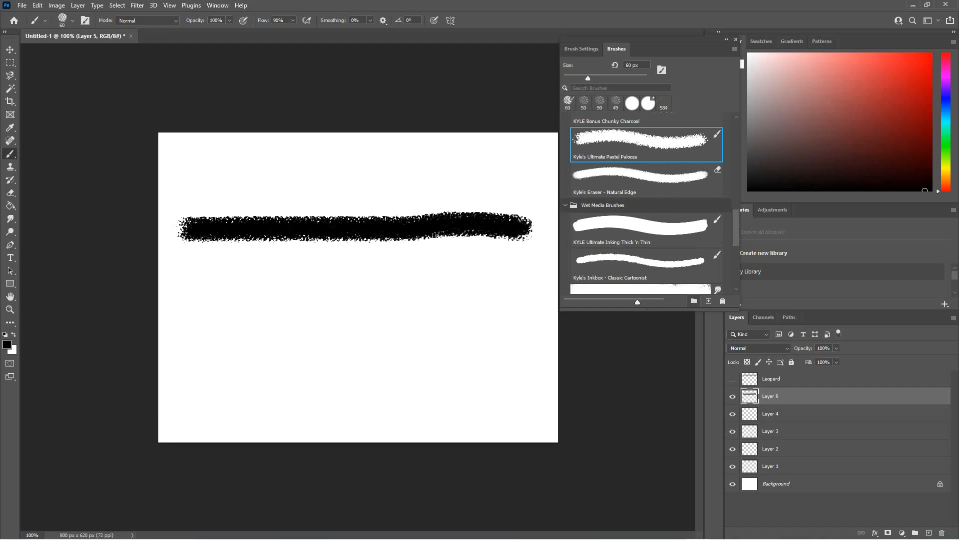
{"action": "key", "text": "ctrl+z"}
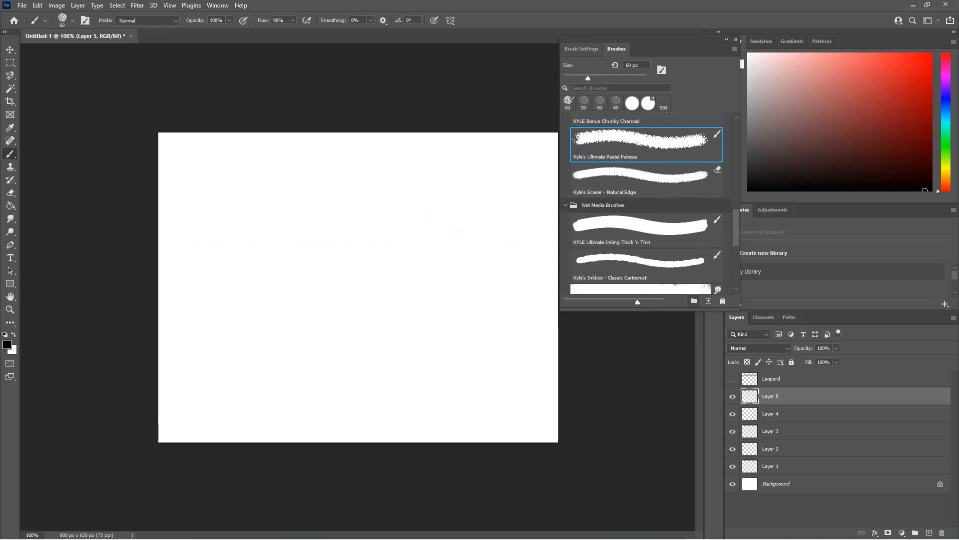
- Try a horizontal test stroke with Dual Brush disabled, then undo the stroke and re-enable Dual Brush
{"action": "left_click", "coordinate": [581, 49]}
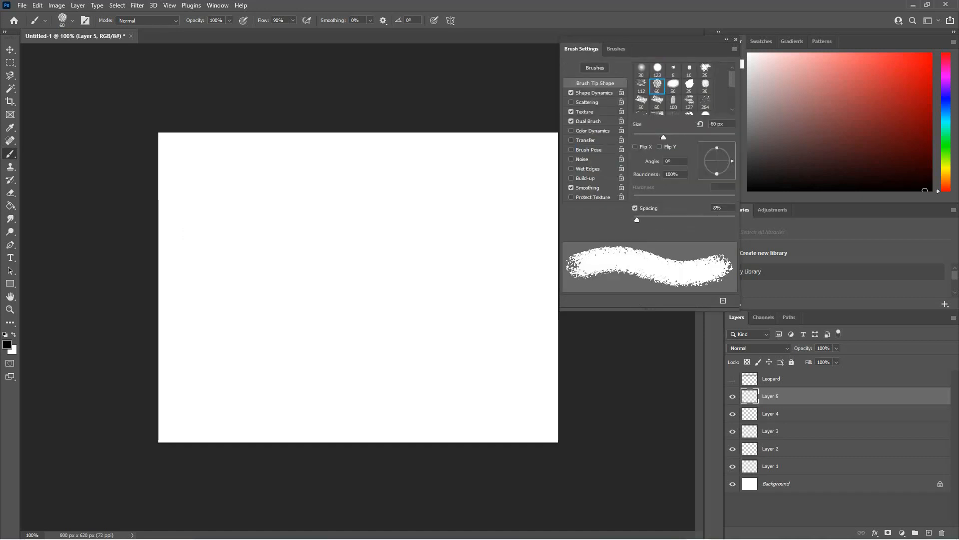
{"action": "left_click", "coordinate": [571, 122]}
{"action": "left_click_drag", "start_coordinate": [208, 219], "coordinate": [462, 219]}
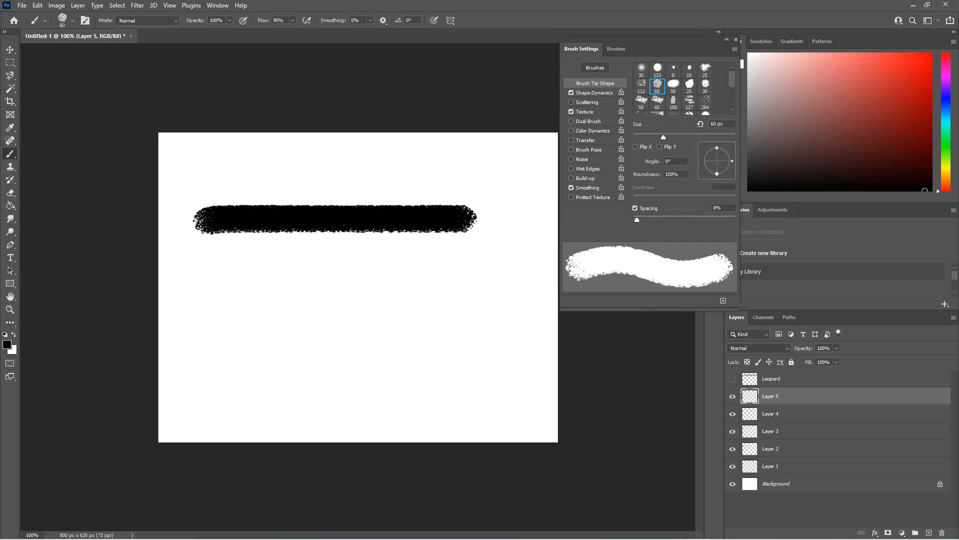
{"action": "key", "text": "ctrl+z"}
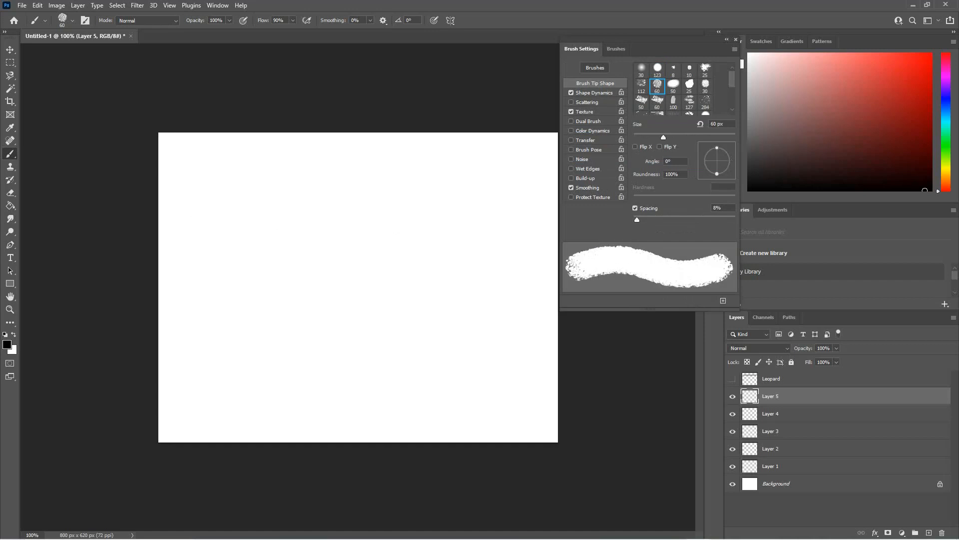
{"action": "left_click", "coordinate": [571, 121]}
- Set the Dual Brush size to 1029 px, spacing to 72% and scatter to 15%, then paint and undo a test stroke
{"action": "left_click", "coordinate": [588, 122]}
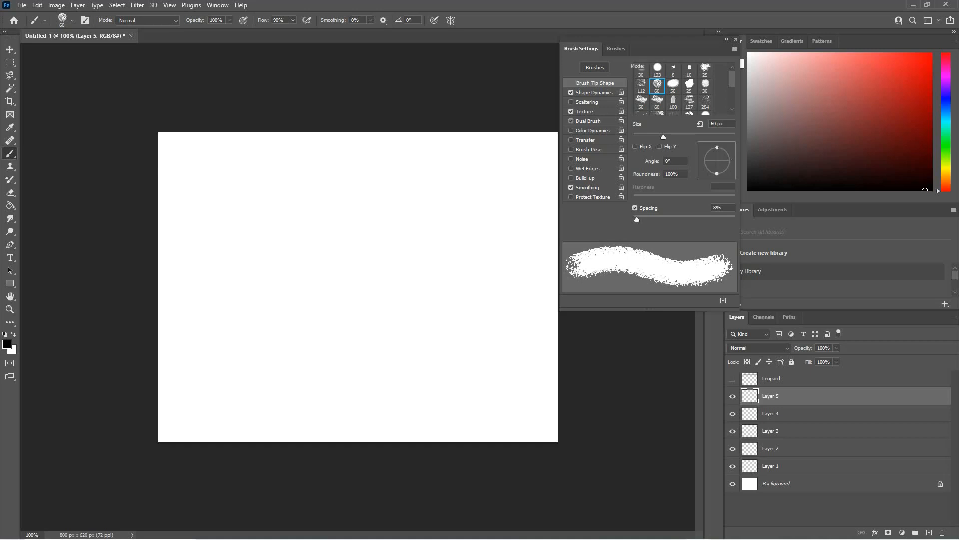
{"action": "mouse_move", "coordinate": [641, 196]}
{"action": "left_mouse_down"}
{"action": "mouse_move", "coordinate": [669, 196]}
{"action": "mouse_move", "coordinate": [655, 175]}
{"action": "mouse_move", "coordinate": [727, 175]}
{"action": "left_mouse_up"}
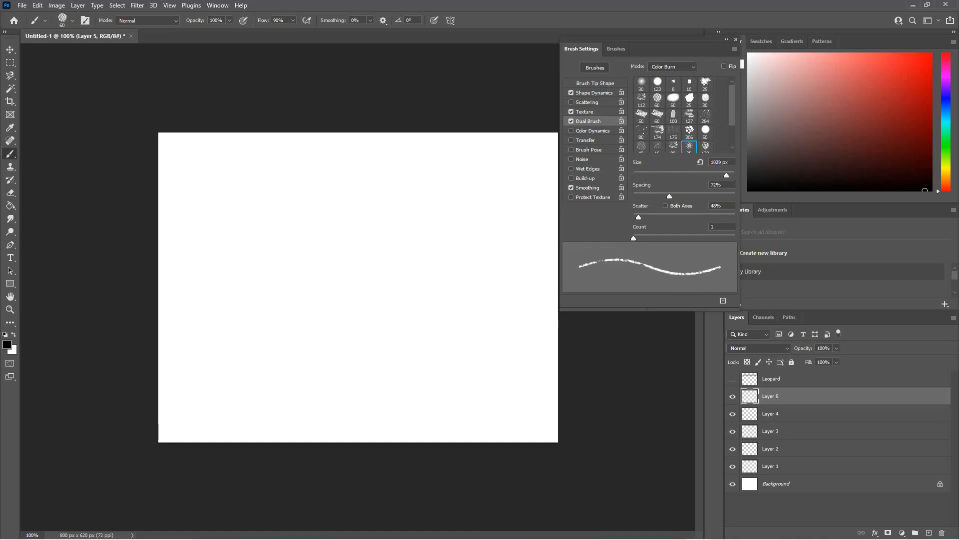
{"action": "mouse_move", "coordinate": [639, 217]}
{"action": "left_mouse_down"}
{"action": "mouse_move", "coordinate": [676, 217]}
{"action": "mouse_move", "coordinate": [635, 217]}
{"action": "left_mouse_up"}
{"action": "left_click_drag", "start_coordinate": [203, 203], "coordinate": [544, 217]}
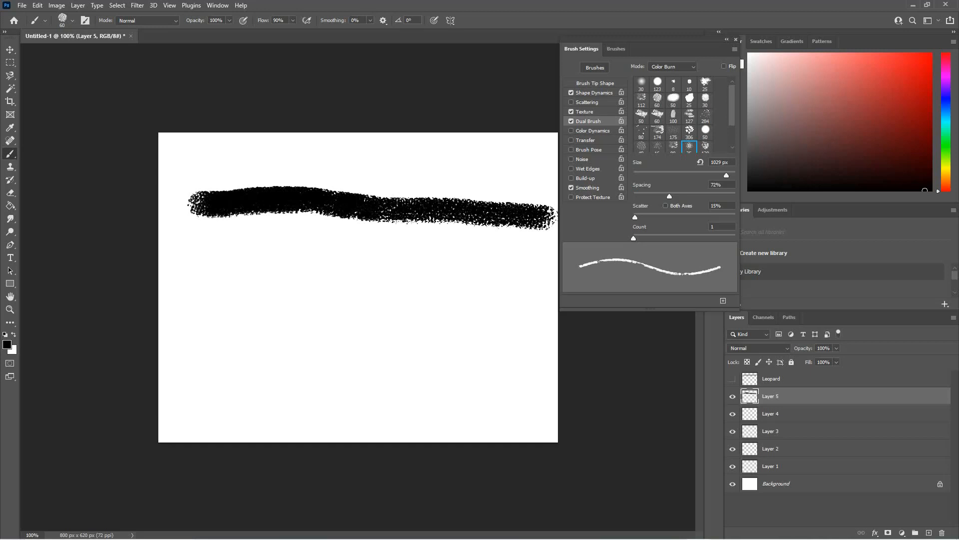
{"action": "key", "text": "ctrl+z"}
- Set the Dual Brush scatter to 373% and count to 13, testing each change with a stroke and undoing it
{"action": "left_click_drag", "start_coordinate": [635, 217], "coordinate": [670, 217]}
{"action": "left_click_drag", "start_coordinate": [200, 197], "coordinate": [555, 212]}
{"action": "key", "text": "ctrl+z"}
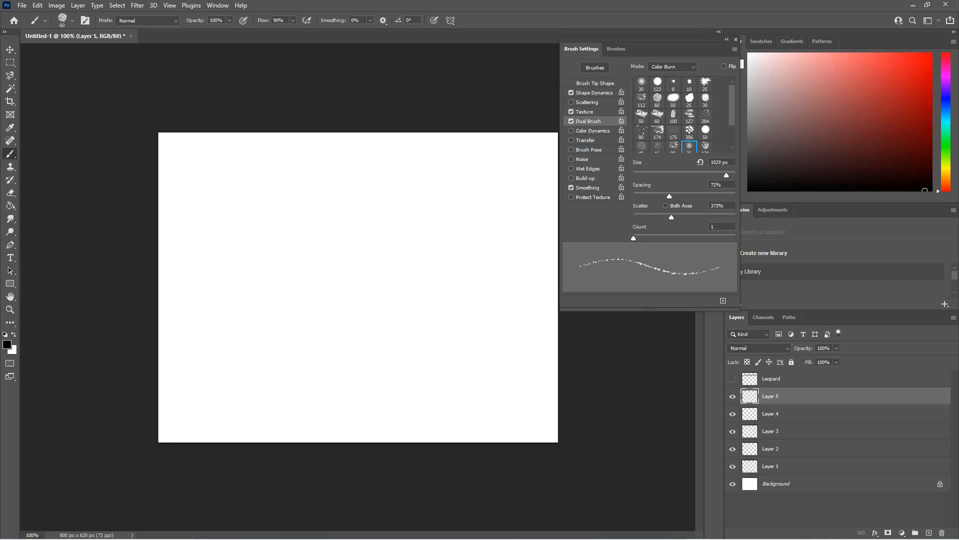
{"action": "left_click_drag", "start_coordinate": [633, 237], "coordinate": [716, 238]}
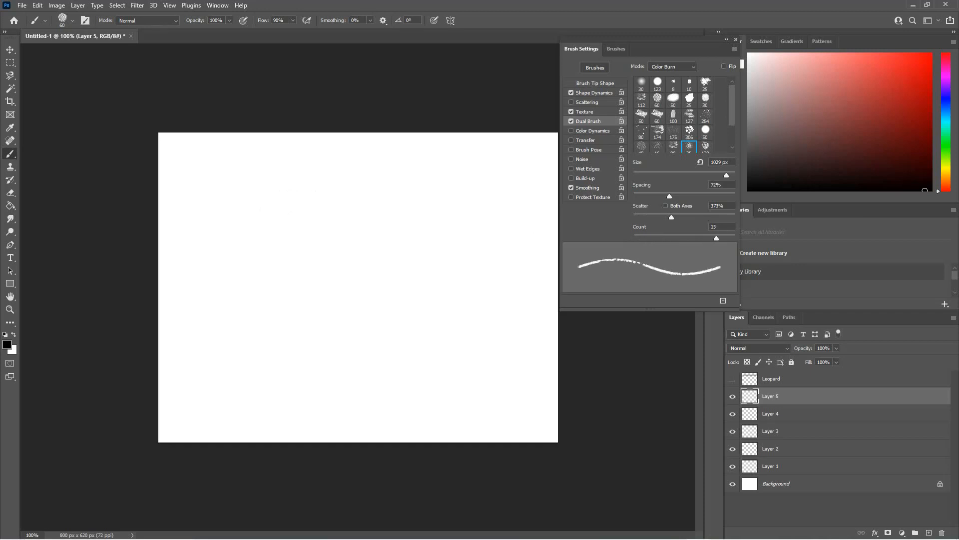
{"action": "left_click_drag", "start_coordinate": [200, 203], "coordinate": [542, 207]}
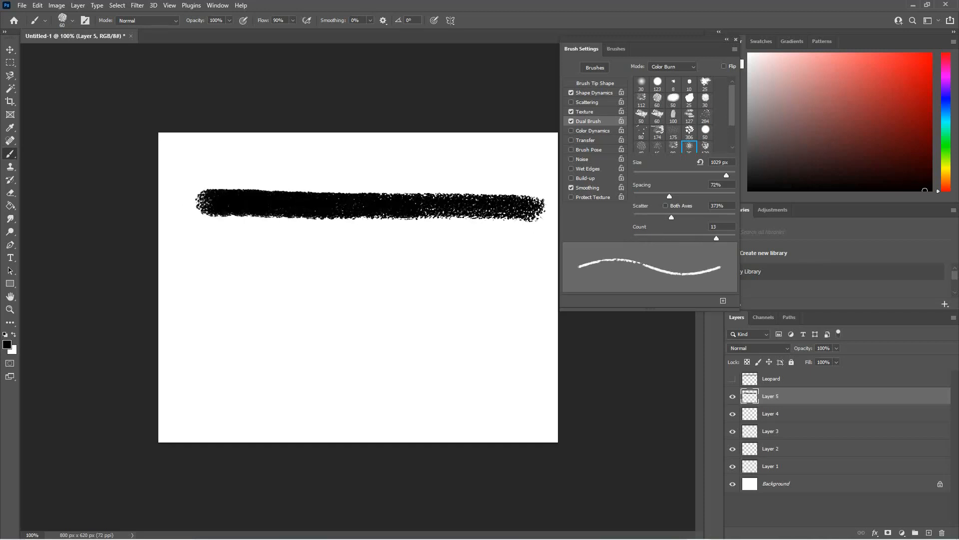
{"action": "key", "text": "ctrl+z"}
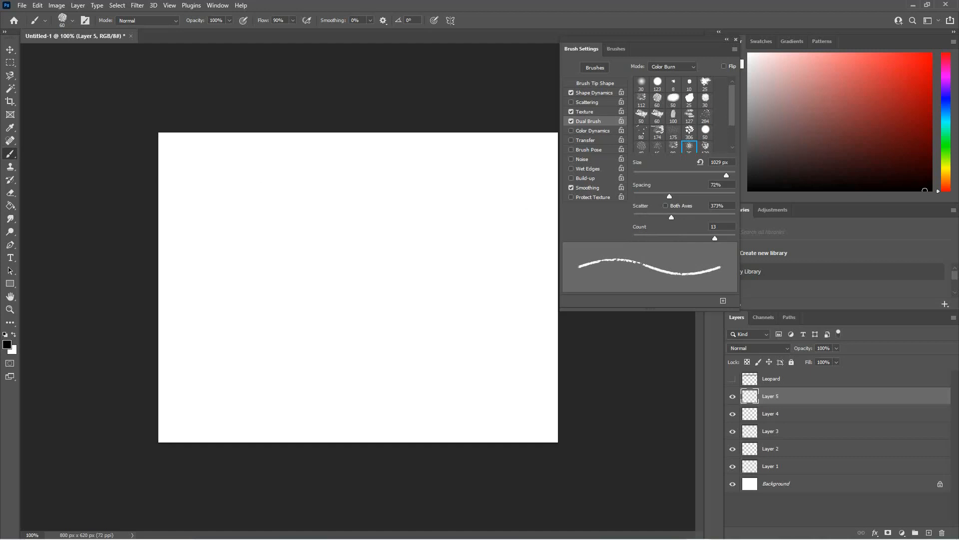
- Increase the Dual Brush spacing, then paint two test strokes on Layer 5 and undo both
{"action": "left_click_drag", "start_coordinate": [669, 196], "coordinate": [694, 196]}
{"action": "left_click_drag", "start_coordinate": [177, 207], "coordinate": [557, 207]}
{"action": "mouse_move", "coordinate": [265, 252]}
{"action": "left_mouse_down"}
{"action": "mouse_move", "coordinate": [445, 279]}
{"action": "mouse_move", "coordinate": [234, 350]}
{"action": "mouse_move", "coordinate": [292, 317]}
{"action": "left_mouse_up"}
{"action": "key", "text": "ctrl+z"}
{"action": "key", "text": "ctrl+z"}
- Enable Transfer for the pastel brush, set opacity jitter to 53%, and paint and undo a horizontal test stroke
{"action": "left_click", "coordinate": [584, 140]}
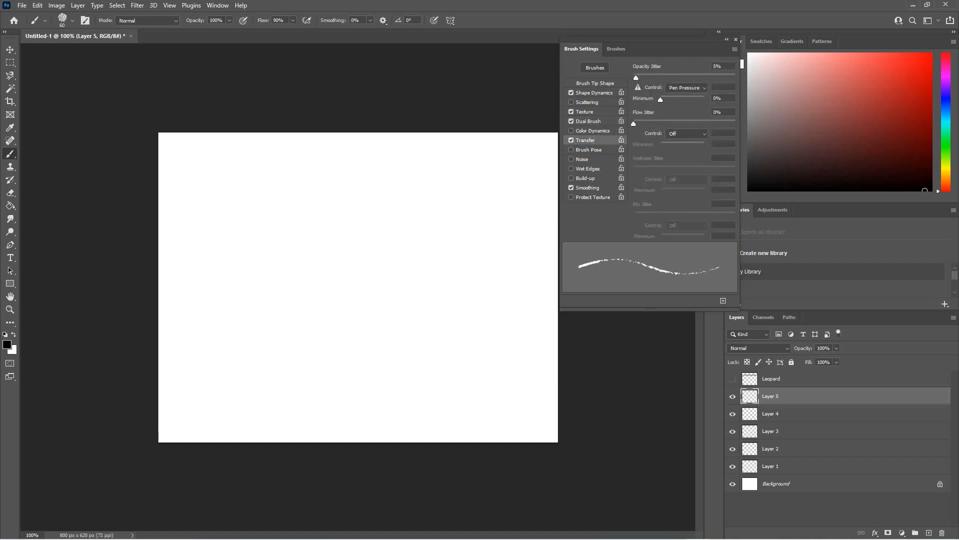
{"action": "left_click_drag", "start_coordinate": [636, 77], "coordinate": [688, 77]}
{"action": "left_click_drag", "start_coordinate": [200, 235], "coordinate": [468, 239]}
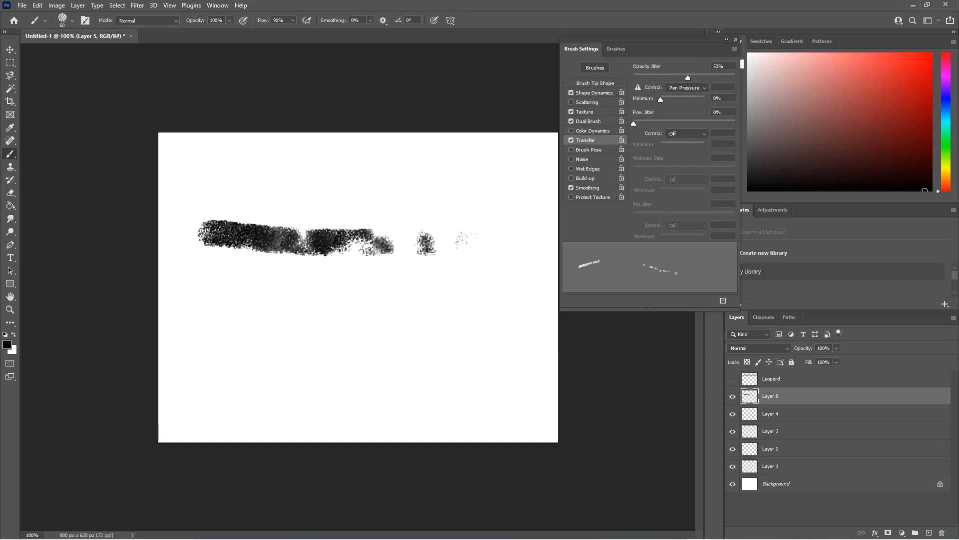
{"action": "key", "text": "ctrl+z"}
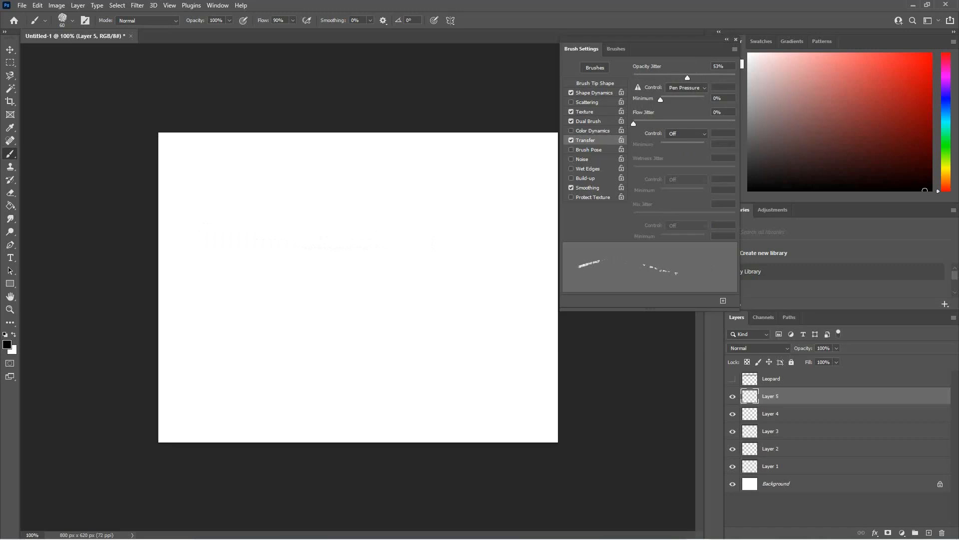
- Try opacity jitter at 35% with three test strokes across the canvas, then undo all three
{"action": "left_click_drag", "start_coordinate": [683, 78], "coordinate": [669, 77]}
{"action": "left_click_drag", "start_coordinate": [172, 207], "coordinate": [492, 237]}
{"action": "left_click_drag", "start_coordinate": [197, 260], "coordinate": [519, 310]}
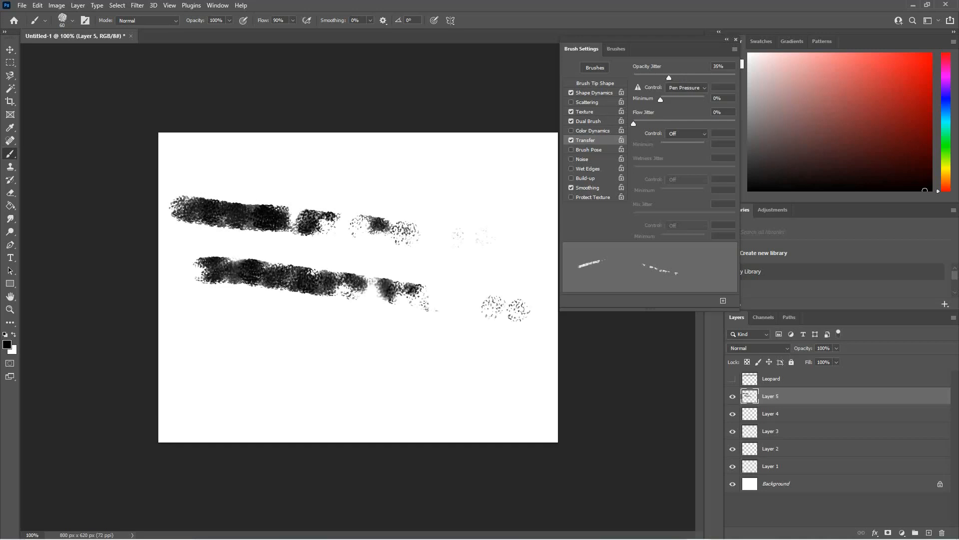
{"action": "left_click_drag", "start_coordinate": [170, 329], "coordinate": [529, 324]}
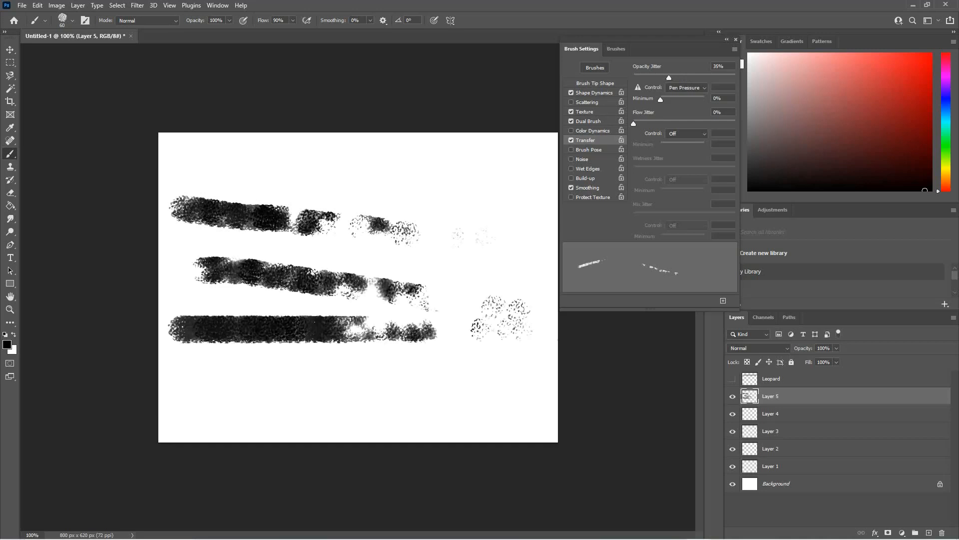
{"action": "key", "text": "ctrl+z"}
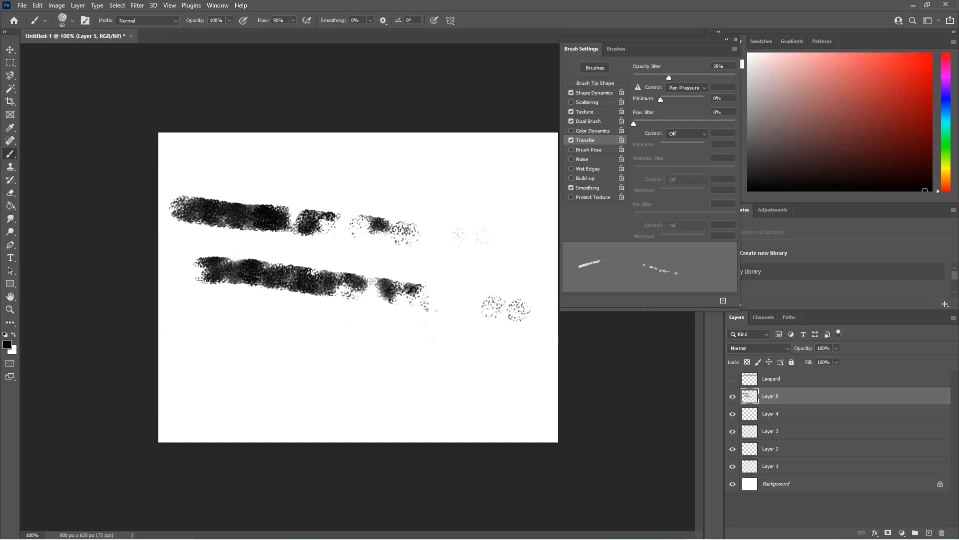
{"action": "key", "text": "ctrl+z"}
{"action": "key", "text": "ctrl+z"}
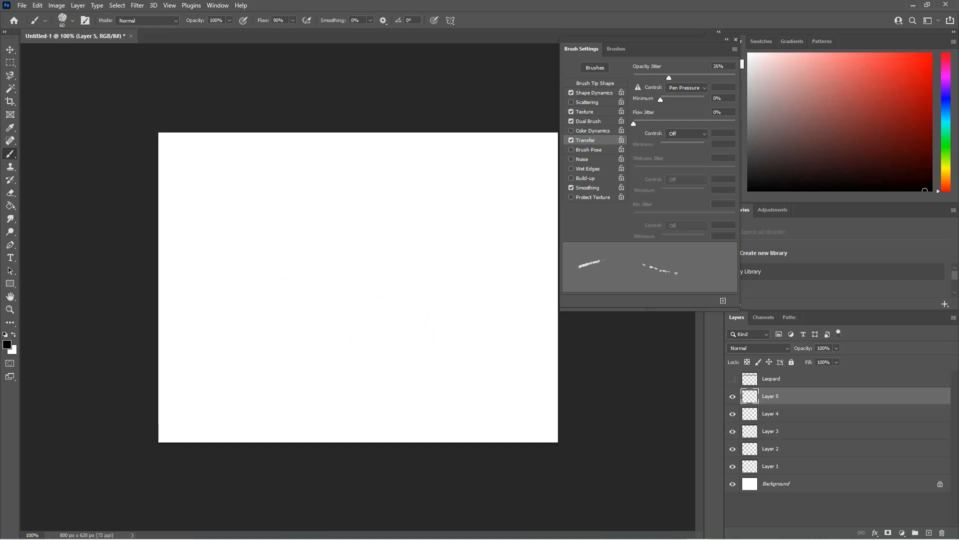
- Try opacity jitter at 0%, flow jitter at 34% and opacity control set to Fade, then undo the short test stroke
{"action": "left_click_drag", "start_coordinate": [669, 77], "coordinate": [634, 77]}
{"action": "mouse_move", "coordinate": [634, 123]}
{"action": "left_mouse_down"}
{"action": "mouse_move", "coordinate": [690, 123]}
{"action": "mouse_move", "coordinate": [670, 124]}
{"action": "left_mouse_up"}
{"action": "left_click", "coordinate": [685, 88]}
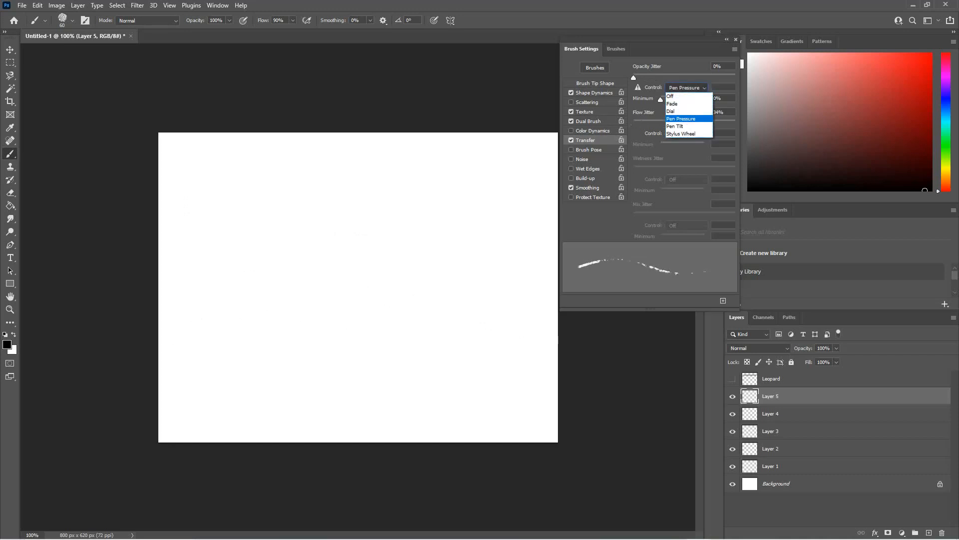
{"action": "left_click", "coordinate": [682, 97]}
{"action": "left_click_drag", "start_coordinate": [198, 199], "coordinate": [242, 199]}
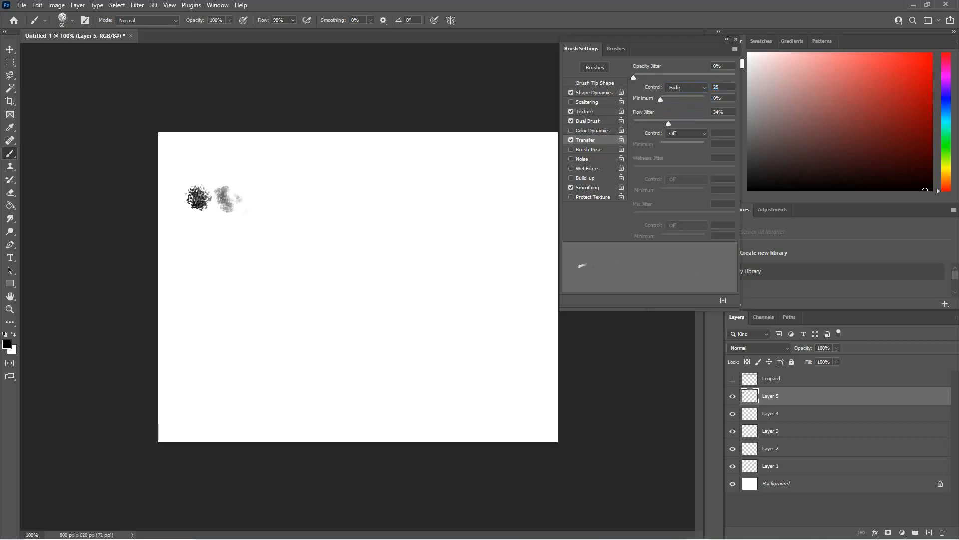
{"action": "key", "text": "ctrl+z"}
- Try flow jitter at 29% with opacity control set to Pen Pressure, painting two test strokes and undoing both
{"action": "mouse_move", "coordinate": [668, 124]}
{"action": "left_mouse_down"}
{"action": "mouse_move", "coordinate": [636, 123]}
{"action": "mouse_move", "coordinate": [663, 123]}
{"action": "left_mouse_up"}
{"action": "mouse_move", "coordinate": [633, 78]}
{"action": "left_mouse_down"}
{"action": "mouse_move", "coordinate": [696, 77]}
{"action": "mouse_move", "coordinate": [634, 78]}
{"action": "left_mouse_up"}
{"action": "left_click", "coordinate": [687, 87]}
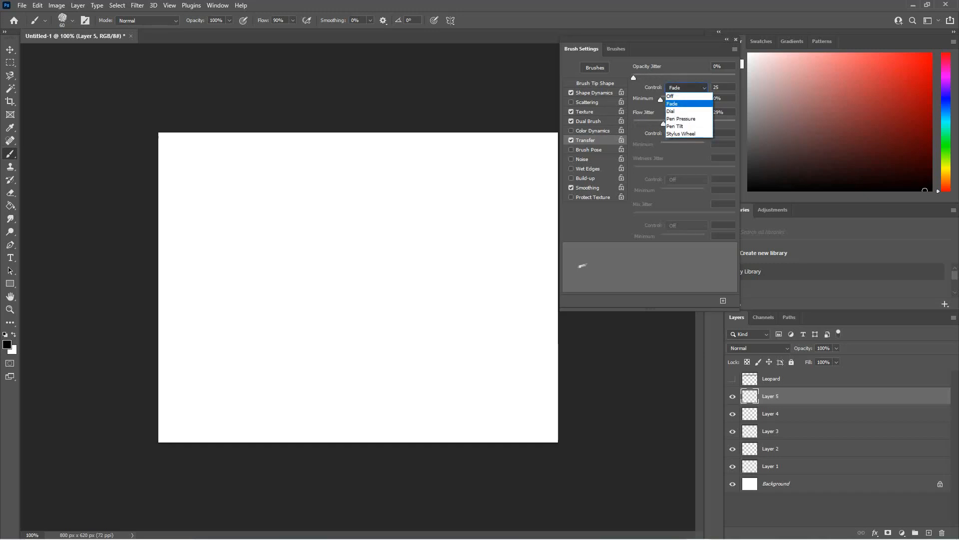
{"action": "left_click", "coordinate": [687, 119]}
{"action": "left_click_drag", "start_coordinate": [194, 189], "coordinate": [517, 200]}
{"action": "left_click_drag", "start_coordinate": [514, 254], "coordinate": [169, 275]}
{"action": "key", "text": "ctrl+z"}
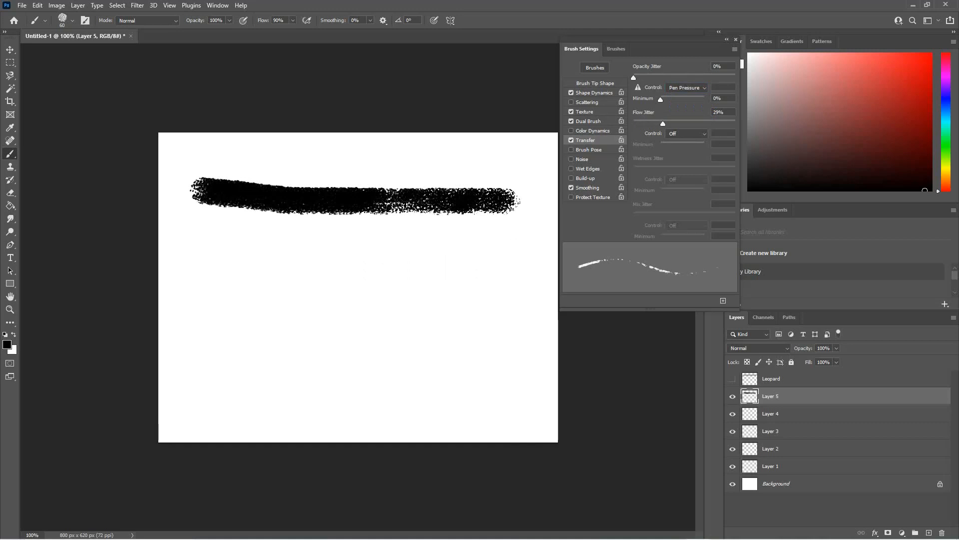
{"action": "key", "text": "ctrl+z"}
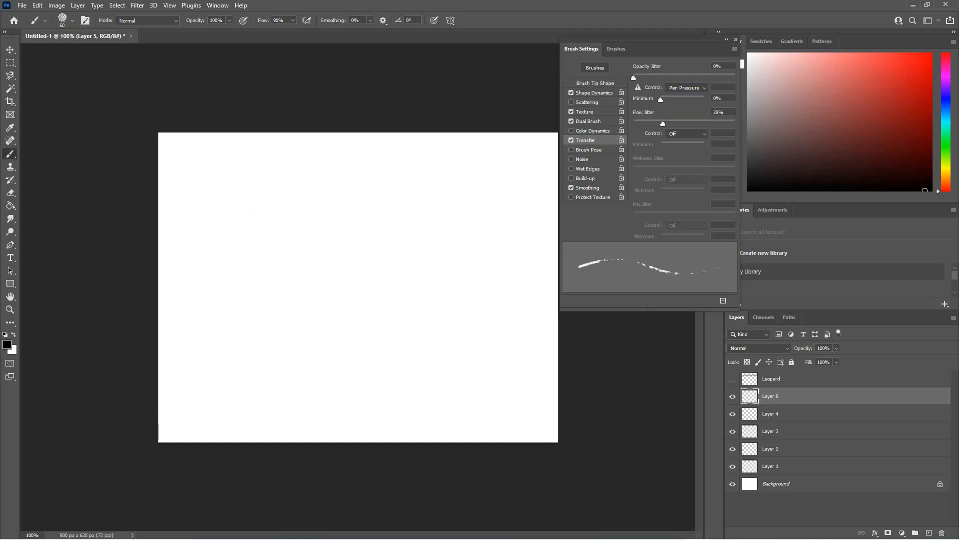
- Set Transfer flow jitter to 0%, minimum to 63% and opacity jitter to 50%, undoing the one test stroke painted in between
{"action": "mouse_move", "coordinate": [663, 124]}
{"action": "left_mouse_down"}
{"action": "mouse_move", "coordinate": [700, 123]}
{"action": "mouse_move", "coordinate": [634, 124]}
{"action": "left_mouse_up"}
{"action": "left_click_drag", "start_coordinate": [661, 99], "coordinate": [688, 99]}
{"action": "left_click_drag", "start_coordinate": [544, 194], "coordinate": [179, 207]}
{"action": "key", "text": "ctrl+z"}
{"action": "left_click_drag", "start_coordinate": [633, 77], "coordinate": [684, 78]}
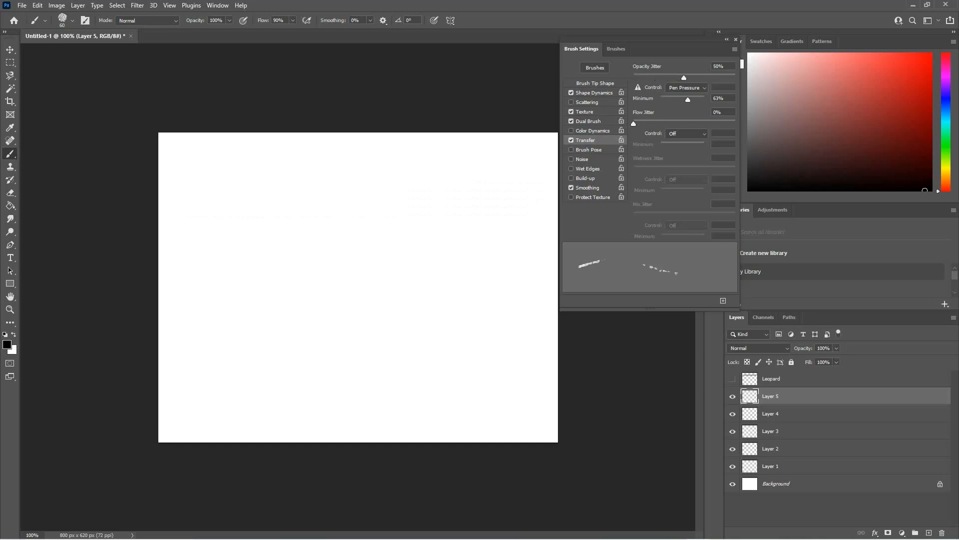
- Paint overlapping horizontal and vertical test strokes plus several single dabs over the canvas on Layer 5
{"action": "left_click_drag", "start_coordinate": [507, 203], "coordinate": [299, 207]}
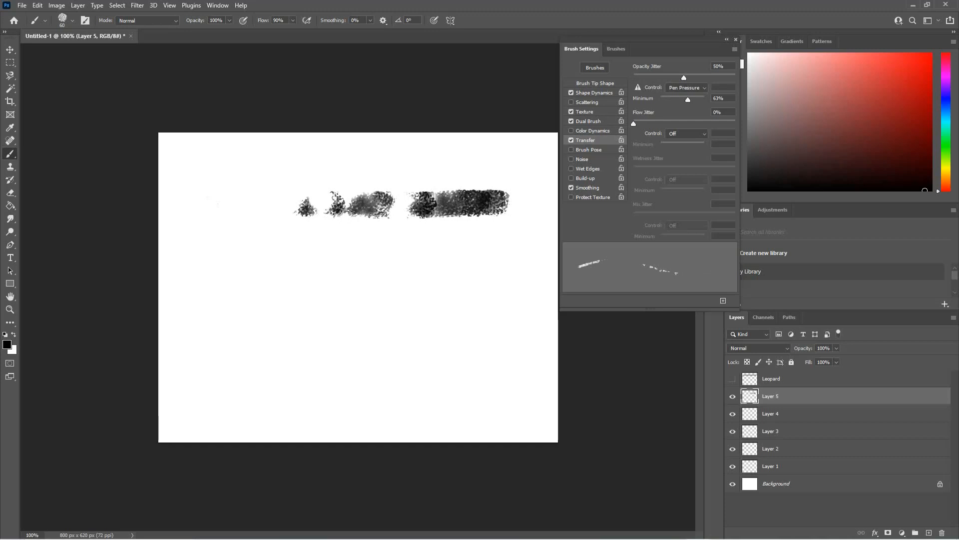
{"action": "left_click_drag", "start_coordinate": [464, 278], "coordinate": [265, 278]}
{"action": "left_click_drag", "start_coordinate": [431, 314], "coordinate": [210, 272]}
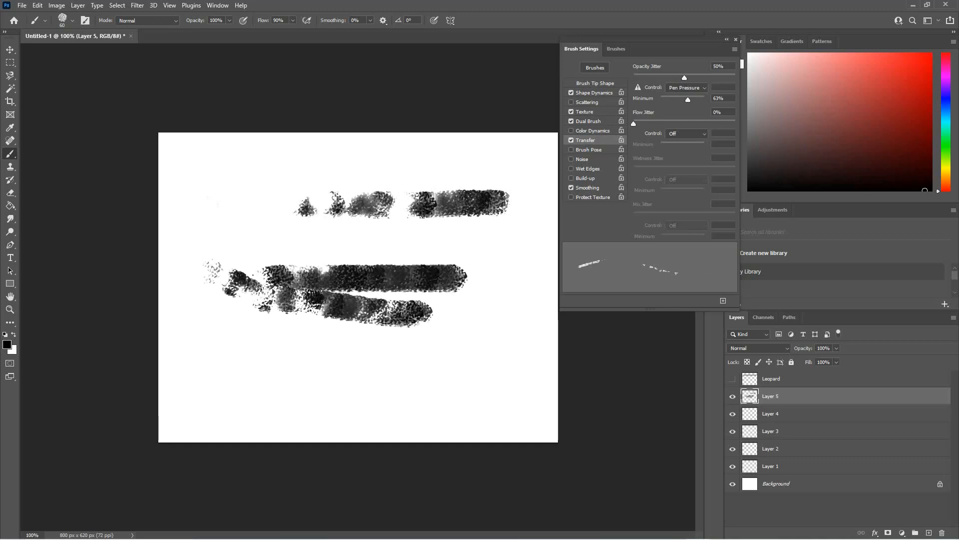
{"action": "left_click", "coordinate": [241, 230]}
{"action": "left_click_drag", "start_coordinate": [241, 227], "coordinate": [267, 377]}
{"action": "left_click_drag", "start_coordinate": [300, 232], "coordinate": [314, 372]}
{"action": "left_click", "coordinate": [337, 396]}
{"action": "left_click", "coordinate": [334, 422]}
{"action": "mouse_move", "coordinate": [377, 232]}
{"action": "left_mouse_down"}
{"action": "mouse_move", "coordinate": [387, 377]}
{"action": "mouse_move", "coordinate": [428, 441]}
{"action": "left_mouse_up"}
{"action": "left_click_drag", "start_coordinate": [435, 320], "coordinate": [477, 342]}
{"action": "left_click", "coordinate": [493, 358]}
{"action": "left_click", "coordinate": [257, 198]}
{"action": "left_click", "coordinate": [353, 256]}
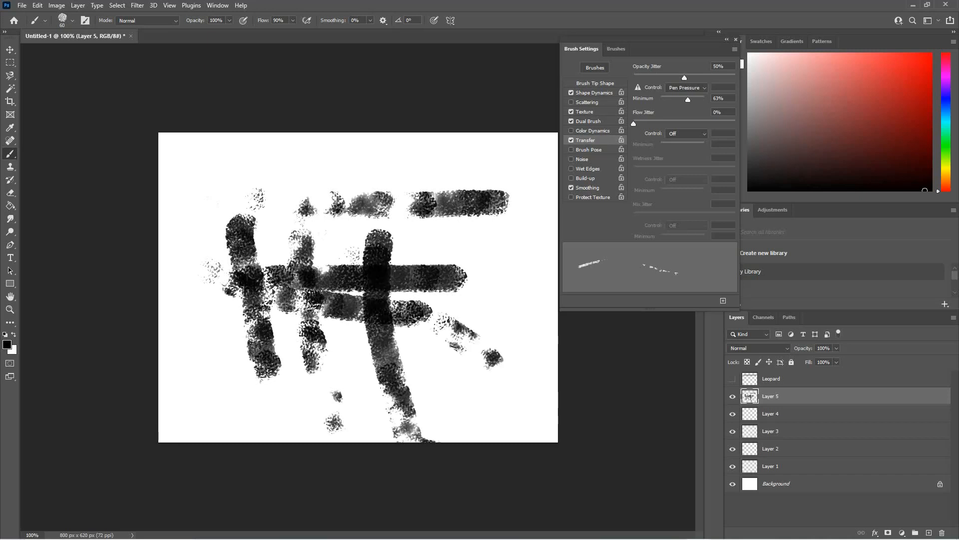
- Undo all the pastel test strokes and dabs on Layer 5
{"action": "key", "text": "ctrl+z"}
{"action": "key", "text": "ctrl+z"}
{"action": "key", "text": "ctrl+z"}
{"action": "key", "text": "ctrl+z"}
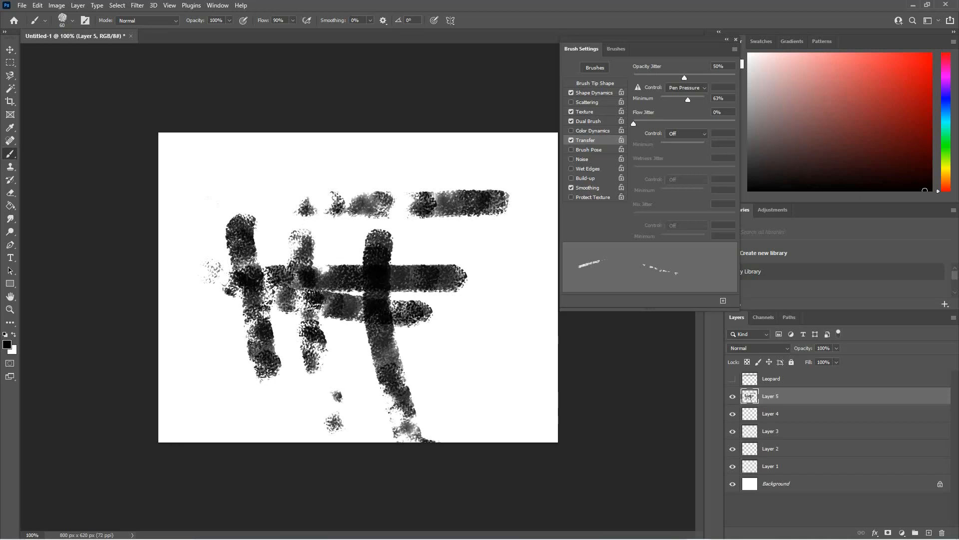
{"action": "key", "text": "ctrl+z"}
{"action": "key", "text": "ctrl+z"}
{"action": "key", "text": "ctrl+z"}
{"action": "key", "text": "ctrl+z"}
{"action": "key", "text": "ctrl+z"}
{"action": "key", "text": "ctrl+z"}
{"action": "key", "text": "ctrl+z"}
{"action": "key", "text": "ctrl+z"}
{"action": "key", "text": "ctrl+z"}
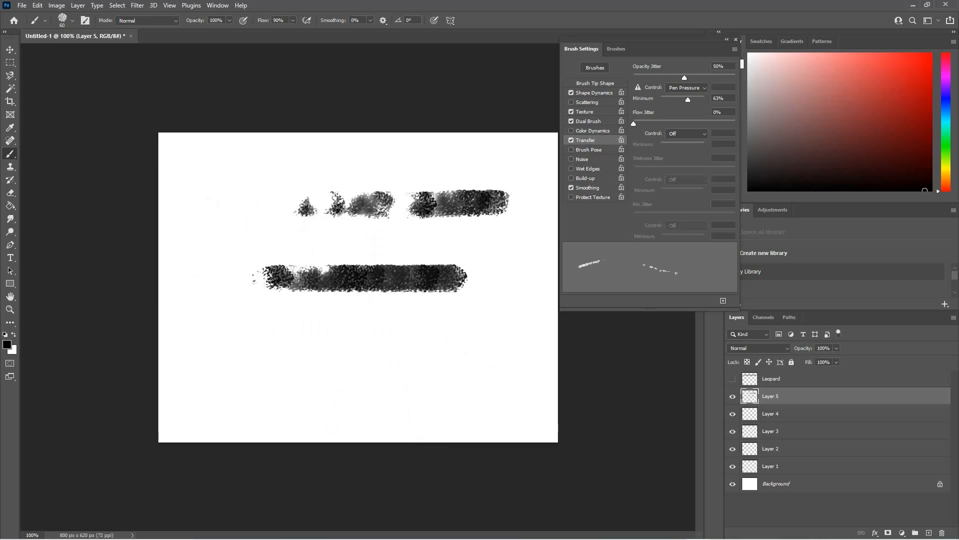
{"action": "key", "text": "ctrl+z"}
{"action": "key", "text": "ctrl+z"}
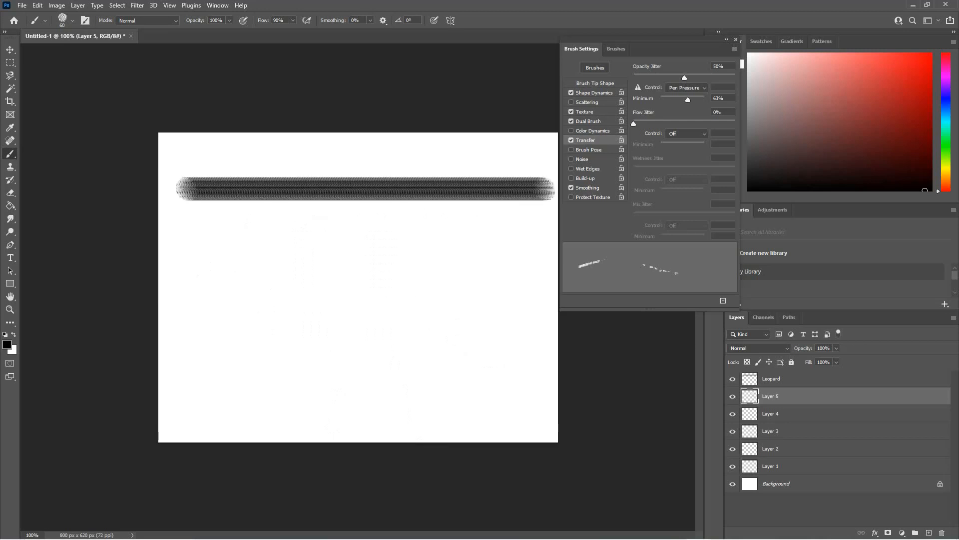
- Try Transfer opacity jitter at 27% with one test stroke on Layer 5, undoing the stroke
{"action": "mouse_move", "coordinate": [634, 124]}
{"action": "left_mouse_down"}
{"action": "mouse_move", "coordinate": [688, 123]}
{"action": "mouse_move", "coordinate": [634, 124]}
{"action": "left_mouse_up"}
{"action": "left_click_drag", "start_coordinate": [684, 78], "coordinate": [661, 77]}
{"action": "left_click_drag", "start_coordinate": [216, 253], "coordinate": [552, 277]}
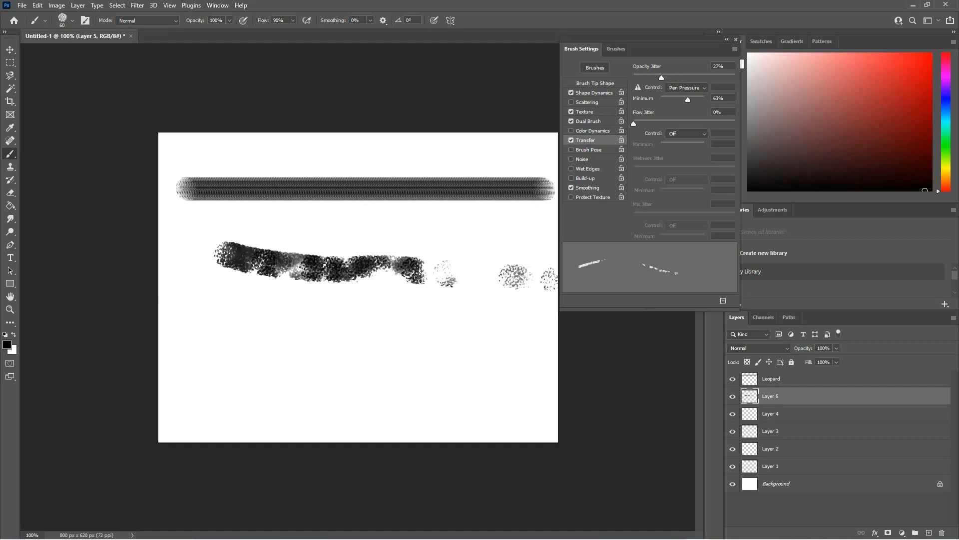
{"action": "key", "text": "ctrl+z"}
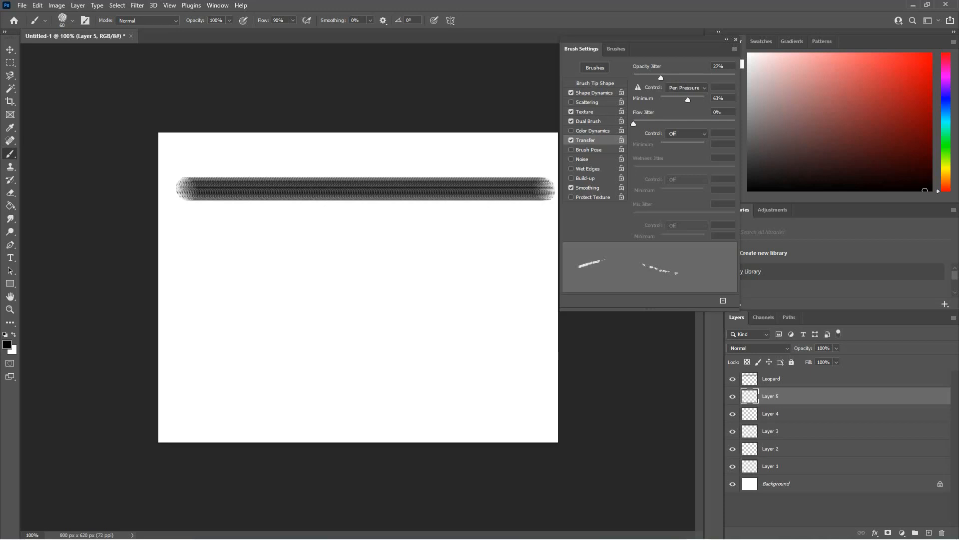
- Enable Noise for the brush, undoing the test stroke painted with it
{"action": "left_click", "coordinate": [571, 159]}
{"action": "left_click_drag", "start_coordinate": [175, 256], "coordinate": [535, 278]}
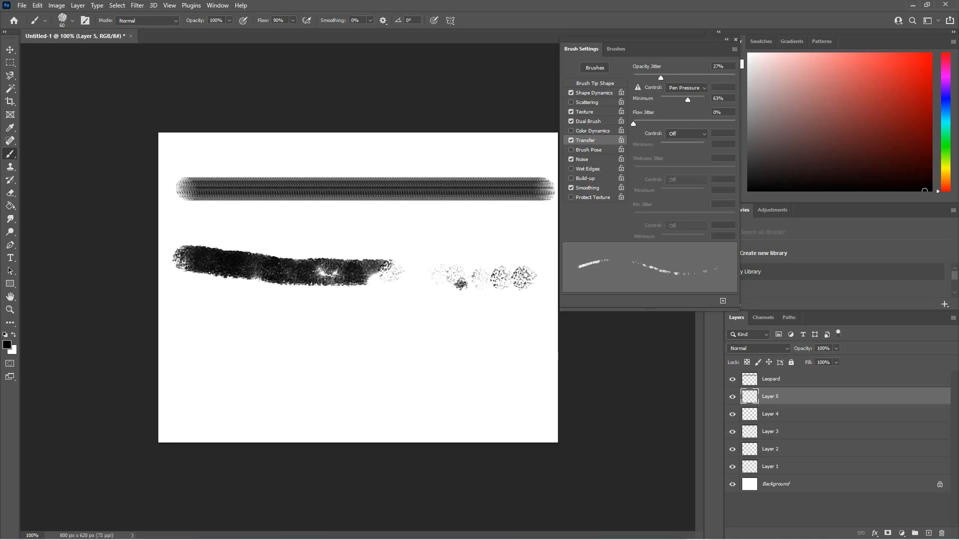
{"action": "key", "text": "ctrl+z"}
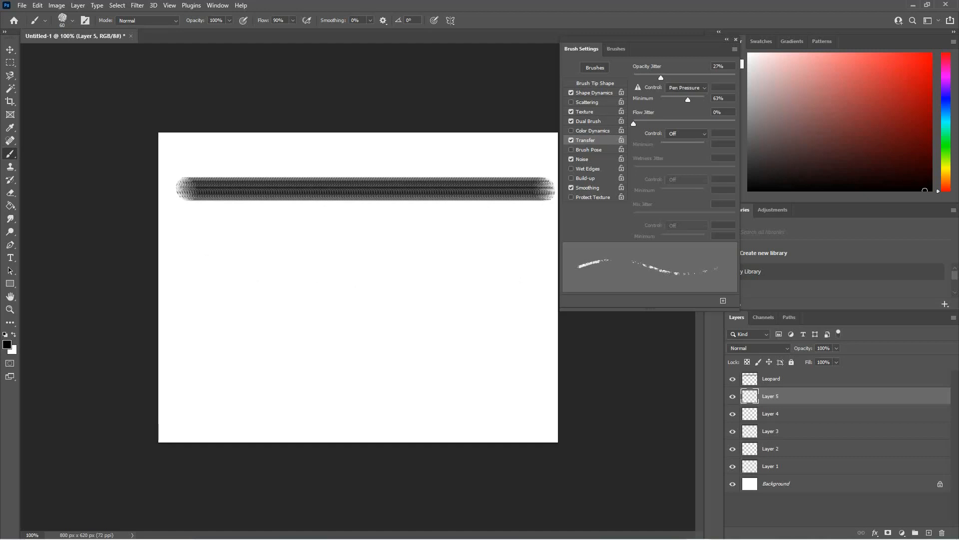
- Set Transfer opacity jitter to 13% and paint four roughly horizontal test strokes across the canvas on Layer 5
{"action": "left_click_drag", "start_coordinate": [661, 77], "coordinate": [647, 77]}
{"action": "mouse_move", "coordinate": [181, 253]}
{"action": "left_mouse_down"}
{"action": "mouse_move", "coordinate": [267, 271]}
{"action": "mouse_move", "coordinate": [555, 274]}
{"action": "left_mouse_up"}
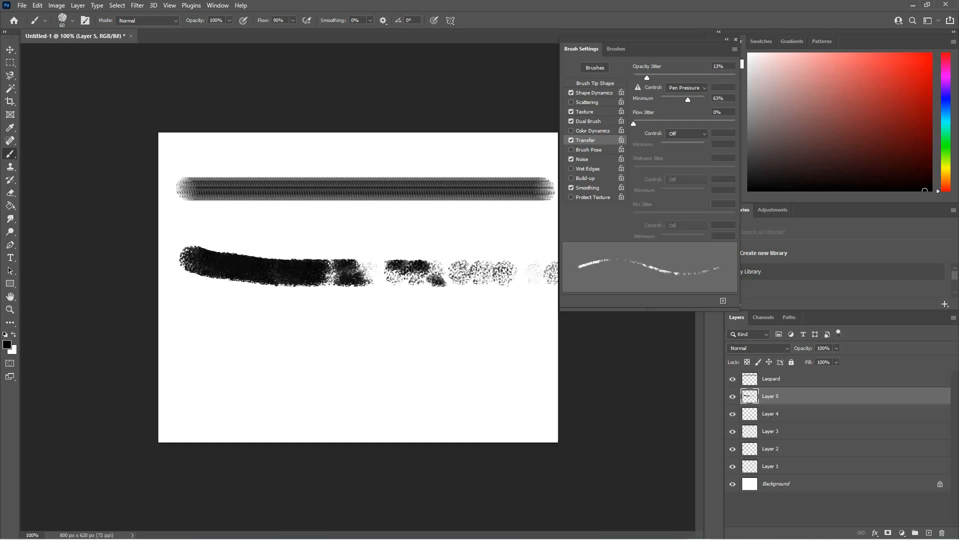
{"action": "left_click_drag", "start_coordinate": [503, 323], "coordinate": [159, 346]}
{"action": "left_click_drag", "start_coordinate": [263, 403], "coordinate": [557, 402]}
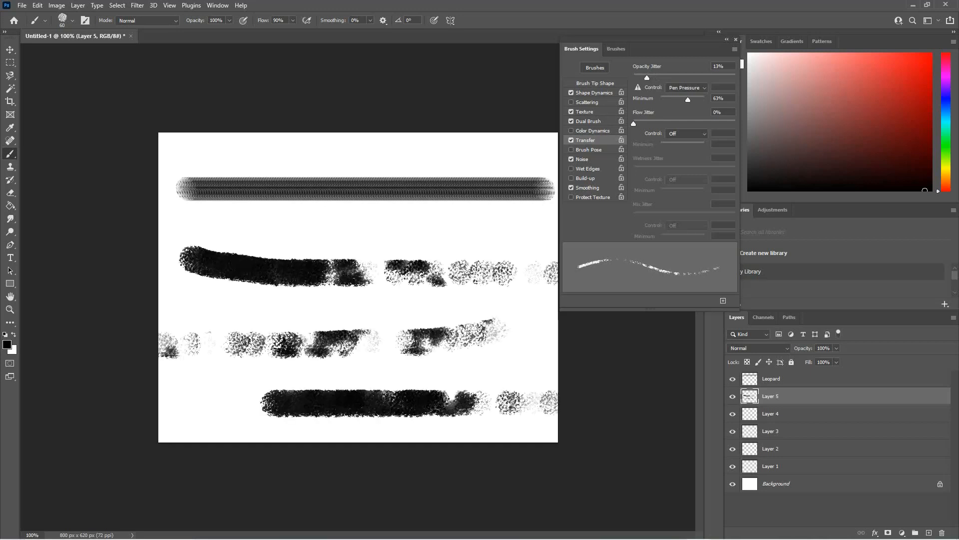
{"action": "left_click_drag", "start_coordinate": [500, 321], "coordinate": [273, 297]}
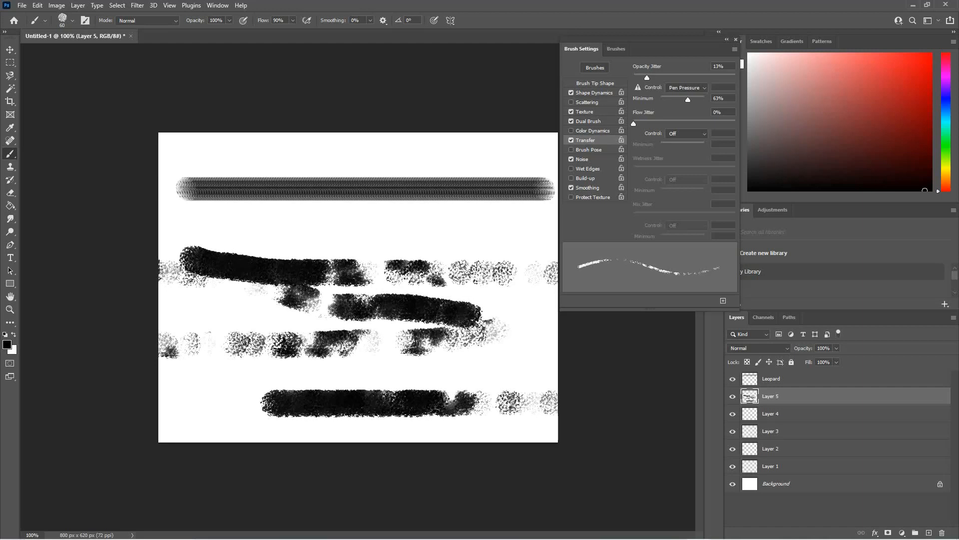
- Undo the four test strokes on Layer 5
{"action": "key", "text": "ctrl+z"}
{"action": "key", "text": "ctrl+z"}
{"action": "key", "text": "ctrl+z"}
{"action": "key", "text": "ctrl+z"}
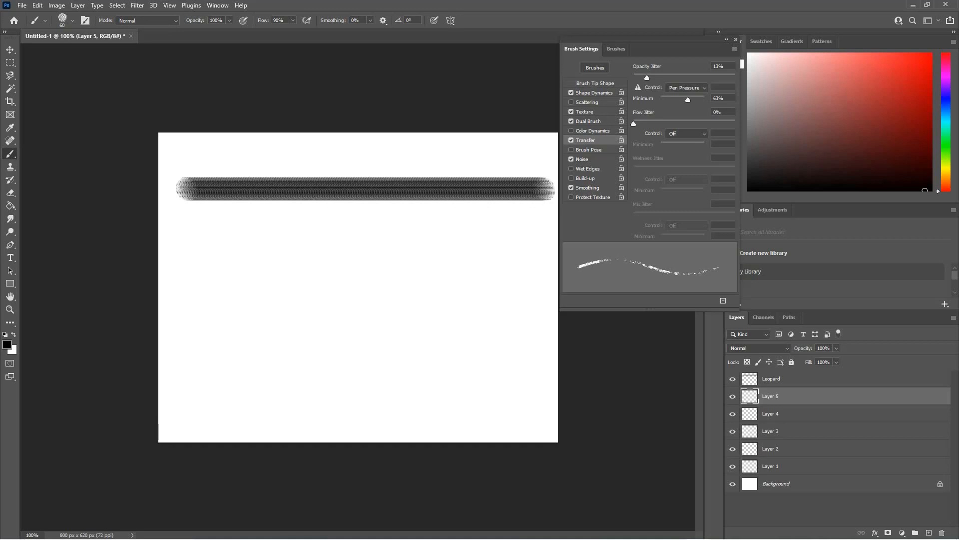
- Hide the Leopard layer and paint a single brush dab near the canvas's left edge on Layer 5
{"action": "left_click", "coordinate": [772, 379]}
{"action": "key", "text": "ctrl+comma"}
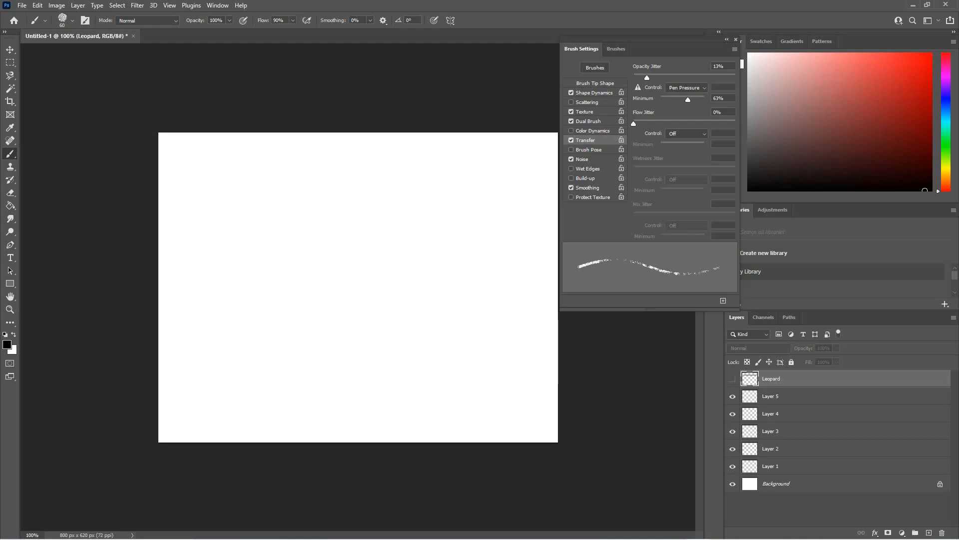
{"action": "left_click", "coordinate": [779, 396]}
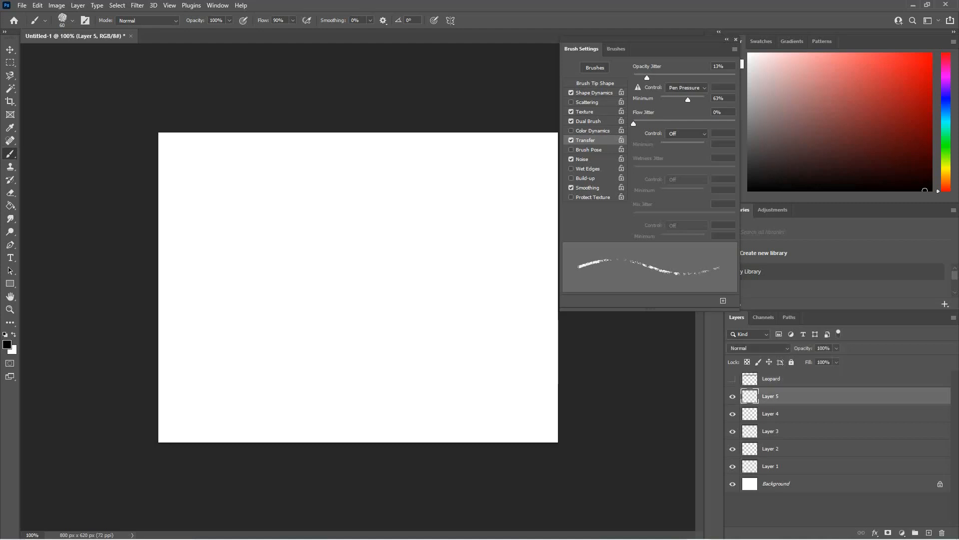
{"action": "left_click", "coordinate": [186, 220]}
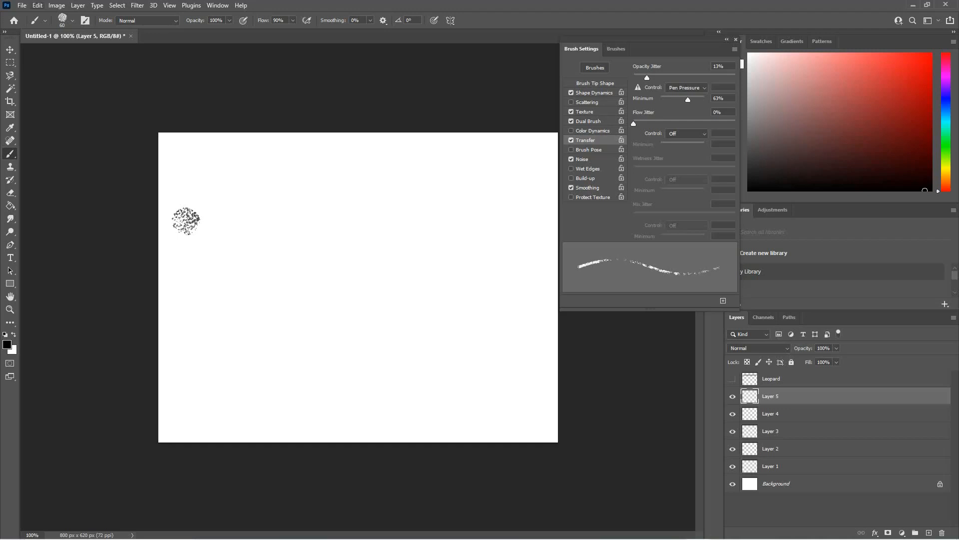
- Define the dab as a brush preset named Finger Smudge Residue
{"action": "left_click", "coordinate": [38, 5]}
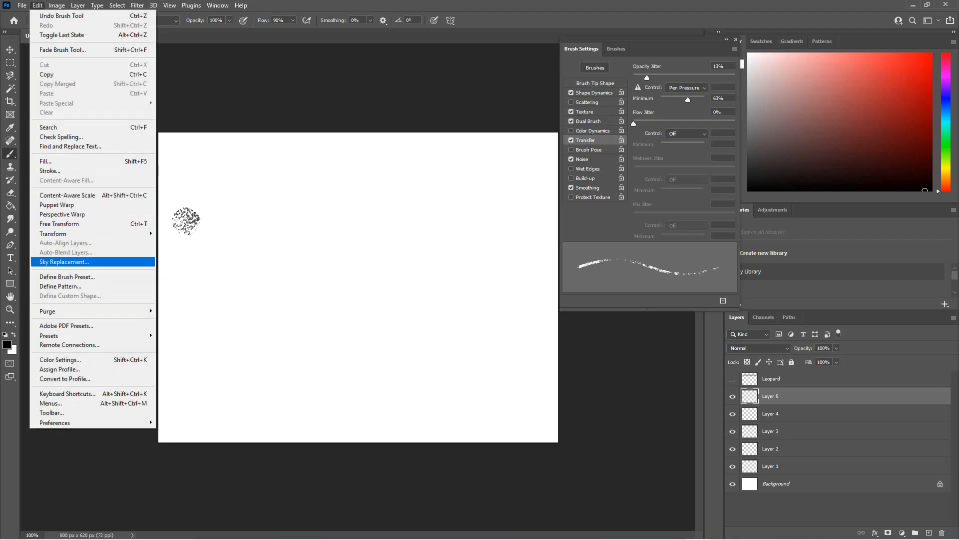
{"action": "left_click", "coordinate": [67, 276]}
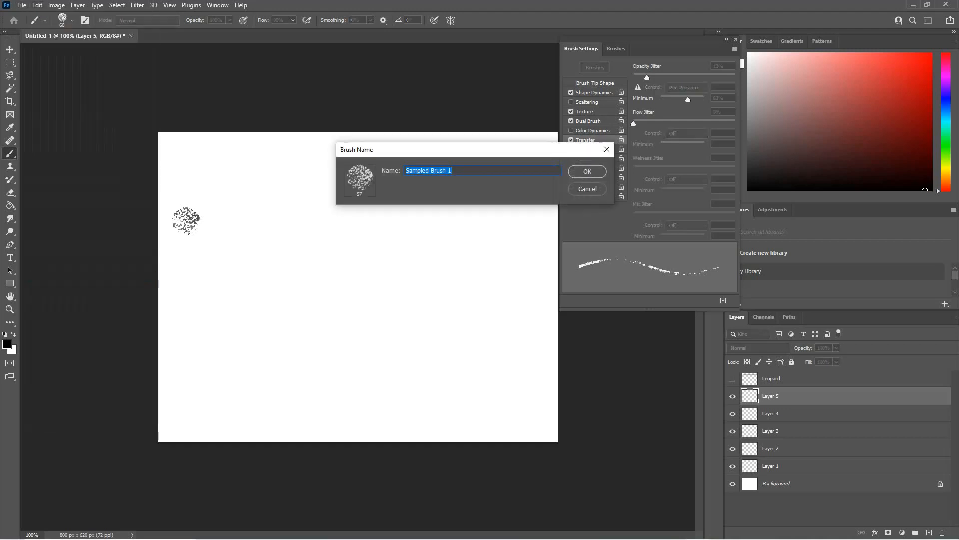
{"action": "type", "text": "F"}
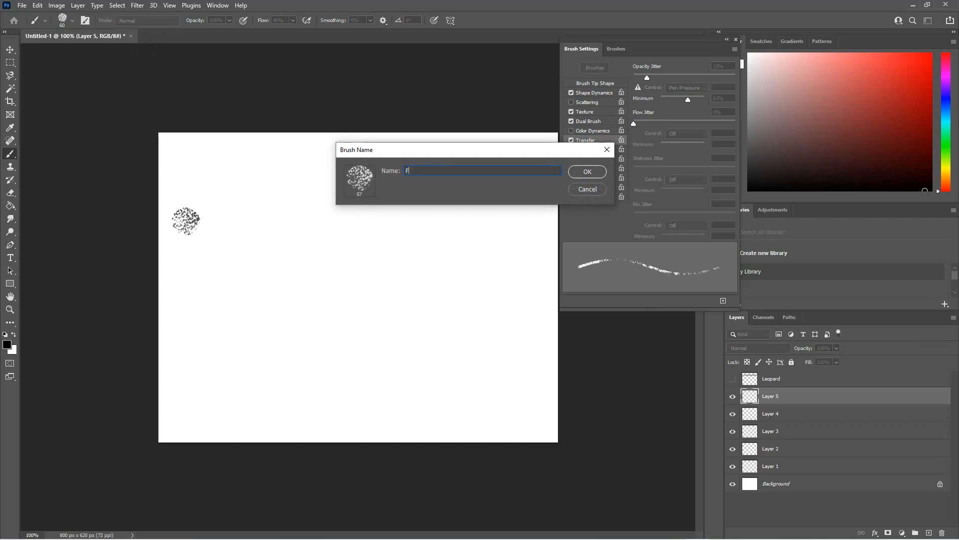
{"action": "type", "text": "inger Smudge residue"}
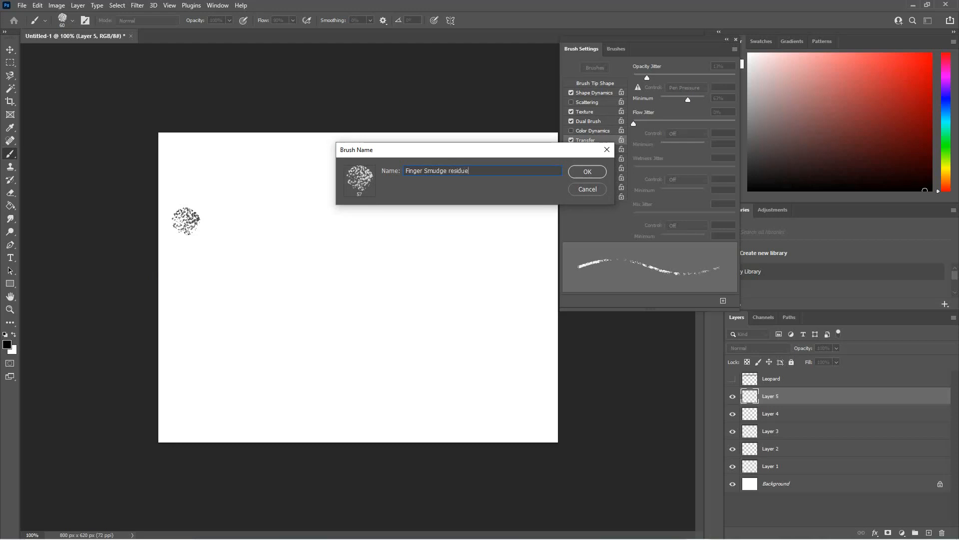
{"action": "double_click", "coordinate": [449, 170]}
{"action": "type", "text": "Residue"}
{"action": "key", "text": "Return"}
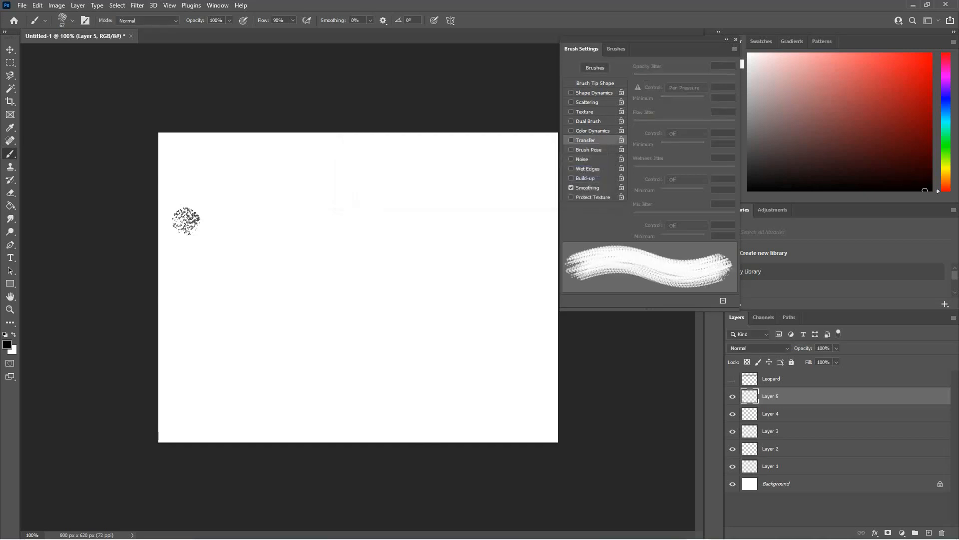
- Rename Layer 5 as Finger Smudge Residue
{"action": "double_click", "coordinate": [771, 396]}
{"action": "type", "text": "Finger Smudge Residue"}
{"action": "key", "text": "Return"}
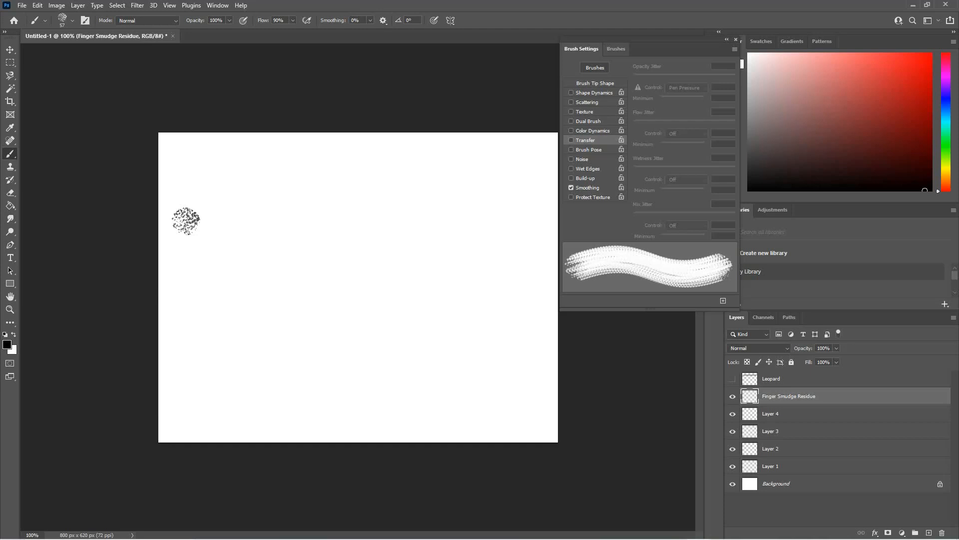
- Paint a straight horizontal stroke from the dab with the Finger Smudge Residue brush and show the Leopard layer
{"action": "left_click", "coordinate": [616, 49]}
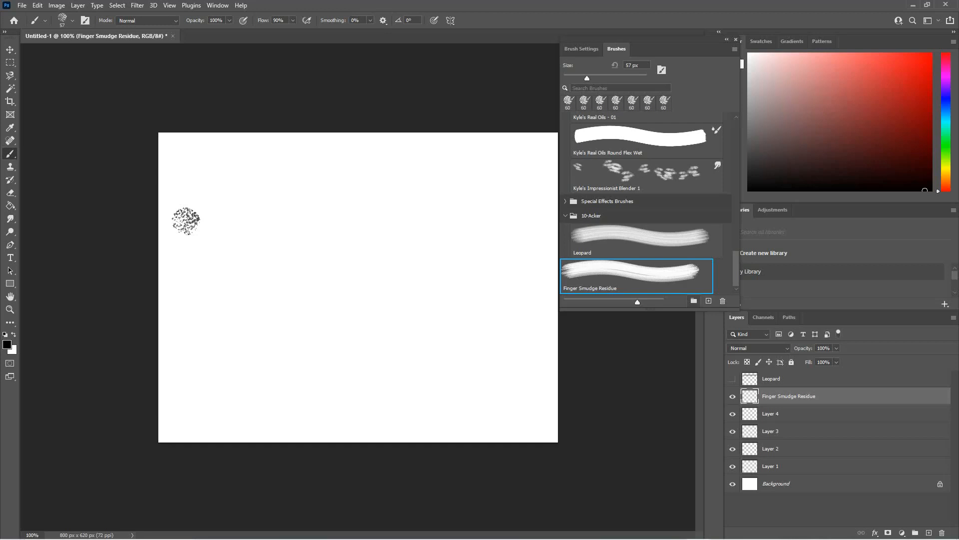
{"action": "left_click_drag", "start_coordinate": [186, 220], "coordinate": [539, 220]}
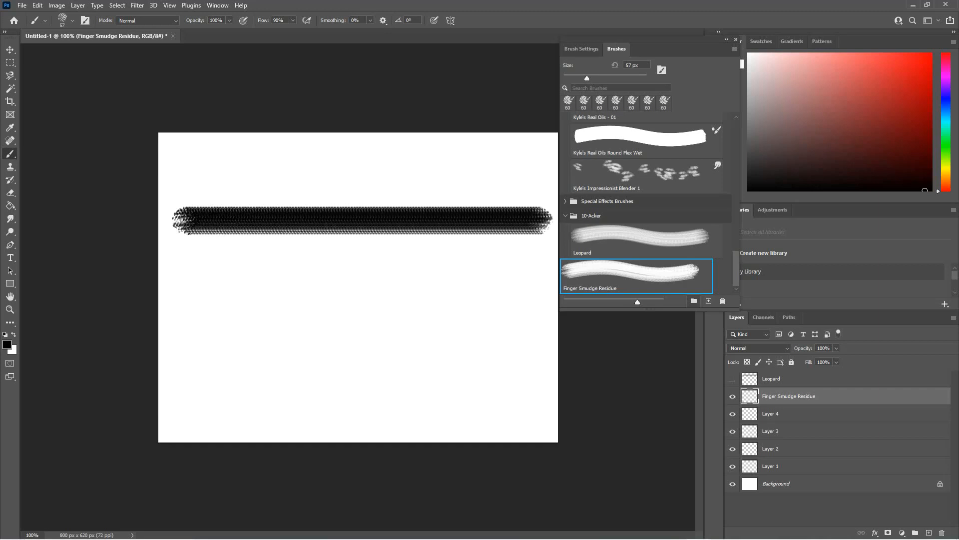
{"action": "left_click", "coordinate": [732, 378]}
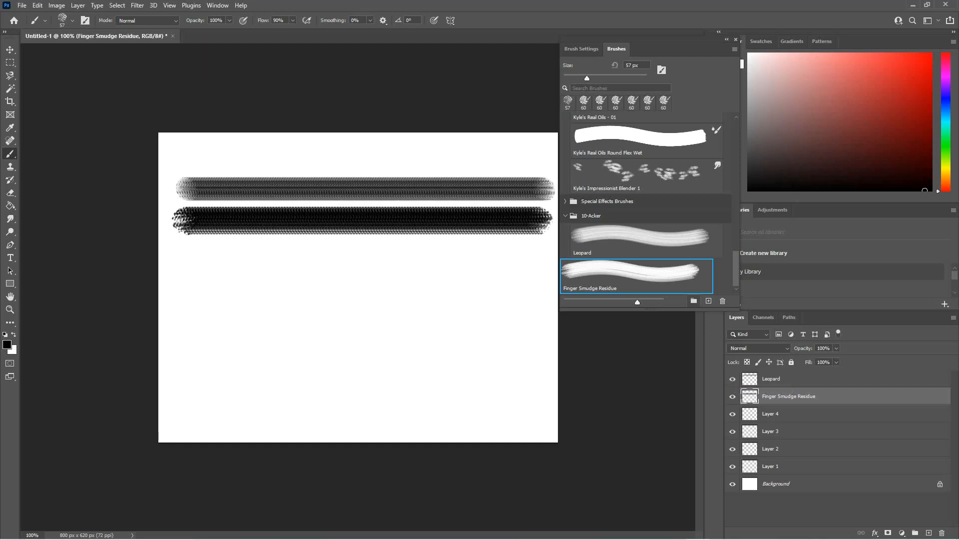
- Dock the floating brush panels beside the color and layers panels, then hide the Leopard layer and undo the horizontal stroke
{"action": "left_click_drag", "start_coordinate": [653, 48], "coordinate": [704, 36]}
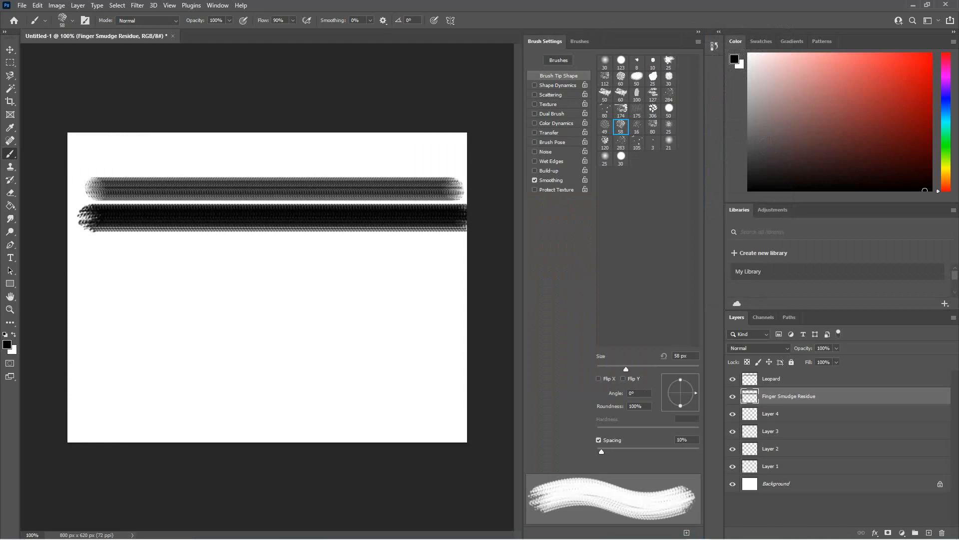
{"action": "left_click", "coordinate": [733, 379]}
{"action": "key", "text": "ctrl+z"}
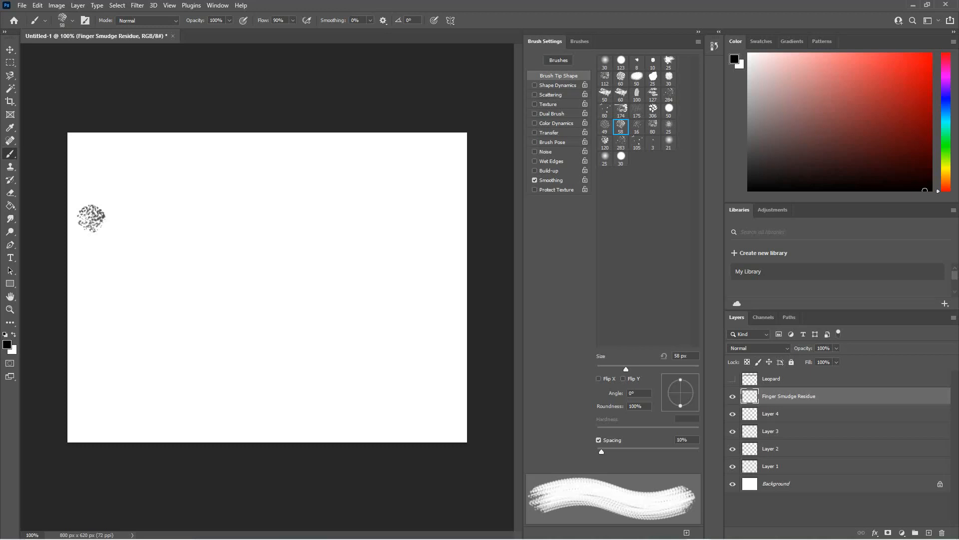
- Delete the Finger Smudge Residue brush from the 10-Acker group
{"action": "left_click", "coordinate": [580, 41]}
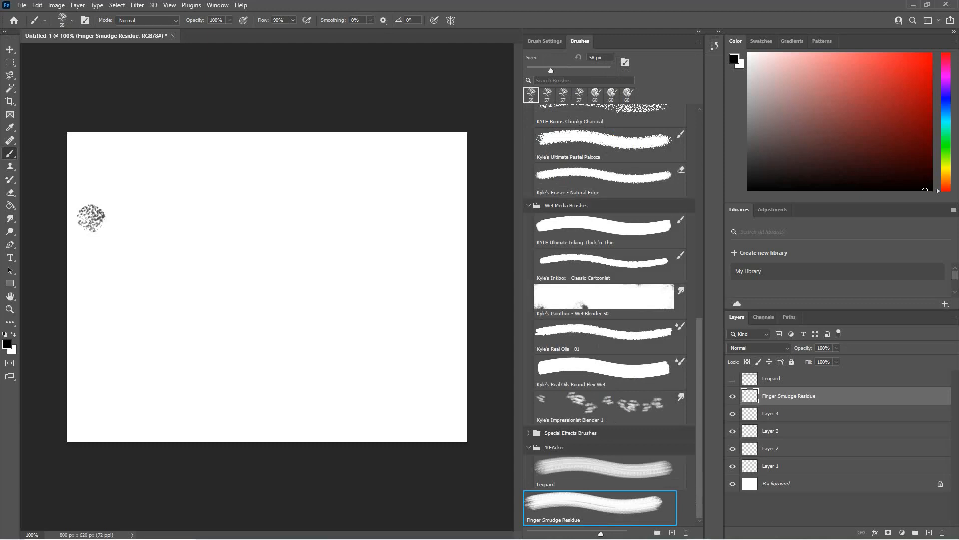
{"action": "left_click", "coordinate": [686, 532]}
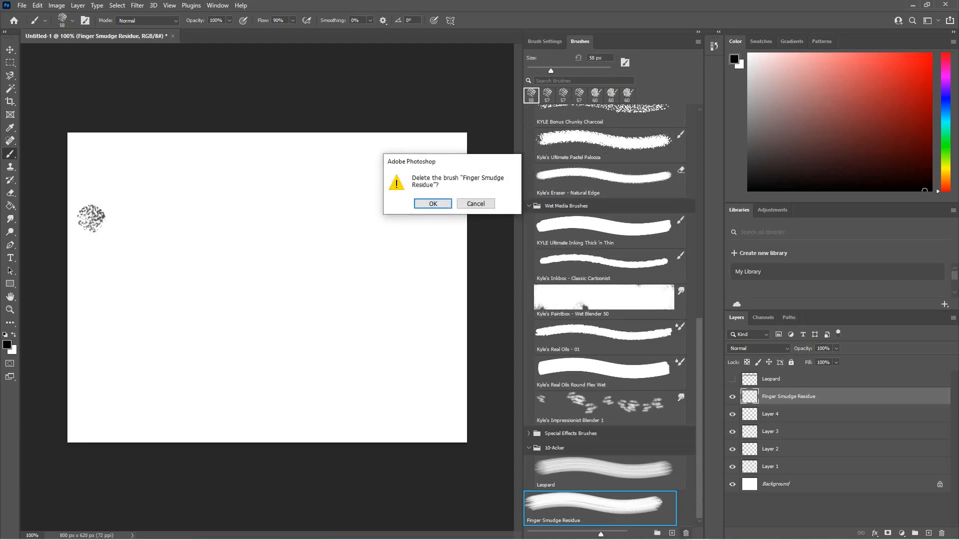
{"action": "left_click", "coordinate": [433, 203]}
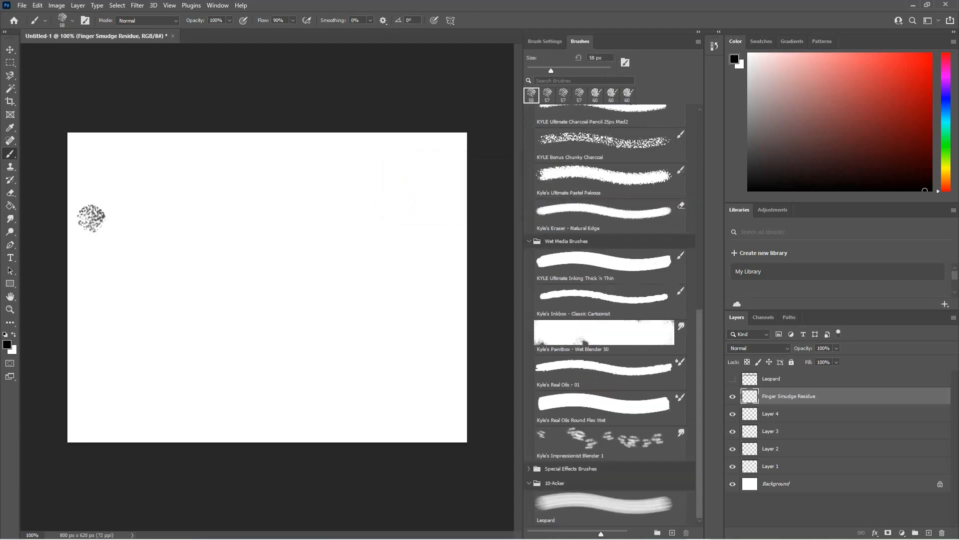
- Set the Leopard brush's spacing to 64%, undoing the test stroke painted at 68%
{"action": "left_click", "coordinate": [609, 507]}
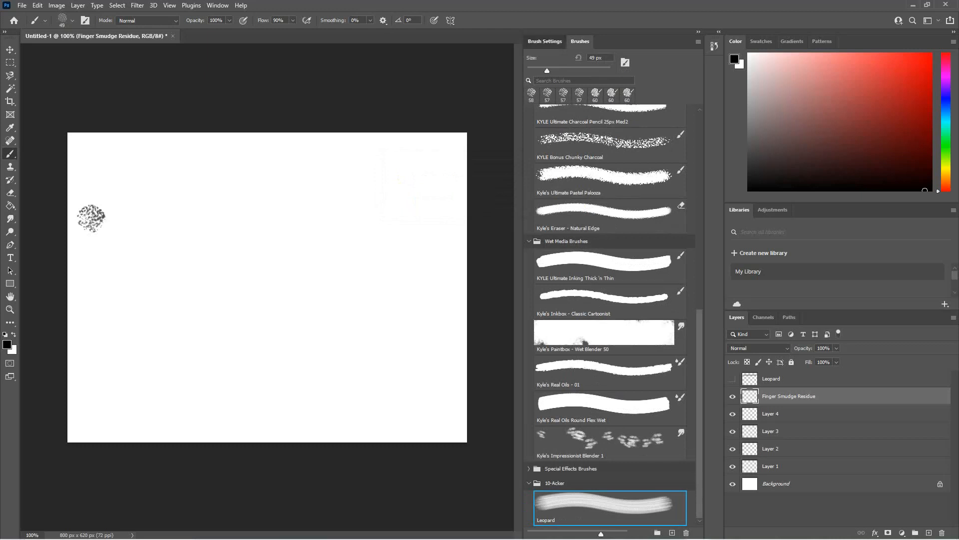
{"action": "left_click", "coordinate": [544, 41]}
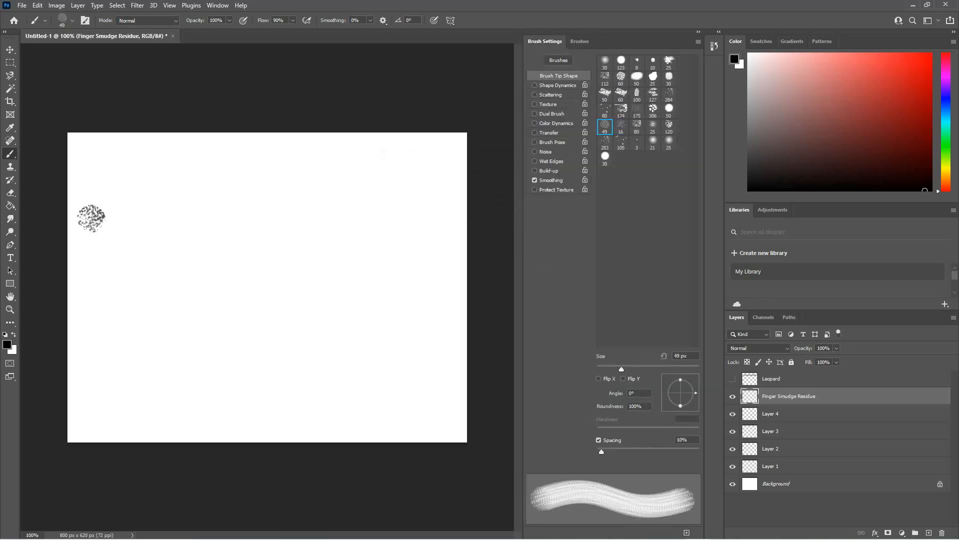
{"action": "left_click_drag", "start_coordinate": [602, 451], "coordinate": [631, 451]}
{"action": "left_click_drag", "start_coordinate": [95, 256], "coordinate": [453, 294]}
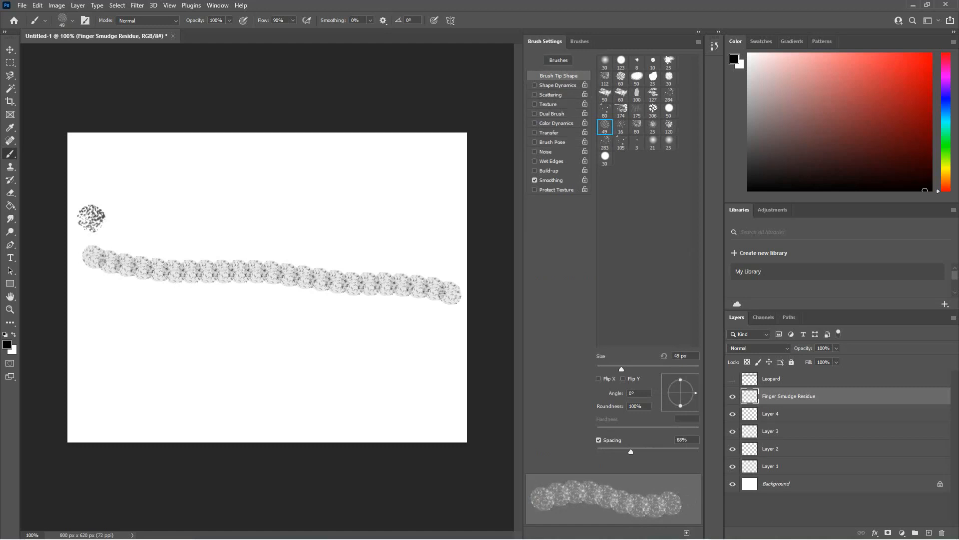
{"action": "key", "text": "ctrl+z"}
{"action": "left_click_drag", "start_coordinate": [631, 451], "coordinate": [629, 451]}
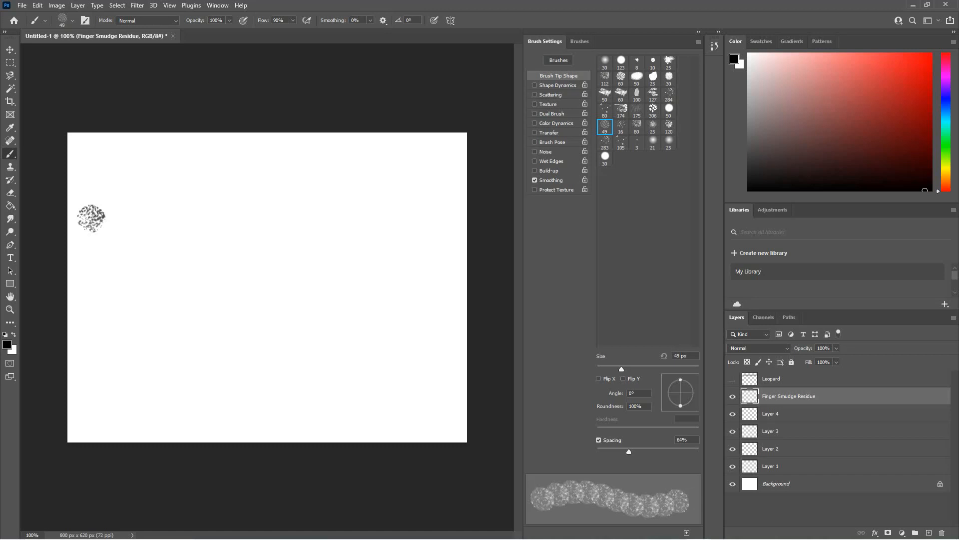
- Stamp one Leopard brush dab over the existing dab on the Finger Smudge Residue layer, undoing the test stroke painted beforehand
{"action": "left_click", "coordinate": [579, 41]}
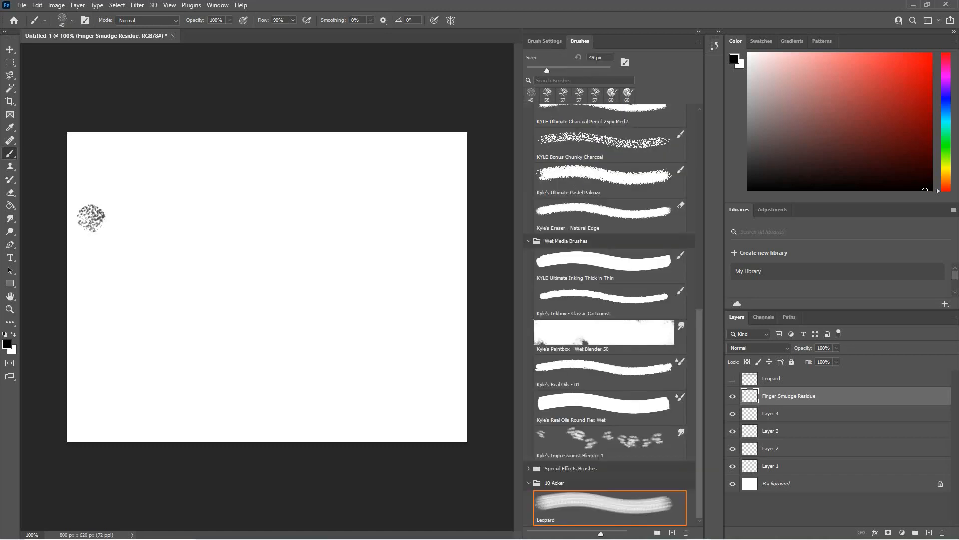
{"action": "left_click_drag", "start_coordinate": [138, 294], "coordinate": [413, 308]}
{"action": "key", "text": "ctrl+z"}
{"action": "left_click", "coordinate": [91, 217]}
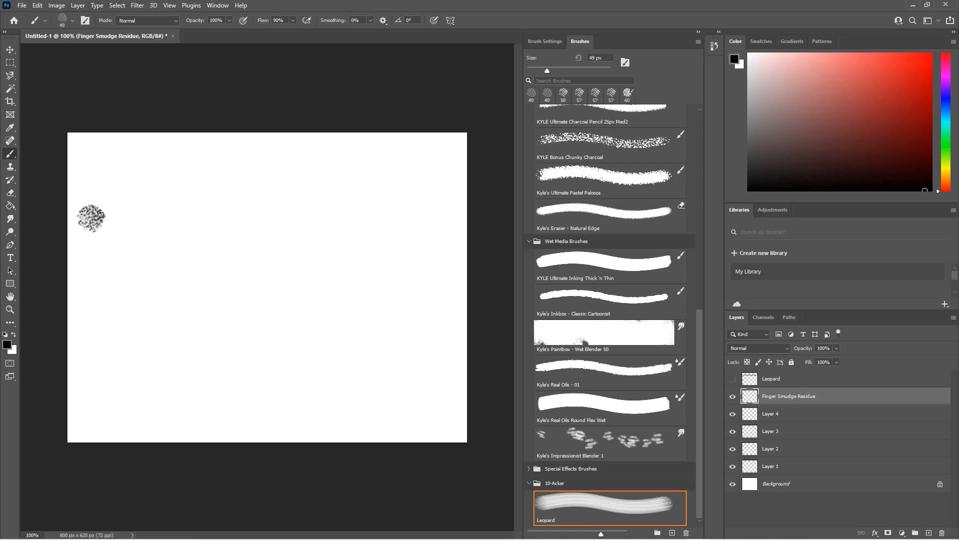
- Define the combined dab as a new brush preset named Finger Smudge Residue
{"action": "key", "text": "alt+e"}
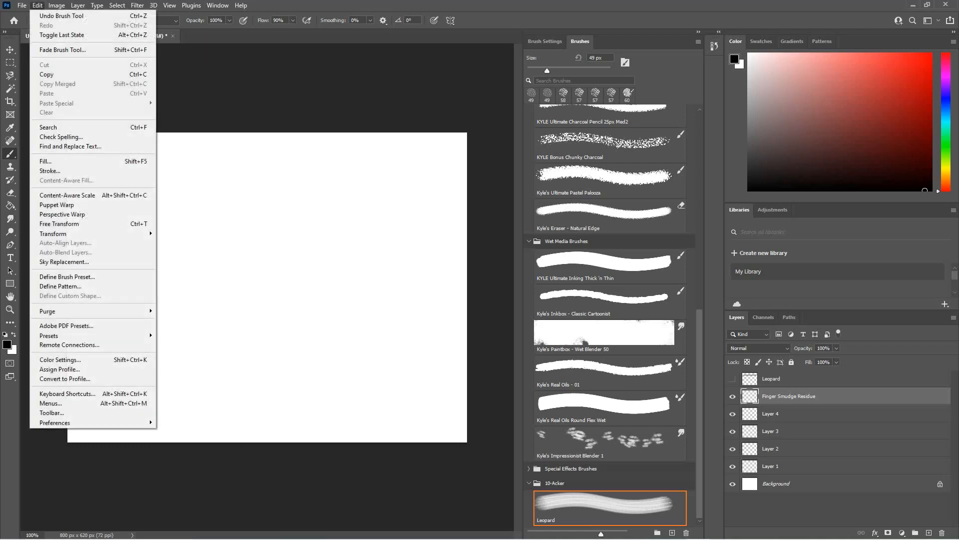
{"action": "left_click", "coordinate": [80, 277]}
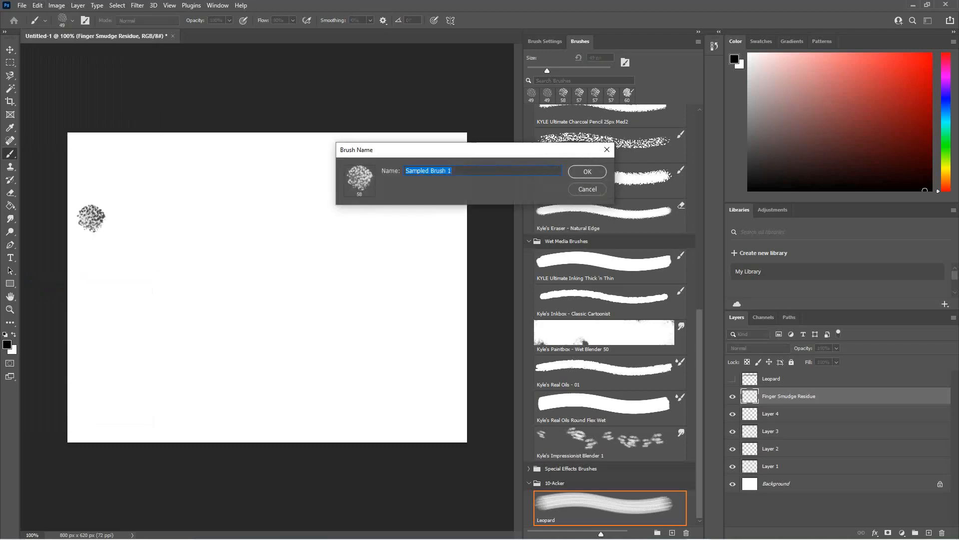
{"action": "type", "text": "Finger Smudghe"}
{"action": "key", "text": "BackSpace"}
{"action": "key", "text": "BackSpace"}
{"action": "type", "text": "e Residue"}
{"action": "key", "text": "Return"}
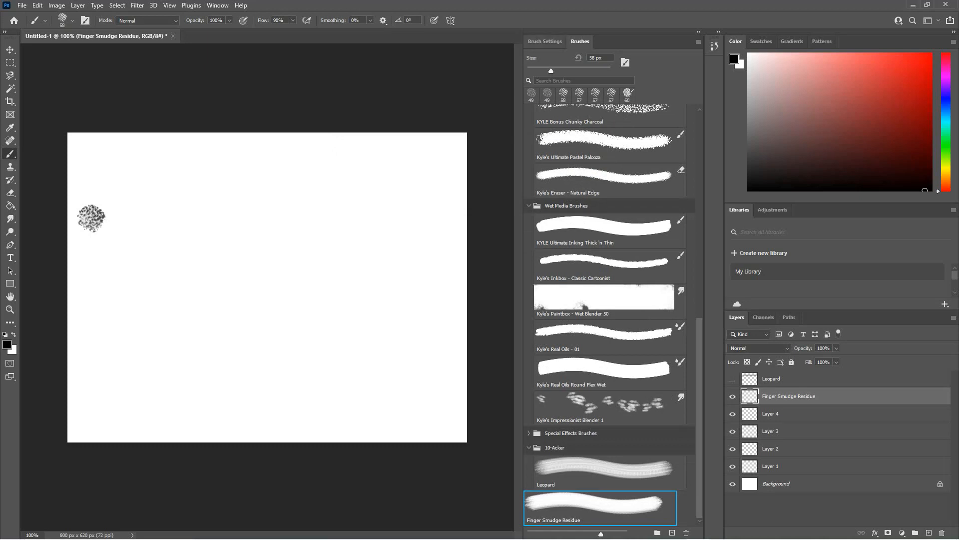
- Set the Finger Smudge Residue brush's tip spacing to 59%
{"action": "left_click", "coordinate": [544, 41]}
{"action": "left_click_drag", "start_coordinate": [602, 451], "coordinate": [626, 451]}
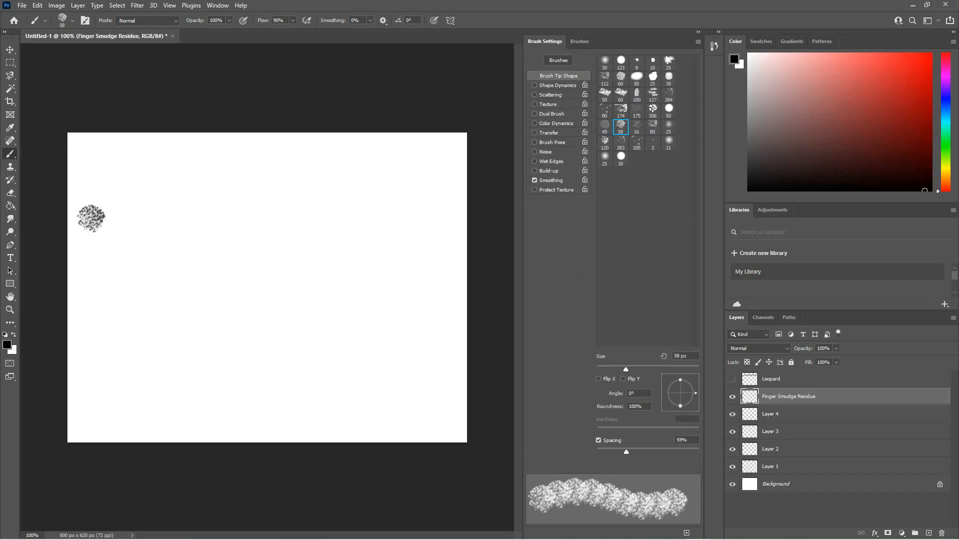
- Paint a test stroke on the Finger Smudge Residue layer, compare it with the Leopard layer's stroke, and undo the test stroke
{"action": "left_click_drag", "start_coordinate": [91, 217], "coordinate": [428, 216]}
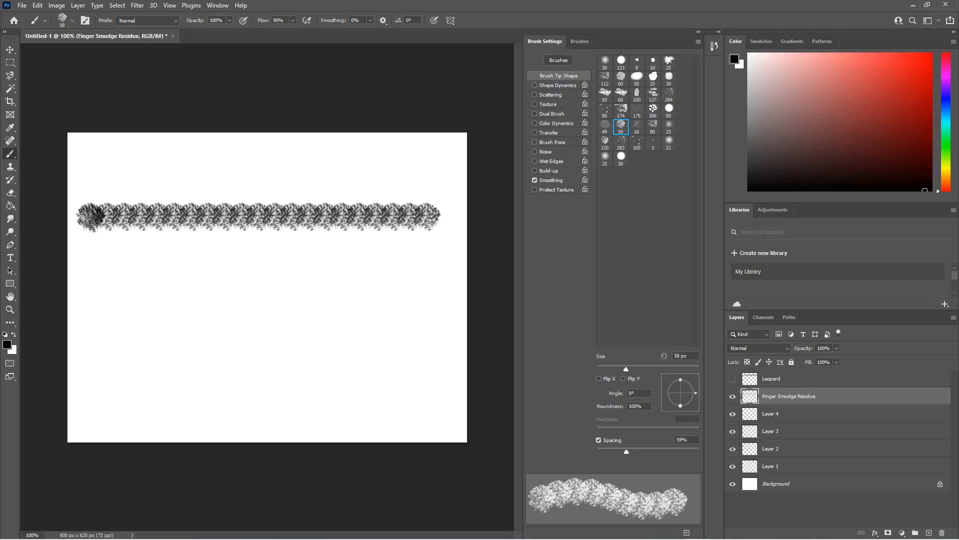
{"action": "left_click", "coordinate": [733, 378]}
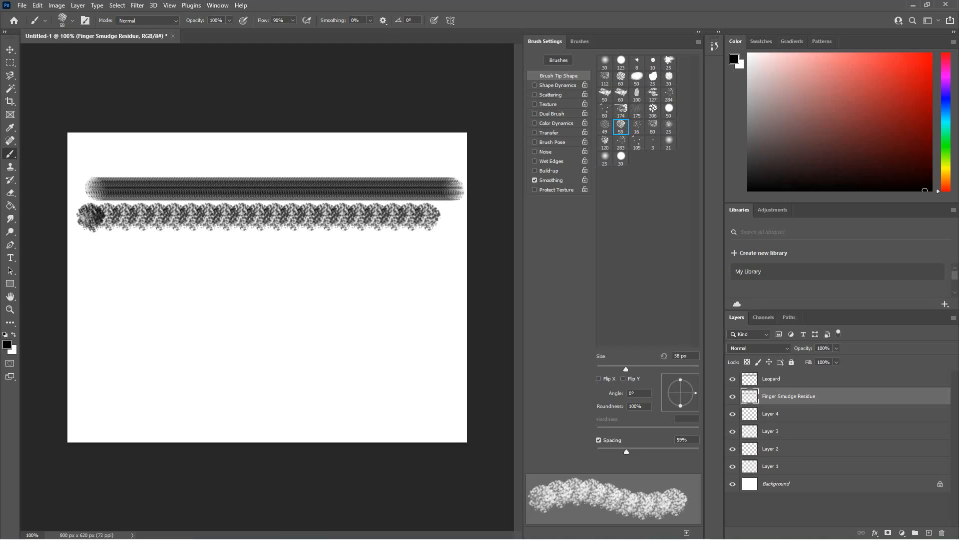
{"action": "left_click", "coordinate": [733, 378]}
{"action": "key", "text": "ctrl+z"}
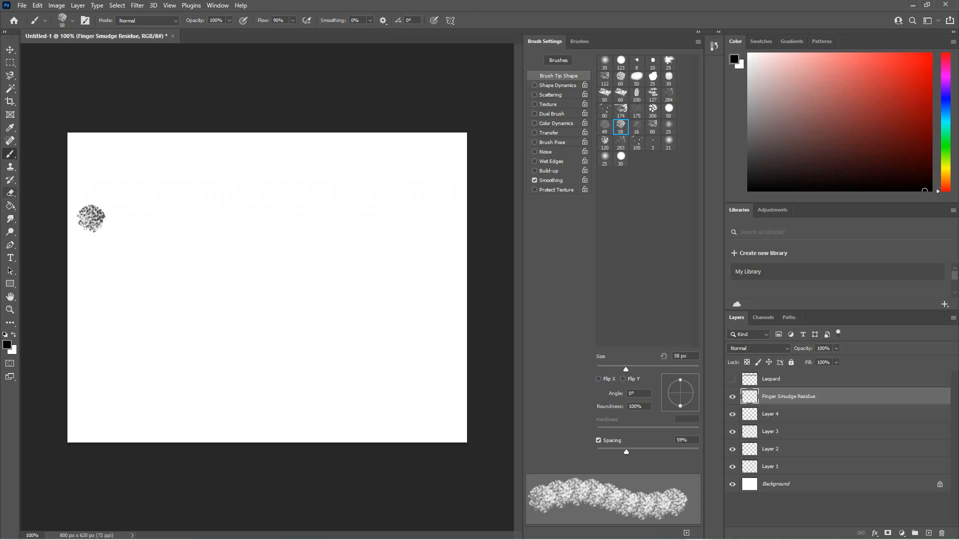
- Erase the existing dab from the Finger Smudge Residue layer and reduce the eraser size to 40 px
{"action": "left_click", "coordinate": [10, 193]}
{"action": "left_click", "coordinate": [92, 218]}
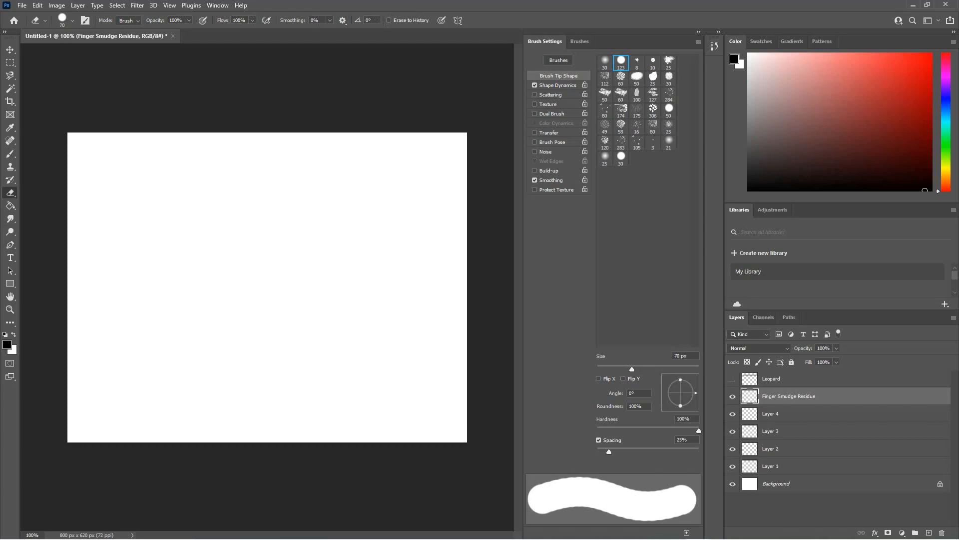
{"action": "key", "text": "bracketleft"}
{"action": "key", "text": "bracketleft"}
{"action": "key", "text": "bracketleft"}
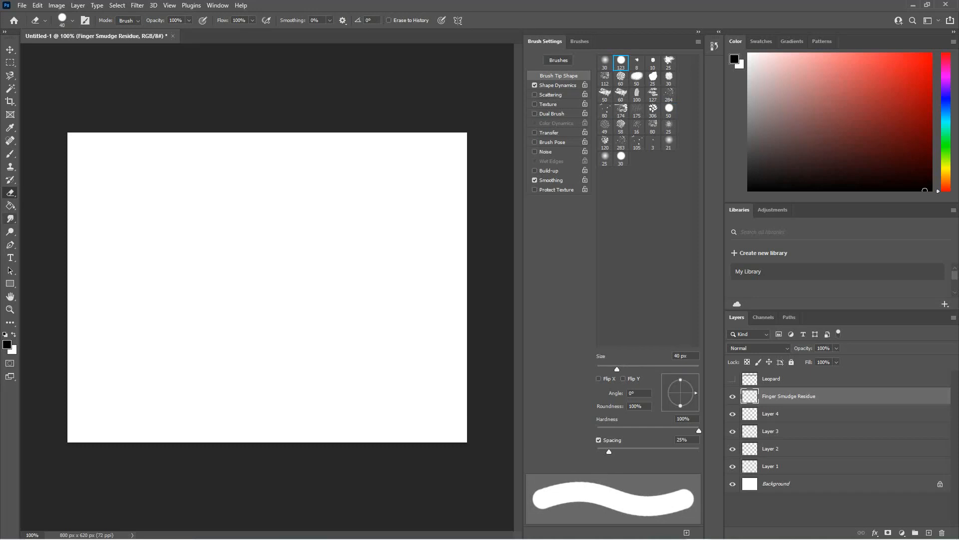
- Paint a horizontal Finger Smudge Residue brush stroke across the upper canvas, below the Leopard stroke, and show the Leopard layer
{"action": "left_click", "coordinate": [10, 153]}
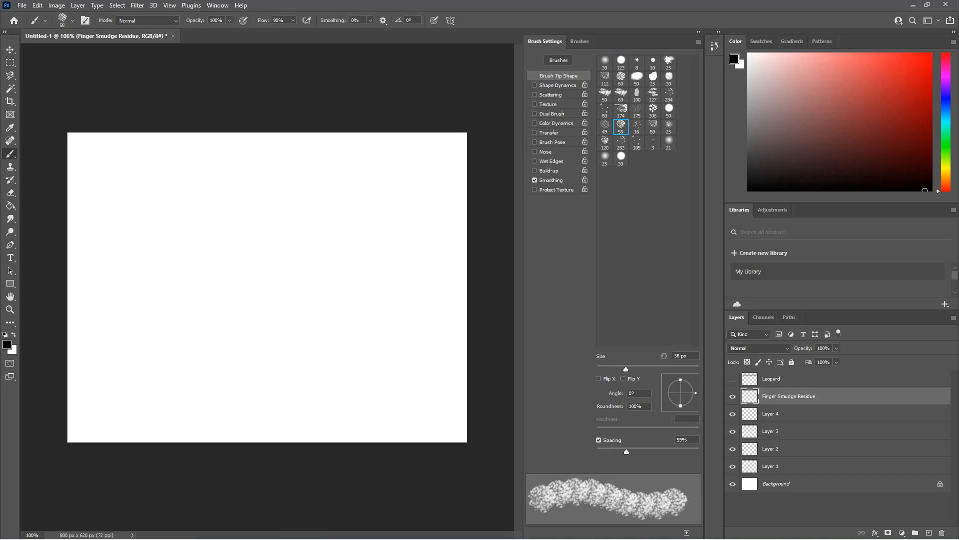
{"action": "left_click_drag", "start_coordinate": [83, 242], "coordinate": [437, 242]}
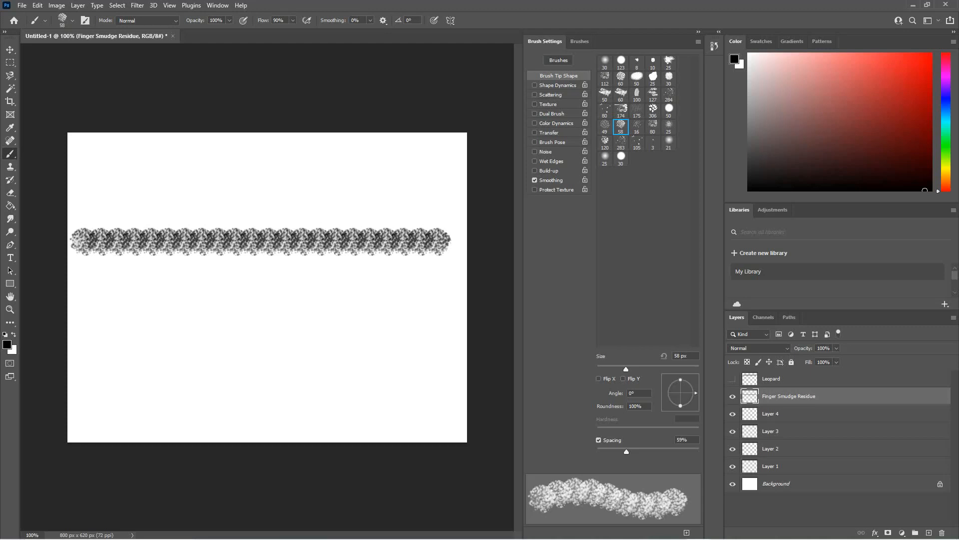
{"action": "left_click", "coordinate": [732, 378]}
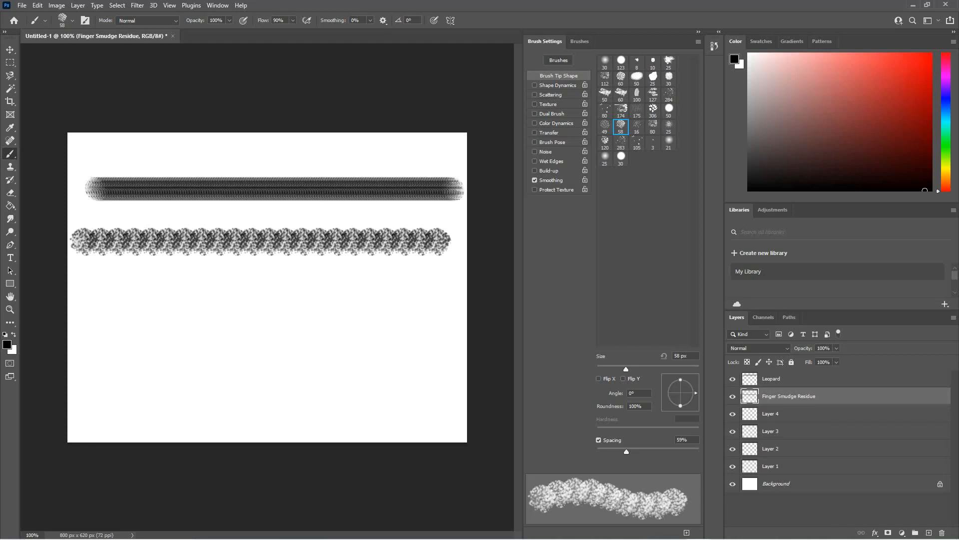
- Make Layer 4 active and hide the Leopard and Finger Smudge Residue layers
{"action": "left_click", "coordinate": [771, 413]}
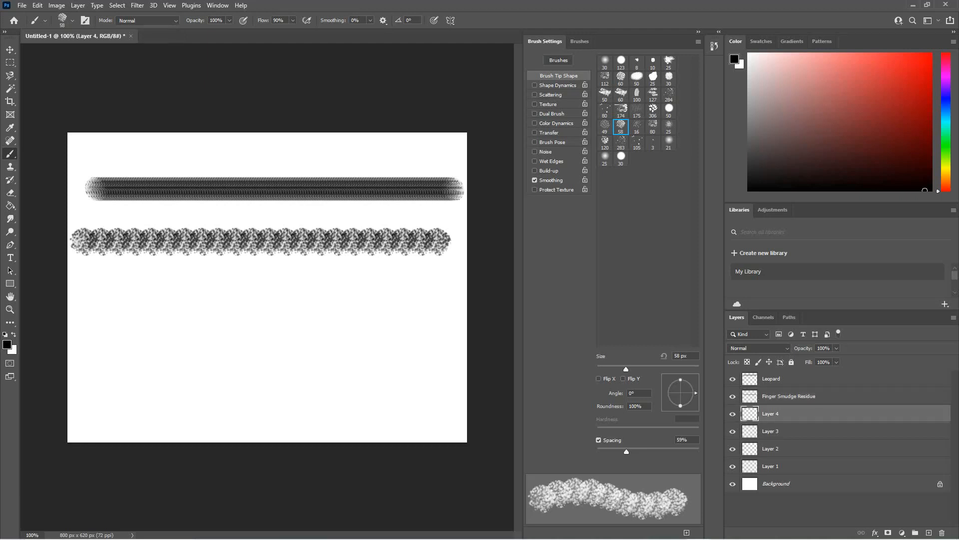
{"action": "left_click", "coordinate": [732, 396]}
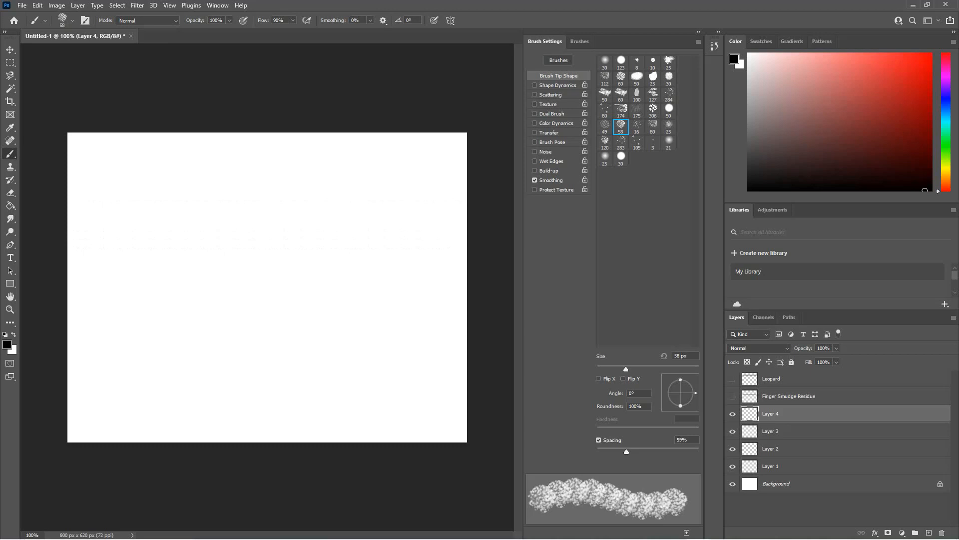
{"action": "left_click", "coordinate": [579, 41]}
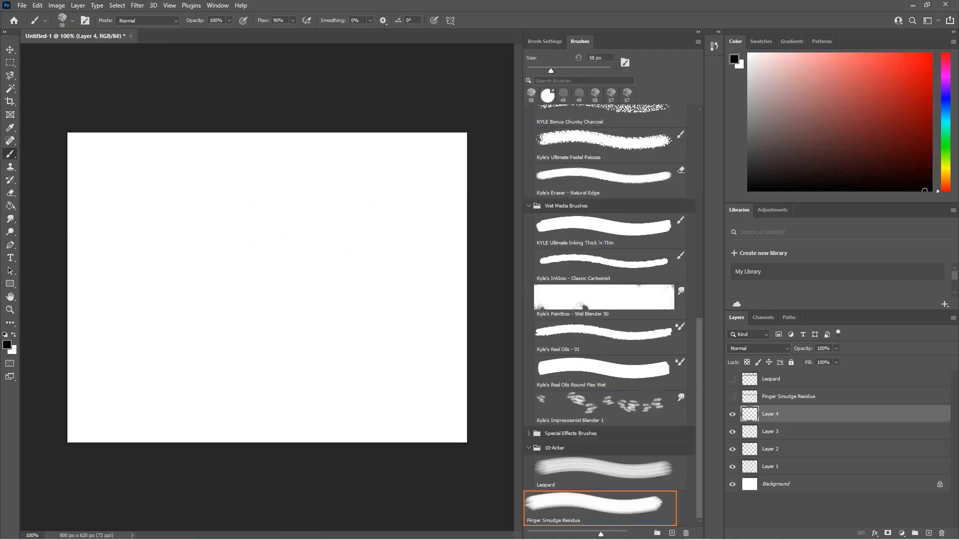
{"action": "left_click", "coordinate": [545, 41]}
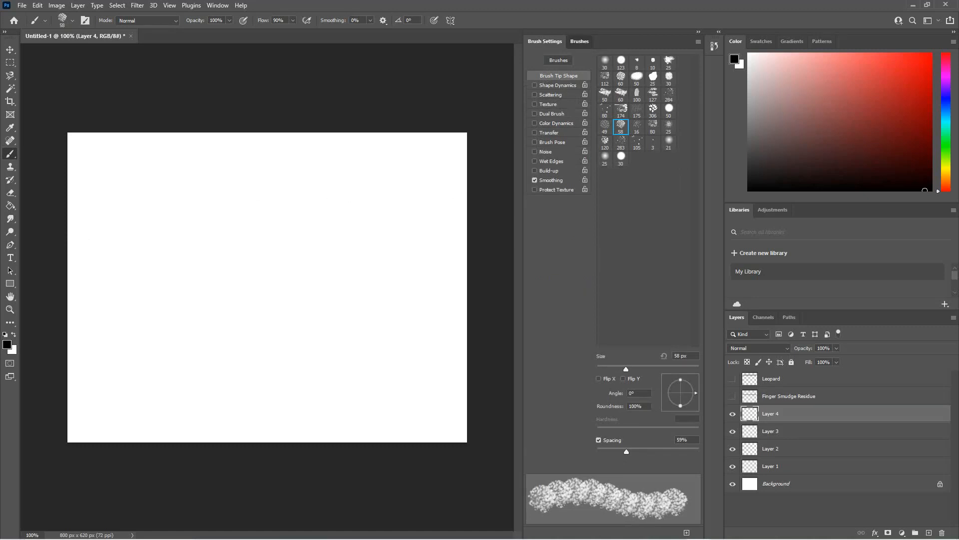
{"action": "left_click", "coordinate": [580, 41]}
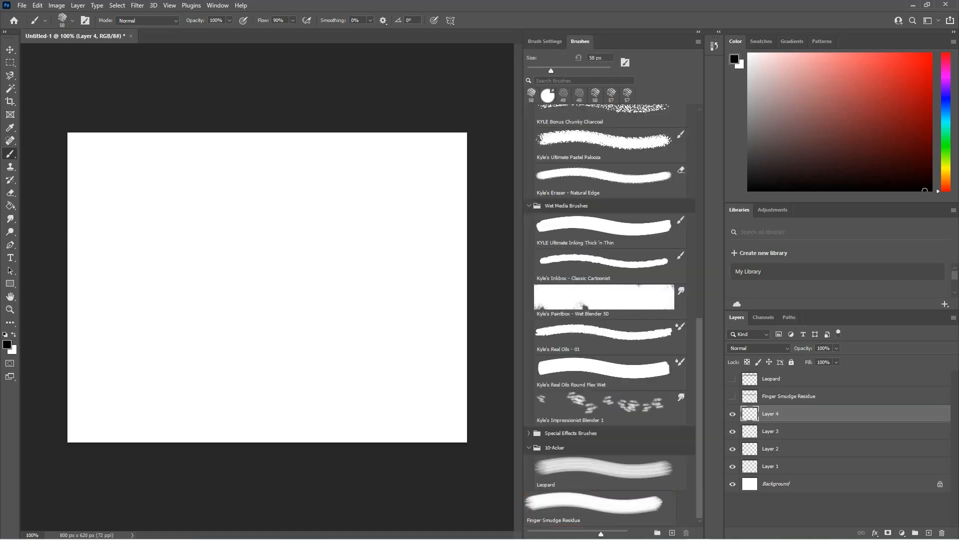
{"action": "left_click", "coordinate": [610, 408]}
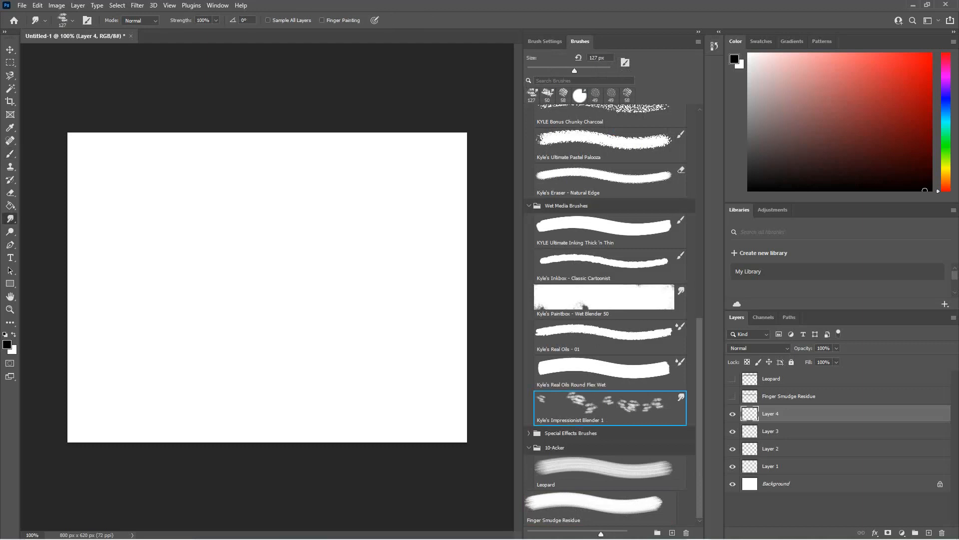
{"action": "scroll", "coordinate": [604, 315], "scroll_direction": "up", "scroll_amount": 8}
{"action": "scroll", "coordinate": [605, 315], "scroll_direction": "up", "scroll_amount": 3}
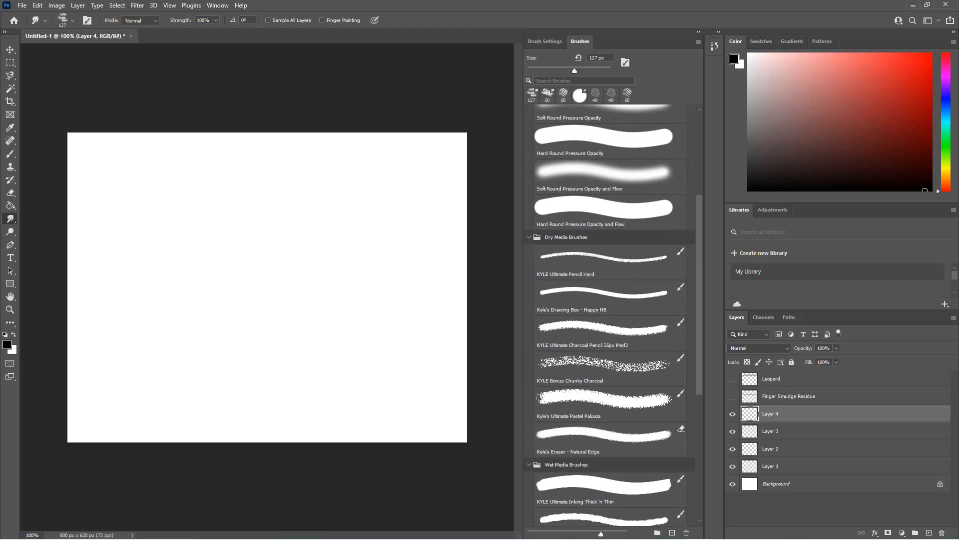
{"action": "left_click", "coordinate": [610, 440]}
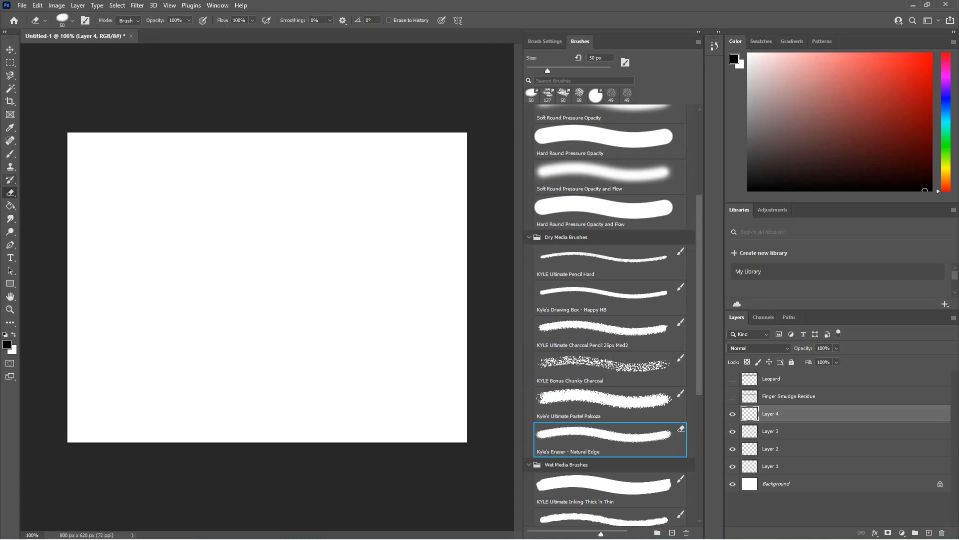
{"action": "key", "text": "b"}
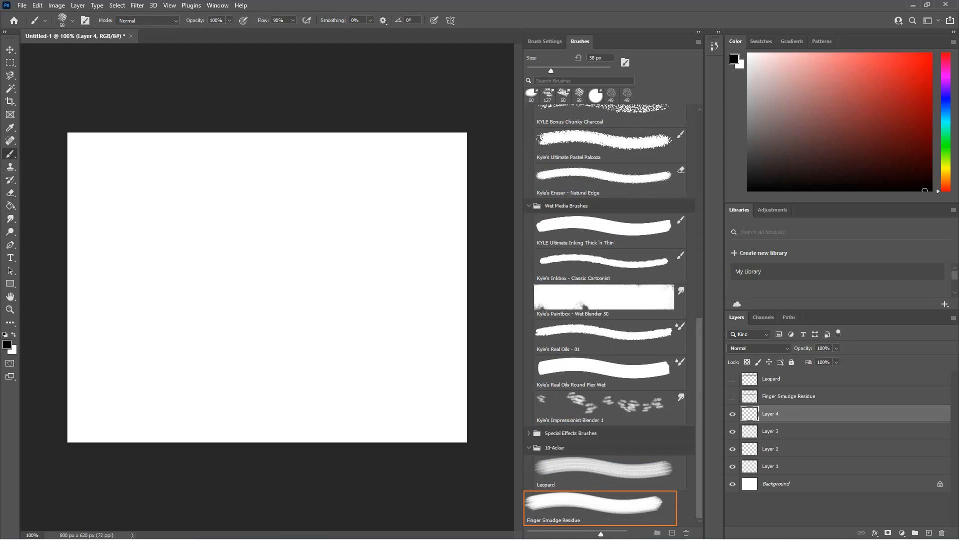
- Choose the Kyle's Real Oils - 01 brush preset, undoing the wavy test stroke painted with it on Layer 4
{"action": "left_click", "coordinate": [605, 337]}
{"action": "mouse_move", "coordinate": [94, 177]}
{"action": "left_mouse_down"}
{"action": "mouse_move", "coordinate": [308, 182]}
{"action": "mouse_move", "coordinate": [359, 191]}
{"action": "left_mouse_up"}
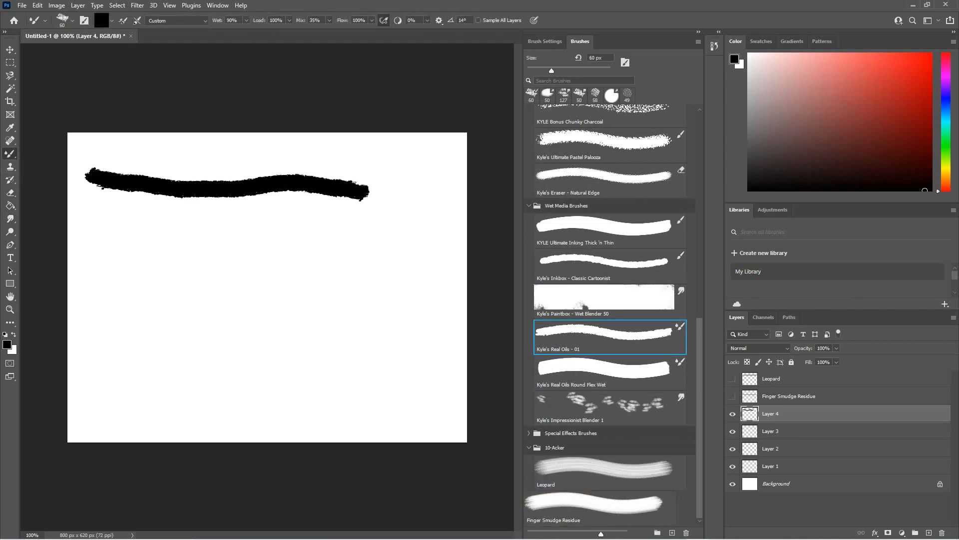
{"action": "key", "text": "ctrl+z"}
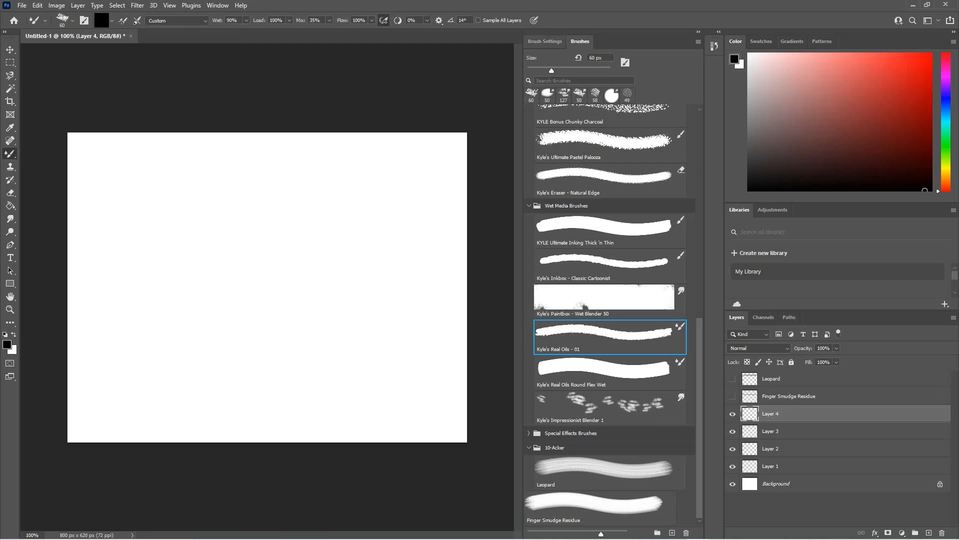
- Set the Real Oils brush tip's angle to -47° and its roundness to 20%, undoing both test strokes
{"action": "left_click", "coordinate": [544, 41]}
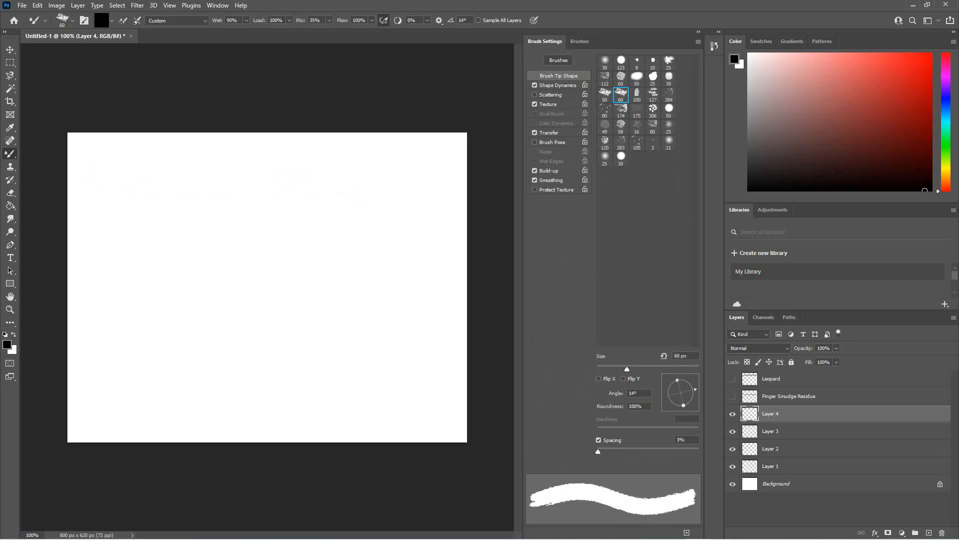
{"action": "left_click_drag", "start_coordinate": [683, 405], "coordinate": [691, 403]}
{"action": "mouse_move", "coordinate": [116, 200]}
{"action": "left_mouse_down"}
{"action": "mouse_move", "coordinate": [313, 231]}
{"action": "mouse_move", "coordinate": [406, 224]}
{"action": "left_mouse_up"}
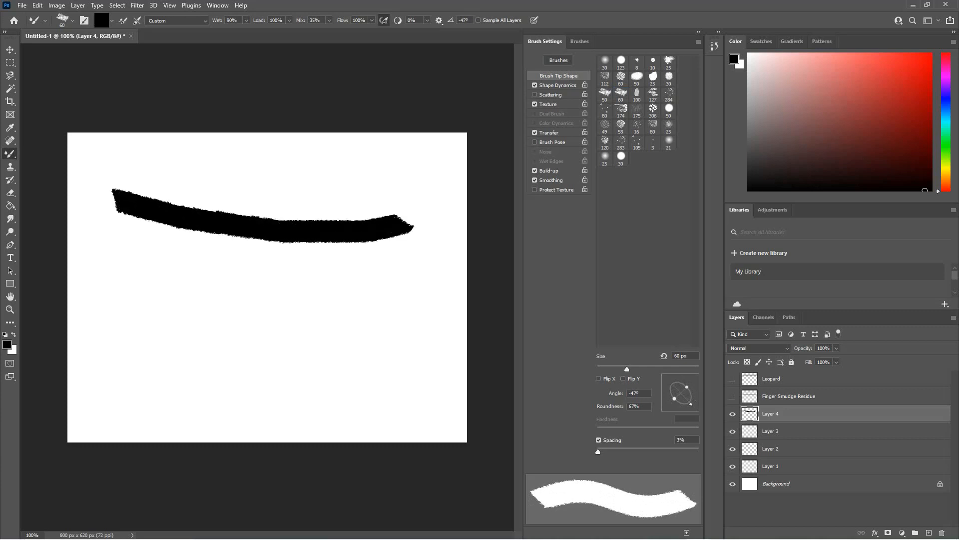
{"action": "left_click_drag", "start_coordinate": [687, 387], "coordinate": [683, 391]}
{"action": "mouse_move", "coordinate": [431, 315]}
{"action": "left_mouse_down"}
{"action": "mouse_move", "coordinate": [457, 315]}
{"action": "mouse_move", "coordinate": [80, 301]}
{"action": "left_mouse_up"}
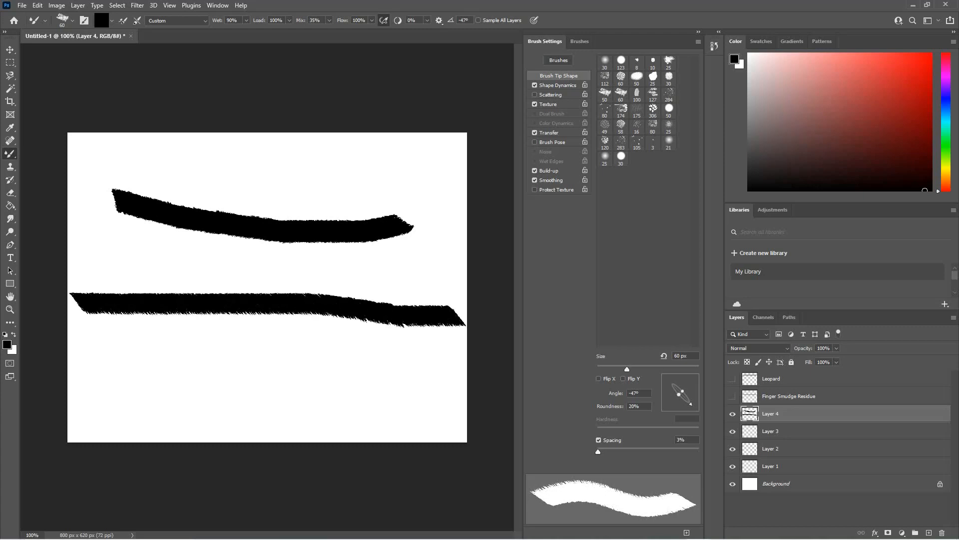
{"action": "key", "text": "ctrl+z"}
{"action": "key", "text": "ctrl+z"}
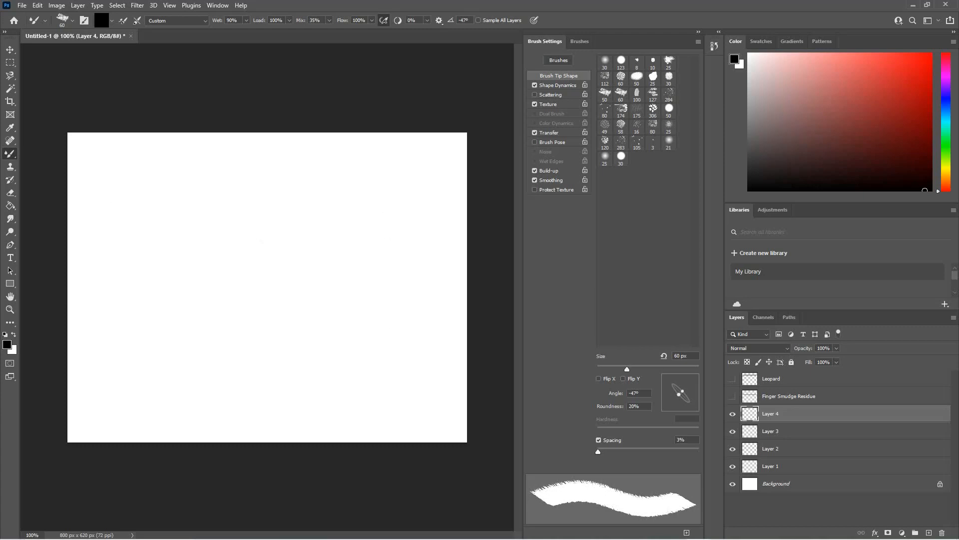
- Set the brush tip spacing to 47%, undoing the two test strokes painted with it
{"action": "left_click_drag", "start_coordinate": [598, 452], "coordinate": [621, 452]}
{"action": "mouse_move", "coordinate": [77, 203]}
{"action": "left_mouse_down"}
{"action": "mouse_move", "coordinate": [247, 228]}
{"action": "mouse_move", "coordinate": [442, 233]}
{"action": "left_mouse_up"}
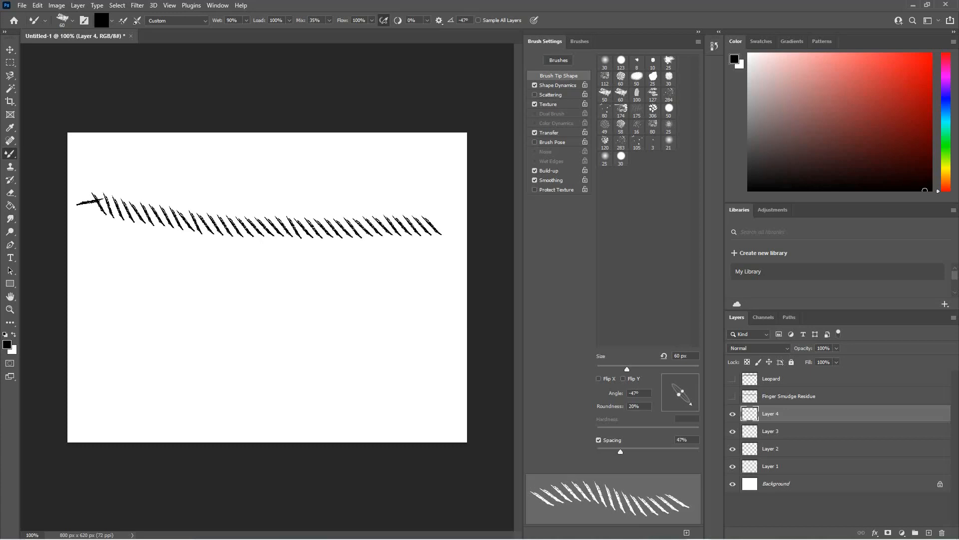
{"action": "key", "text": "ctrl+z"}
{"action": "mouse_move", "coordinate": [77, 290]}
{"action": "left_mouse_down"}
{"action": "mouse_move", "coordinate": [199, 308]}
{"action": "mouse_move", "coordinate": [453, 312]}
{"action": "left_mouse_up"}
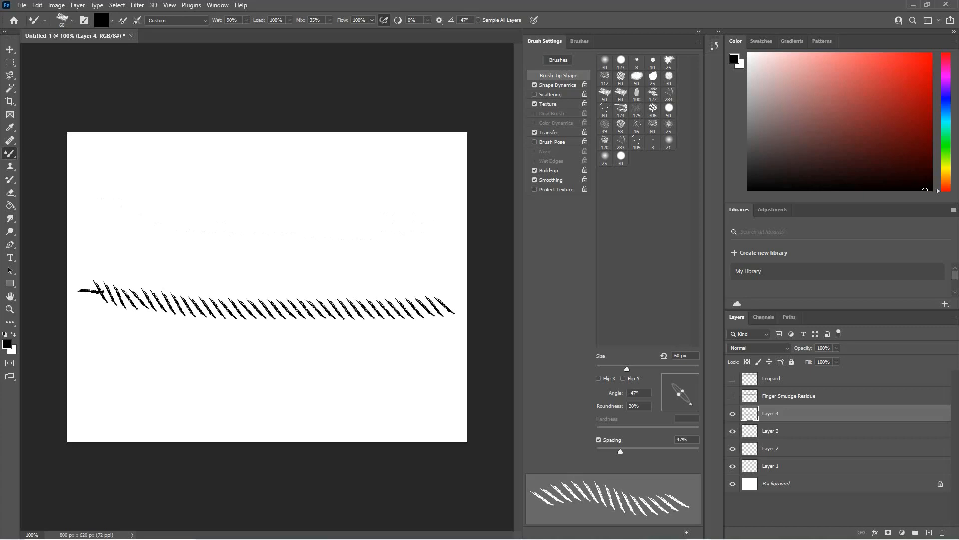
{"action": "key", "text": "ctrl+z"}
- Set the brush tip's roundness to 59%, undoing the test stroke painted with it
{"action": "left_click_drag", "start_coordinate": [678, 394], "coordinate": [675, 397]}
{"action": "left_click_drag", "start_coordinate": [105, 188], "coordinate": [465, 232]}
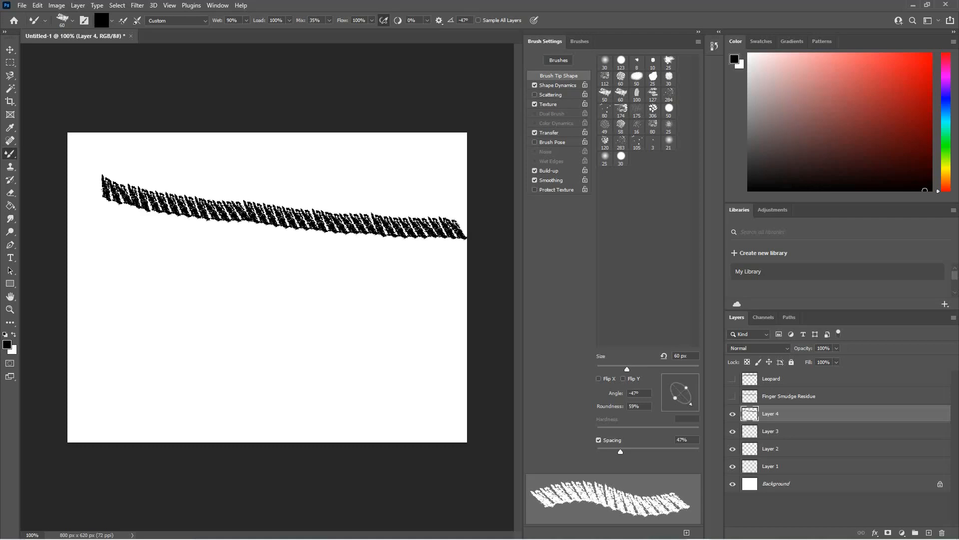
{"action": "key", "text": "ctrl+z"}
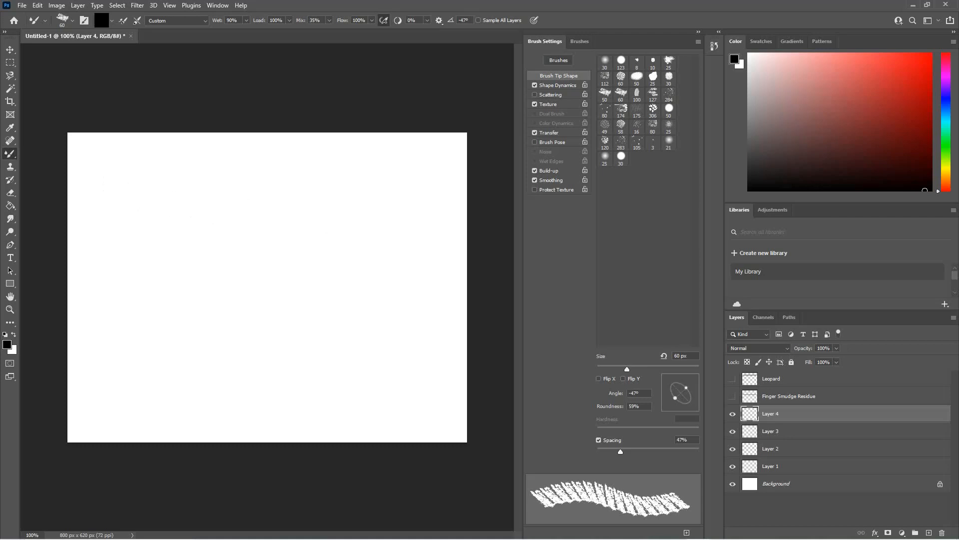
- Enable Scattering for the brush with a scatter of 44%, undoing both test strokes
{"action": "left_click", "coordinate": [534, 94]}
{"action": "left_click", "coordinate": [551, 94]}
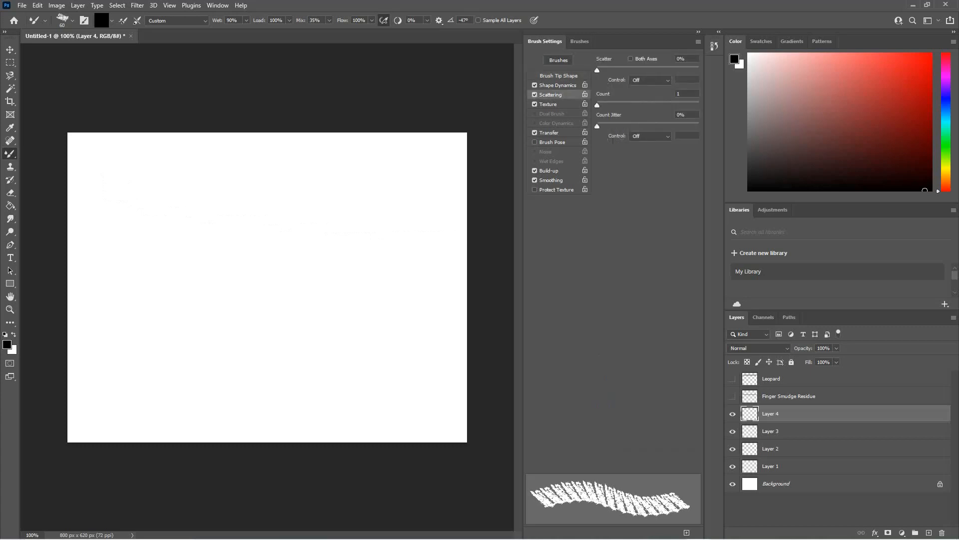
{"action": "mouse_move", "coordinate": [597, 70]}
{"action": "left_mouse_down"}
{"action": "mouse_move", "coordinate": [629, 70]}
{"action": "mouse_move", "coordinate": [601, 70]}
{"action": "left_mouse_up"}
{"action": "left_click_drag", "start_coordinate": [95, 197], "coordinate": [470, 206]}
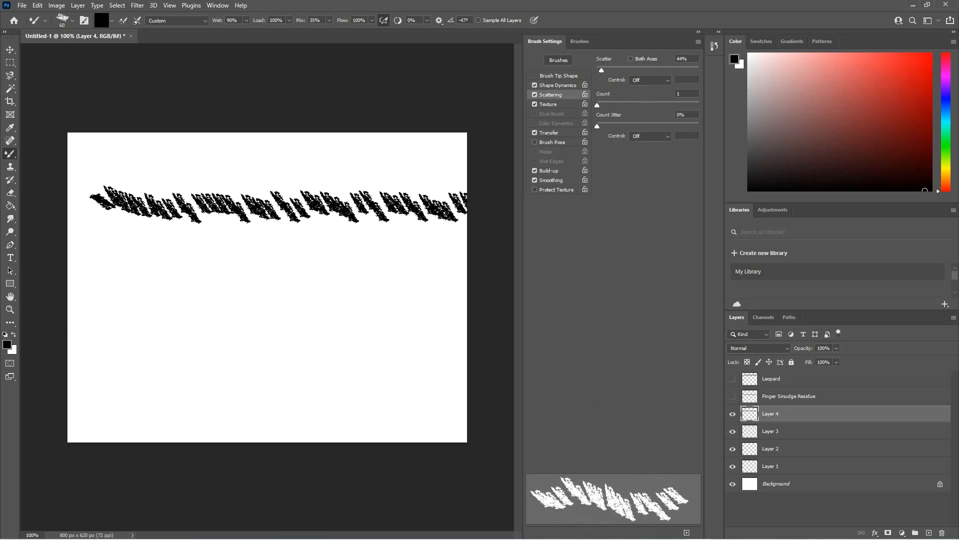
{"action": "mouse_move", "coordinate": [98, 235]}
{"action": "left_mouse_down"}
{"action": "mouse_move", "coordinate": [295, 218]}
{"action": "mouse_move", "coordinate": [467, 225]}
{"action": "left_mouse_up"}
{"action": "key", "text": "ctrl+z"}
{"action": "key", "text": "ctrl+z"}
{"action": "key", "text": "ctrl+z"}
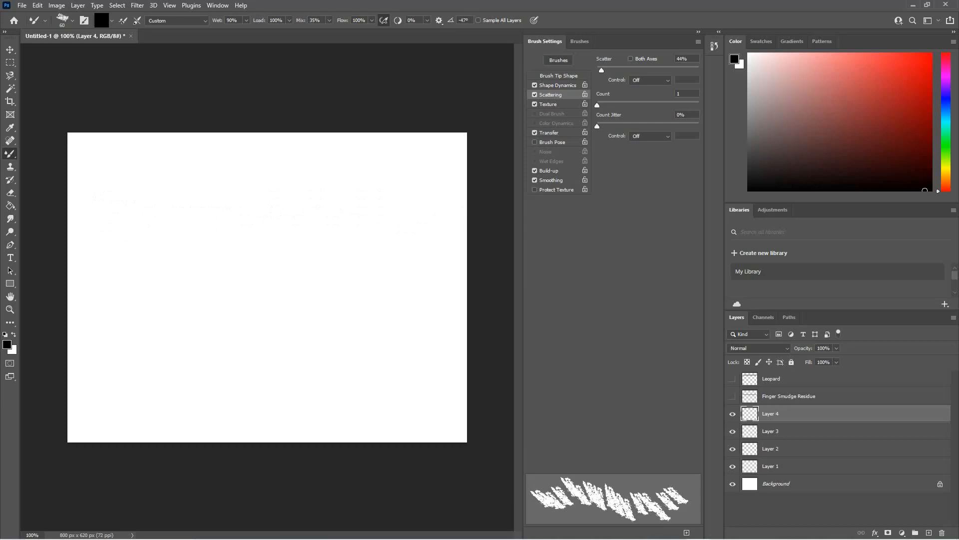
- Set the brush's flow jitter to 65% in the Transfer settings, undoing the test stroke
{"action": "left_click", "coordinate": [549, 132]}
{"action": "left_click_drag", "start_coordinate": [598, 116], "coordinate": [661, 116]}
{"action": "mouse_move", "coordinate": [454, 183]}
{"action": "left_mouse_down"}
{"action": "mouse_move", "coordinate": [257, 196]}
{"action": "mouse_move", "coordinate": [77, 192]}
{"action": "left_mouse_up"}
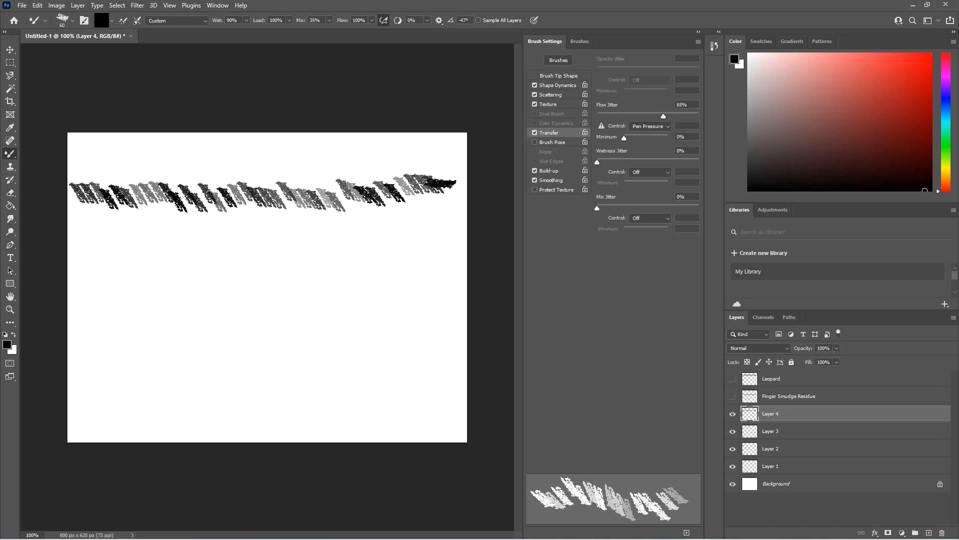
{"action": "key", "text": "ctrl+z"}
- Set the brush's wetness jitter to 54%, undoing the test stroke painted with it
{"action": "left_click_drag", "start_coordinate": [597, 161], "coordinate": [653, 162]}
{"action": "left_click_drag", "start_coordinate": [434, 251], "coordinate": [75, 230]}
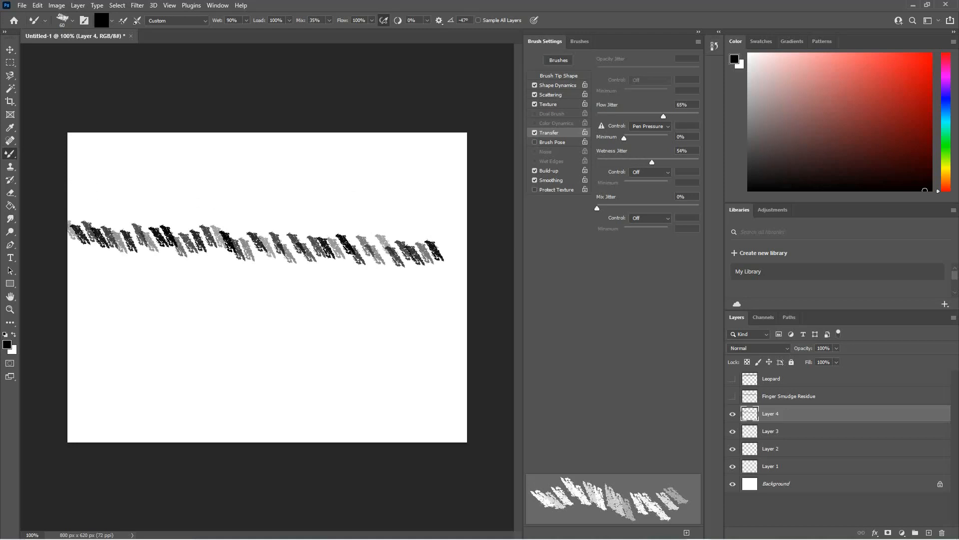
{"action": "key", "text": "ctrl+z"}
- Set the brush's mix jitter to 41%, undoing the test stroke painted with it
{"action": "left_click_drag", "start_coordinate": [597, 208], "coordinate": [639, 207]}
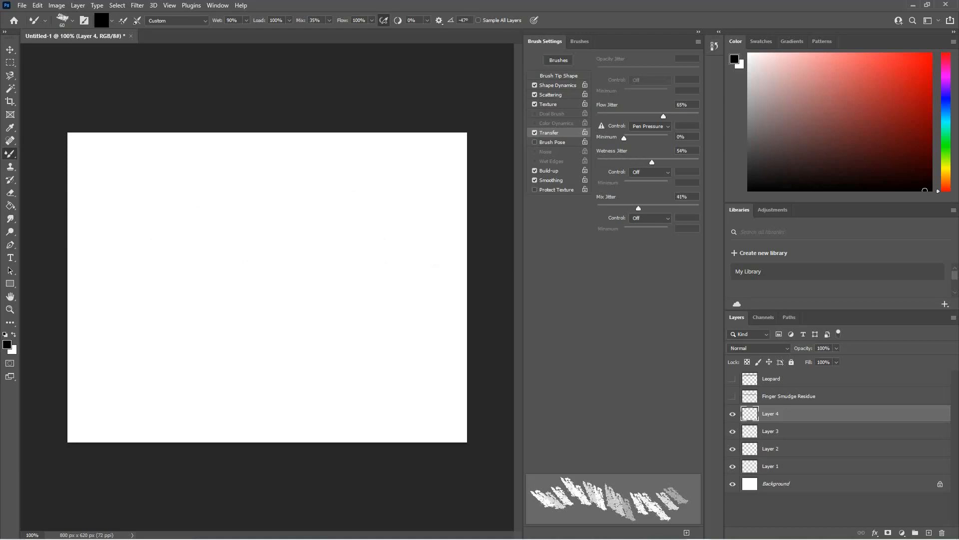
{"action": "mouse_move", "coordinate": [100, 225]}
{"action": "left_mouse_down"}
{"action": "mouse_move", "coordinate": [305, 244]}
{"action": "mouse_move", "coordinate": [473, 239]}
{"action": "left_mouse_up"}
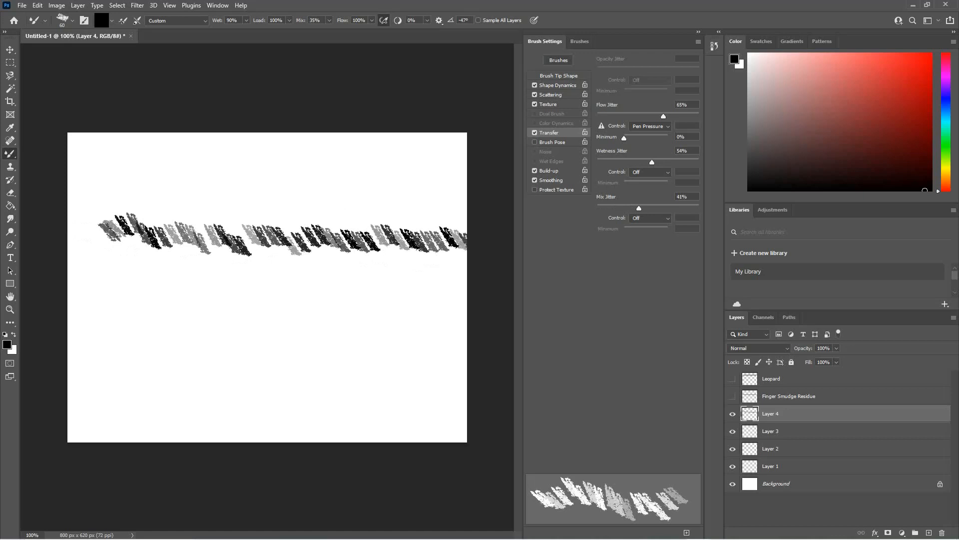
{"action": "key", "text": "ctrl+z"}
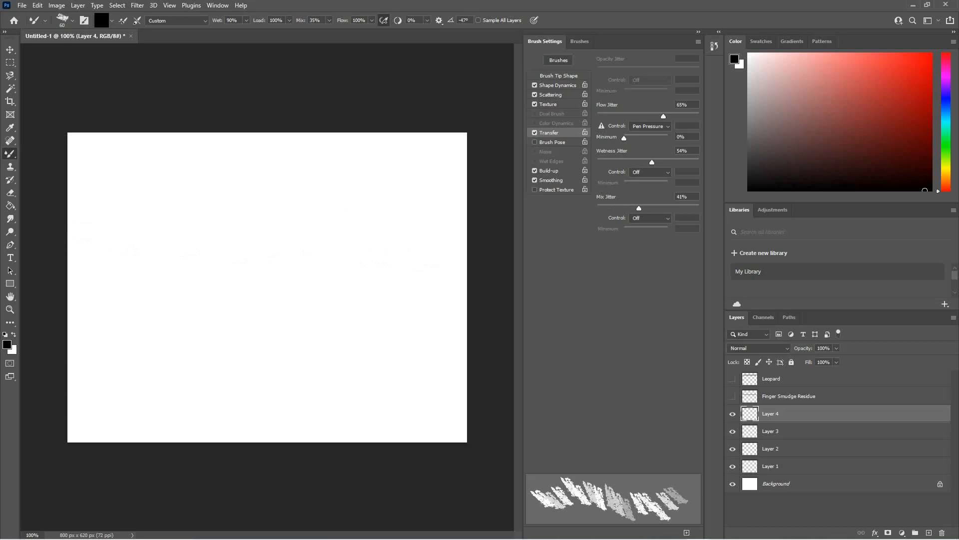
- Set the brush tip's size to 110 px and its spacing to 30%, undoing the test stroke
{"action": "left_click", "coordinate": [580, 41]}
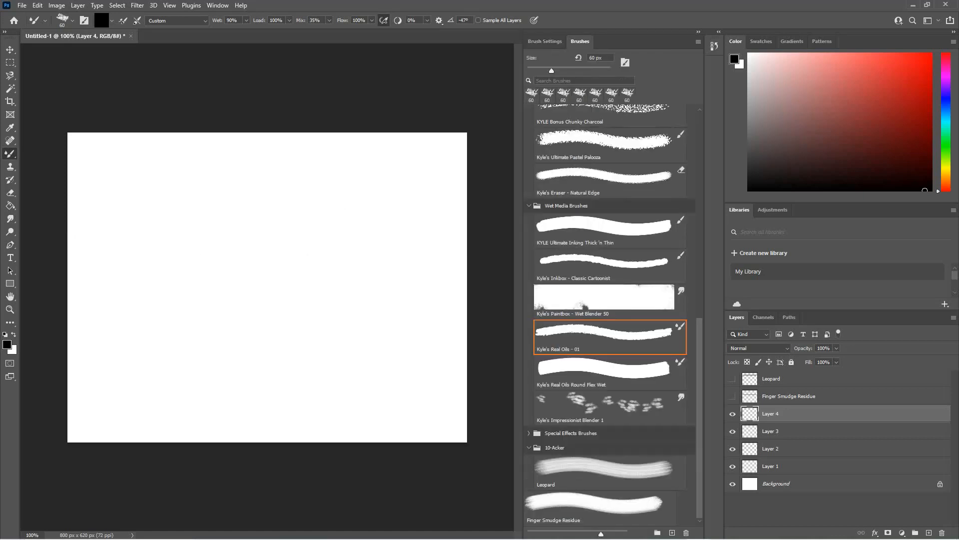
{"action": "left_click", "coordinate": [545, 42]}
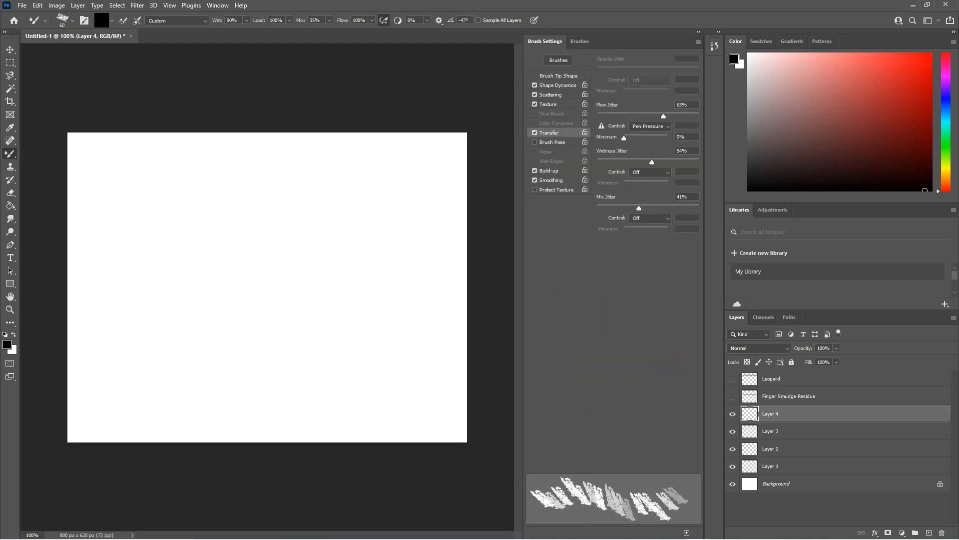
{"action": "left_click", "coordinate": [559, 76]}
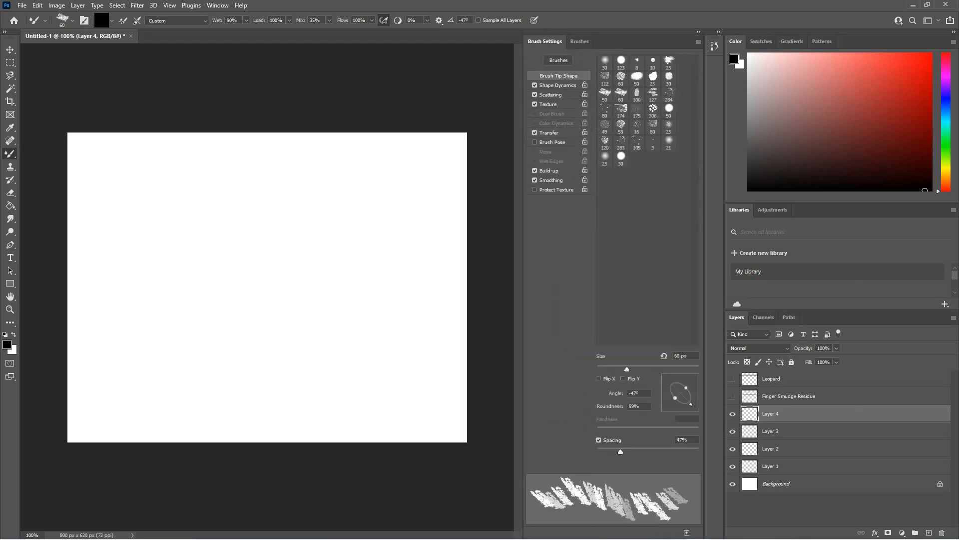
{"action": "left_click_drag", "start_coordinate": [627, 369], "coordinate": [650, 369]}
{"action": "left_click_drag", "start_coordinate": [620, 451], "coordinate": [612, 451]}
{"action": "left_click_drag", "start_coordinate": [102, 243], "coordinate": [462, 279]}
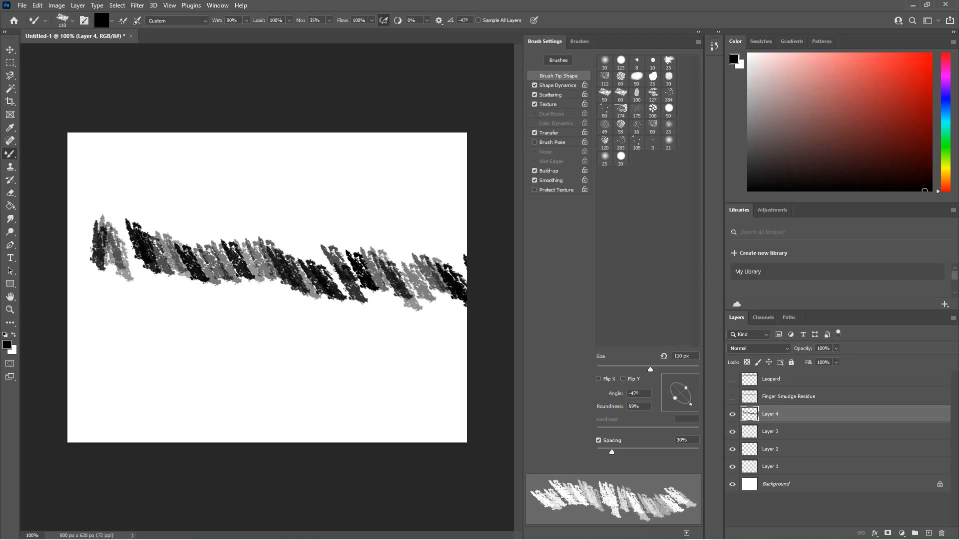
{"action": "key", "text": "ctrl+z"}
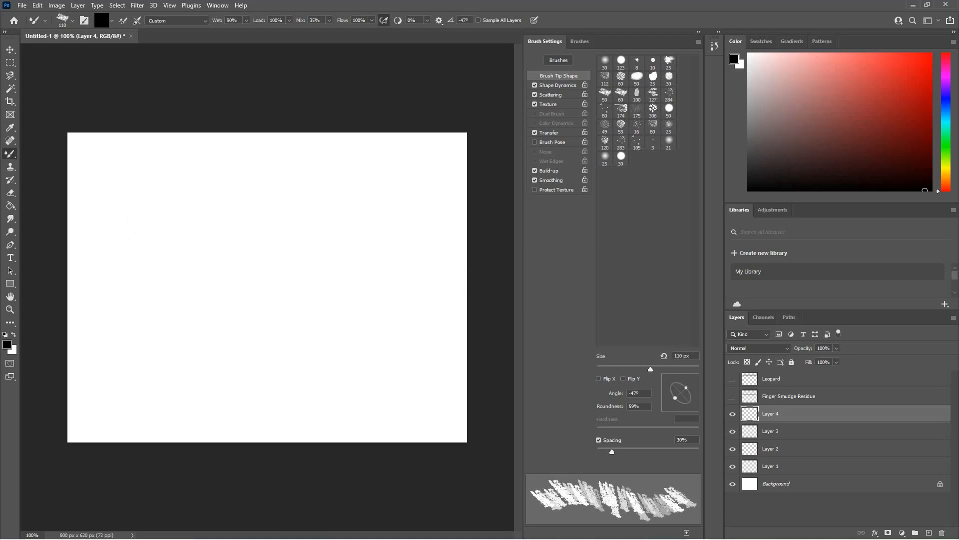
- Reduce the brush tip's size to 70 px, undoing the short test stroke
{"action": "left_click_drag", "start_coordinate": [650, 369], "coordinate": [632, 368]}
{"action": "left_click_drag", "start_coordinate": [87, 281], "coordinate": [277, 284]}
{"action": "key", "text": "ctrl+z"}
- Stamp a single brush mark near the canvas's left edge on Layer 4 and define it as the brush preset Tilted Forest
{"action": "left_click", "coordinate": [99, 280]}
{"action": "left_click", "coordinate": [37, 5]}
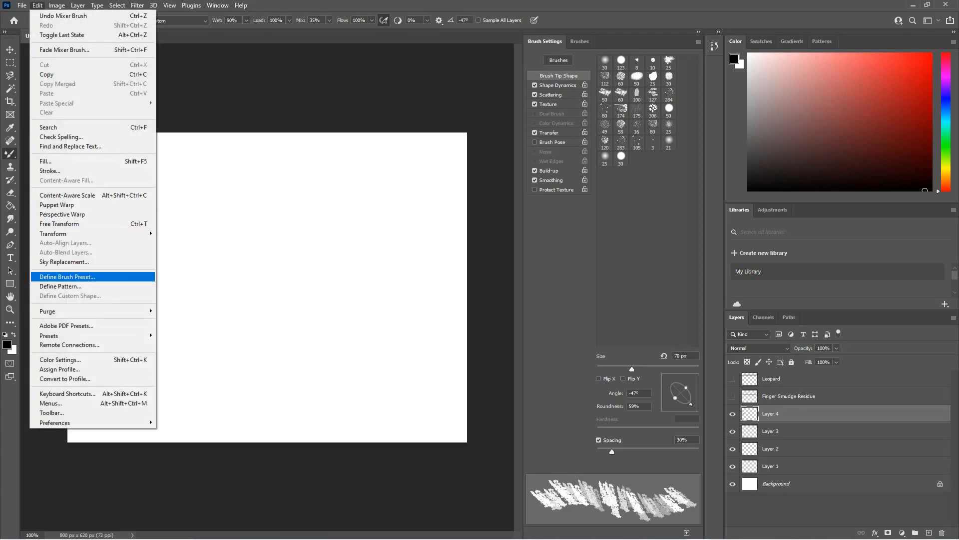
{"action": "left_click", "coordinate": [67, 276]}
{"action": "type", "text": "T"}
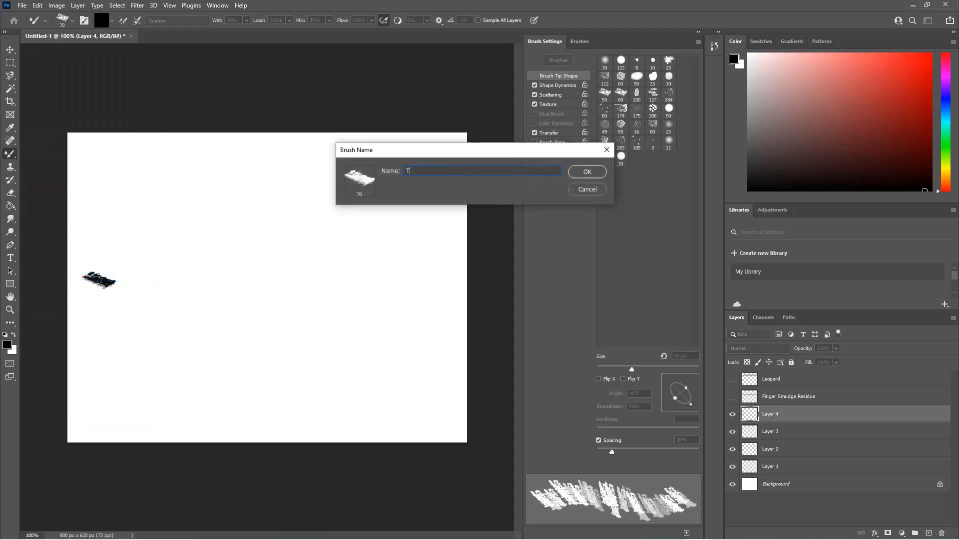
{"action": "type", "text": "ilted Fores"}
{"action": "key", "text": "Return"}
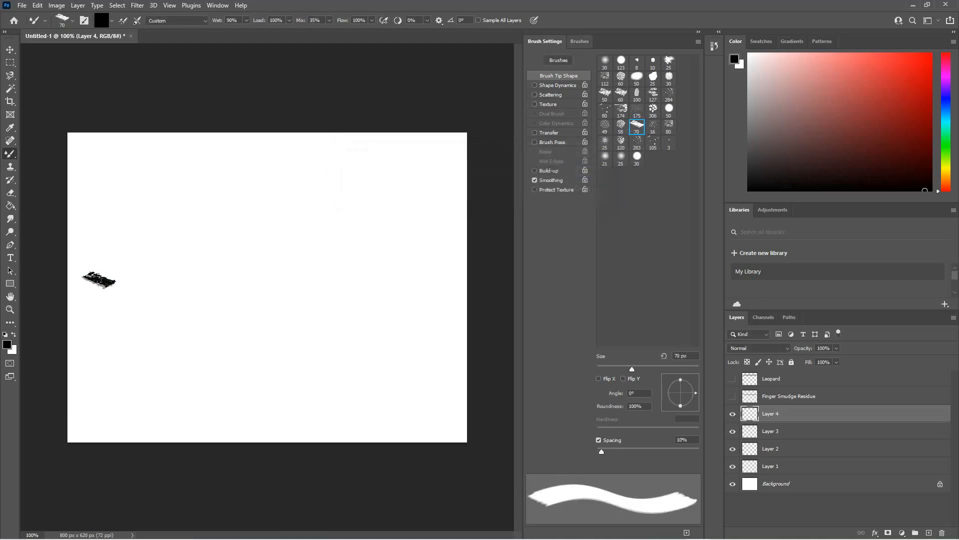
- Undo a test stroke of the Tilted Forest brush, set its spacing to 80% and paint a horizontal stroke across Layer 4
{"action": "left_click", "coordinate": [579, 41]}
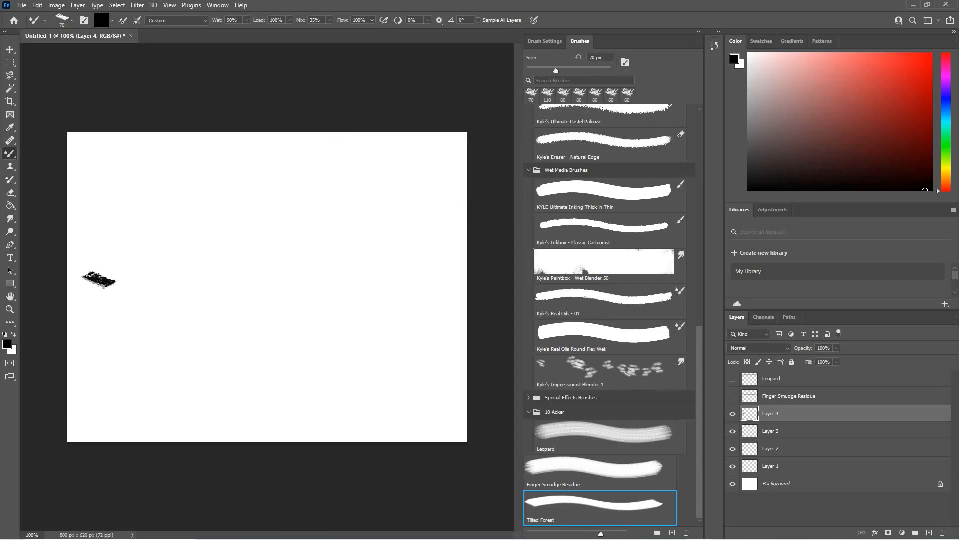
{"action": "left_click_drag", "start_coordinate": [98, 280], "coordinate": [469, 279]}
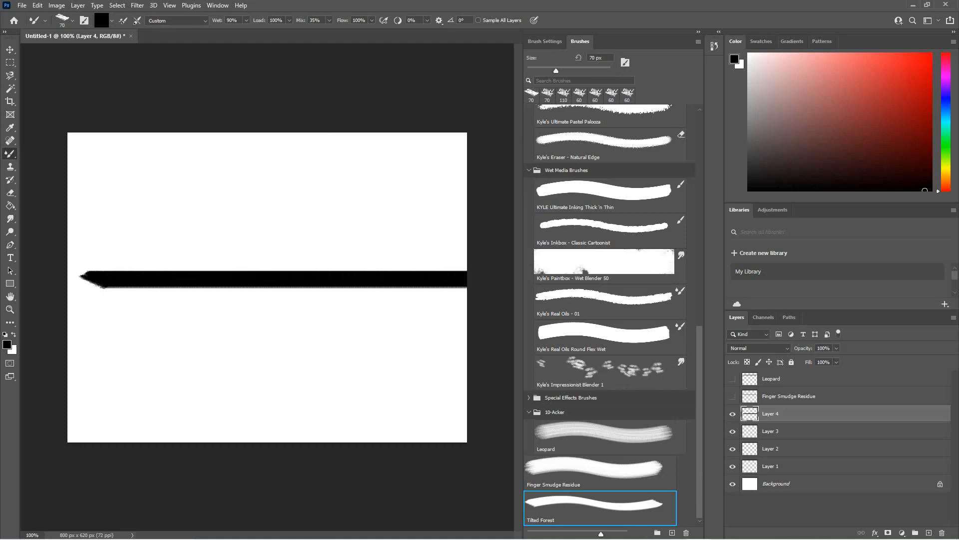
{"action": "key", "text": "ctrl+z"}
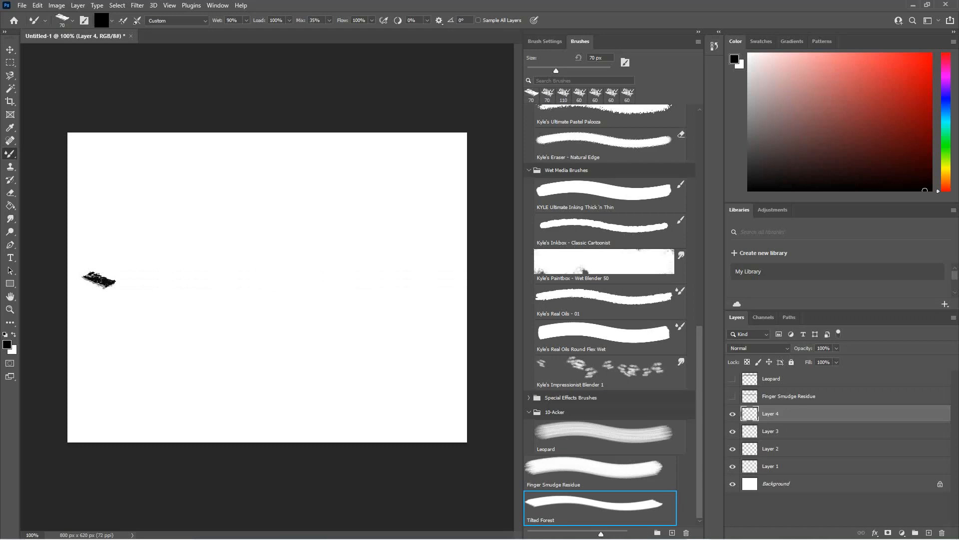
{"action": "left_click", "coordinate": [545, 41]}
{"action": "left_click_drag", "start_coordinate": [601, 451], "coordinate": [638, 451]}
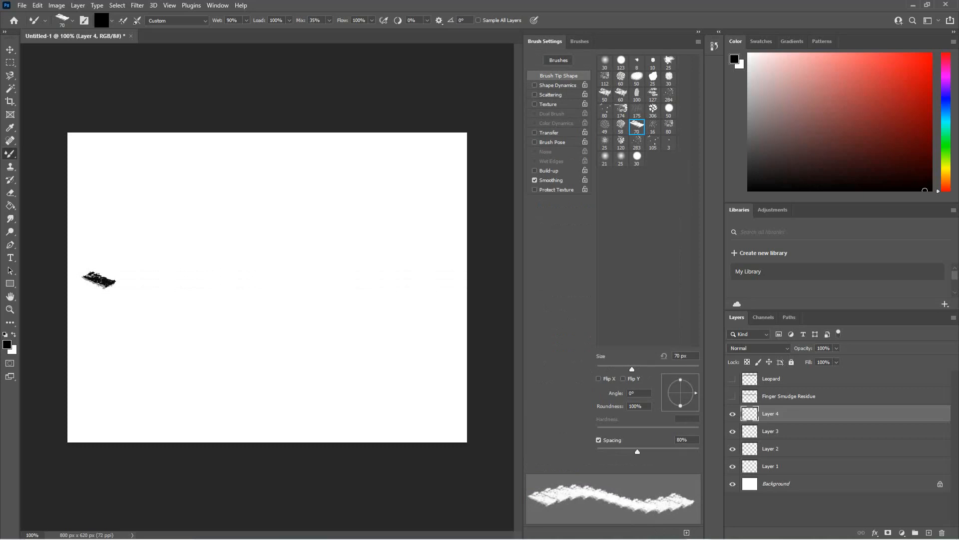
{"action": "left_click_drag", "start_coordinate": [99, 280], "coordinate": [452, 279]}
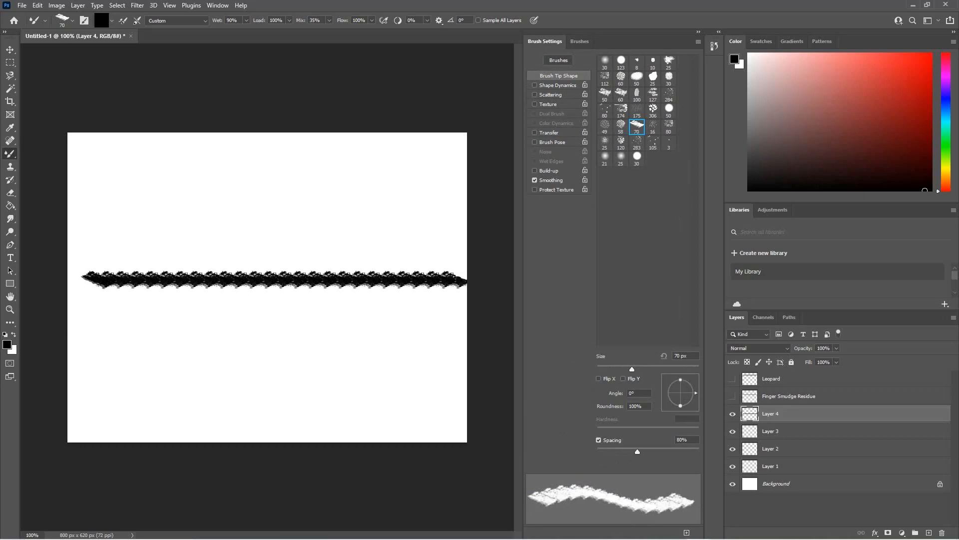
- Compare the sample strokes of Leopard, Finger Smudge Residue and Layer 4, then hide all three layers and select Layer 3
{"action": "left_click", "coordinate": [732, 396]}
{"action": "left_click", "coordinate": [732, 378]}
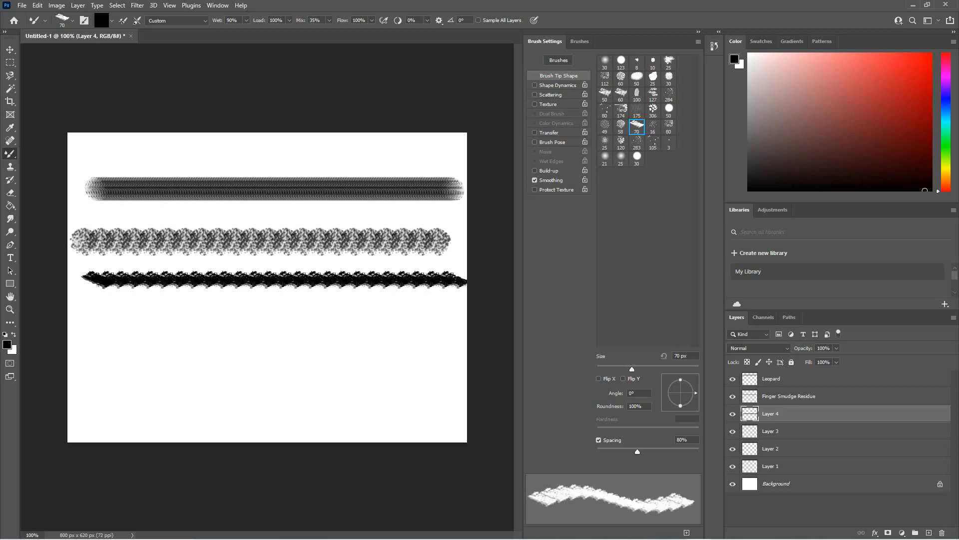
{"action": "left_click", "coordinate": [733, 379]}
{"action": "left_click", "coordinate": [733, 396]}
{"action": "left_click", "coordinate": [732, 414]}
{"action": "left_click", "coordinate": [779, 431]}
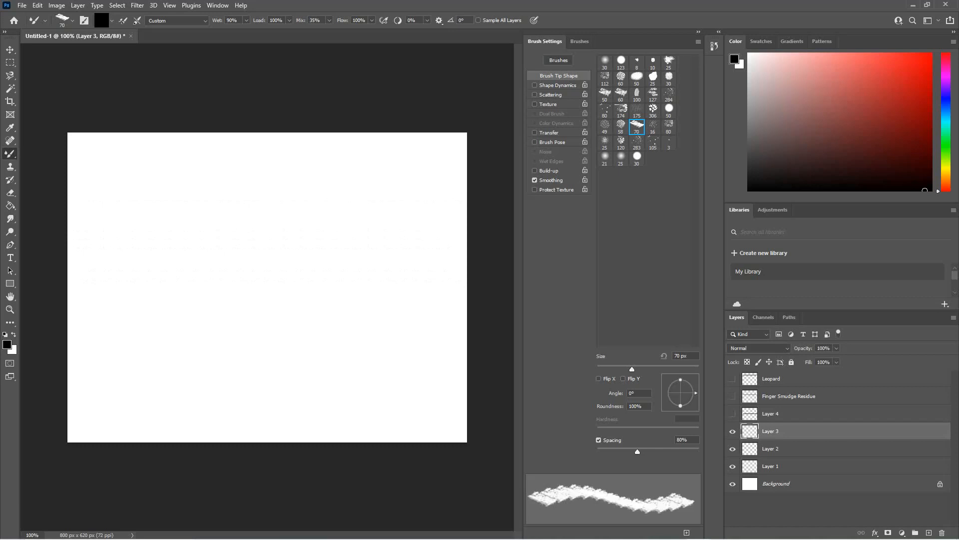
- Choose the 127 px brush tip and set its spacing to 57%, undoing both test strokes
{"action": "left_click", "coordinate": [580, 41]}
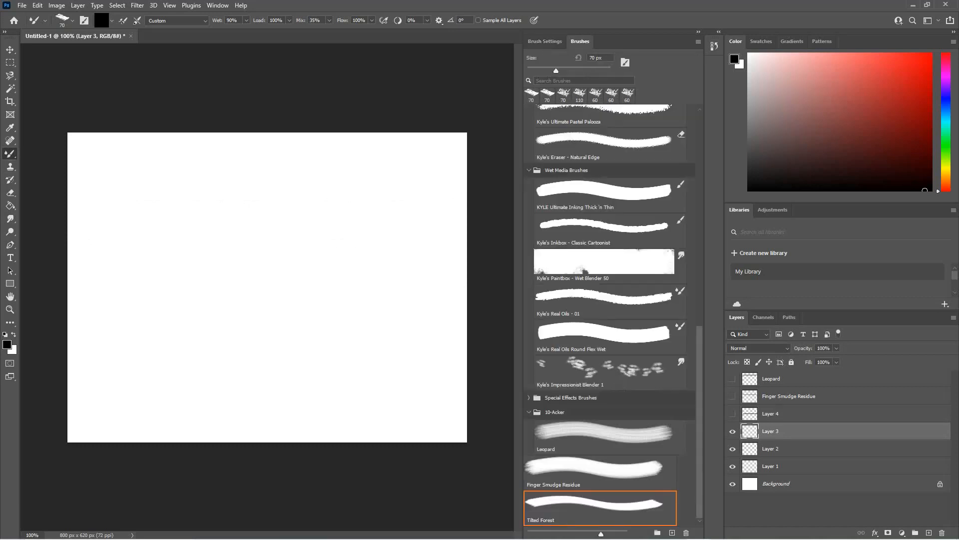
{"action": "left_click", "coordinate": [545, 42]}
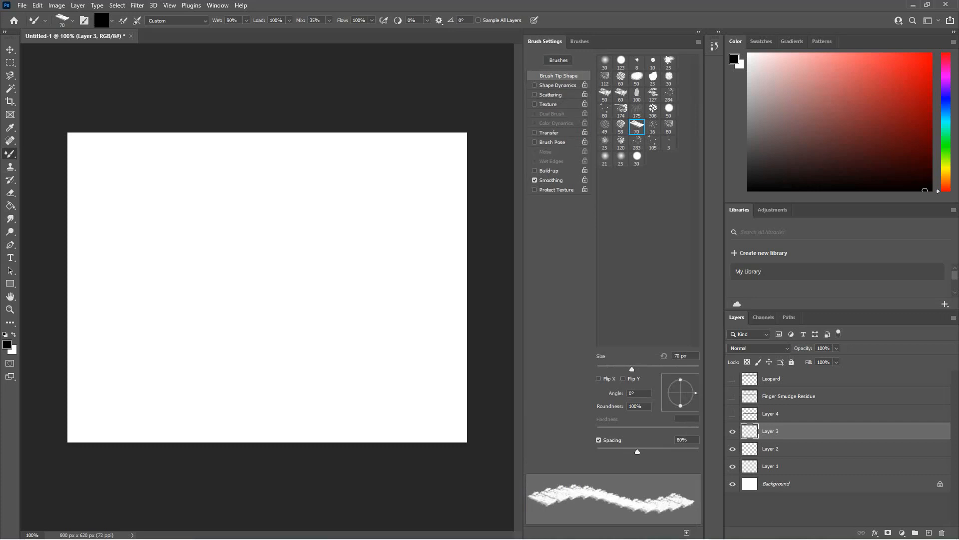
{"action": "left_click", "coordinate": [653, 95]}
{"action": "left_click_drag", "start_coordinate": [118, 198], "coordinate": [449, 210]}
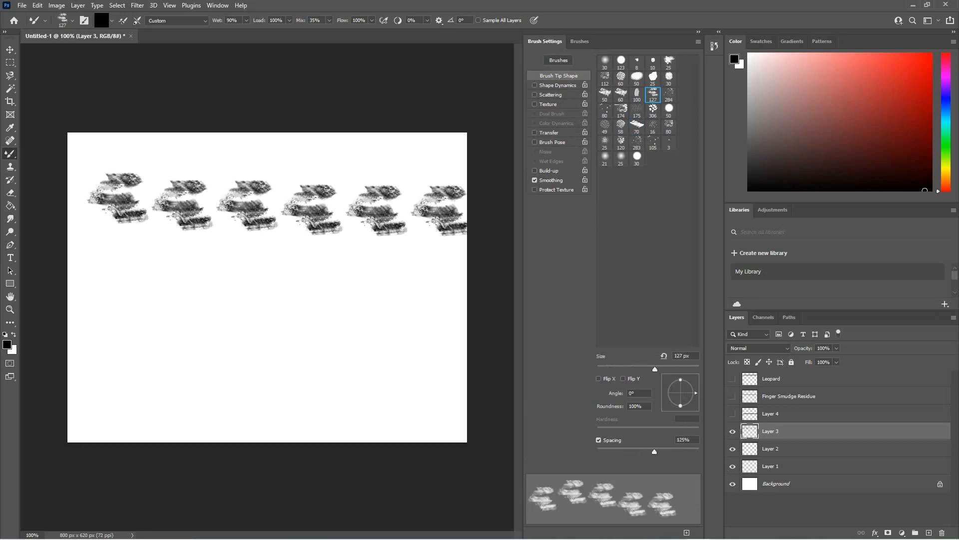
{"action": "key", "text": "ctrl+z"}
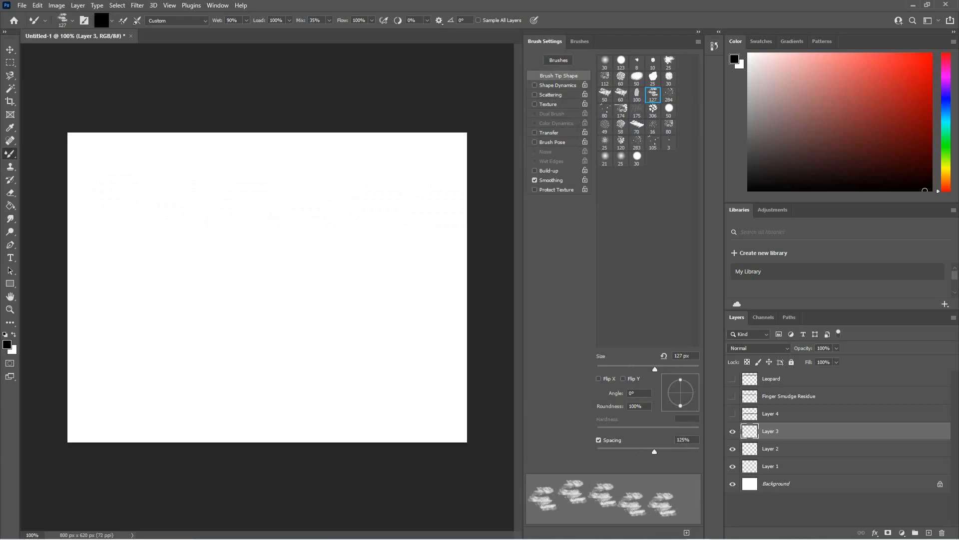
{"action": "left_click_drag", "start_coordinate": [654, 451], "coordinate": [630, 451]}
{"action": "left_click_drag", "start_coordinate": [70, 275], "coordinate": [450, 267]}
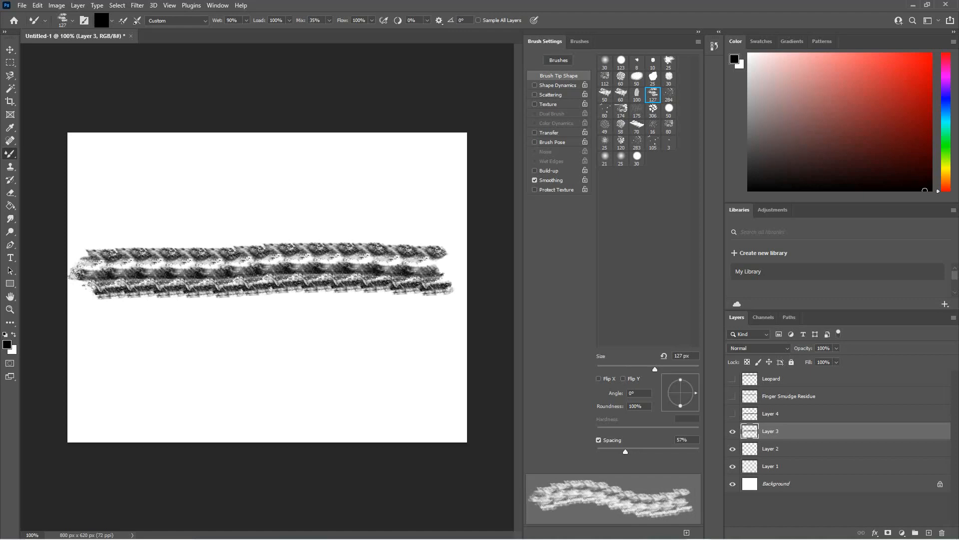
{"action": "key", "text": "ctrl+z"}
- Enable Shape Dynamics for the brush with an angle jitter of 27%, undoing the test stroke
{"action": "left_click", "coordinate": [558, 86]}
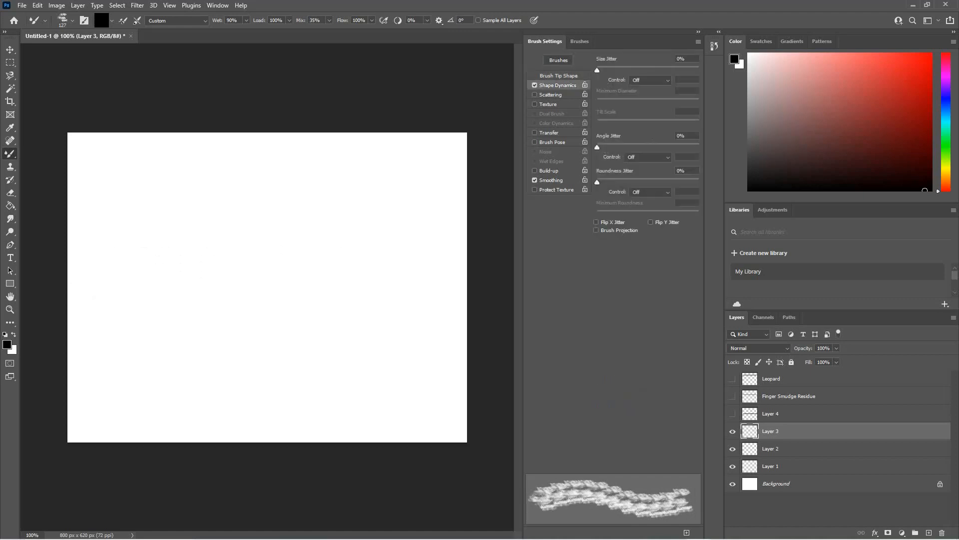
{"action": "left_click_drag", "start_coordinate": [597, 148], "coordinate": [625, 148]}
{"action": "left_click_drag", "start_coordinate": [424, 220], "coordinate": [125, 232]}
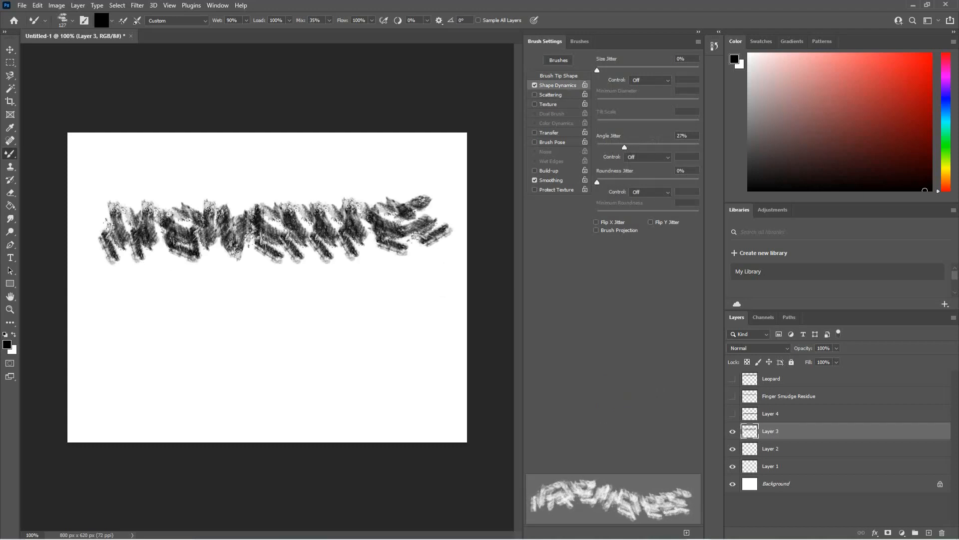
{"action": "key", "text": "ctrl+z"}
- Set the brush tip's spacing to 22%, undoing the test stroke
{"action": "left_click", "coordinate": [558, 75]}
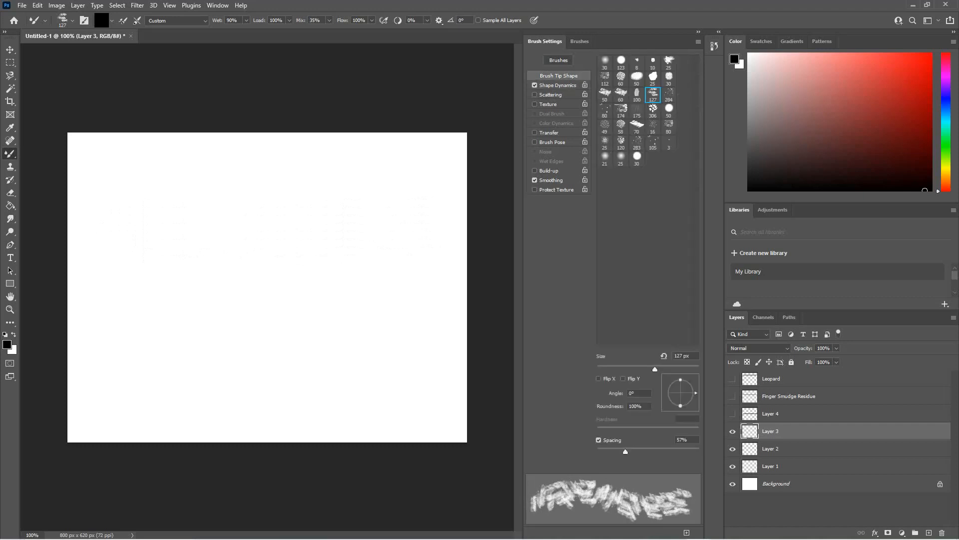
{"action": "mouse_move", "coordinate": [625, 452]}
{"action": "left_mouse_down"}
{"action": "mouse_move", "coordinate": [600, 452]}
{"action": "mouse_move", "coordinate": [608, 451]}
{"action": "left_mouse_up"}
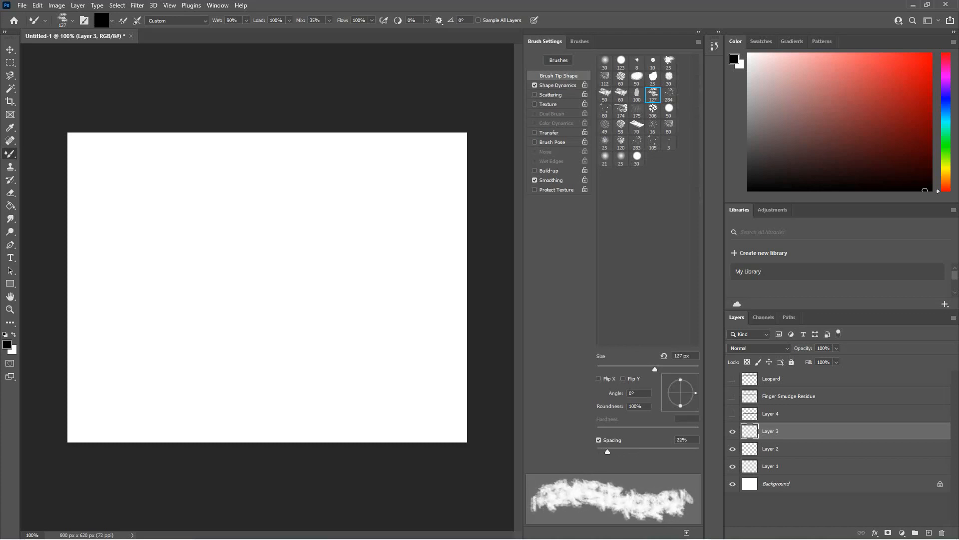
{"action": "left_click_drag", "start_coordinate": [82, 238], "coordinate": [450, 262]}
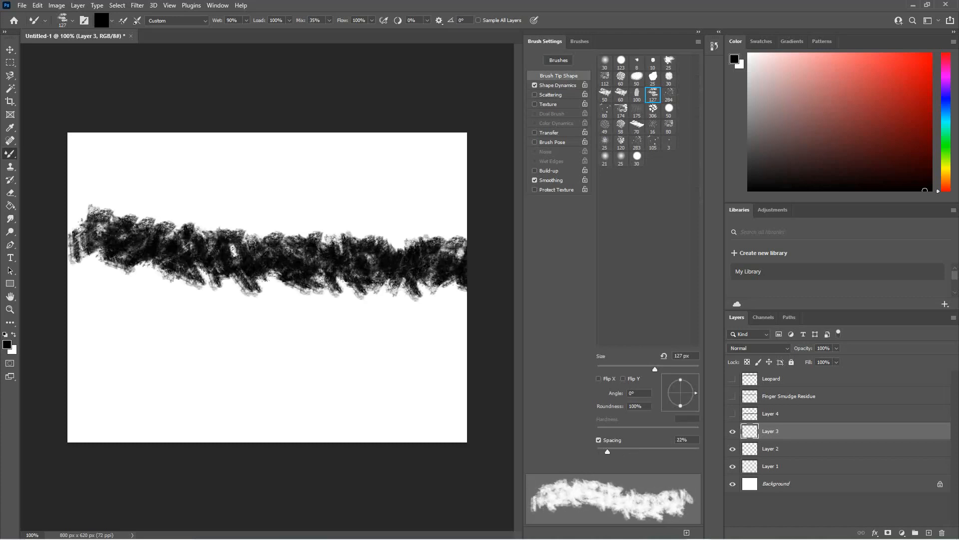
{"action": "key", "text": "ctrl+z"}
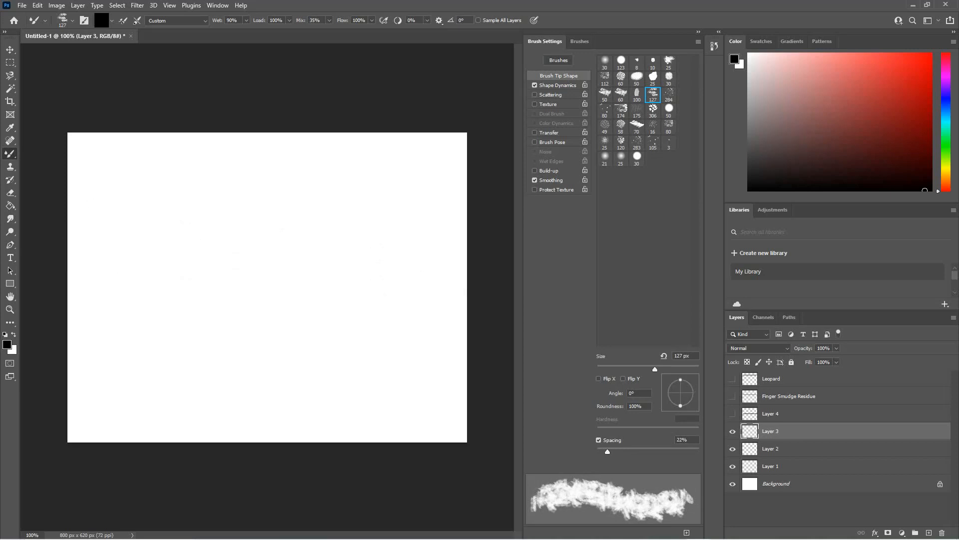
- Set the brush tip's angle to -131° and its roundness to 63%, undoing the test stroke
{"action": "mouse_move", "coordinate": [694, 392]}
{"action": "left_mouse_down"}
{"action": "mouse_move", "coordinate": [671, 381]}
{"action": "mouse_move", "coordinate": [665, 391]}
{"action": "mouse_move", "coordinate": [681, 378]}
{"action": "mouse_move", "coordinate": [694, 390]}
{"action": "mouse_move", "coordinate": [687, 406]}
{"action": "mouse_move", "coordinate": [674, 404]}
{"action": "mouse_move", "coordinate": [674, 387]}
{"action": "left_mouse_up"}
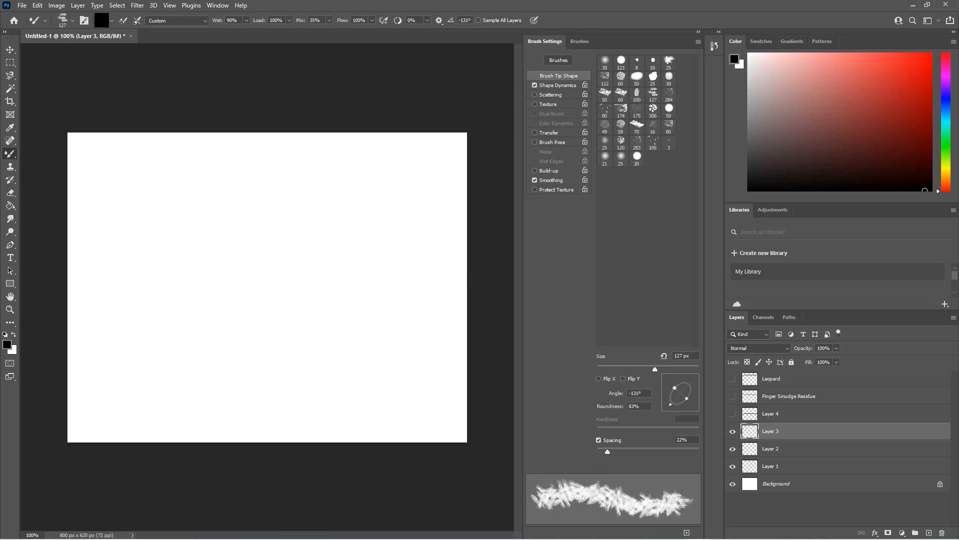
{"action": "mouse_move", "coordinate": [82, 258]}
{"action": "left_mouse_down"}
{"action": "mouse_move", "coordinate": [167, 247]}
{"action": "mouse_move", "coordinate": [462, 265]}
{"action": "left_mouse_up"}
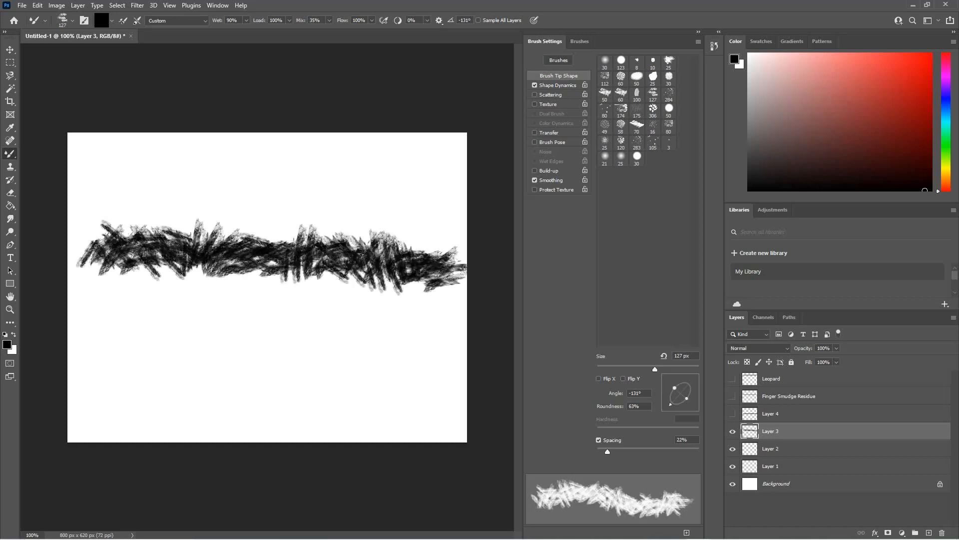
{"action": "key", "text": "ctrl+z"}
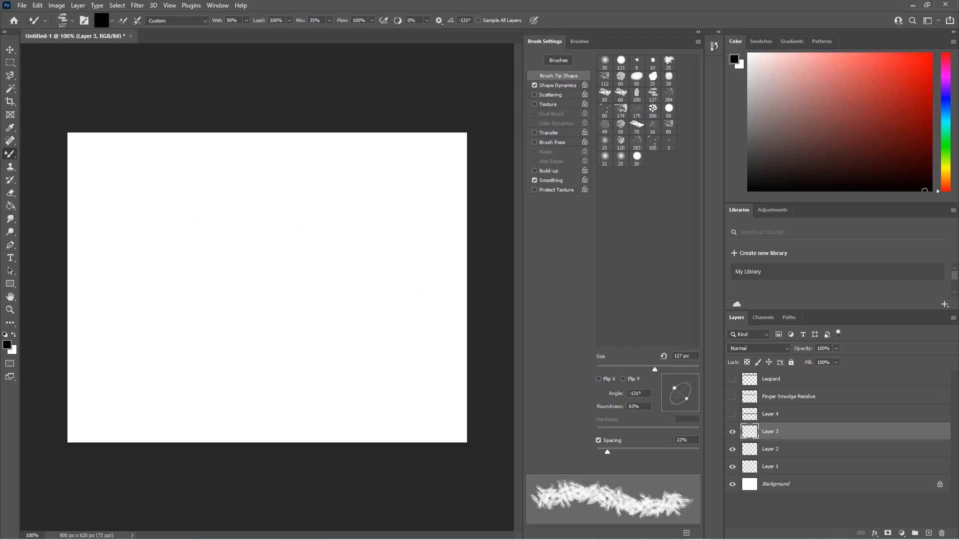
- Enable Texture for the brush and try a brightness of -129 with a contrast of 76, undoing the test strokes
{"action": "left_click", "coordinate": [548, 105]}
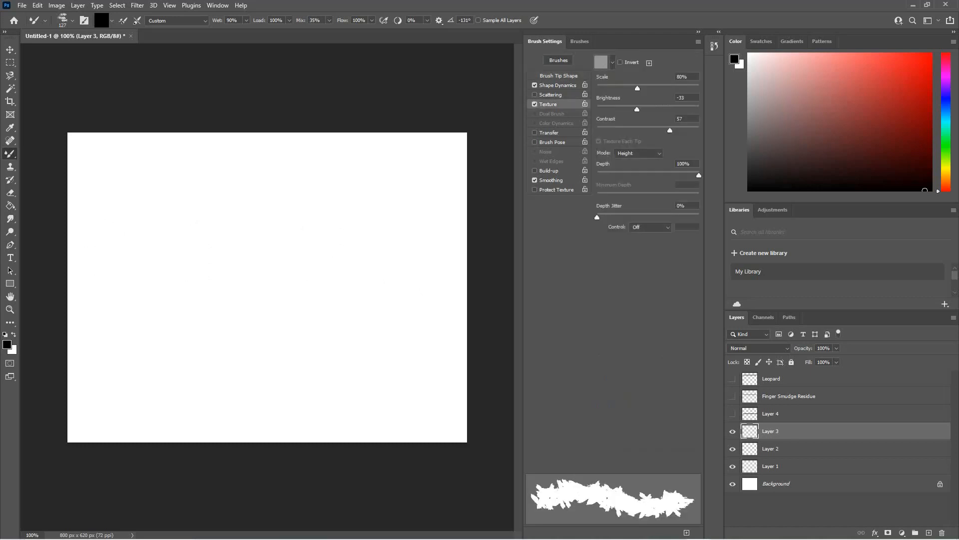
{"action": "left_click_drag", "start_coordinate": [636, 109], "coordinate": [677, 109]}
{"action": "mouse_move", "coordinate": [135, 233]}
{"action": "left_mouse_down"}
{"action": "mouse_move", "coordinate": [280, 224]}
{"action": "mouse_move", "coordinate": [407, 248]}
{"action": "left_mouse_up"}
{"action": "key", "text": "ctrl+z"}
{"action": "left_click_drag", "start_coordinate": [677, 109], "coordinate": [604, 108]}
{"action": "left_click_drag", "start_coordinate": [110, 252], "coordinate": [435, 272]}
{"action": "key", "text": "ctrl+z"}
{"action": "left_click_drag", "start_coordinate": [670, 130], "coordinate": [682, 130]}
{"action": "left_click_drag", "start_coordinate": [460, 234], "coordinate": [107, 220]}
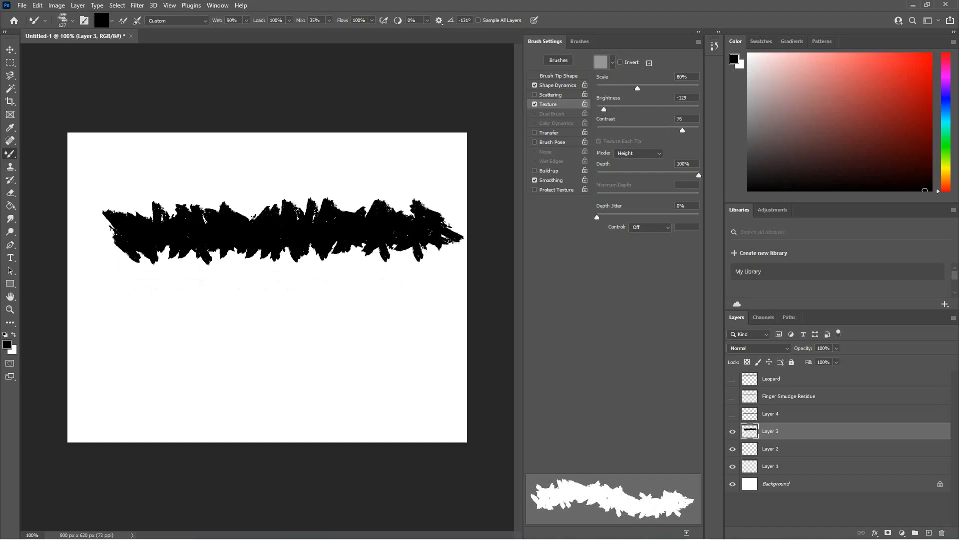
{"action": "key", "text": "ctrl+z"}
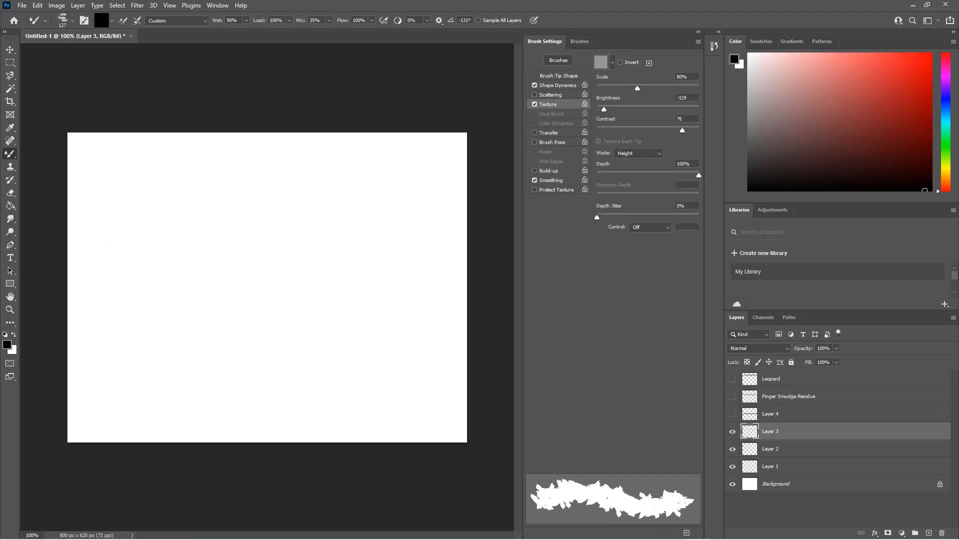
- Set the texture's brightness to 54 and its contrast to -50, undoing the test stroke
{"action": "mouse_move", "coordinate": [682, 131]}
{"action": "left_mouse_down"}
{"action": "mouse_move", "coordinate": [621, 130]}
{"action": "mouse_move", "coordinate": [625, 109]}
{"action": "mouse_move", "coordinate": [666, 109]}
{"action": "left_mouse_up"}
{"action": "mouse_move", "coordinate": [417, 233]}
{"action": "left_mouse_down"}
{"action": "mouse_move", "coordinate": [233, 248]}
{"action": "mouse_move", "coordinate": [70, 227]}
{"action": "left_mouse_up"}
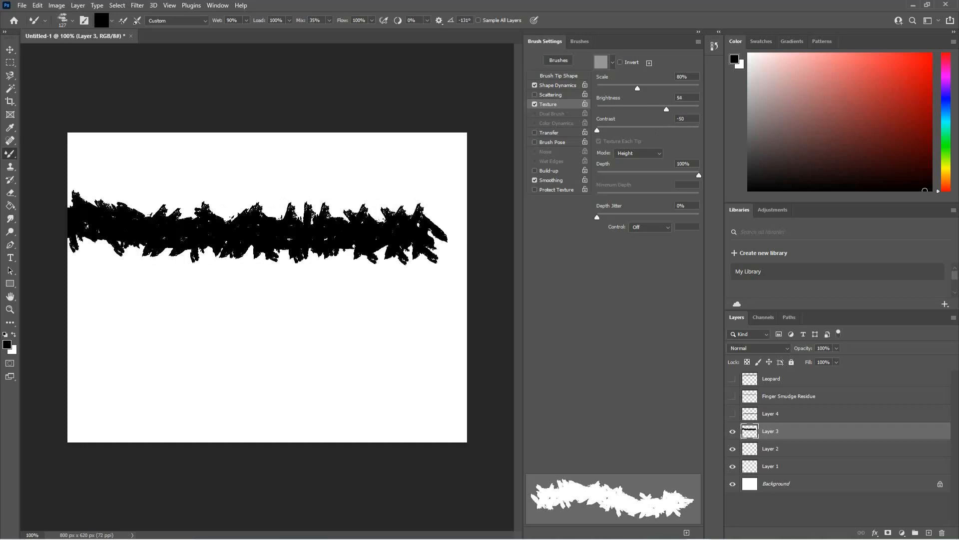
{"action": "key", "text": "ctrl+z"}
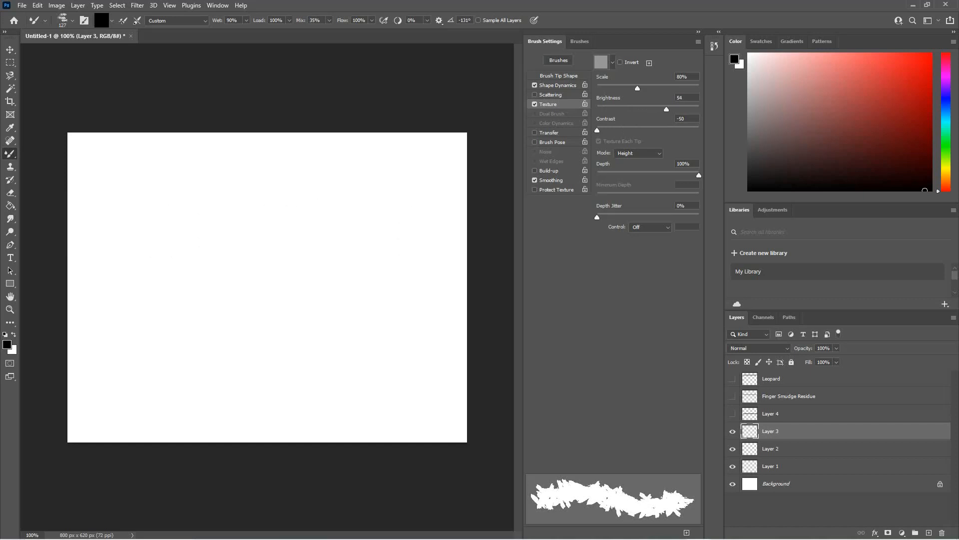
- Raise the texture's depth jitter well above zero, undoing the test stroke
{"action": "left_click_drag", "start_coordinate": [597, 217], "coordinate": [674, 217]}
{"action": "left_click_drag", "start_coordinate": [415, 219], "coordinate": [83, 225]}
{"action": "key", "text": "ctrl+z"}
- Enable Transfer for the brush and try a 79% wetness jitter with a 73% flow minimum, undoing the test stroke
{"action": "left_click", "coordinate": [549, 133]}
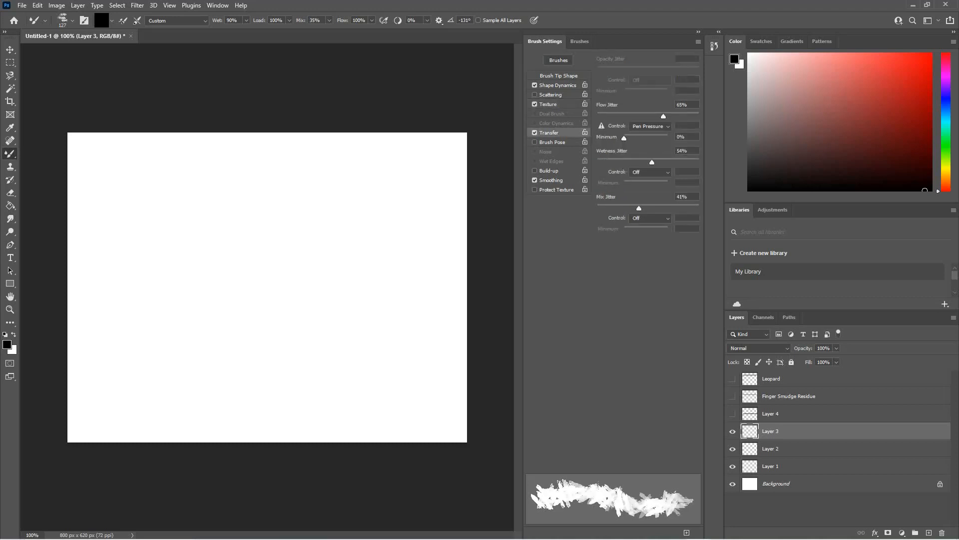
{"action": "left_click_drag", "start_coordinate": [650, 162], "coordinate": [677, 162]}
{"action": "left_click_drag", "start_coordinate": [624, 138], "coordinate": [656, 137]}
{"action": "left_click_drag", "start_coordinate": [459, 240], "coordinate": [130, 237]}
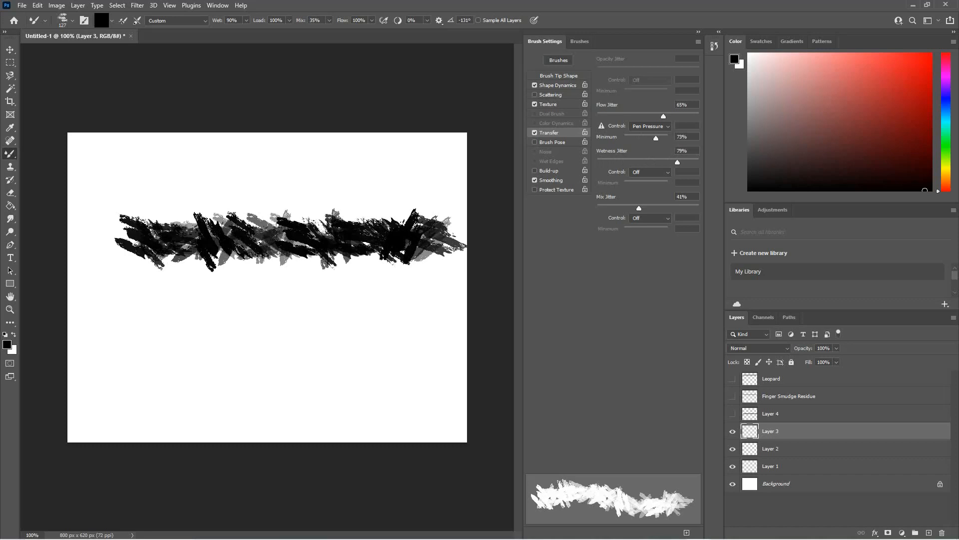
{"action": "key", "text": "ctrl+z"}
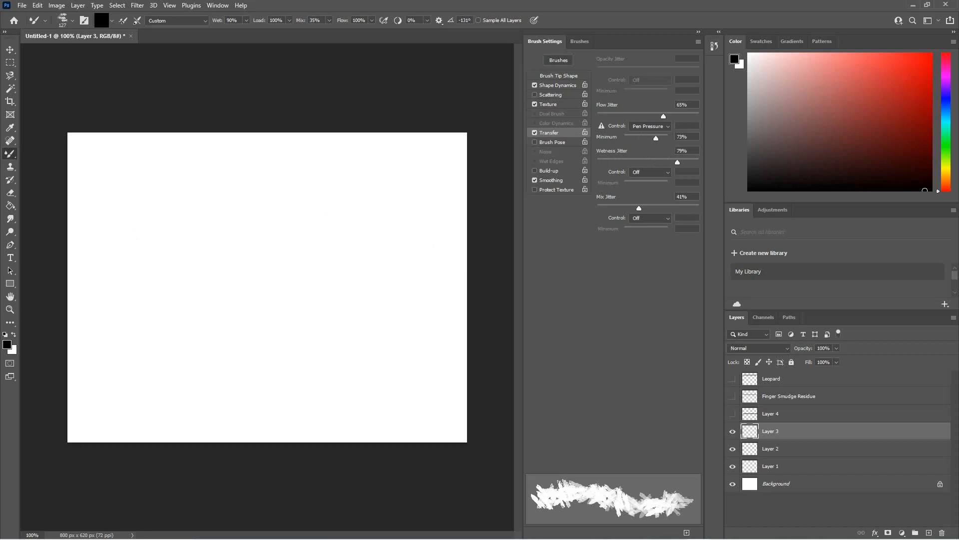
- Set the Transfer flow minimum to 85% and the wetness jitter to 9%, undoing the test strokes
{"action": "left_click_drag", "start_coordinate": [658, 138], "coordinate": [661, 138]}
{"action": "left_click_drag", "start_coordinate": [465, 239], "coordinate": [80, 242]}
{"action": "key", "text": "ctrl+z"}
{"action": "left_click_drag", "start_coordinate": [677, 162], "coordinate": [606, 162]}
{"action": "left_click_drag", "start_coordinate": [102, 252], "coordinate": [467, 265]}
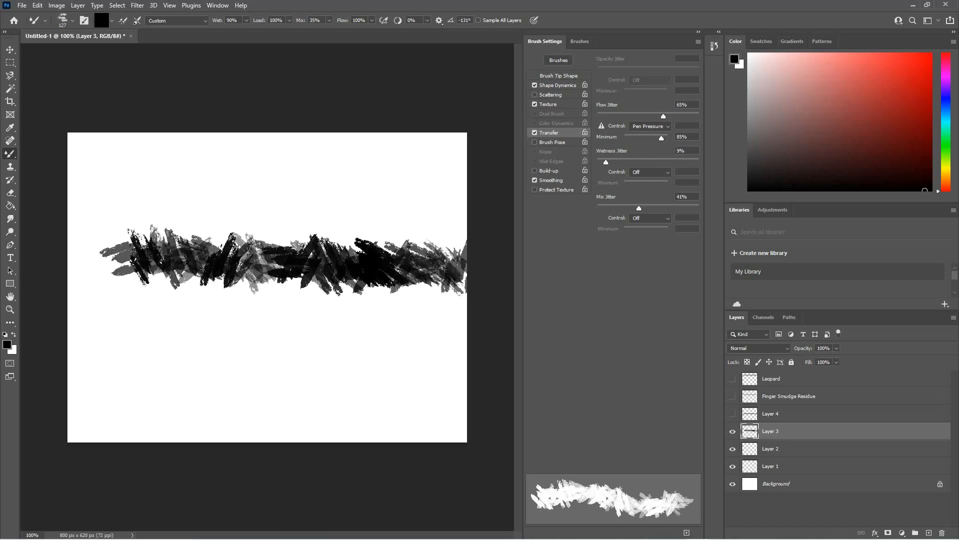
{"action": "key", "text": "ctrl+z"}
- Try a mix jitter of 64% and settle on 0%, undoing the test strokes
{"action": "left_click_drag", "start_coordinate": [639, 207], "coordinate": [662, 208]}
{"action": "left_click_drag", "start_coordinate": [450, 285], "coordinate": [102, 279]}
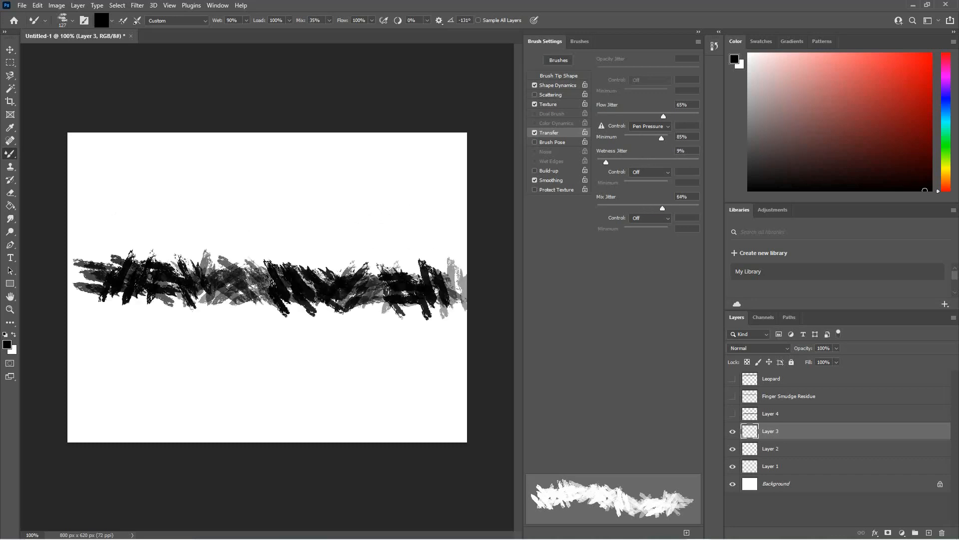
{"action": "left_click_drag", "start_coordinate": [662, 208], "coordinate": [598, 208]}
{"action": "left_click_drag", "start_coordinate": [107, 382], "coordinate": [472, 368]}
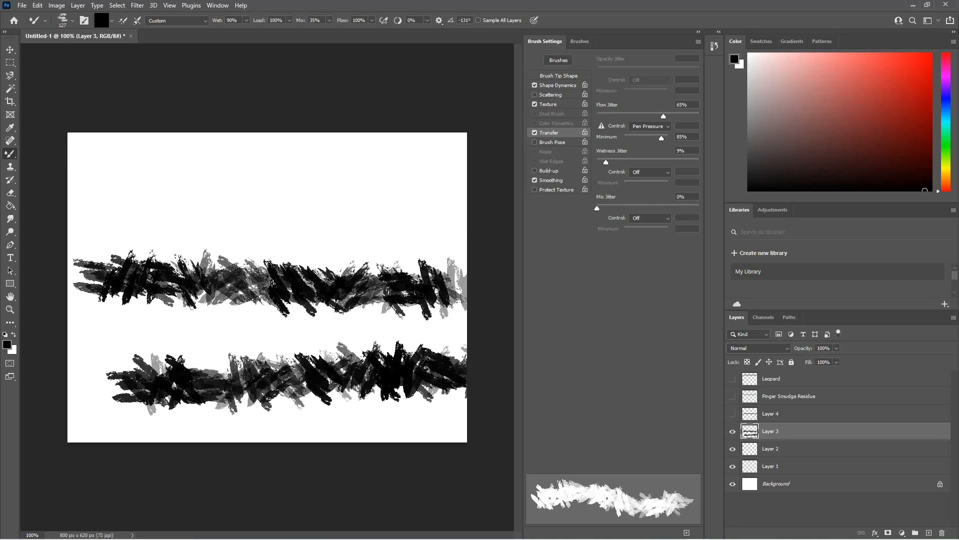
{"action": "key", "text": "ctrl+z"}
{"action": "key", "text": "ctrl+z"}
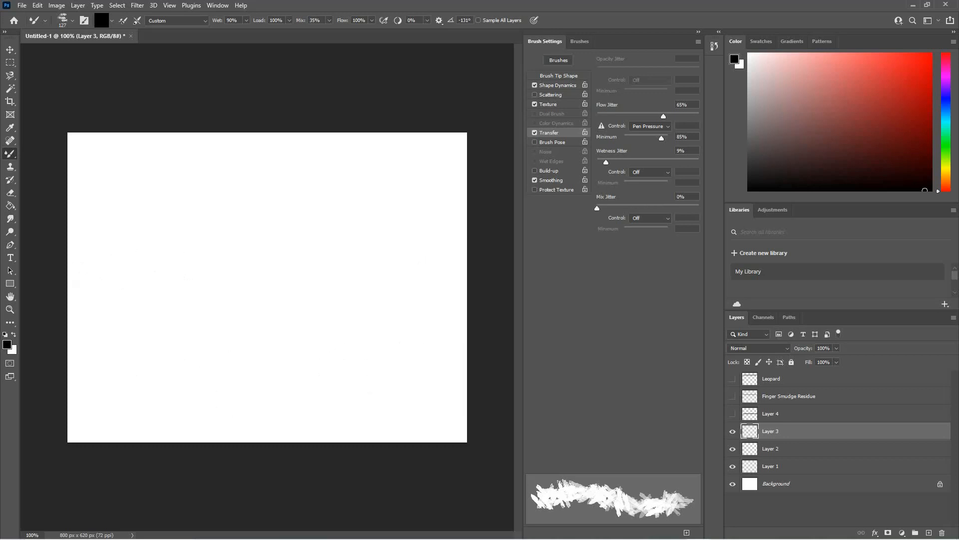
{"action": "left_click_drag", "start_coordinate": [92, 235], "coordinate": [470, 227]}
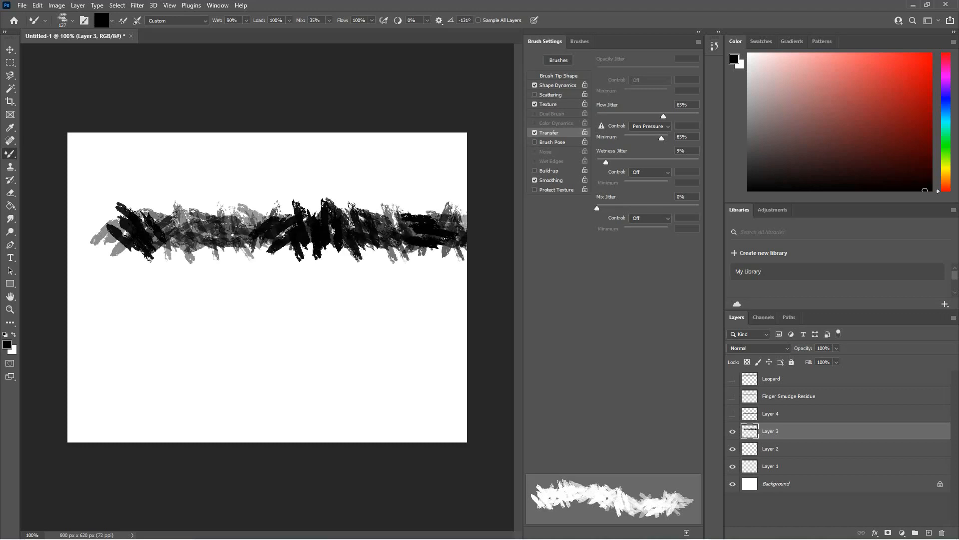
{"action": "key", "text": "ctrl+z"}
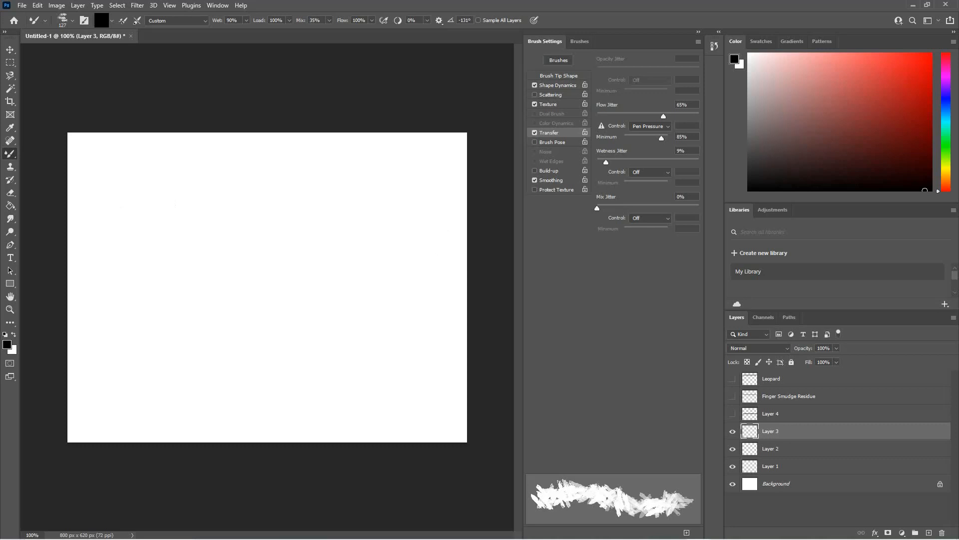
- Enable Build-up for the brush, undoing the test stroke
{"action": "left_click", "coordinate": [535, 171]}
{"action": "left_click_drag", "start_coordinate": [123, 273], "coordinate": [467, 267]}
{"action": "key", "text": "ctrl+z"}
- Enable Scattering for the brush and try counts of 4 and 2, undoing the test strokes
{"action": "left_click", "coordinate": [551, 95]}
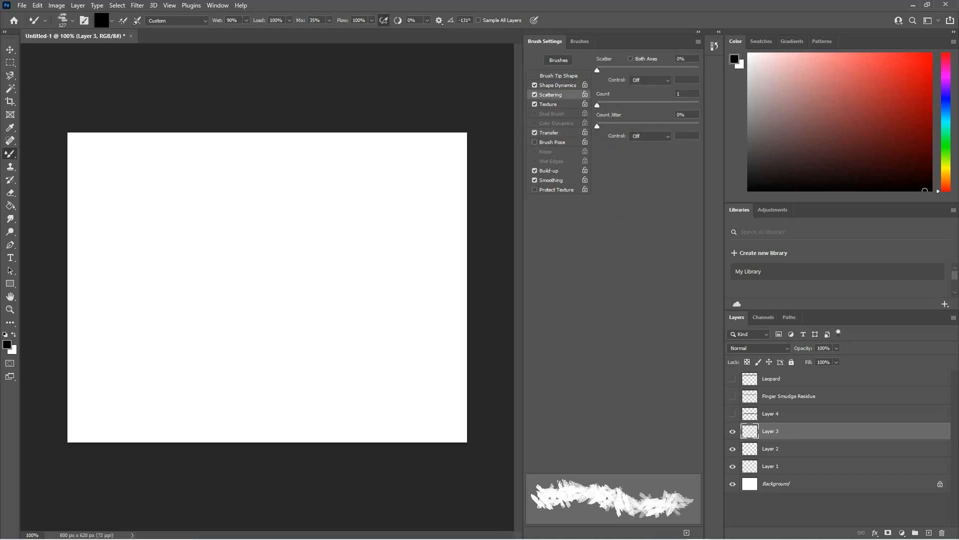
{"action": "mouse_move", "coordinate": [597, 105]}
{"action": "left_mouse_down"}
{"action": "mouse_move", "coordinate": [624, 105]}
{"action": "mouse_move", "coordinate": [616, 105]}
{"action": "left_mouse_up"}
{"action": "left_click_drag", "start_coordinate": [407, 235], "coordinate": [125, 233]}
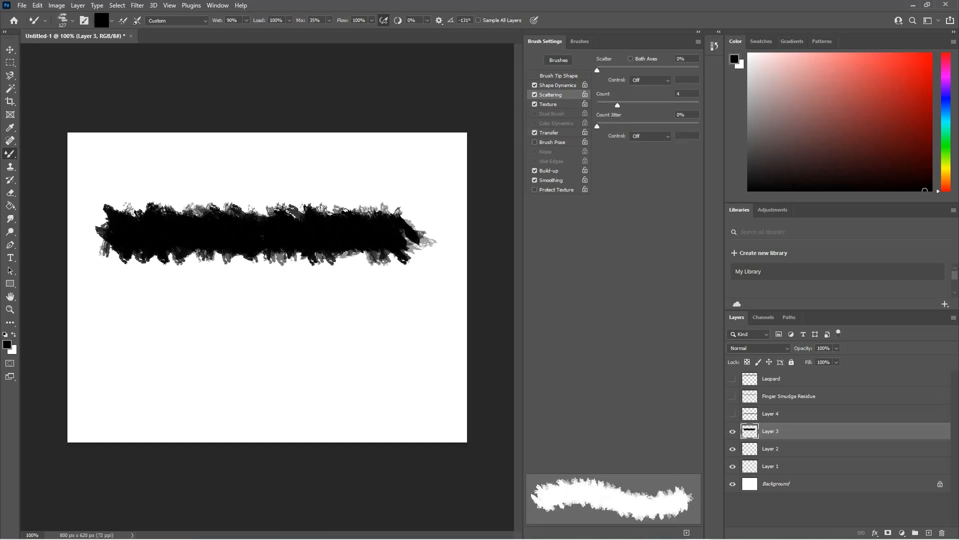
{"action": "left_click_drag", "start_coordinate": [618, 105], "coordinate": [604, 105]}
{"action": "key", "text": "ctrl+z"}
{"action": "left_click_drag", "start_coordinate": [102, 209], "coordinate": [416, 209]}
{"action": "key", "text": "ctrl+z"}
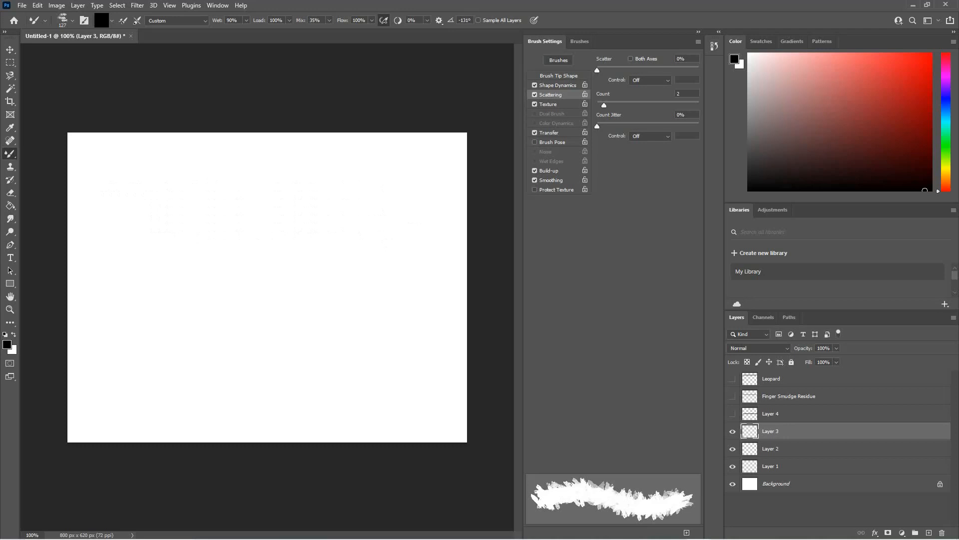
- Set the scattering count jitter to 55%, undoing the test stroke
{"action": "left_click_drag", "start_coordinate": [597, 126], "coordinate": [653, 125]}
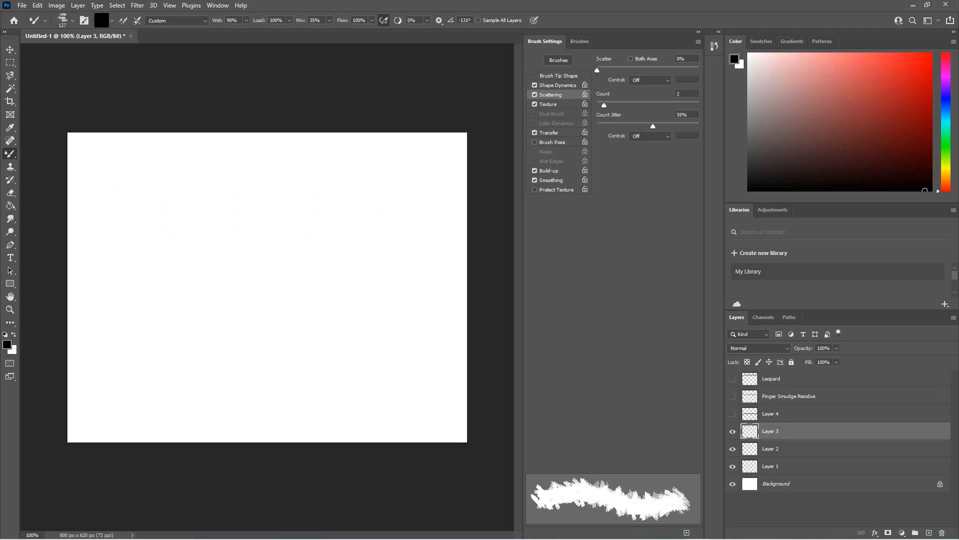
{"action": "left_click_drag", "start_coordinate": [417, 209], "coordinate": [100, 212]}
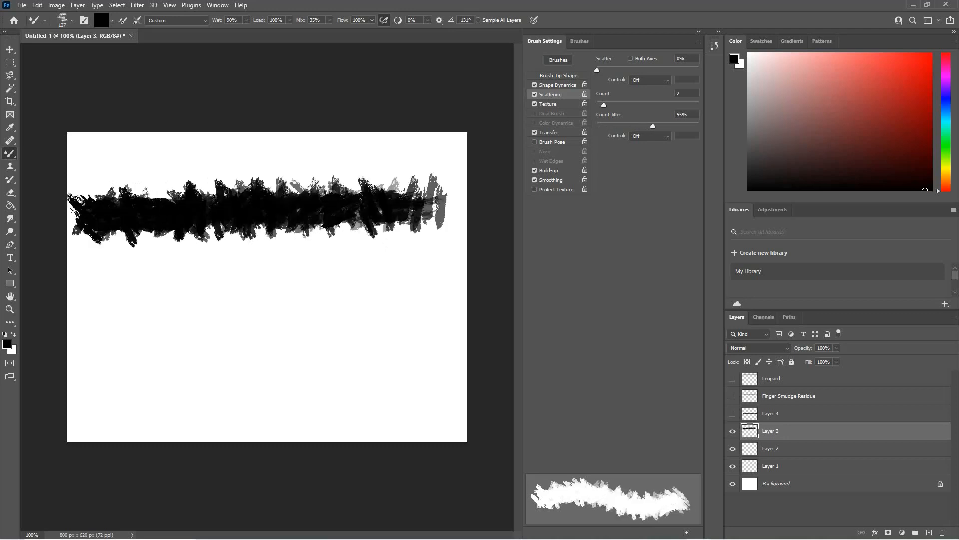
{"action": "key", "text": "ctrl+z"}
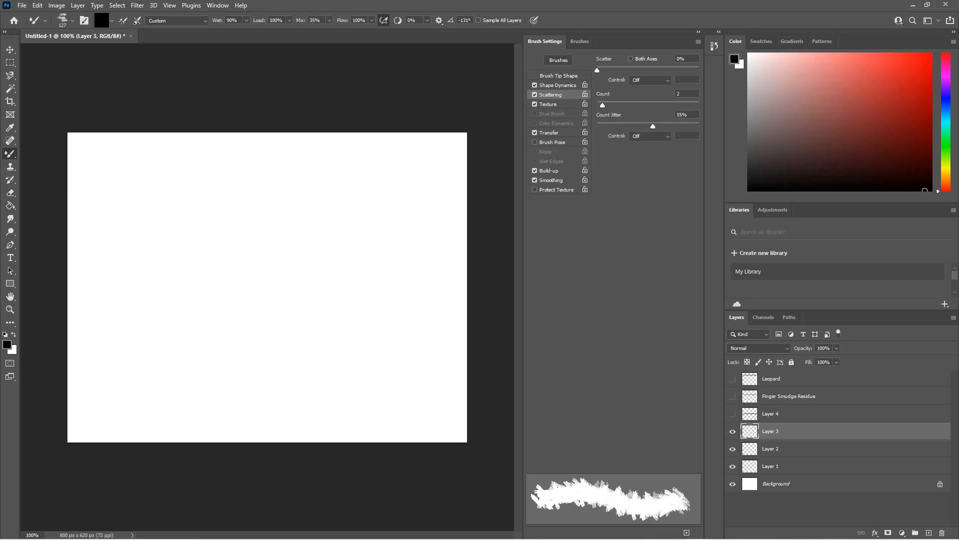
- Set the scattering count to 1 and have Pen Pressure control the scatter, undoing the test stroke
{"action": "left_click_drag", "start_coordinate": [603, 105], "coordinate": [600, 105]}
{"action": "left_click", "coordinate": [650, 80]}
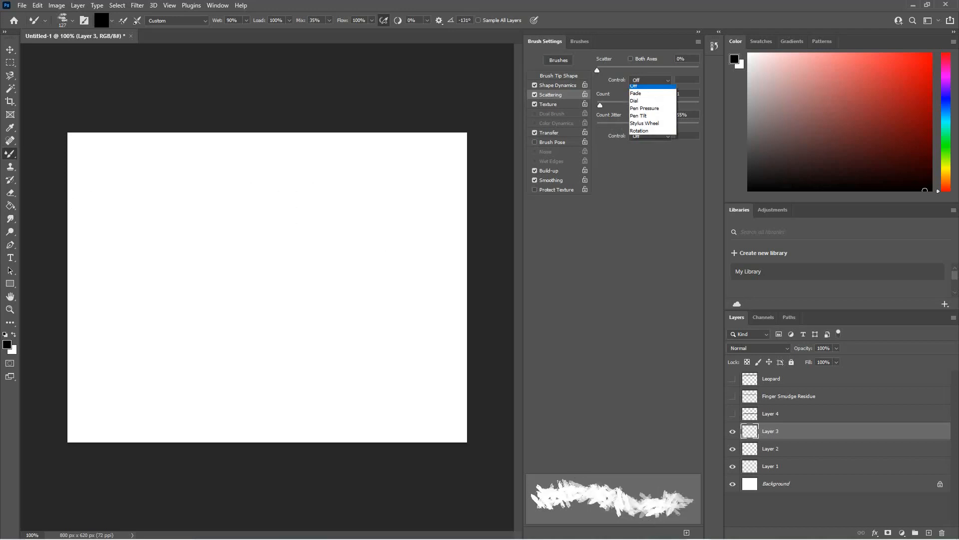
{"action": "left_click", "coordinate": [645, 103]}
{"action": "left_click", "coordinate": [649, 80]}
{"action": "left_click", "coordinate": [647, 92]}
{"action": "mouse_move", "coordinate": [430, 175]}
{"action": "left_mouse_down"}
{"action": "mouse_move", "coordinate": [447, 220]}
{"action": "mouse_move", "coordinate": [280, 200]}
{"action": "mouse_move", "coordinate": [75, 210]}
{"action": "left_mouse_up"}
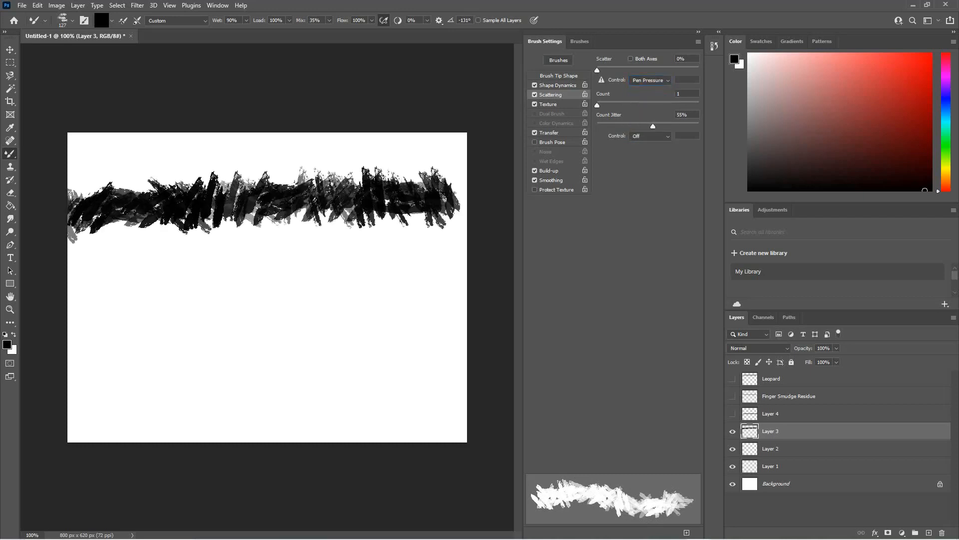
{"action": "key", "text": "ctrl+z"}
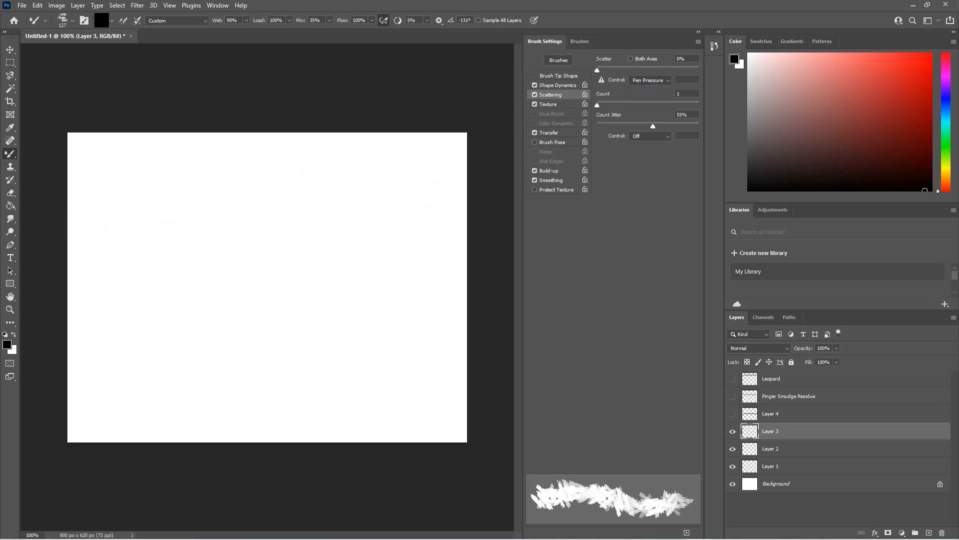
- Set the brush tip's spacing to 34%, undoing the test strokes
{"action": "left_click", "coordinate": [558, 76]}
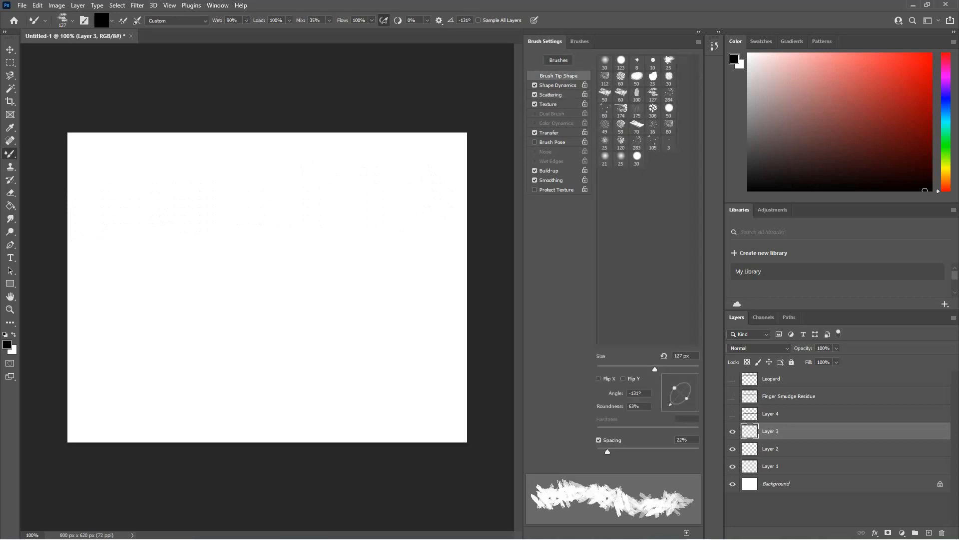
{"action": "left_click_drag", "start_coordinate": [608, 451], "coordinate": [614, 451]}
{"action": "mouse_move", "coordinate": [120, 252]}
{"action": "left_mouse_down"}
{"action": "mouse_move", "coordinate": [295, 280]}
{"action": "mouse_move", "coordinate": [462, 275]}
{"action": "left_mouse_up"}
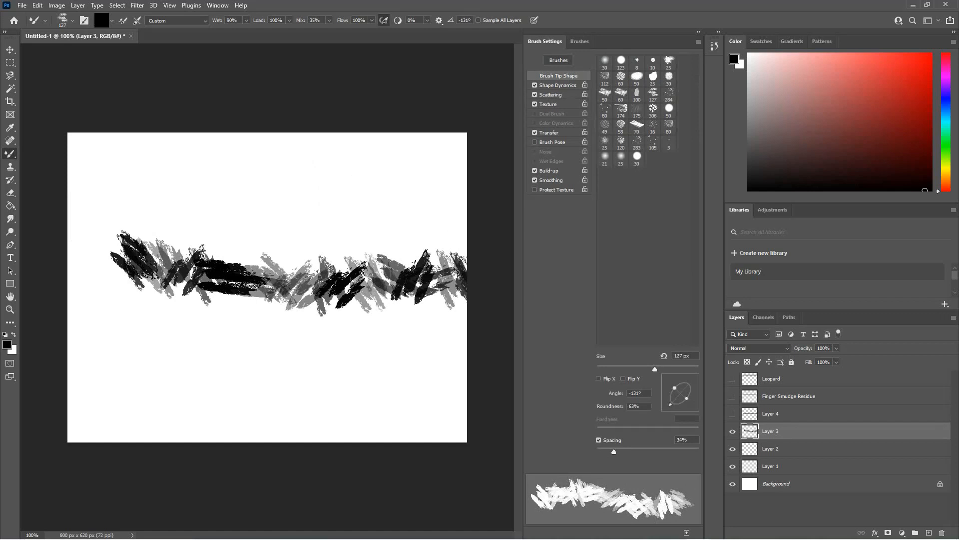
{"action": "key", "text": "ctrl+z"}
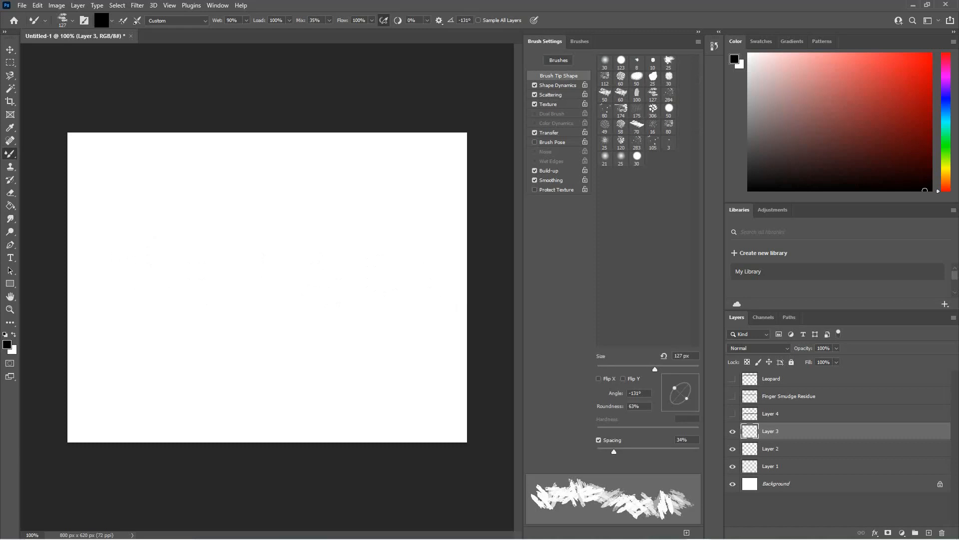
{"action": "mouse_move", "coordinate": [125, 282]}
{"action": "left_mouse_down"}
{"action": "mouse_move", "coordinate": [150, 272]}
{"action": "mouse_move", "coordinate": [412, 295]}
{"action": "left_mouse_up"}
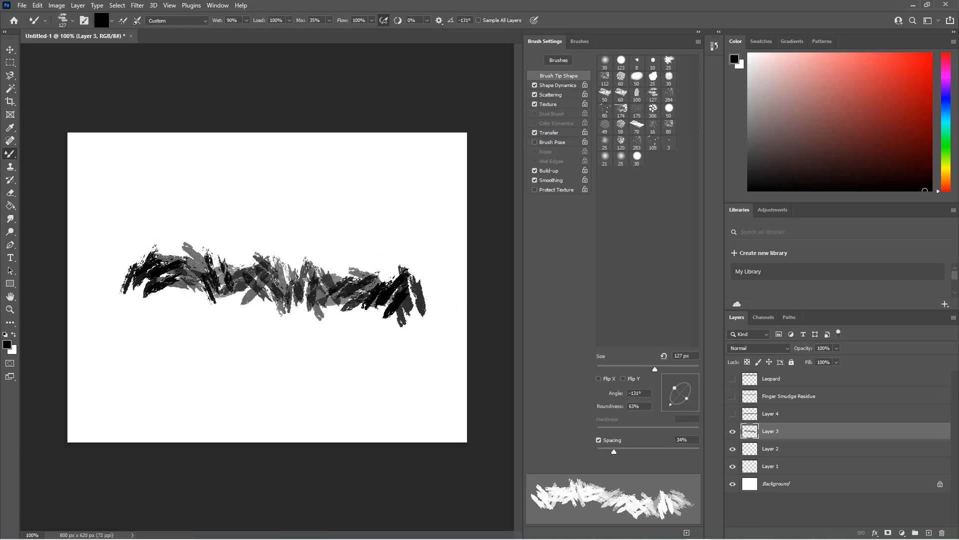
{"action": "key", "text": "ctrl+z"}
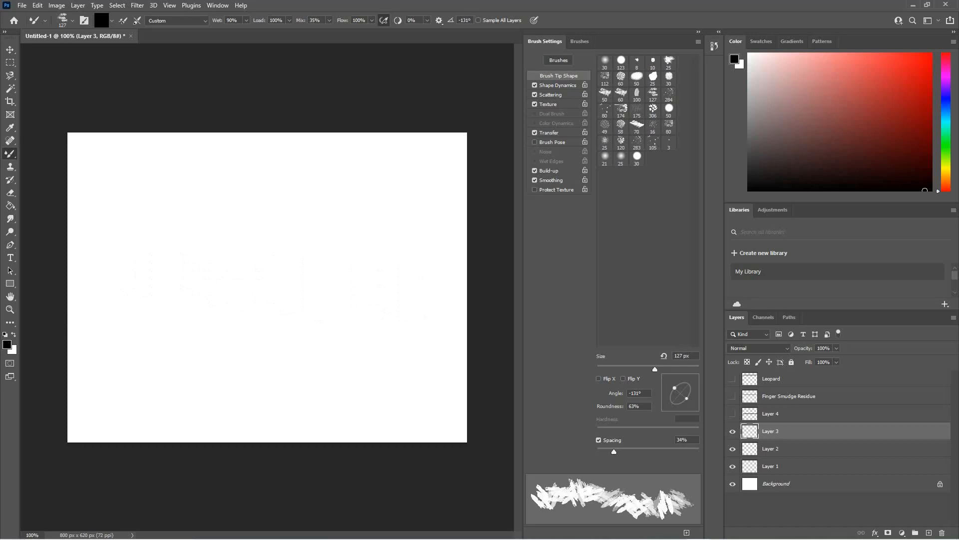
- Stamp the brush at 80 px near the canvas's left edge on Layer 3 and define it as the brush preset "Bundle of Sticks"
{"action": "key", "text": "bracketleft"}
{"action": "left_click_drag", "start_coordinate": [86, 319], "coordinate": [88, 318]}
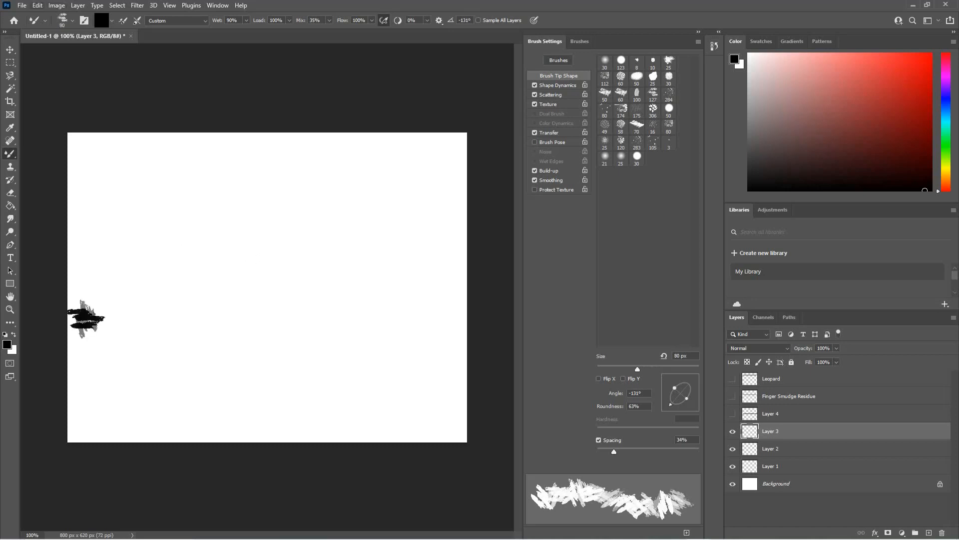
{"action": "left_click", "coordinate": [37, 5]}
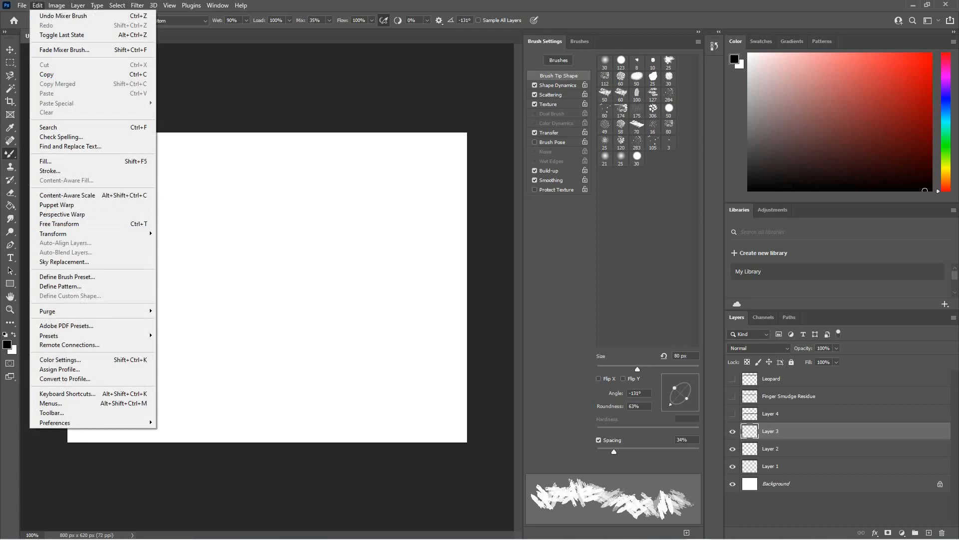
{"action": "left_click", "coordinate": [66, 276]}
{"action": "type", "text": "Bundle of Sticks"}
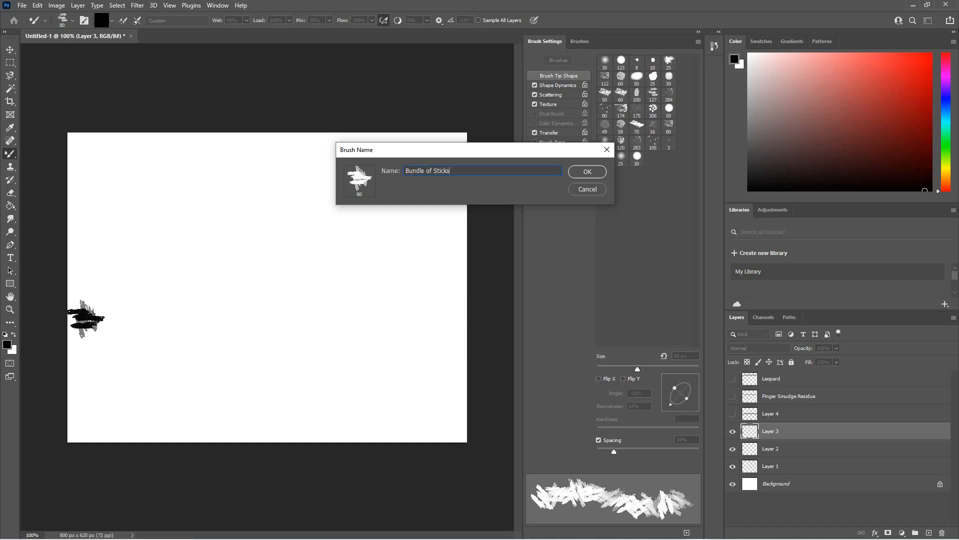
{"action": "key", "text": "Return"}
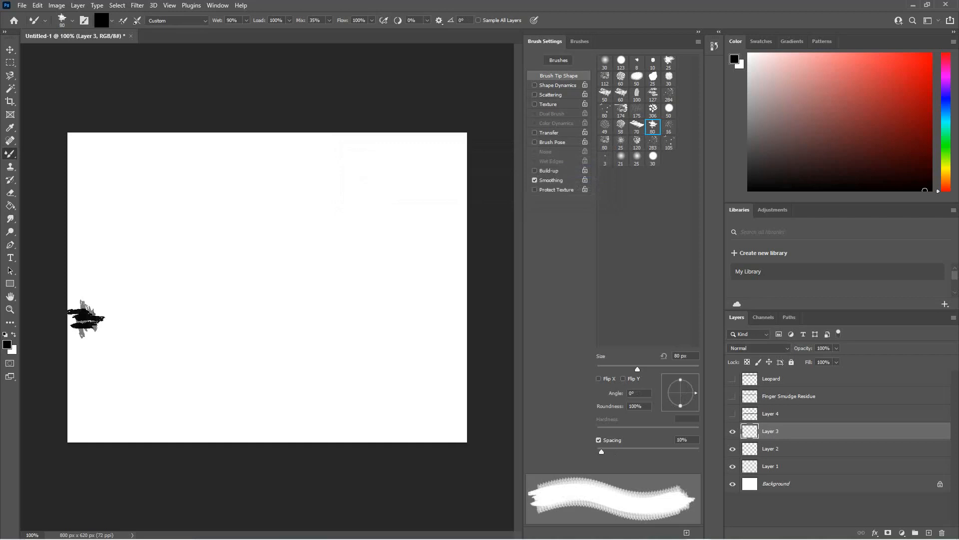
- Set the Bundle of Sticks brush's spacing to 45% and paint a straight horizontal stroke across the canvas on Layer 3
{"action": "left_click_drag", "start_coordinate": [602, 451], "coordinate": [620, 451]}
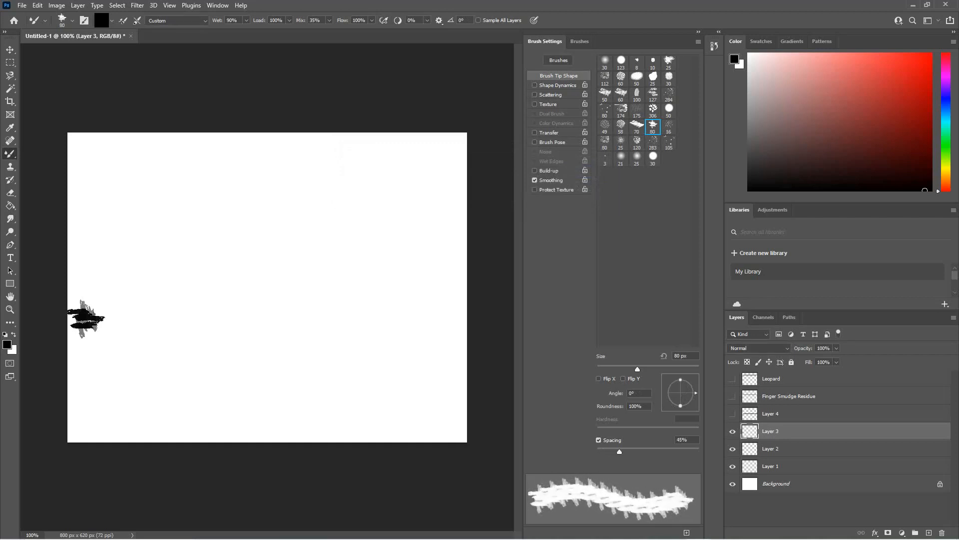
{"action": "left_click_drag", "start_coordinate": [103, 318], "coordinate": [467, 318]}
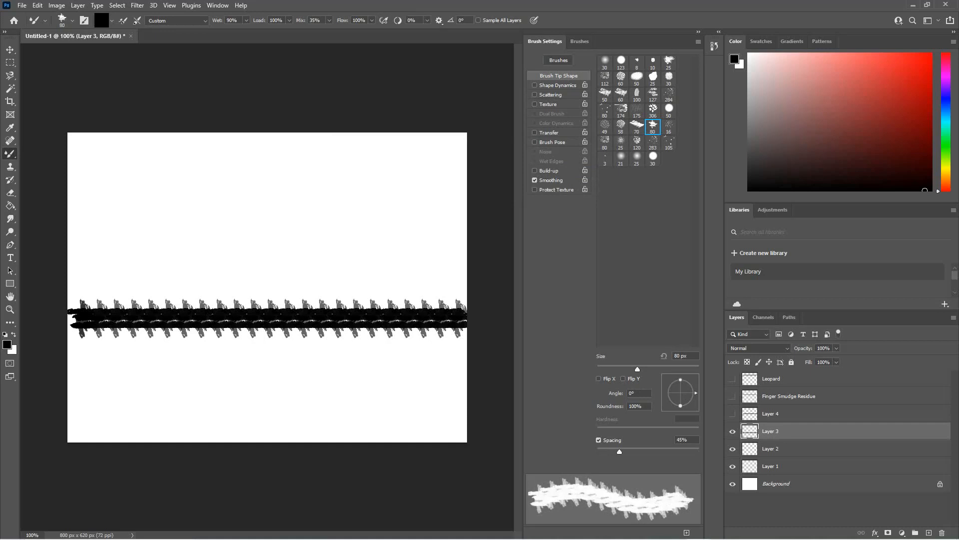
- Show Layer 4, Finger Smudge Residue and Leopard to compare the strokes, and undo back to before the Layer 3 stroke
{"action": "left_click", "coordinate": [732, 413]}
{"action": "left_click", "coordinate": [732, 397]}
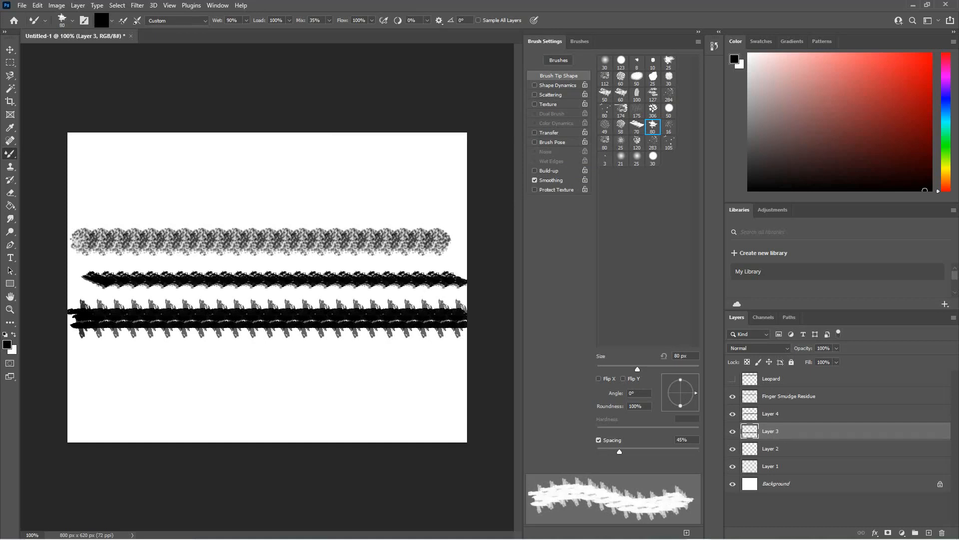
{"action": "left_click", "coordinate": [733, 379]}
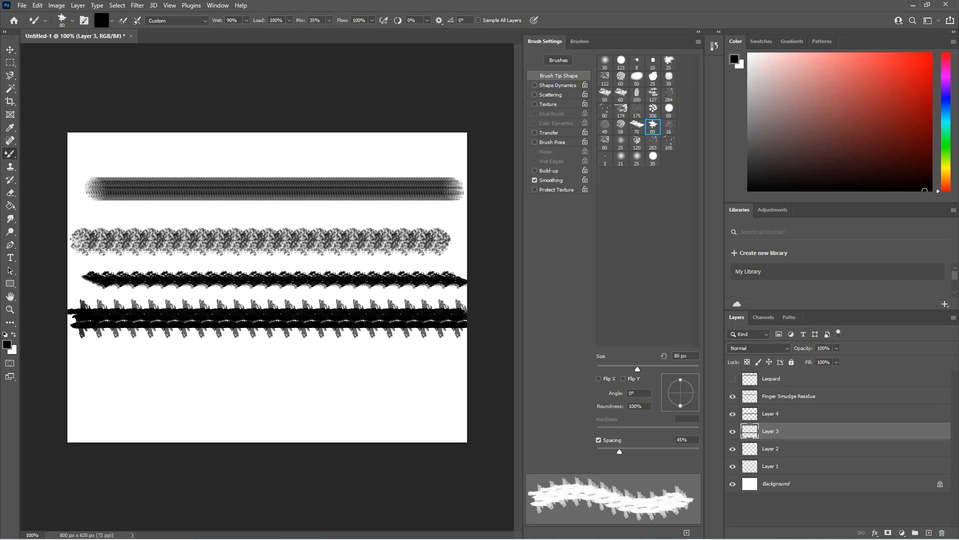
{"action": "key", "text": "ctrl+z"}
{"action": "key", "text": "ctrl+z"}
{"action": "key", "text": "ctrl+z"}
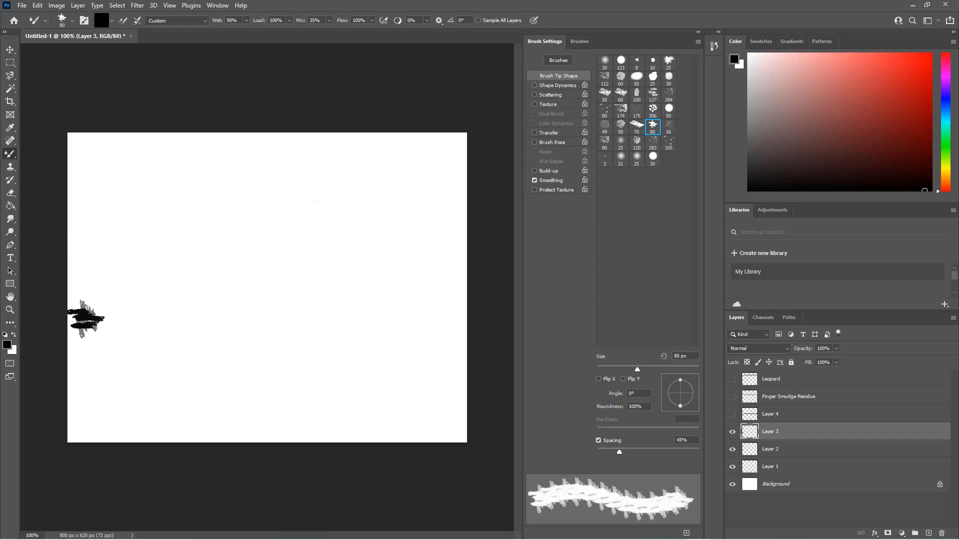
- Erase the stick stamp at the canvas's left edge on Layer 3 and return to the Mixer Brush
{"action": "left_click", "coordinate": [10, 192]}
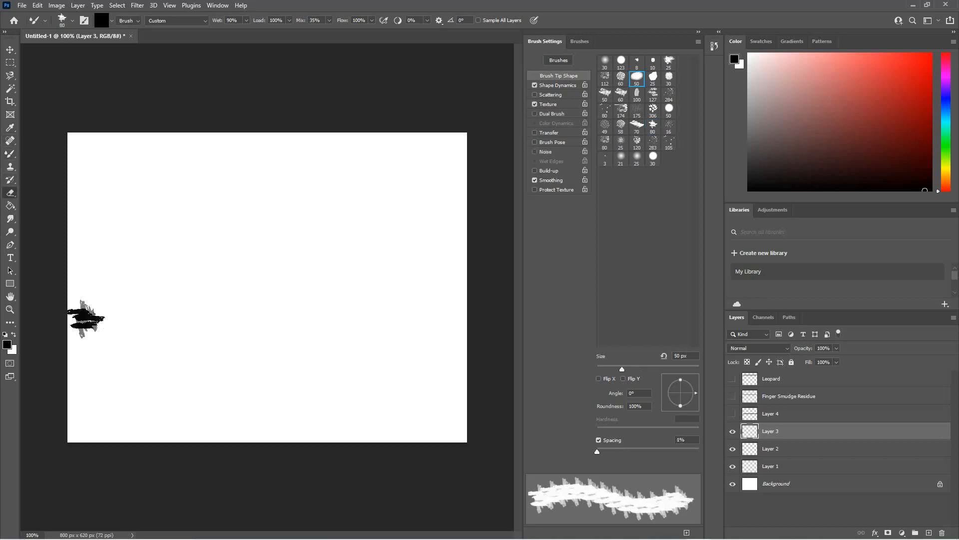
{"action": "mouse_move", "coordinate": [84, 305]}
{"action": "left_mouse_down"}
{"action": "mouse_move", "coordinate": [79, 322]}
{"action": "mouse_move", "coordinate": [99, 312]}
{"action": "mouse_move", "coordinate": [81, 334]}
{"action": "left_mouse_up"}
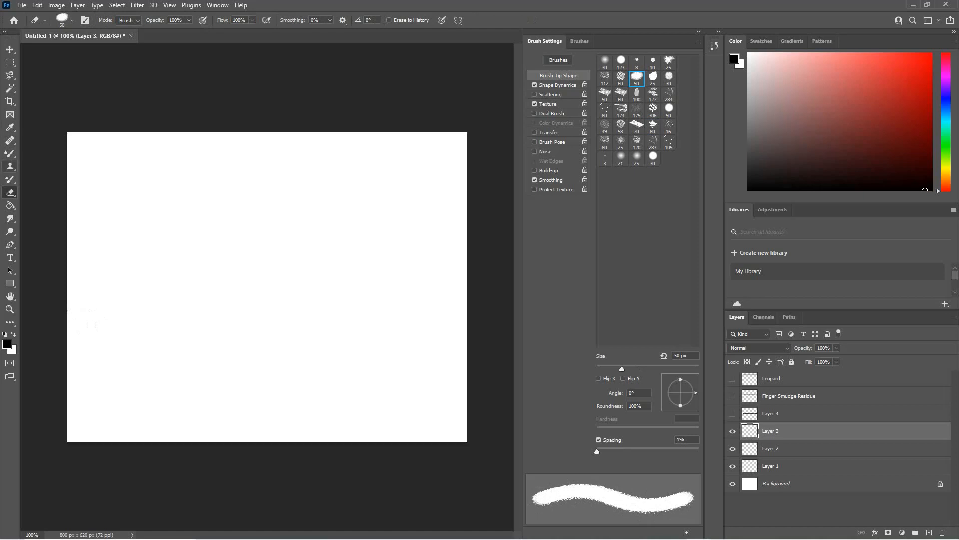
{"action": "left_click", "coordinate": [10, 154]}
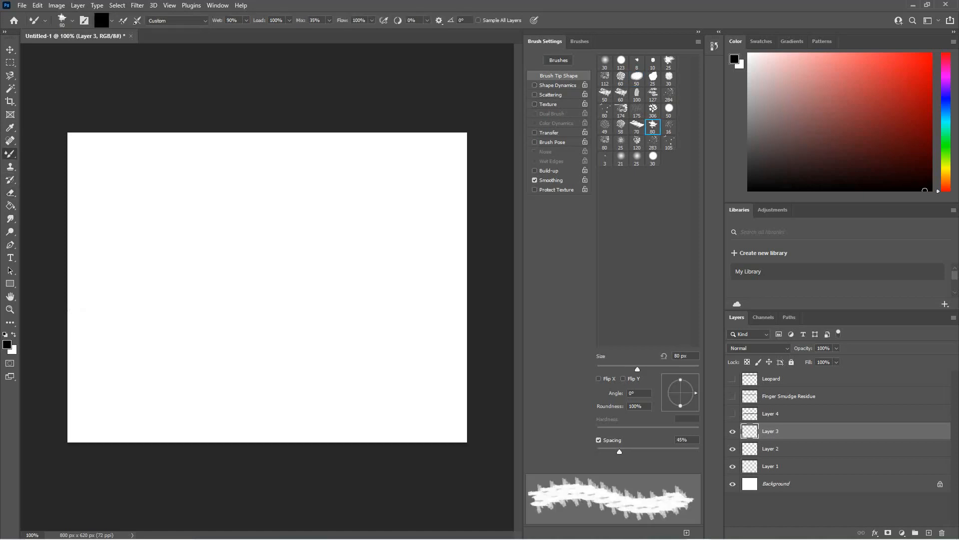
- Paint a straight horizontal stroke at 60 px across Layer 3 and show Layer 4, Finger Smudge Residue and Leopard
{"action": "key", "text": "bracketleft"}
{"action": "key", "text": "bracketleft"}
{"action": "left_click_drag", "start_coordinate": [89, 328], "coordinate": [448, 327]}
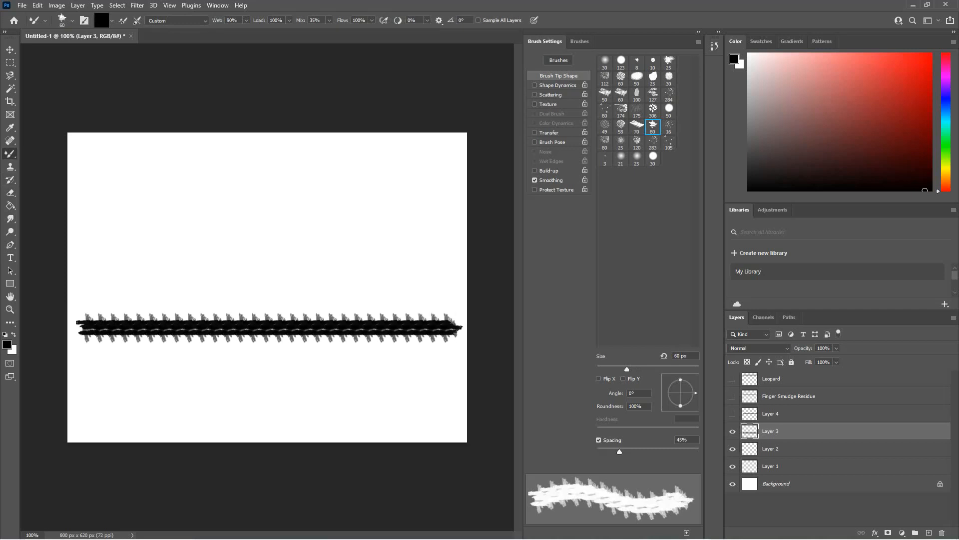
{"action": "left_click", "coordinate": [733, 413]}
{"action": "left_click", "coordinate": [733, 396]}
{"action": "left_click", "coordinate": [732, 378]}
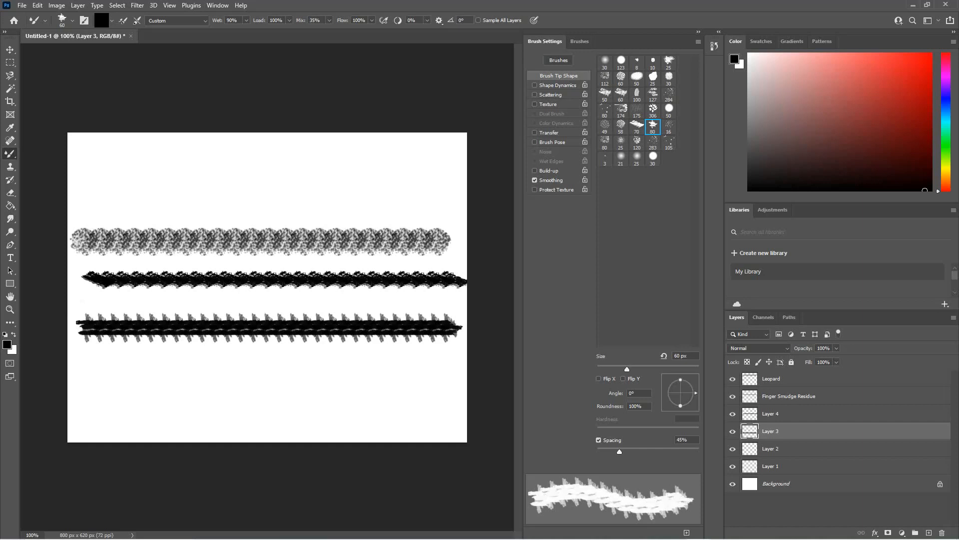
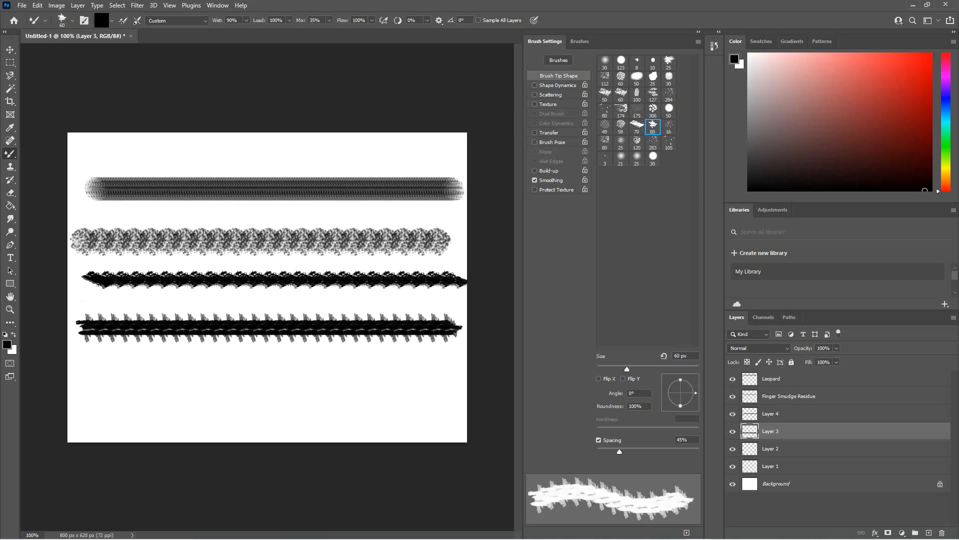
- Check Layer 4's stroke by toggling its visibility and rename the layer "Tilted Forest" to match its brush preset
{"action": "left_click", "coordinate": [771, 414]}
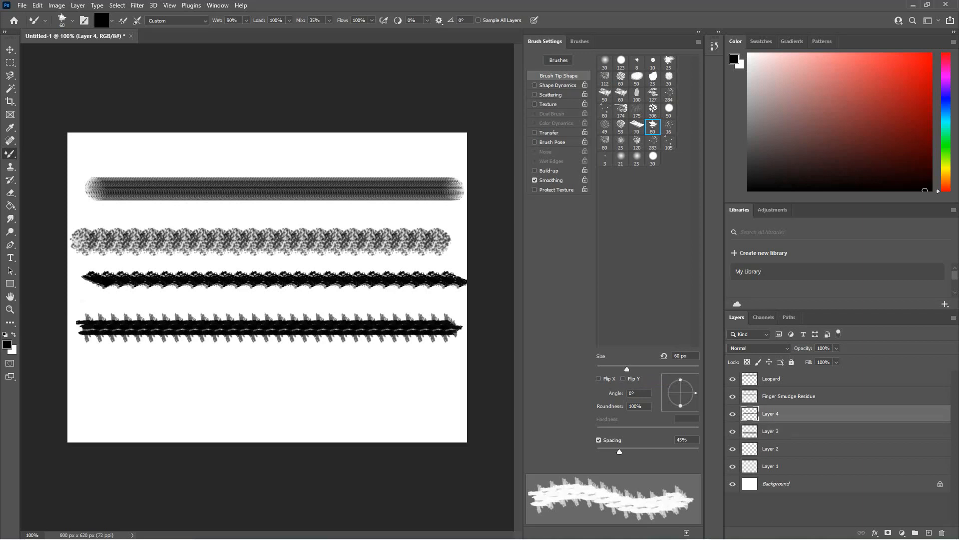
{"action": "left_click", "coordinate": [732, 414]}
{"action": "left_click", "coordinate": [733, 413]}
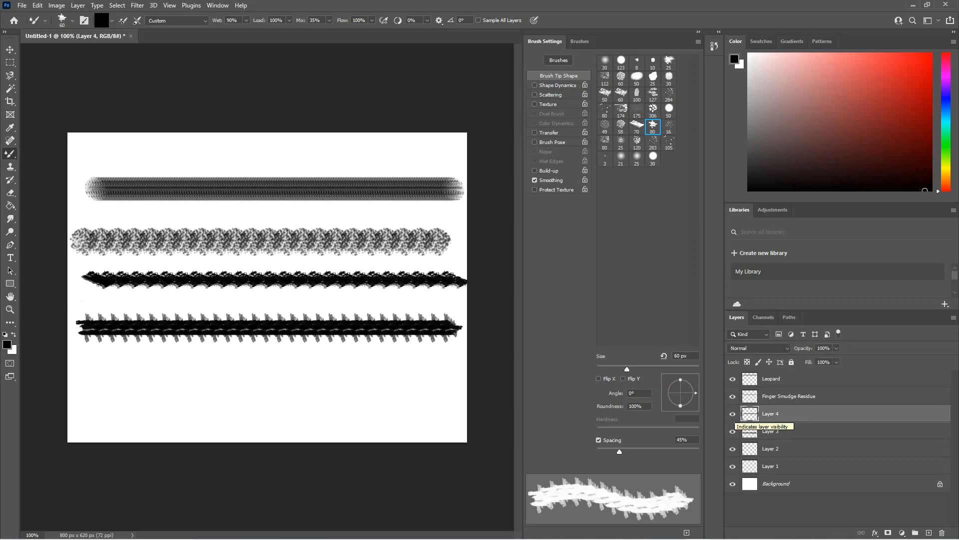
{"action": "left_click", "coordinate": [580, 41]}
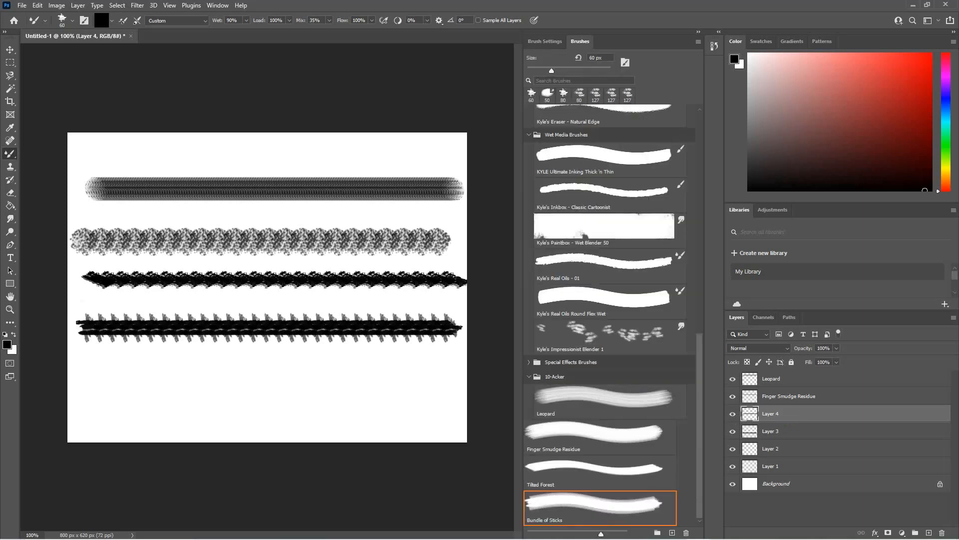
{"action": "double_click", "coordinate": [771, 414]}
{"action": "type", "text": "Tilted Forest"}
{"action": "key", "text": "Return"}
- Rename Layer 3 as "Bundle of Sticks"
{"action": "left_click", "coordinate": [770, 431]}
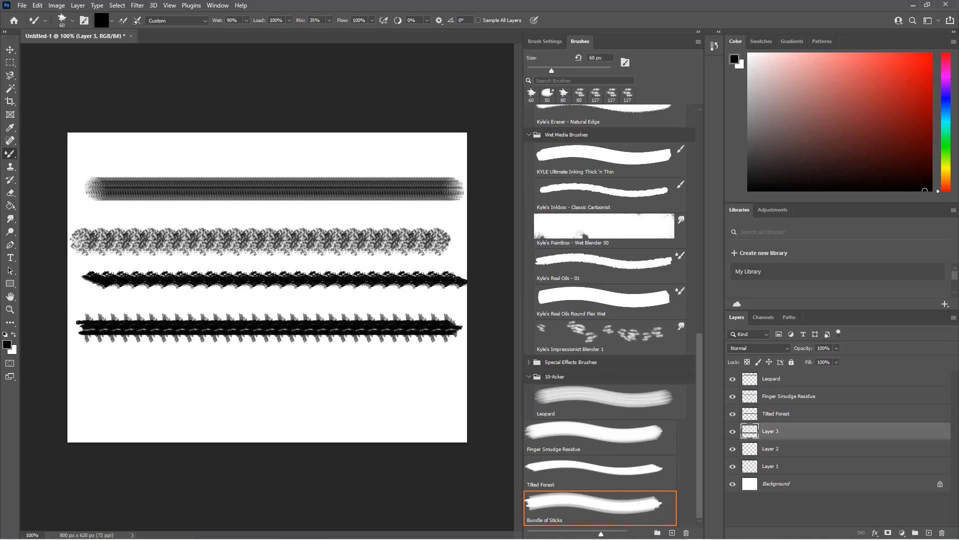
{"action": "double_click", "coordinate": [770, 430]}
{"action": "type", "text": "Bundle of Sticks"}
{"action": "key", "text": "Return"}
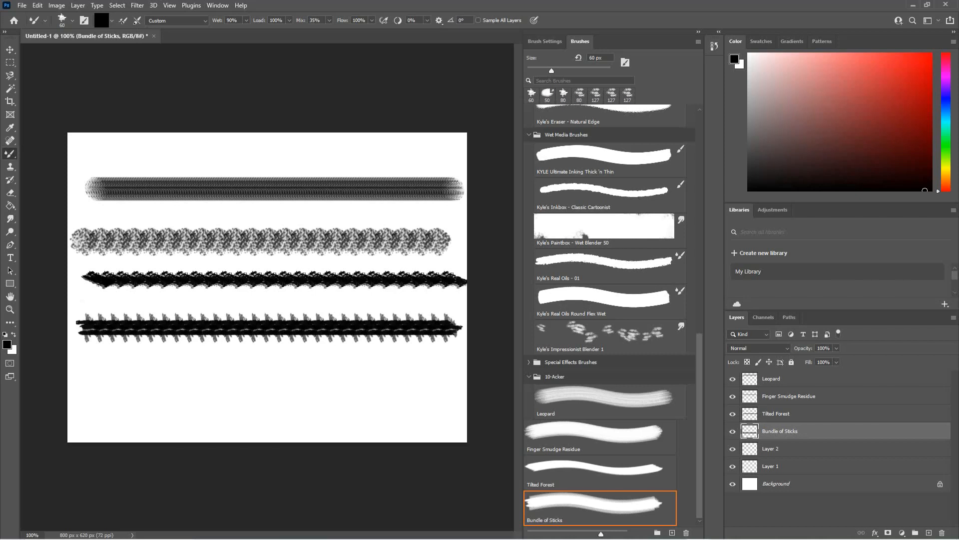
- Make Layer 2 the active layer and hide the Leopard, Finger Smudge Residue, Tilted Forest and Bundle of Sticks layers
{"action": "left_click", "coordinate": [770, 449]}
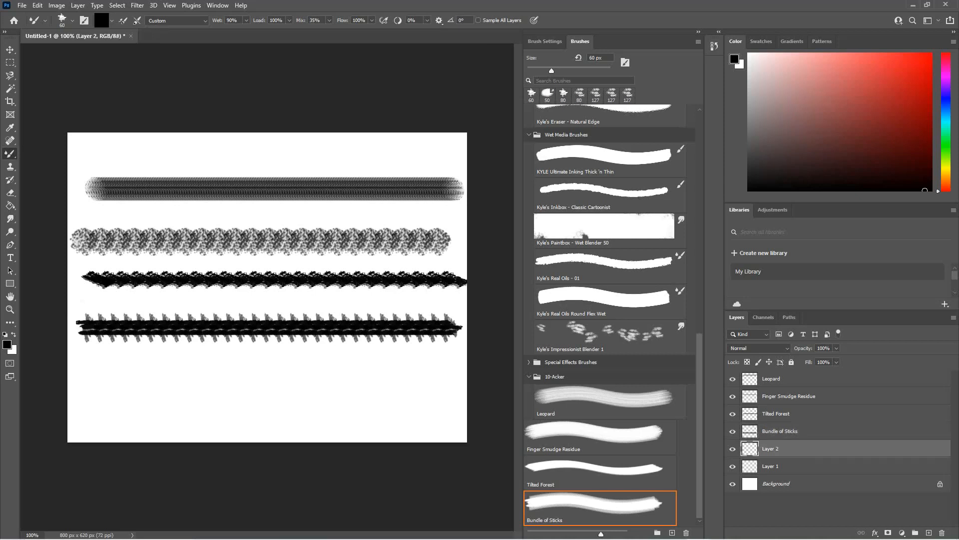
{"action": "left_click", "coordinate": [732, 379]}
{"action": "left_click", "coordinate": [733, 396]}
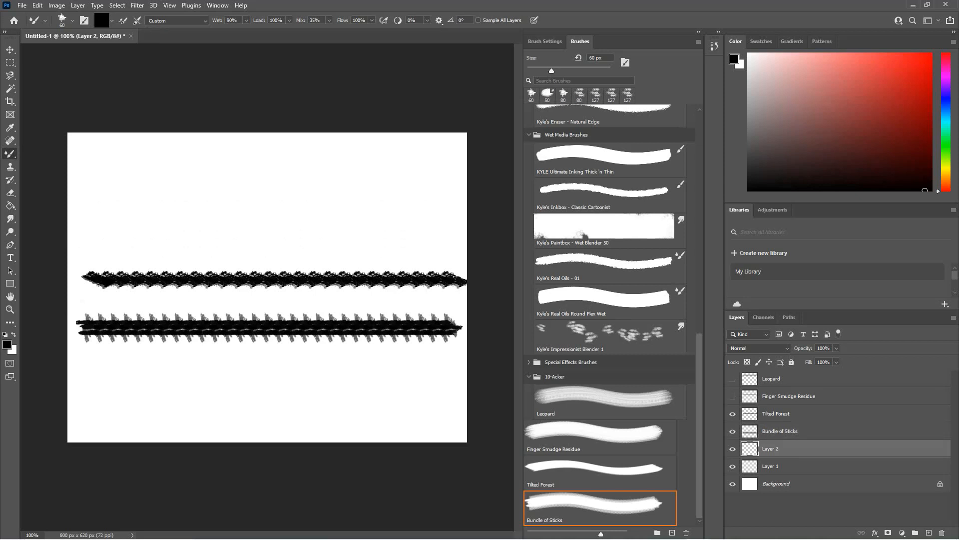
{"action": "left_click", "coordinate": [732, 414]}
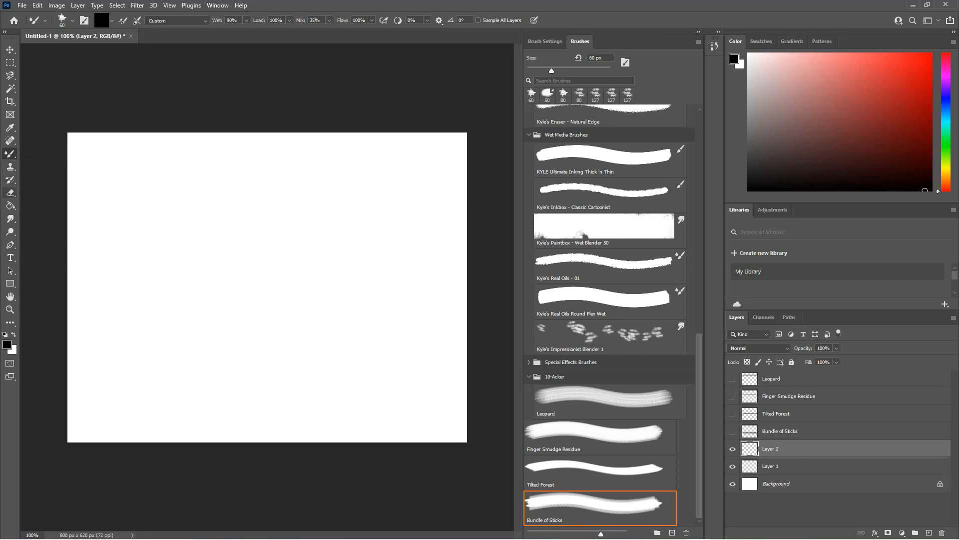
- Switch to the regular Brush tool with the KYLE Bonus Chunky Charcoal preset, and undo a test stroke on Layer 2
{"action": "right_click", "coordinate": [10, 154]}
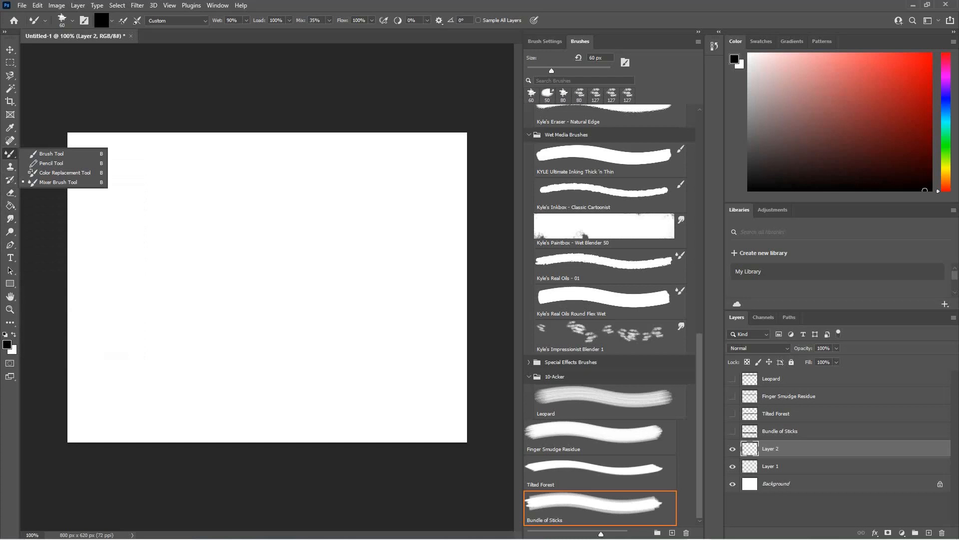
{"action": "left_click", "coordinate": [45, 153]}
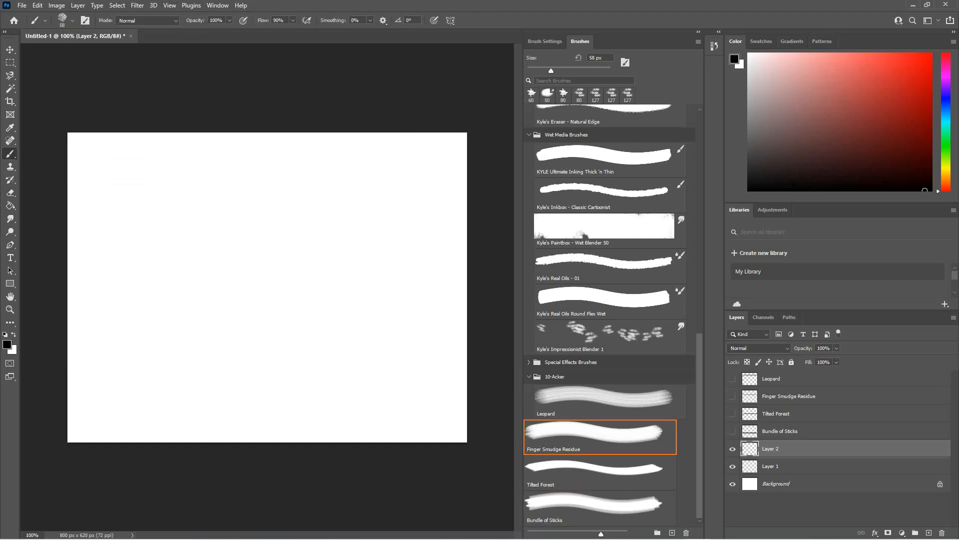
{"action": "scroll", "coordinate": [605, 314], "scroll_direction": "up", "scroll_amount": 5}
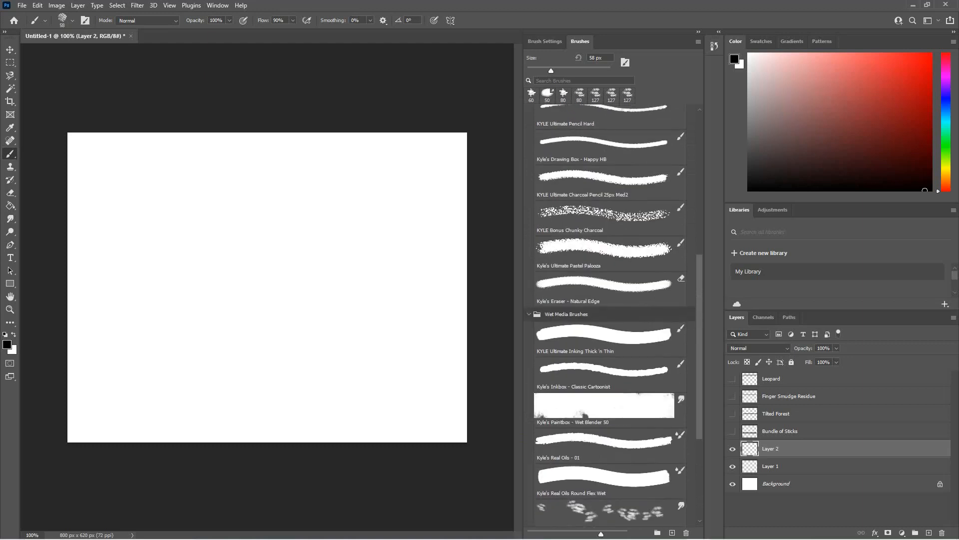
{"action": "left_click", "coordinate": [604, 215]}
{"action": "left_click_drag", "start_coordinate": [94, 197], "coordinate": [388, 206]}
{"action": "key", "text": "ctrl+z"}
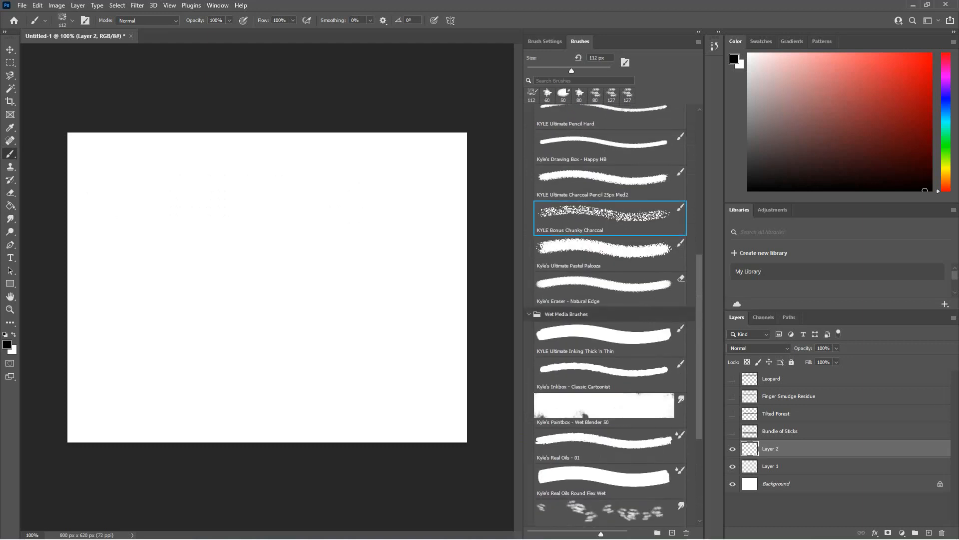
- Try Wet Edges on the charcoal brush with a stroke on Layer 2, undo the stroke and turn the option off
{"action": "key", "text": "F5"}
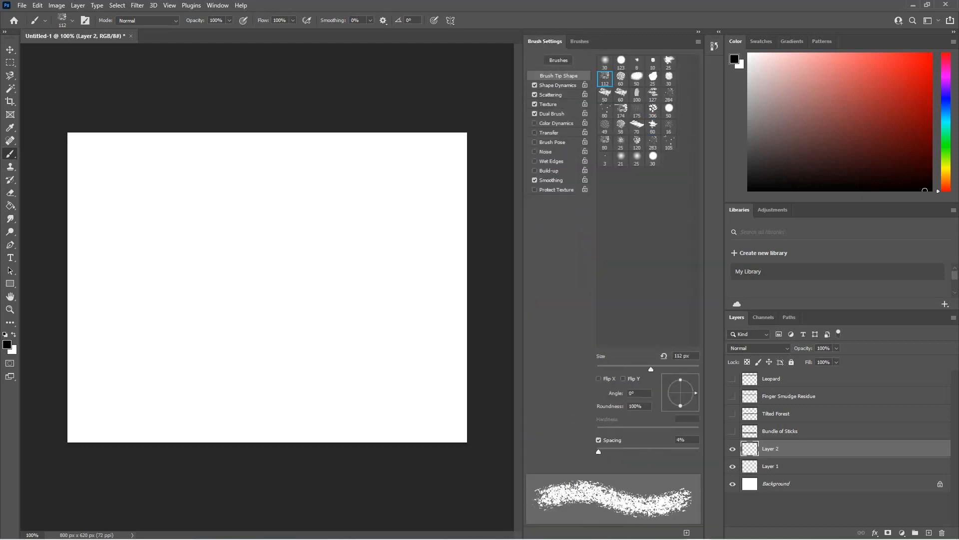
{"action": "left_click", "coordinate": [535, 161]}
{"action": "left_click_drag", "start_coordinate": [127, 210], "coordinate": [394, 209]}
{"action": "key", "text": "ctrl+z"}
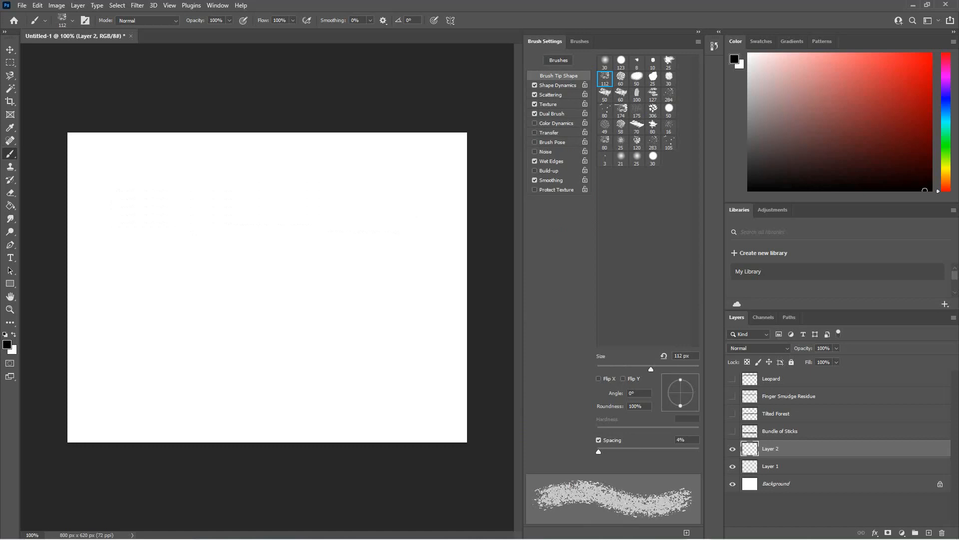
{"action": "left_click", "coordinate": [535, 161]}
- Try Color Dynamics with saturation jitter at 51% and at its minimum, undo the test strokes and turn Color Dynamics off
{"action": "left_click", "coordinate": [556, 123]}
{"action": "left_click_drag", "start_coordinate": [599, 134], "coordinate": [649, 134]}
{"action": "left_click_drag", "start_coordinate": [440, 180], "coordinate": [132, 181]}
{"action": "key", "text": "ctrl+z"}
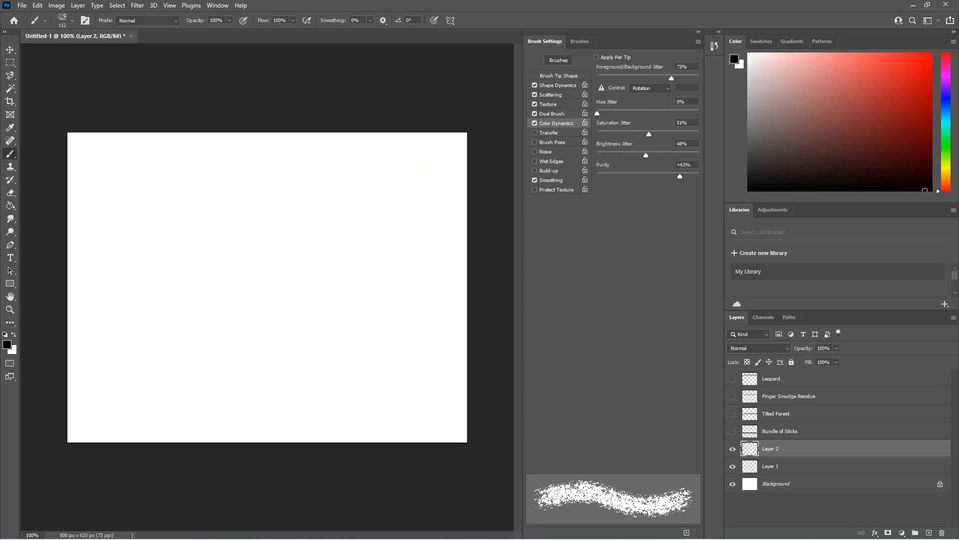
{"action": "left_click_drag", "start_coordinate": [649, 134], "coordinate": [597, 134]}
{"action": "left_click_drag", "start_coordinate": [120, 205], "coordinate": [375, 213]}
{"action": "key", "text": "ctrl+z"}
{"action": "left_click", "coordinate": [534, 124]}
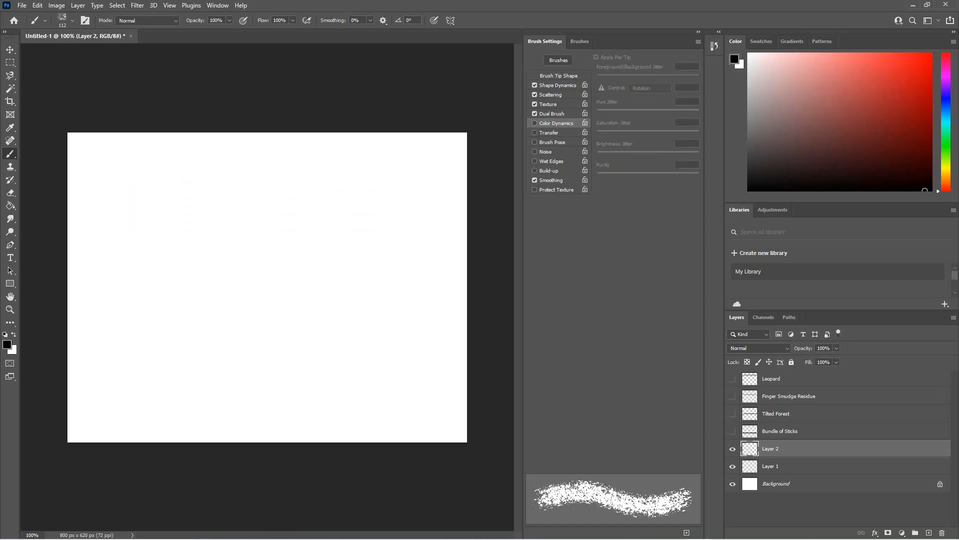
- Turn off Smoothing and turn on Noise for the charcoal brush, undoing a test stroke on Layer 2 for each
{"action": "left_click", "coordinate": [535, 190]}
{"action": "left_click", "coordinate": [535, 190]}
{"action": "left_click", "coordinate": [534, 180]}
{"action": "left_click_drag", "start_coordinate": [437, 194], "coordinate": [97, 195]}
{"action": "key", "text": "ctrl+z"}
{"action": "left_click", "coordinate": [535, 151]}
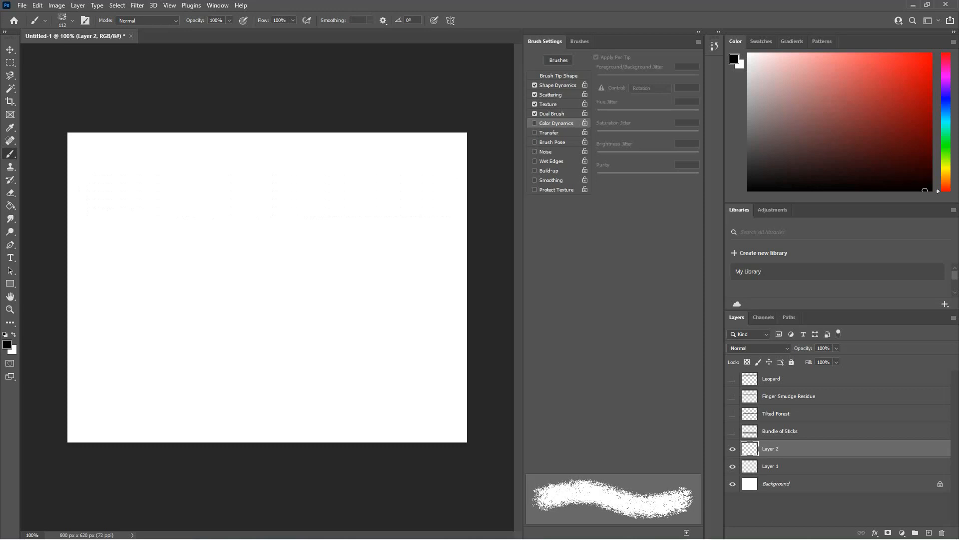
{"action": "mouse_move", "coordinate": [97, 209]}
{"action": "left_mouse_down"}
{"action": "mouse_move", "coordinate": [182, 220]}
{"action": "mouse_move", "coordinate": [402, 215]}
{"action": "left_mouse_up"}
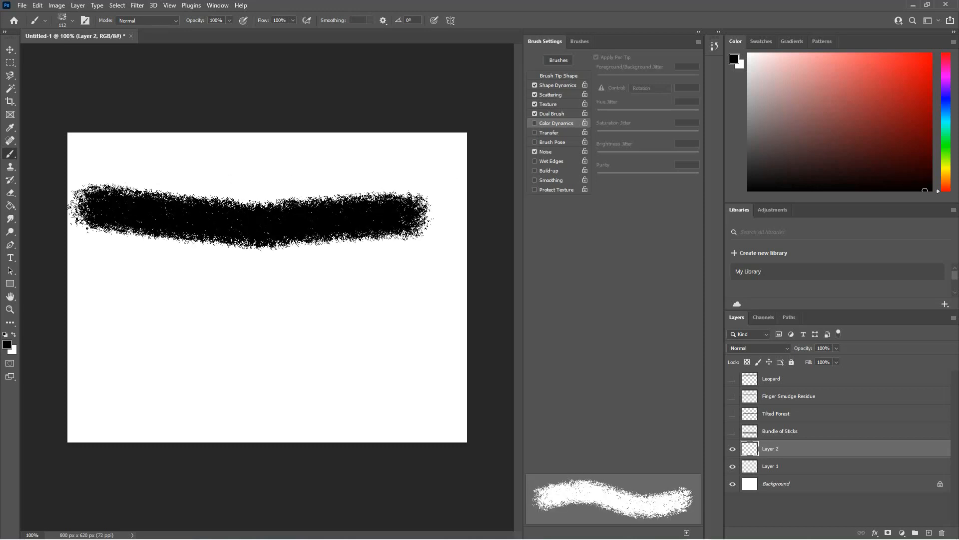
{"action": "key", "text": "ctrl+z"}
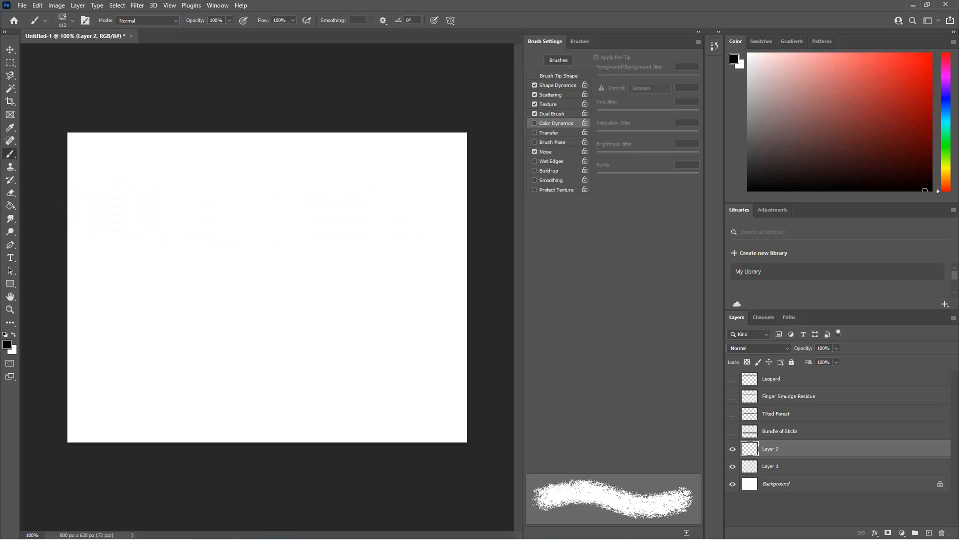
- Try the Color Dodge and Darken texture modes with strokes on Layer 2, and undo both strokes
{"action": "left_click", "coordinate": [548, 103]}
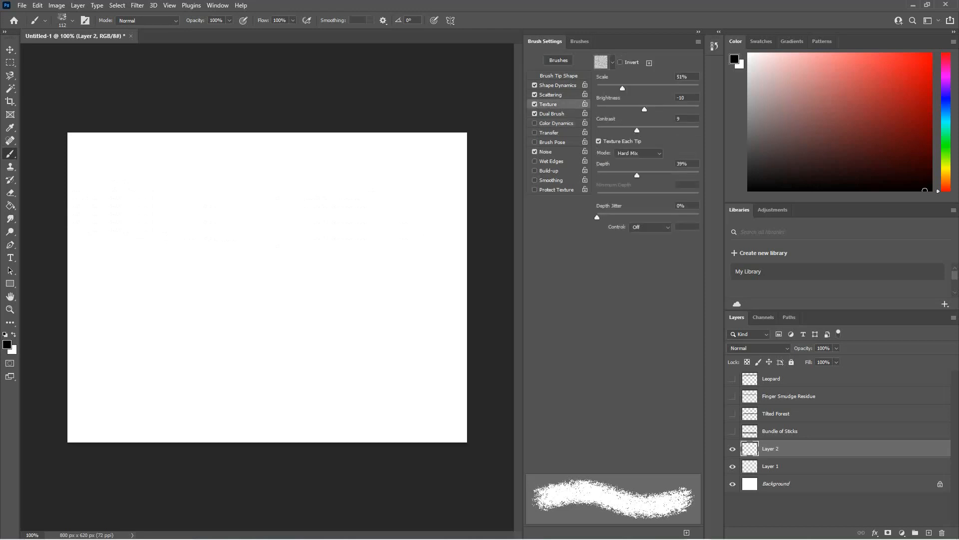
{"action": "left_click", "coordinate": [639, 152]}
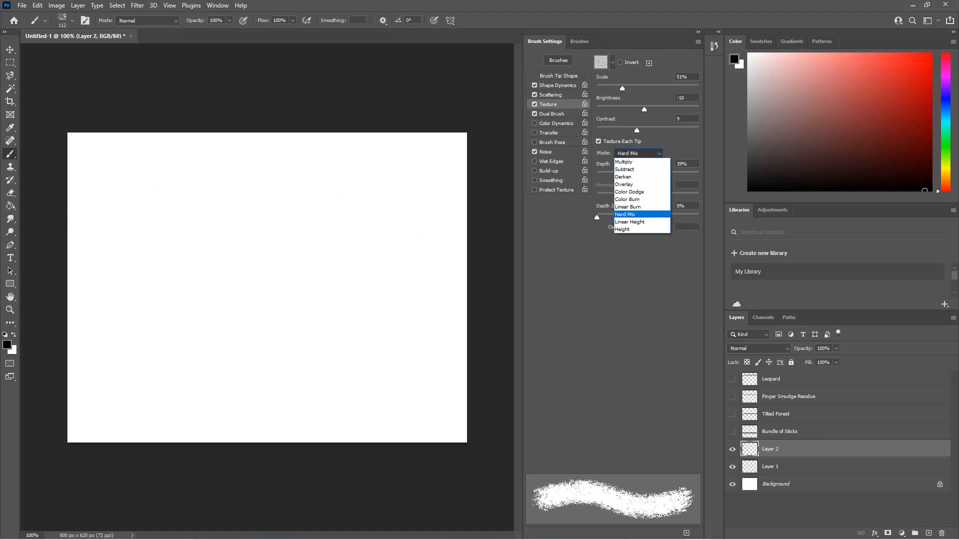
{"action": "left_click", "coordinate": [630, 191]}
{"action": "left_click_drag", "start_coordinate": [440, 210], "coordinate": [146, 206]}
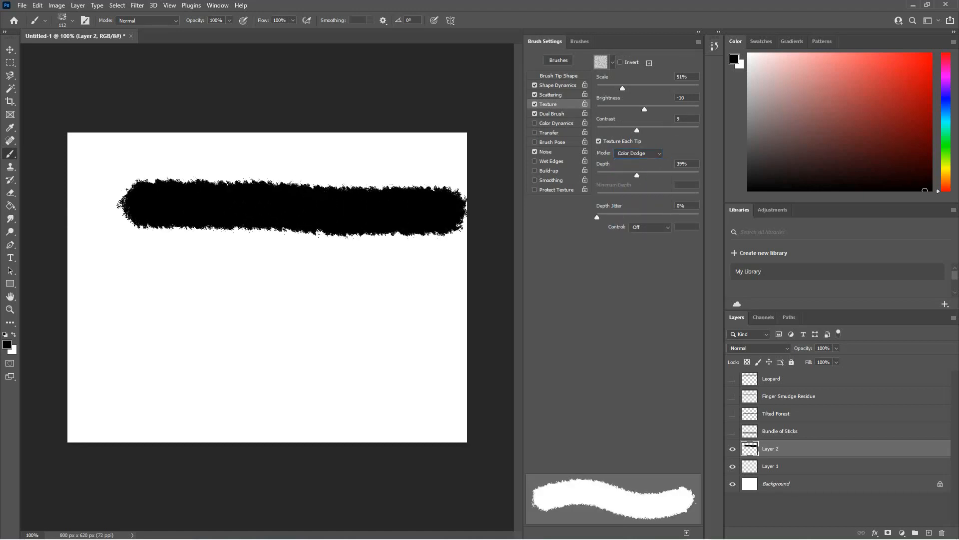
{"action": "left_click", "coordinate": [639, 153]}
{"action": "left_click", "coordinate": [632, 177]}
{"action": "left_click_drag", "start_coordinate": [127, 279], "coordinate": [341, 281]}
{"action": "key", "text": "ctrl+z"}
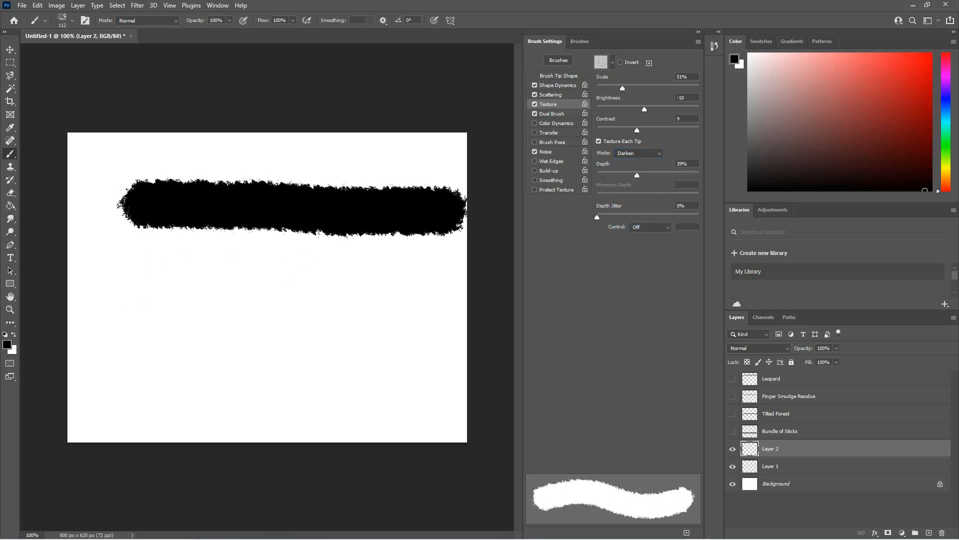
{"action": "key", "text": "ctrl+z"}
- Try the Hard Mix and Linear Height texture modes with a stroke each on Layer 2, undoing each stroke
{"action": "left_click", "coordinate": [640, 153]}
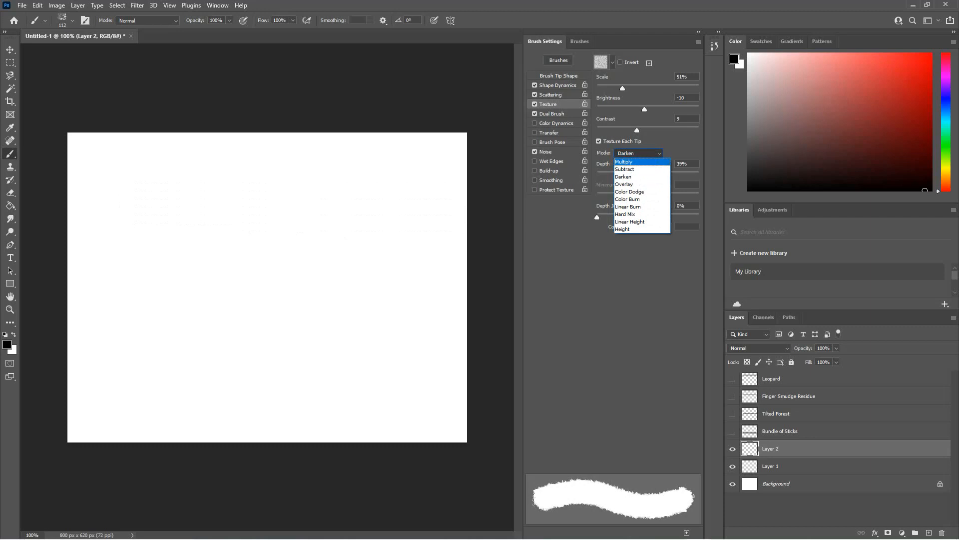
{"action": "left_click", "coordinate": [627, 214]}
{"action": "left_click_drag", "start_coordinate": [440, 215], "coordinate": [154, 215]}
{"action": "key", "text": "ctrl+z"}
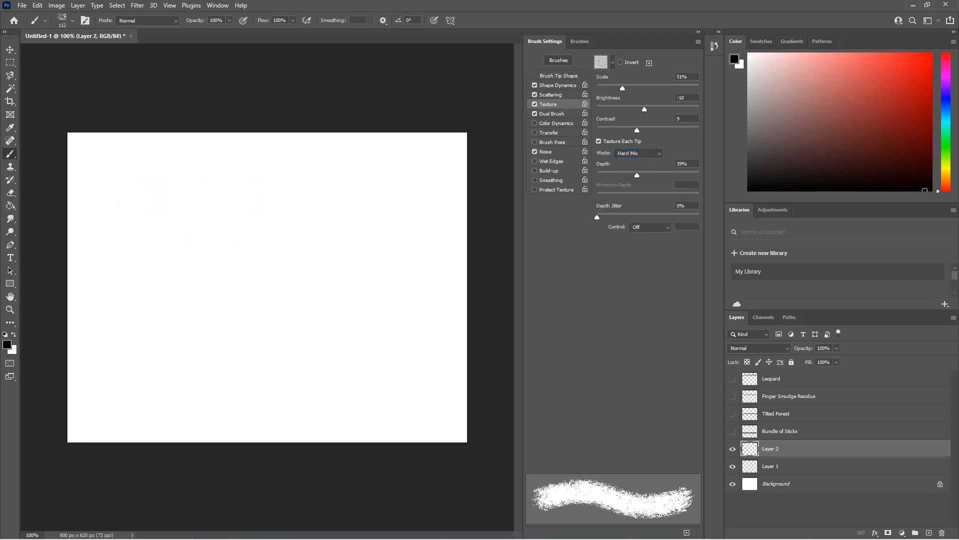
{"action": "left_click", "coordinate": [639, 154]}
{"action": "left_click", "coordinate": [633, 222]}
{"action": "left_click_drag", "start_coordinate": [420, 217], "coordinate": [124, 215]}
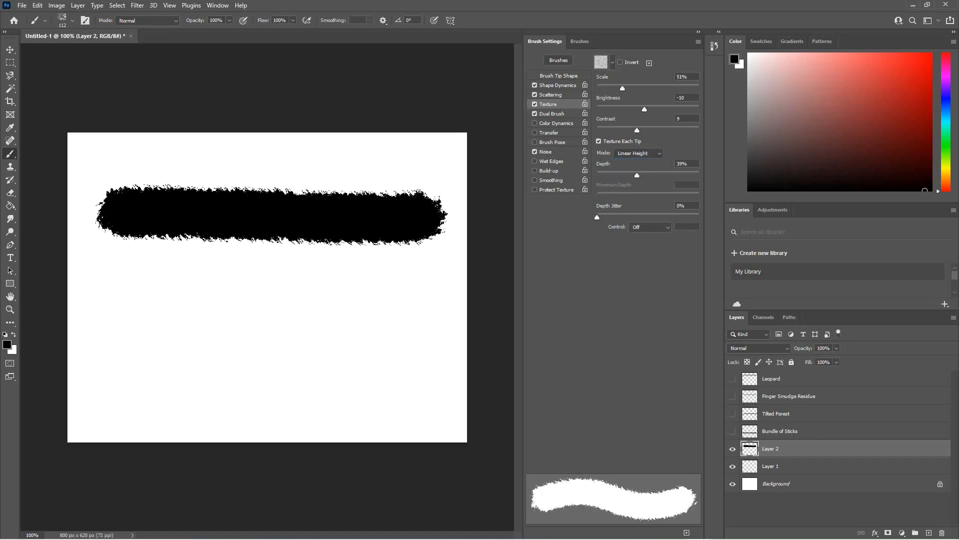
{"action": "key", "text": "ctrl+z"}
- Set the brush's texture mode to Height, and undo a horizontal test stroke on Layer 2
{"action": "left_click", "coordinate": [638, 154]}
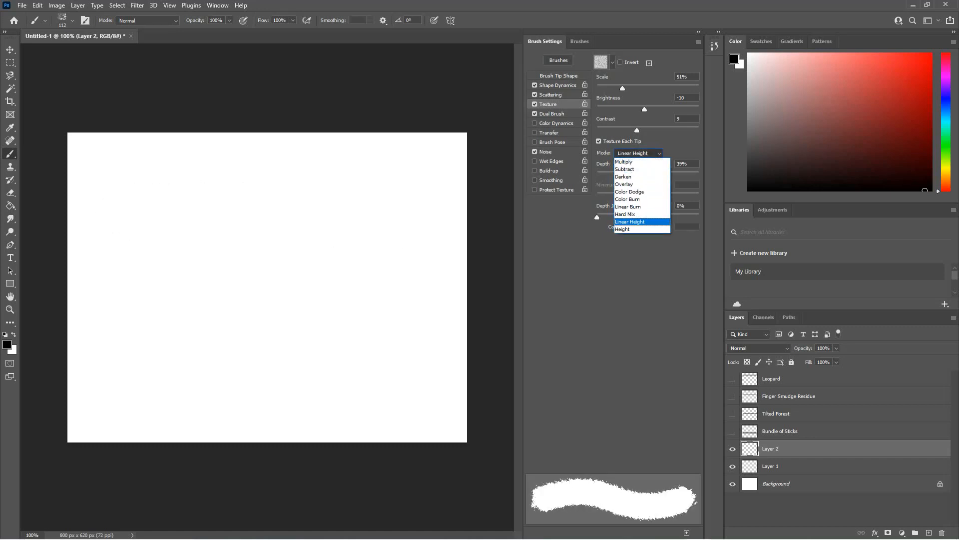
{"action": "left_click", "coordinate": [631, 229]}
{"action": "left_click_drag", "start_coordinate": [417, 230], "coordinate": [184, 231]}
{"action": "key", "text": "ctrl+z"}
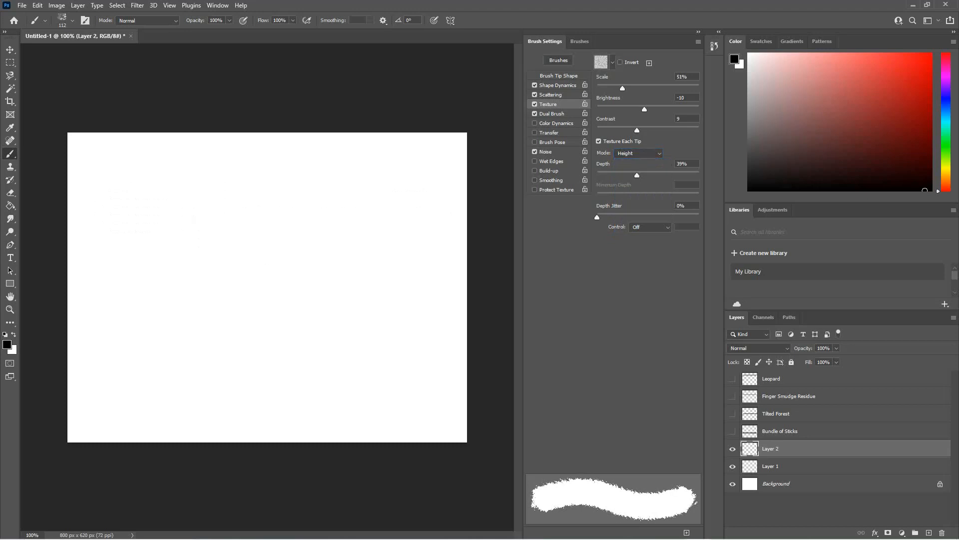
- Set the texture brightness to 141 and contrast to 53, and undo a test stroke on Layer 2
{"action": "mouse_move", "coordinate": [645, 109]}
{"action": "left_mouse_down"}
{"action": "mouse_move", "coordinate": [668, 109]}
{"action": "mouse_move", "coordinate": [621, 109]}
{"action": "mouse_move", "coordinate": [696, 109]}
{"action": "left_mouse_up"}
{"action": "left_click_drag", "start_coordinate": [637, 130], "coordinate": [667, 129]}
{"action": "left_click_drag", "start_coordinate": [368, 246], "coordinate": [150, 243]}
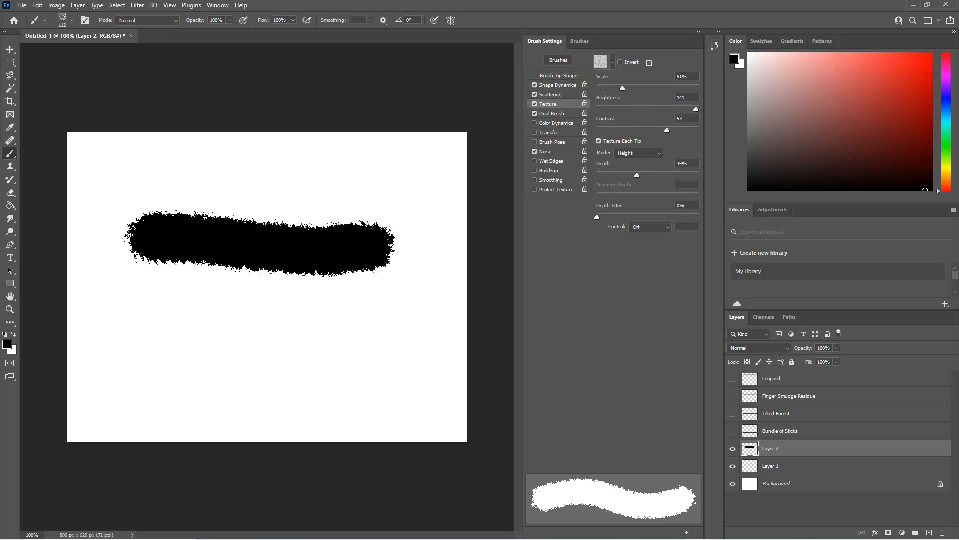
{"action": "key", "text": "ctrl+z"}
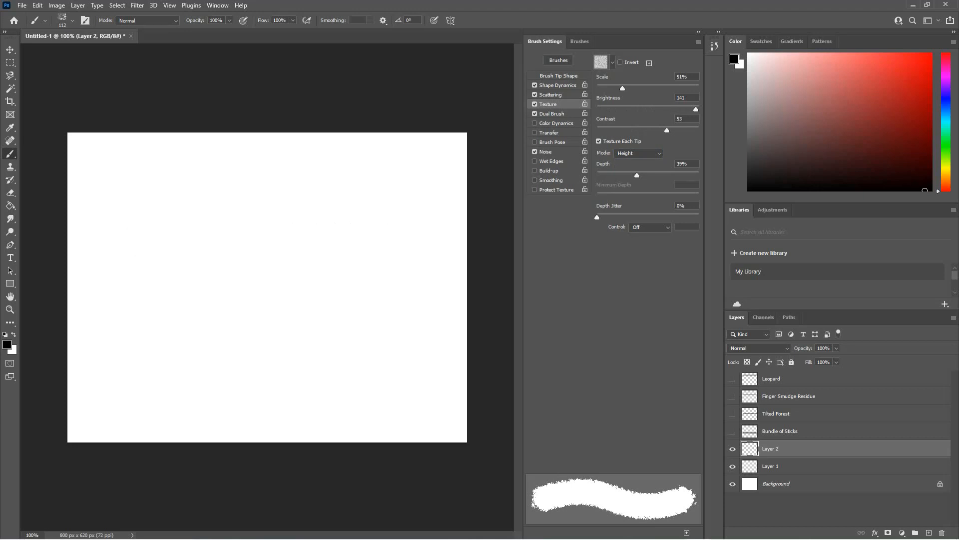
- Set the texture brightness to -150 and depth to 69%, testing each change with a horizontal stroke on Layer 2
{"action": "left_click_drag", "start_coordinate": [695, 109], "coordinate": [597, 109]}
{"action": "left_click_drag", "start_coordinate": [80, 200], "coordinate": [363, 200]}
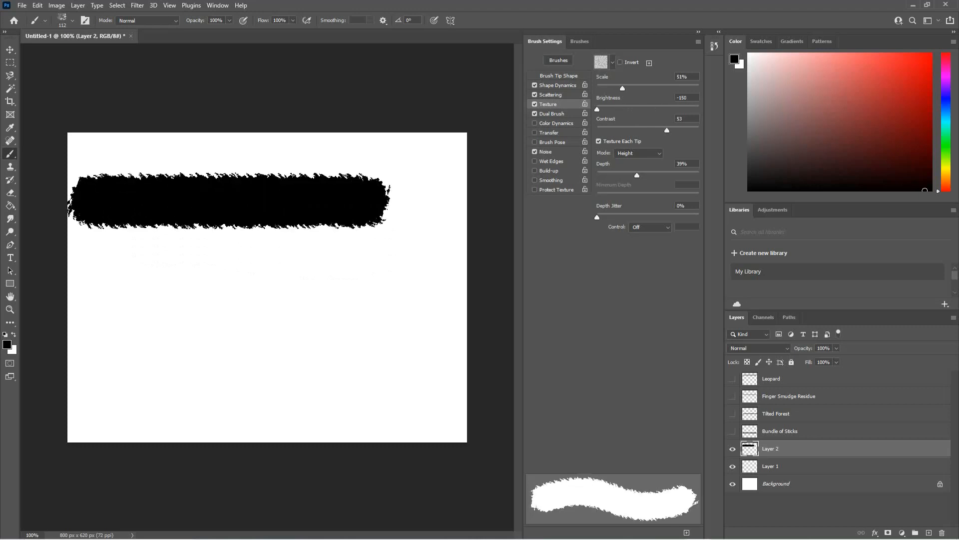
{"action": "key", "text": "ctrl+z"}
{"action": "left_click_drag", "start_coordinate": [637, 175], "coordinate": [667, 174]}
{"action": "mouse_move", "coordinate": [316, 215]}
{"action": "left_mouse_down"}
{"action": "mouse_move", "coordinate": [467, 220]}
{"action": "mouse_move", "coordinate": [70, 206]}
{"action": "left_mouse_up"}
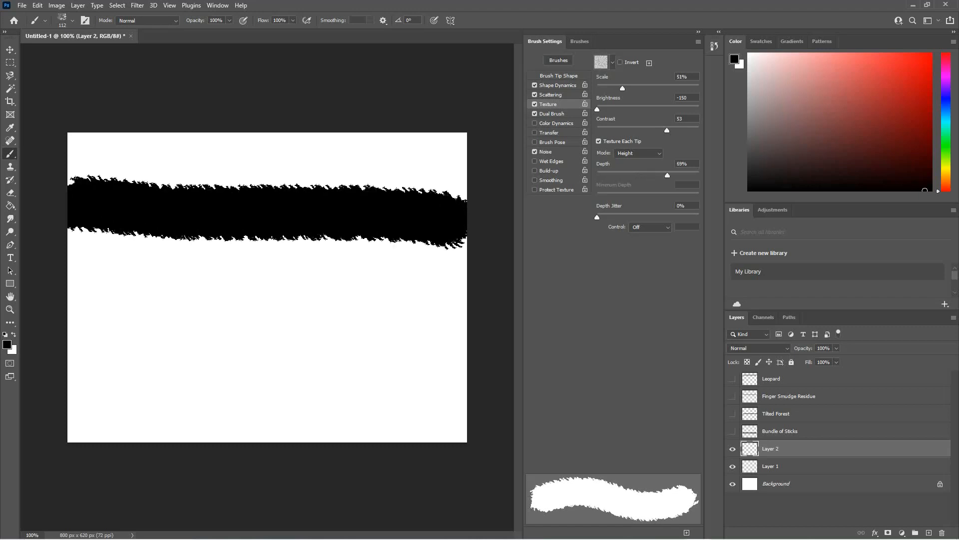
- Undo the existing stroke, set the texture depth jitter to 62%, and undo a horizontal test stroke on Layer 2
{"action": "key", "text": "ctrl+z"}
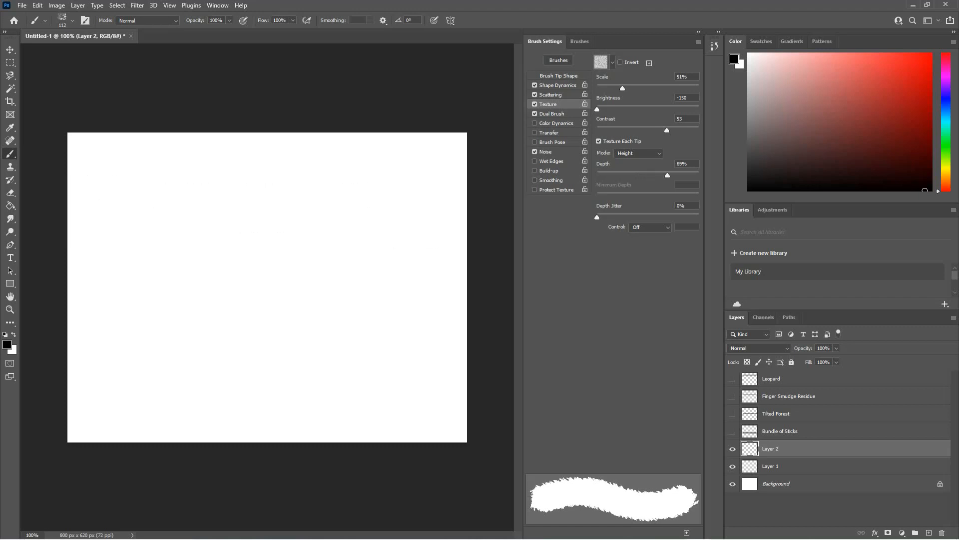
{"action": "left_click_drag", "start_coordinate": [597, 217], "coordinate": [659, 217]}
{"action": "left_click", "coordinate": [416, 214]}
{"action": "left_click_drag", "start_coordinate": [416, 213], "coordinate": [146, 212]}
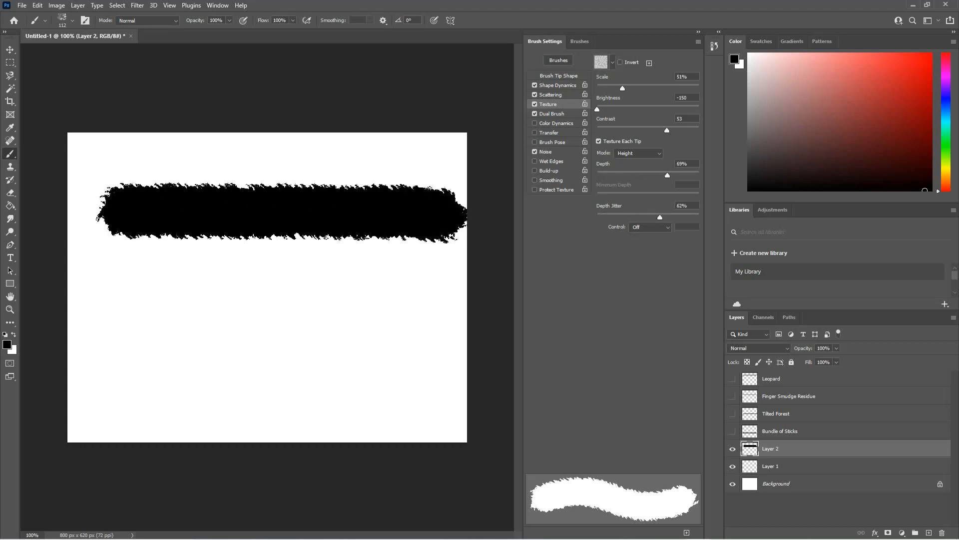
{"action": "key", "text": "ctrl+z"}
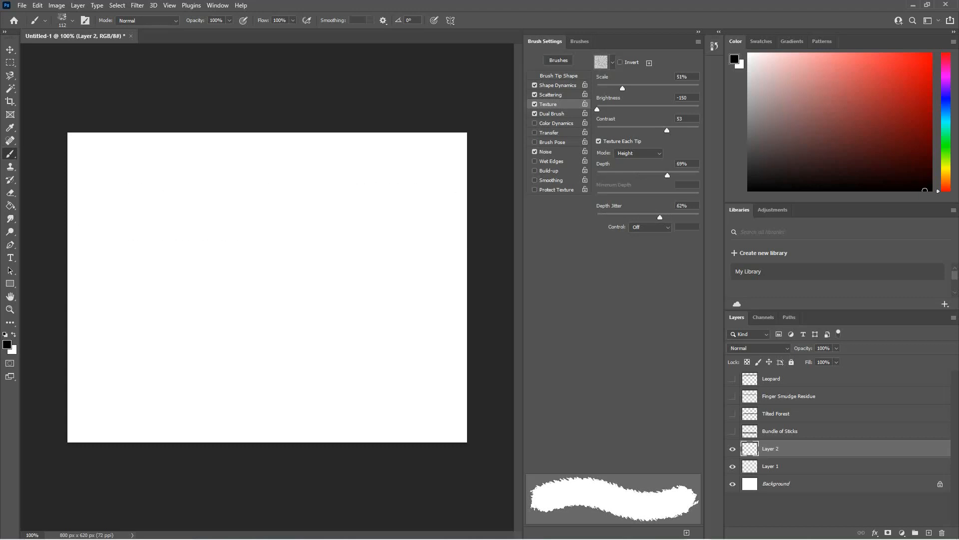
- Try the first Grass pattern as the brush texture with a horizontal stroke on Layer 2
{"action": "left_click", "coordinate": [613, 62]}
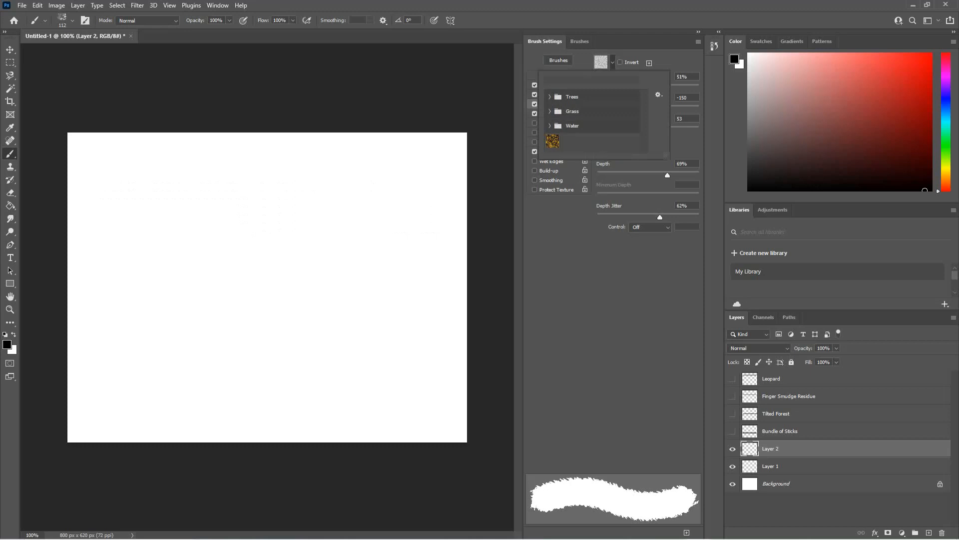
{"action": "left_click", "coordinate": [550, 111]}
{"action": "left_click", "coordinate": [562, 127]}
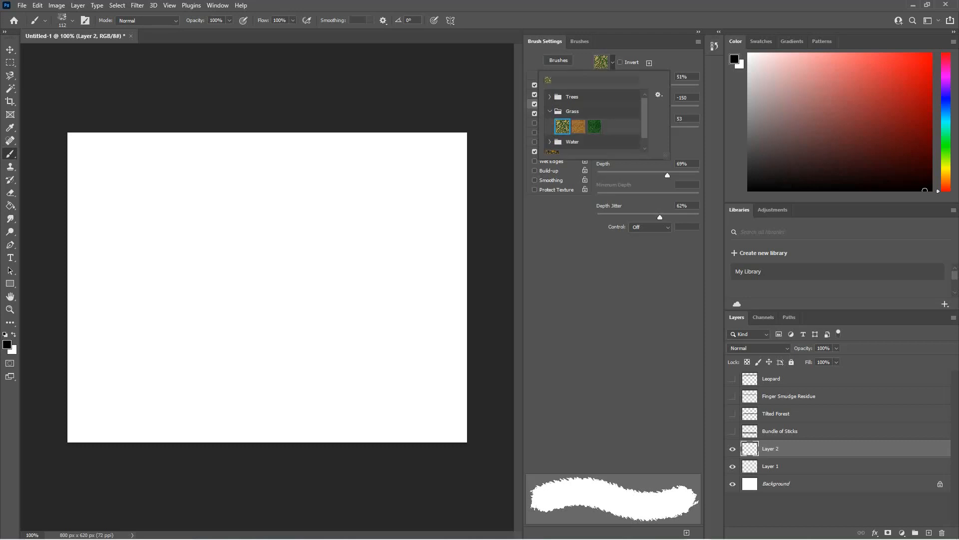
{"action": "key", "text": "Escape"}
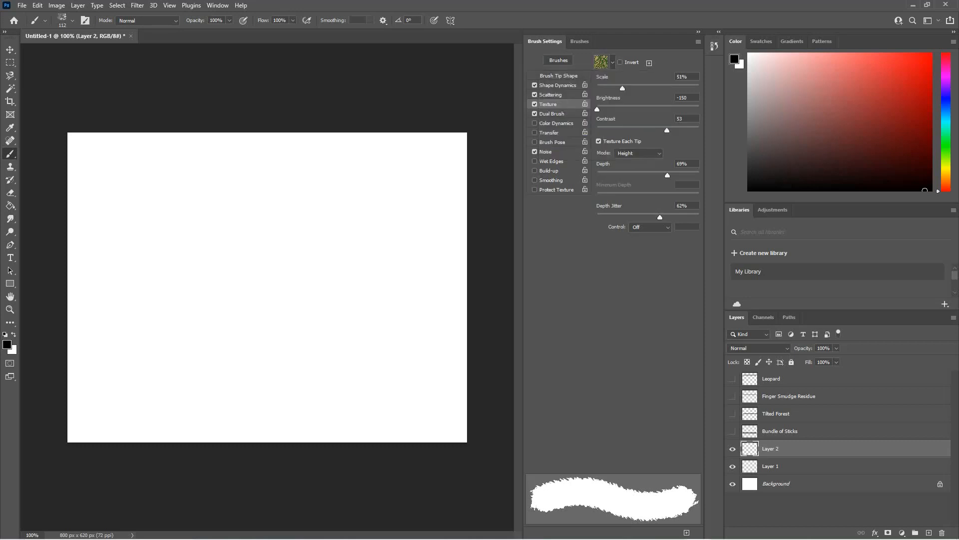
{"action": "left_click_drag", "start_coordinate": [134, 220], "coordinate": [400, 227]}
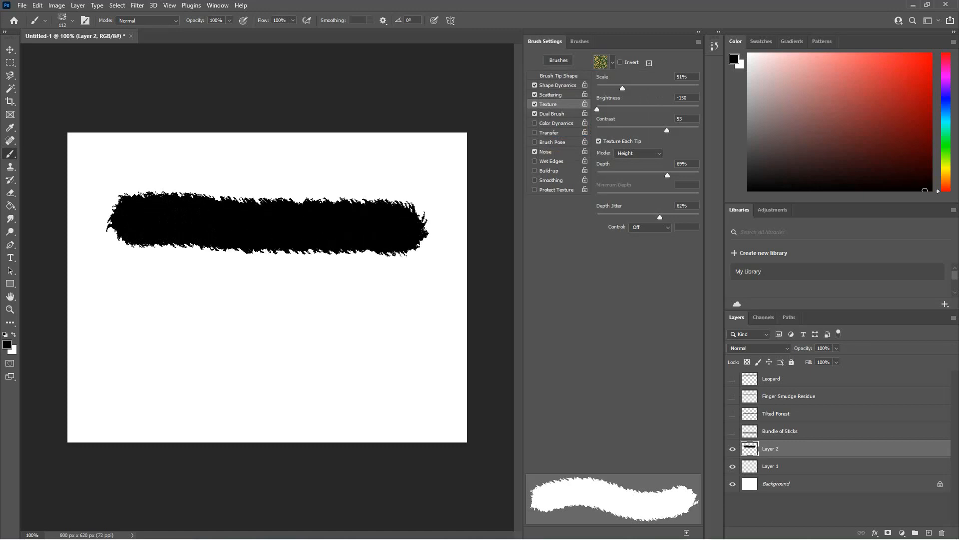
- Set the brush texture to the fourth Trees pattern, paint a second test stroke, and undo both strokes
{"action": "left_click", "coordinate": [613, 63]}
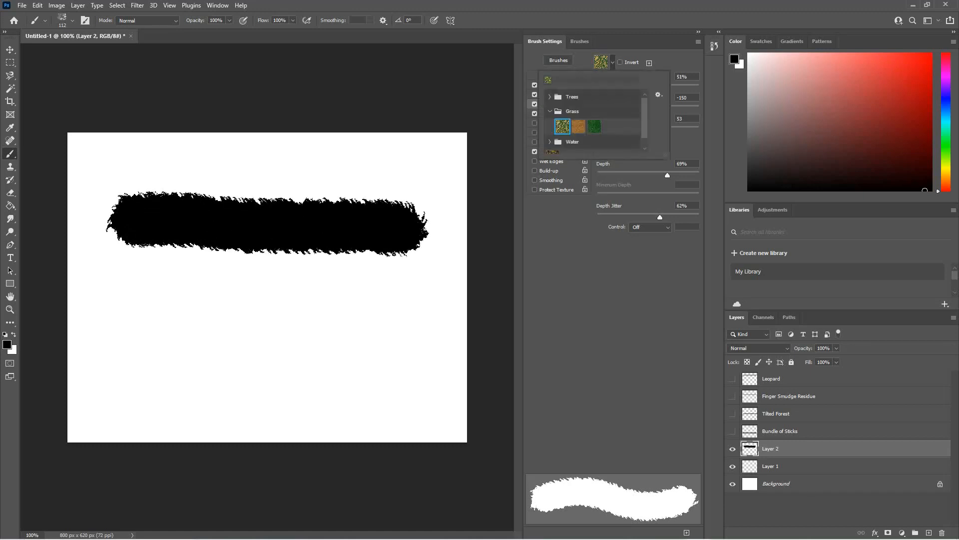
{"action": "left_click", "coordinate": [572, 97]}
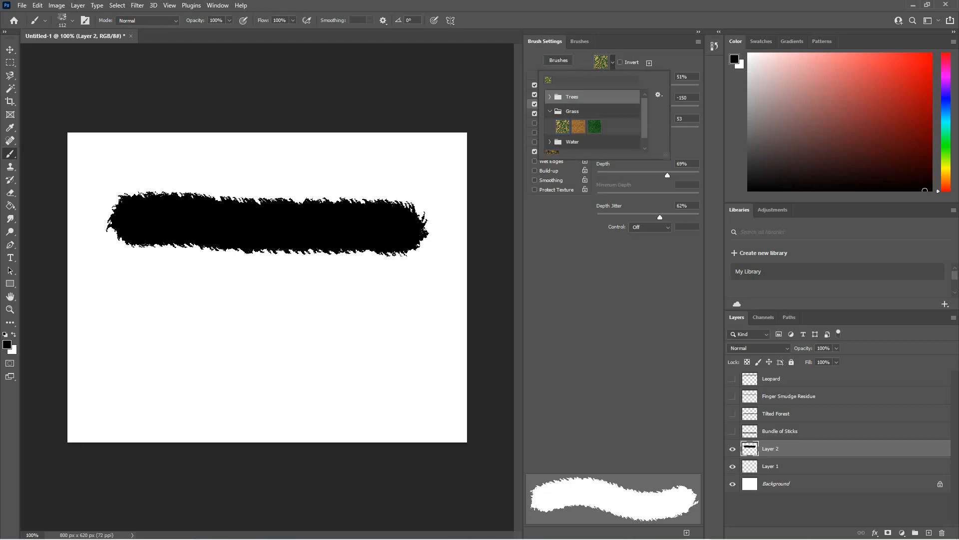
{"action": "left_click", "coordinate": [550, 97]}
{"action": "left_click", "coordinate": [610, 112]}
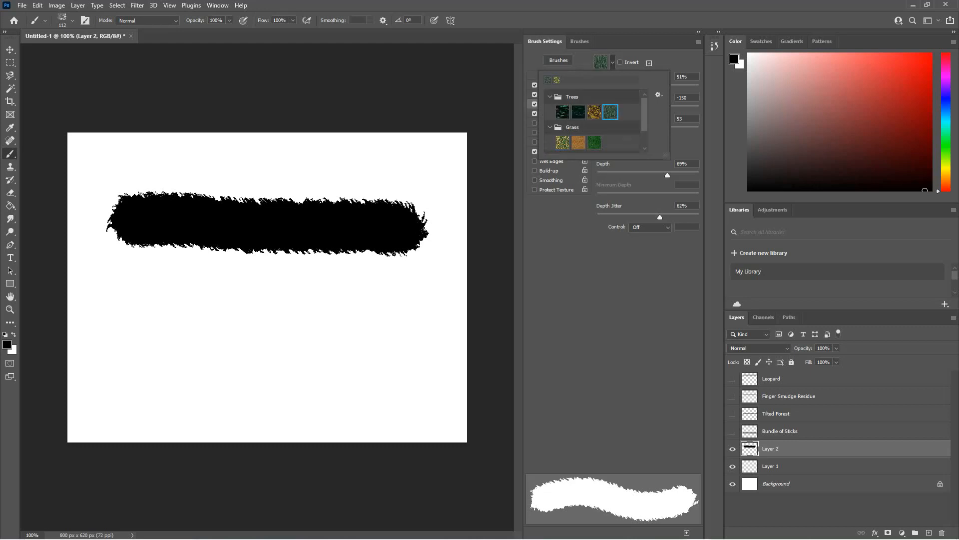
{"action": "left_click_drag", "start_coordinate": [153, 301], "coordinate": [376, 304]}
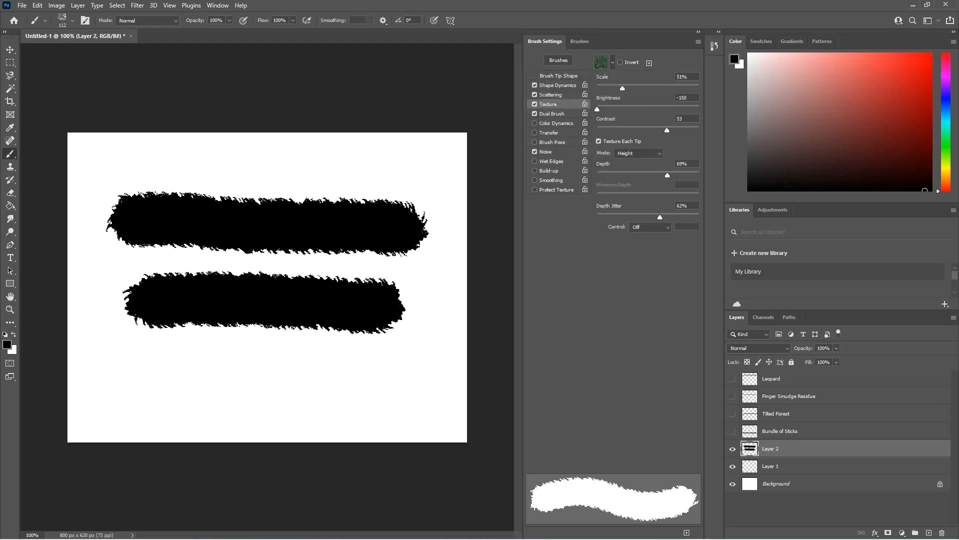
{"action": "key", "text": "ctrl+z"}
{"action": "key", "text": "ctrl+z"}
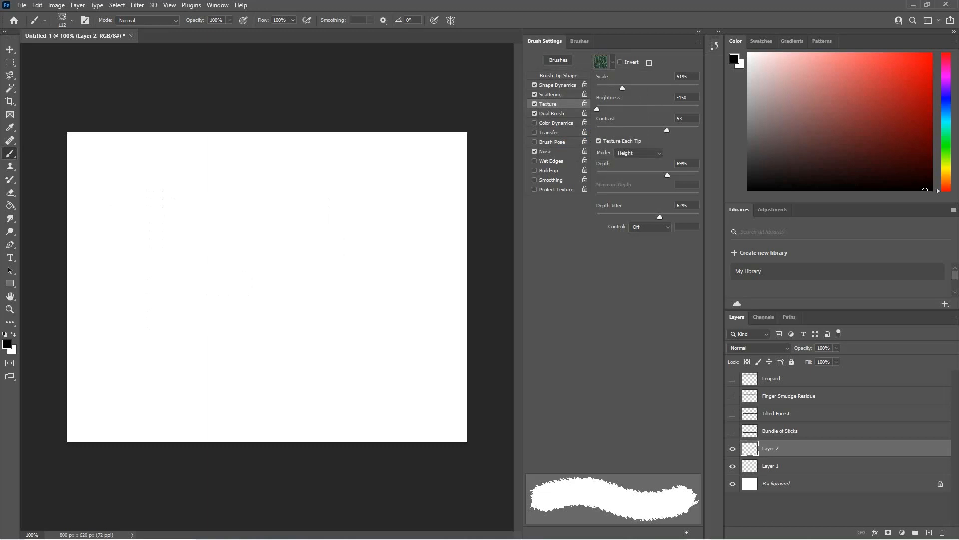
- Invert the brush's texture pattern and undo a horizontal test stroke on Layer 2
{"action": "left_click", "coordinate": [621, 62]}
{"action": "left_click_drag", "start_coordinate": [457, 192], "coordinate": [202, 194]}
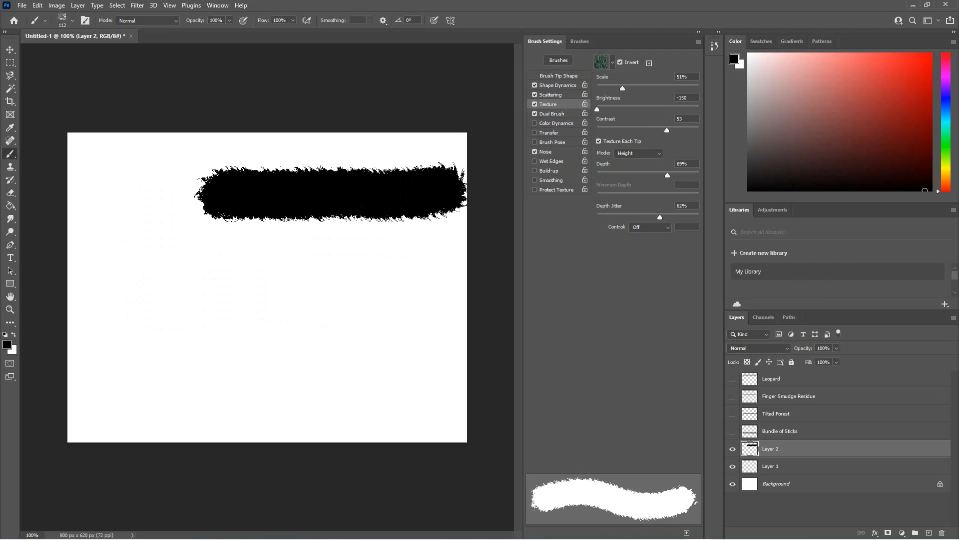
{"action": "key", "text": "ctrl+z"}
{"action": "left_click", "coordinate": [732, 431]}
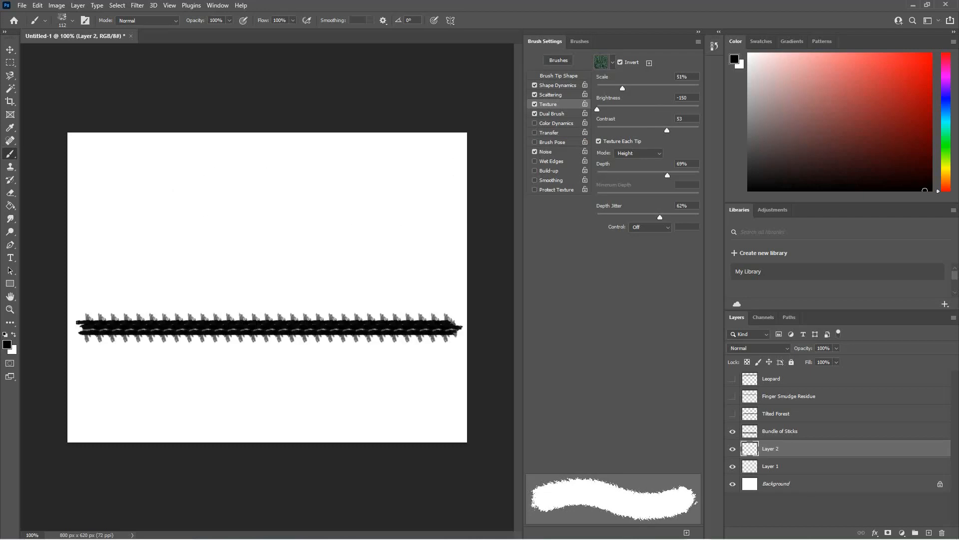
{"action": "left_click", "coordinate": [37, 6]}
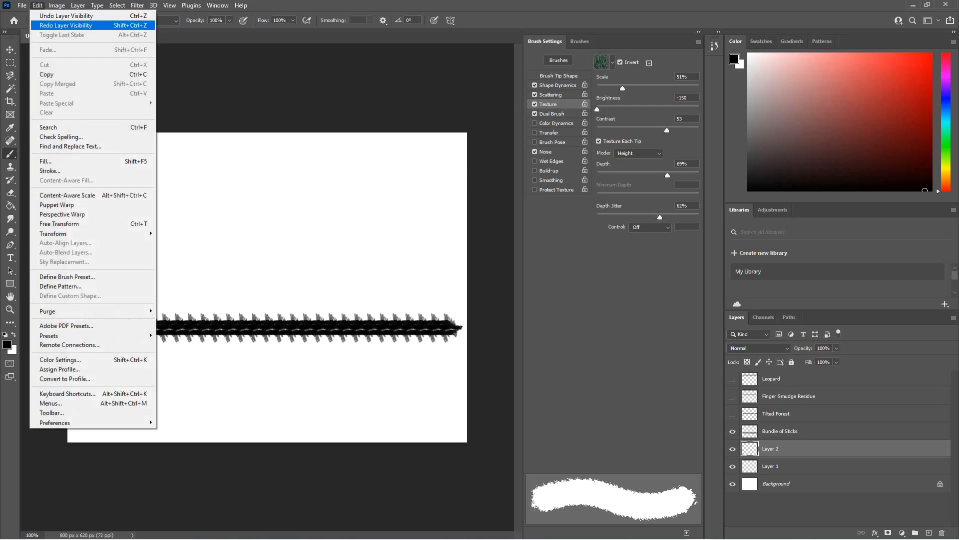
{"action": "left_click", "coordinate": [66, 25]}
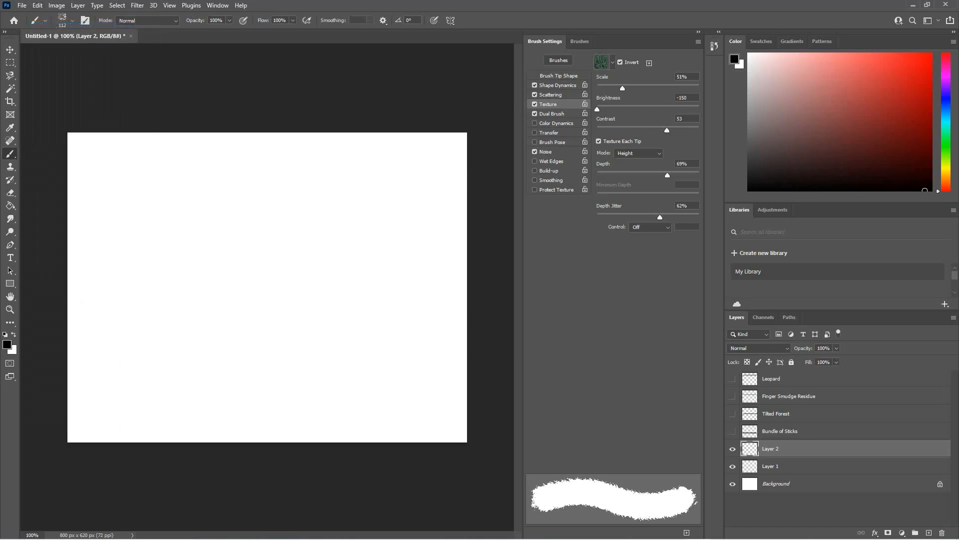
- Enable Color Dynamics with a saturation jitter of 38%, and undo a horizontal test stroke on Layer 2
{"action": "left_click", "coordinate": [556, 123]}
{"action": "left_click_drag", "start_coordinate": [597, 134], "coordinate": [636, 133]}
{"action": "left_click_drag", "start_coordinate": [464, 203], "coordinate": [171, 202]}
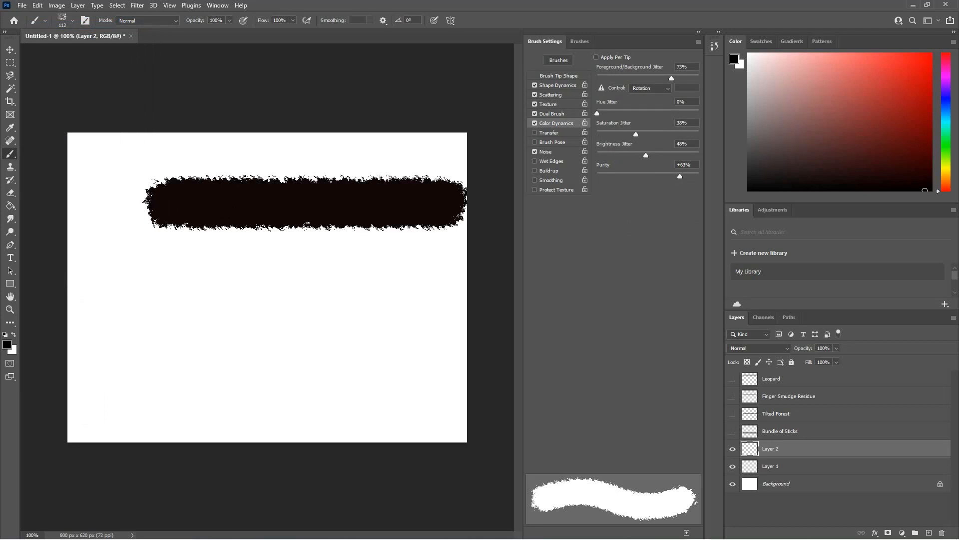
{"action": "key", "text": "ctrl+z"}
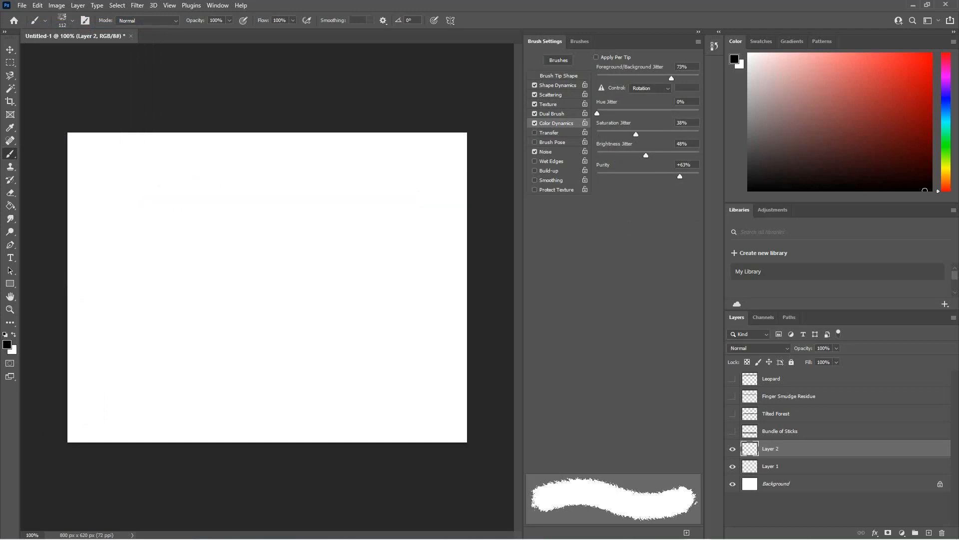
- Try a color purity of -65%, then set it to -3%, undoing a test stroke after each change
{"action": "left_click_drag", "start_coordinate": [680, 176], "coordinate": [615, 176]}
{"action": "left_click", "coordinate": [104, 217]}
{"action": "left_click_drag", "start_coordinate": [104, 217], "coordinate": [356, 218]}
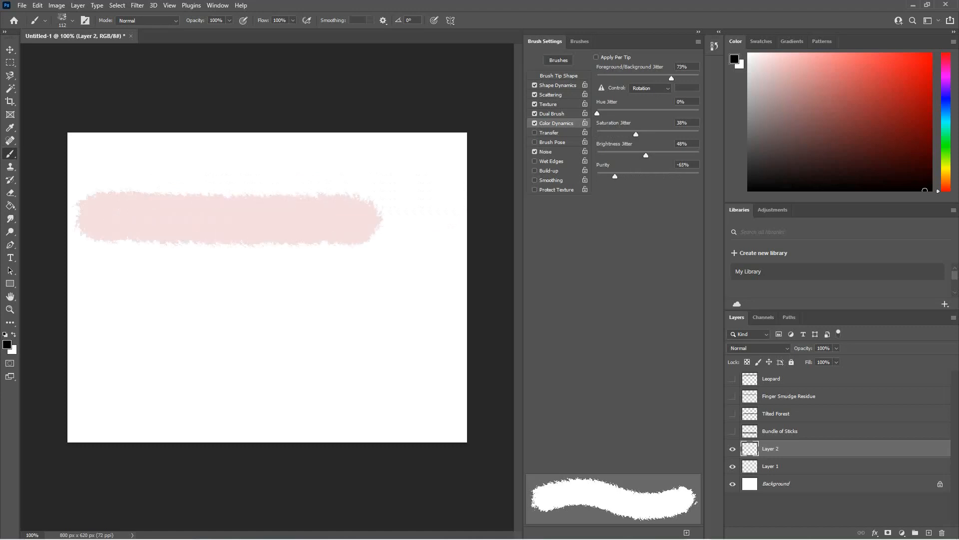
{"action": "key", "text": "ctrl+z"}
{"action": "left_click_drag", "start_coordinate": [615, 175], "coordinate": [648, 176]}
{"action": "left_click_drag", "start_coordinate": [440, 206], "coordinate": [70, 206]}
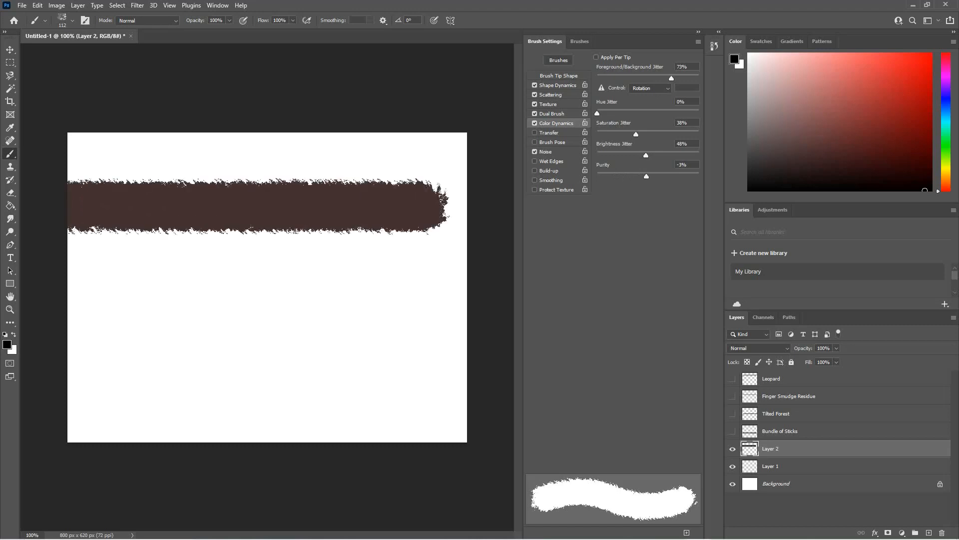
{"action": "key", "text": "ctrl+z"}
- Set the brightness jitter to 6% and saturation jitter to 84%, undoing a test stroke after each change
{"action": "left_click_drag", "start_coordinate": [646, 154], "coordinate": [604, 155]}
{"action": "left_click_drag", "start_coordinate": [95, 222], "coordinate": [415, 225]}
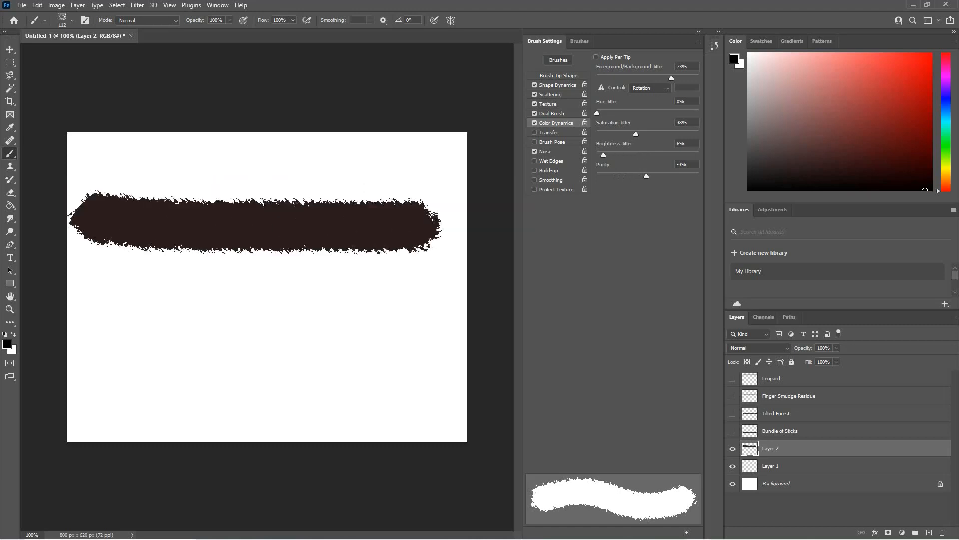
{"action": "key", "text": "ctrl+z"}
{"action": "left_click_drag", "start_coordinate": [635, 134], "coordinate": [682, 134]}
{"action": "left_click_drag", "start_coordinate": [432, 195], "coordinate": [123, 195]}
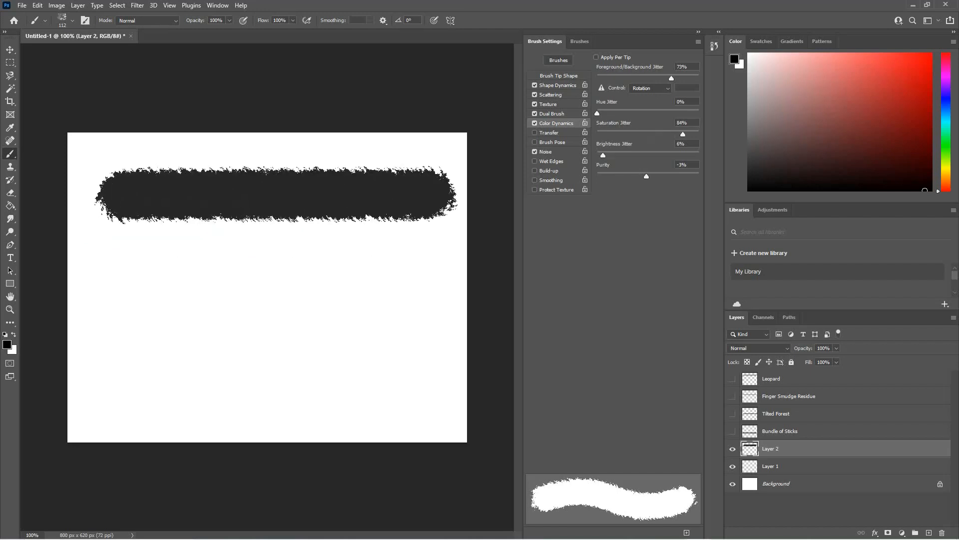
{"action": "key", "text": "ctrl+z"}
- Set the brush's hue jitter to 50% and undo a test stroke on Layer 2
{"action": "left_click_drag", "start_coordinate": [597, 113], "coordinate": [648, 112]}
{"action": "left_click_drag", "start_coordinate": [409, 220], "coordinate": [113, 197]}
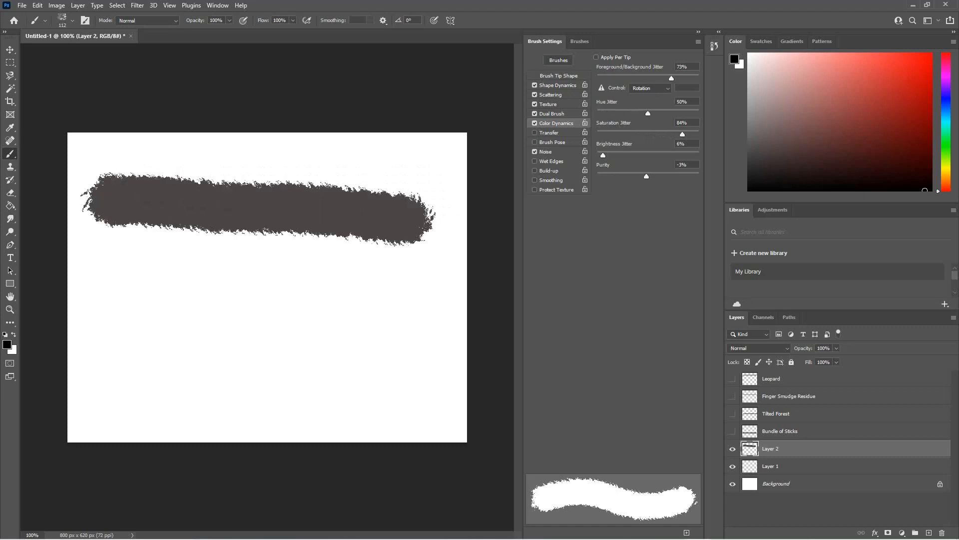
{"action": "key", "text": "ctrl+z"}
- Set the foreground/background jitter control to Dial, and undo two test strokes on Layer 2
{"action": "left_click", "coordinate": [650, 89]}
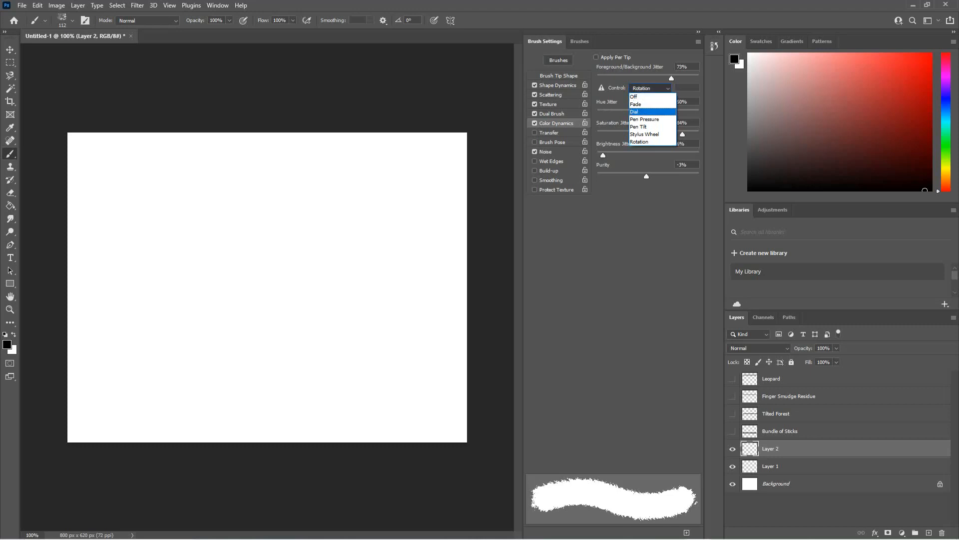
{"action": "key", "text": "Return"}
{"action": "left_click_drag", "start_coordinate": [412, 206], "coordinate": [75, 212]}
{"action": "left_click_drag", "start_coordinate": [153, 303], "coordinate": [359, 325]}
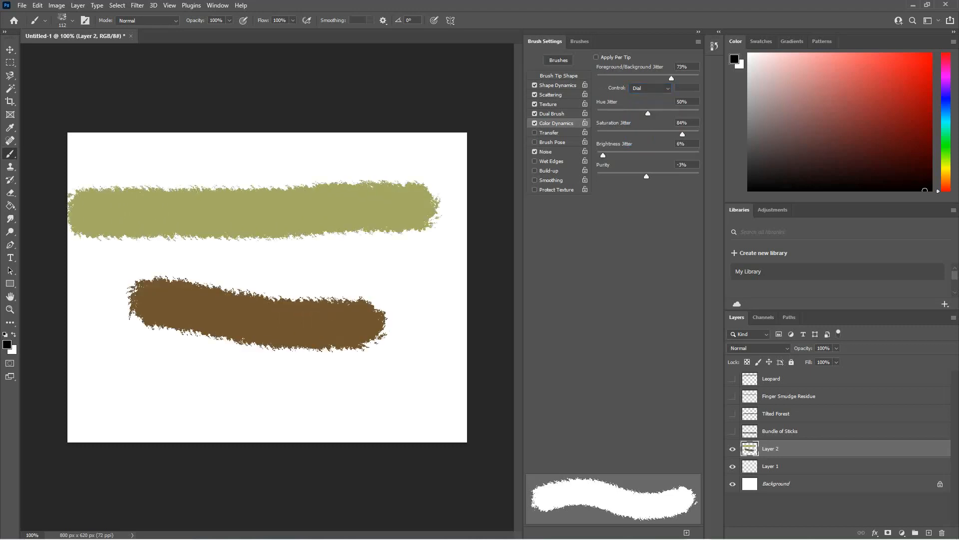
{"action": "key", "text": "ctrl+z"}
{"action": "key", "text": "ctrl+z"}
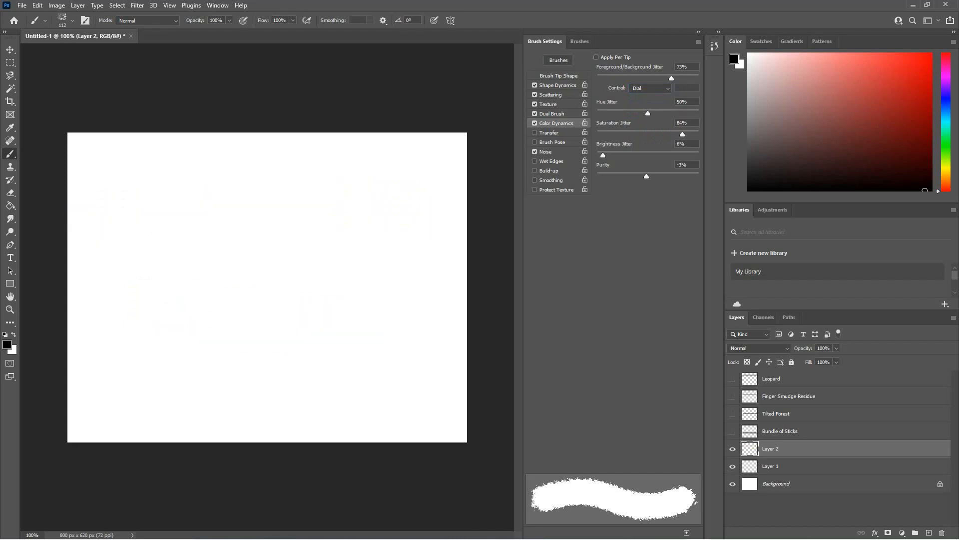
- Set the foreground/background jitter to 18% and undo a horizontal test stroke on Layer 2
{"action": "left_click_drag", "start_coordinate": [672, 78], "coordinate": [615, 78]}
{"action": "left_click_drag", "start_coordinate": [143, 242], "coordinate": [410, 244]}
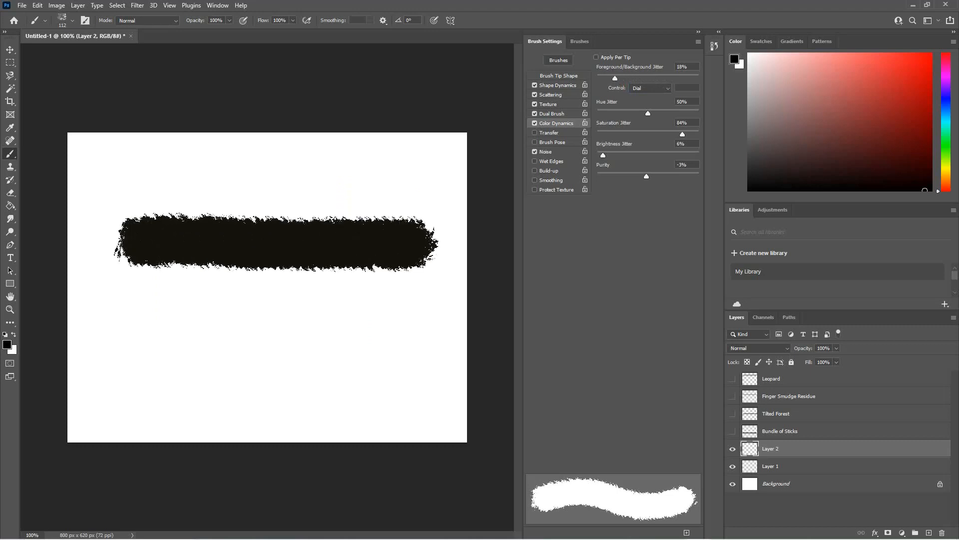
{"action": "key", "text": "ctrl+z"}
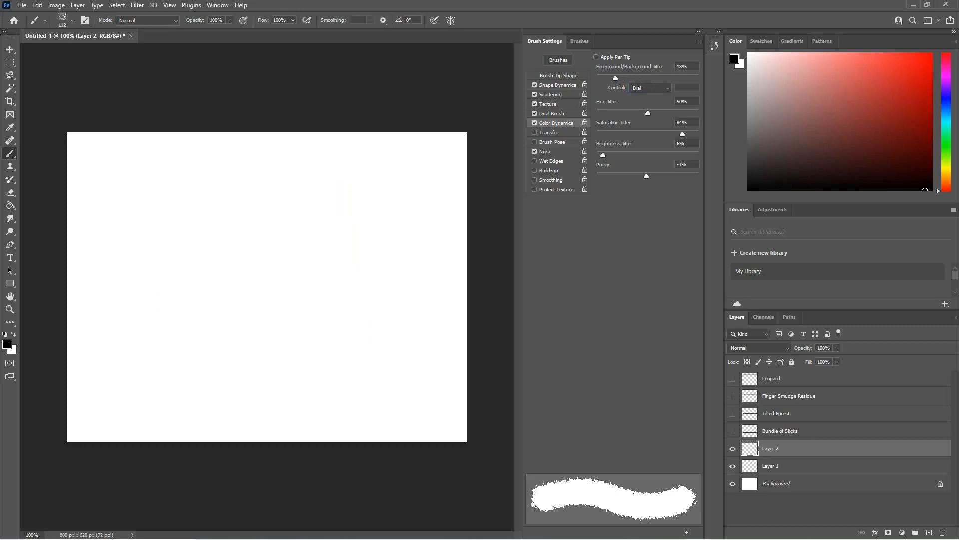
- Enable Transfer with a flow jitter of 41% and an opacity jitter of 59%, and undo a test stroke
{"action": "left_click", "coordinate": [549, 132]}
{"action": "mouse_move", "coordinate": [597, 116]}
{"action": "left_mouse_down"}
{"action": "mouse_move", "coordinate": [664, 115]}
{"action": "mouse_move", "coordinate": [616, 116]}
{"action": "mouse_move", "coordinate": [639, 116]}
{"action": "left_mouse_up"}
{"action": "left_click_drag", "start_coordinate": [610, 70], "coordinate": [657, 70]}
{"action": "left_click_drag", "start_coordinate": [425, 234], "coordinate": [75, 234]}
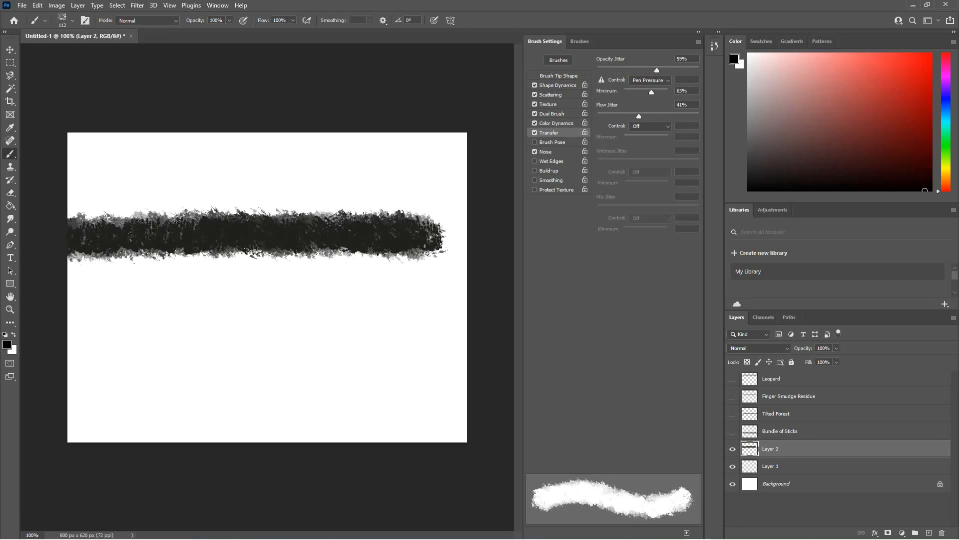
{"action": "key", "text": "ctrl+z"}
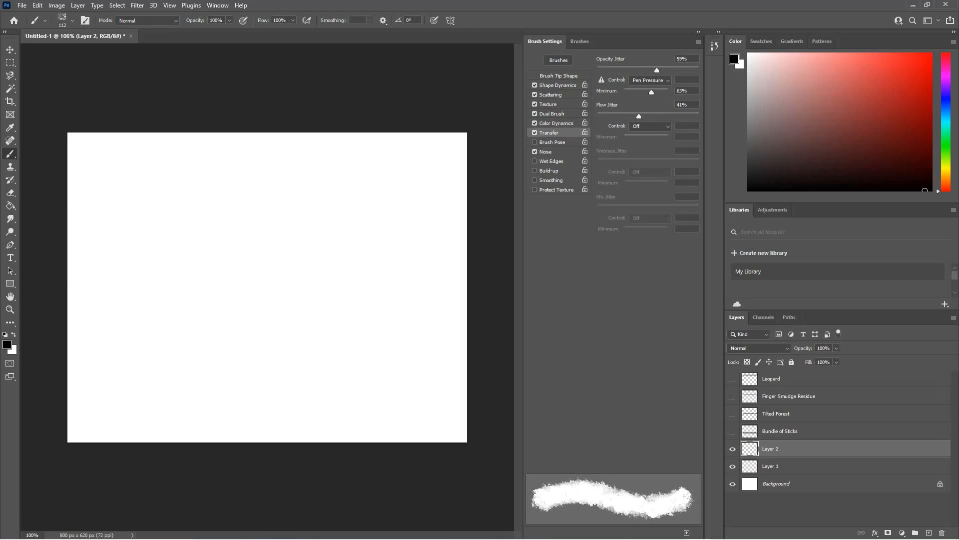
- Set the opacity jitter to 89% and flow jitter to 78%, undoing a test stroke after each change
{"action": "left_click_drag", "start_coordinate": [657, 70], "coordinate": [687, 70]}
{"action": "mouse_move", "coordinate": [437, 212]}
{"action": "left_mouse_down"}
{"action": "mouse_move", "coordinate": [245, 208]}
{"action": "mouse_move", "coordinate": [72, 232]}
{"action": "left_mouse_up"}
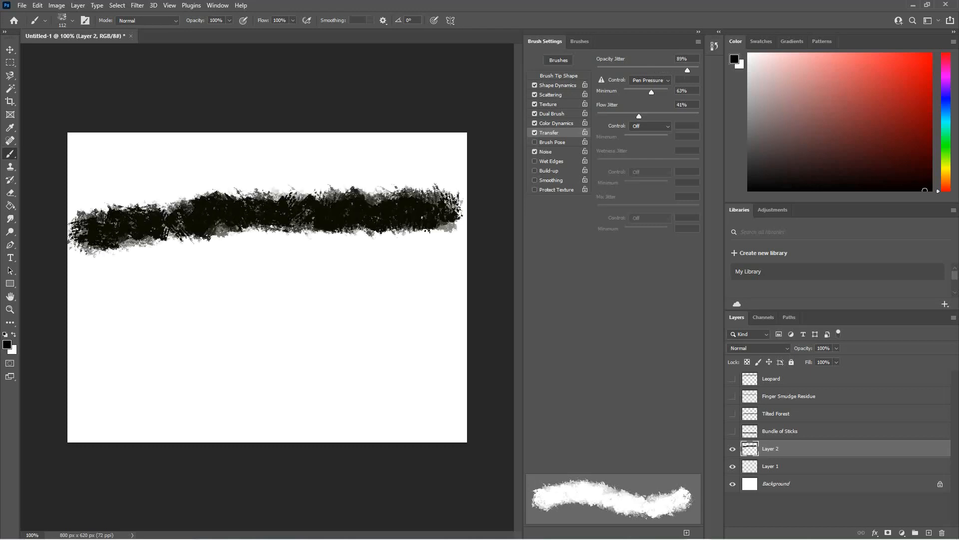
{"action": "key", "text": "ctrl+z"}
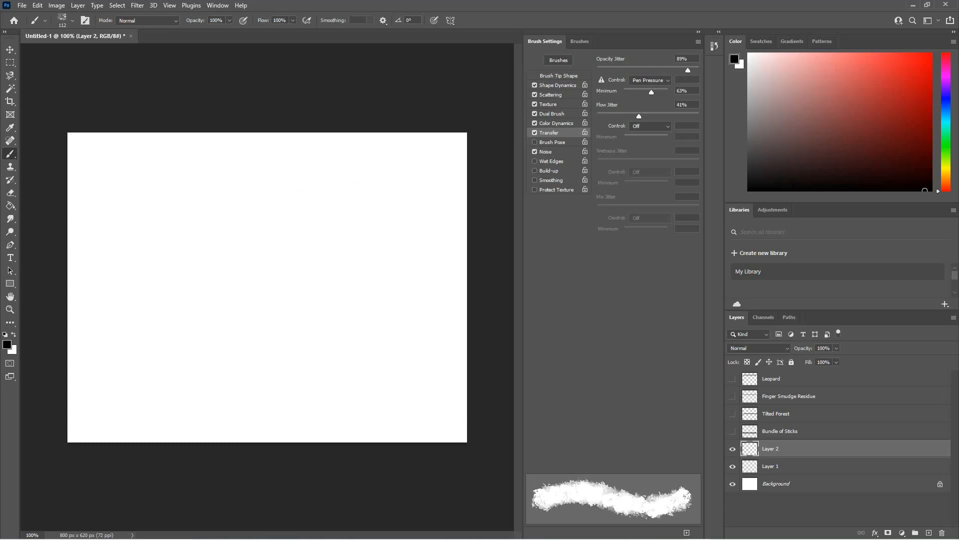
{"action": "left_click_drag", "start_coordinate": [639, 116], "coordinate": [676, 116]}
{"action": "mouse_move", "coordinate": [467, 227]}
{"action": "left_mouse_down"}
{"action": "mouse_move", "coordinate": [163, 234]}
{"action": "mouse_move", "coordinate": [100, 250]}
{"action": "left_mouse_up"}
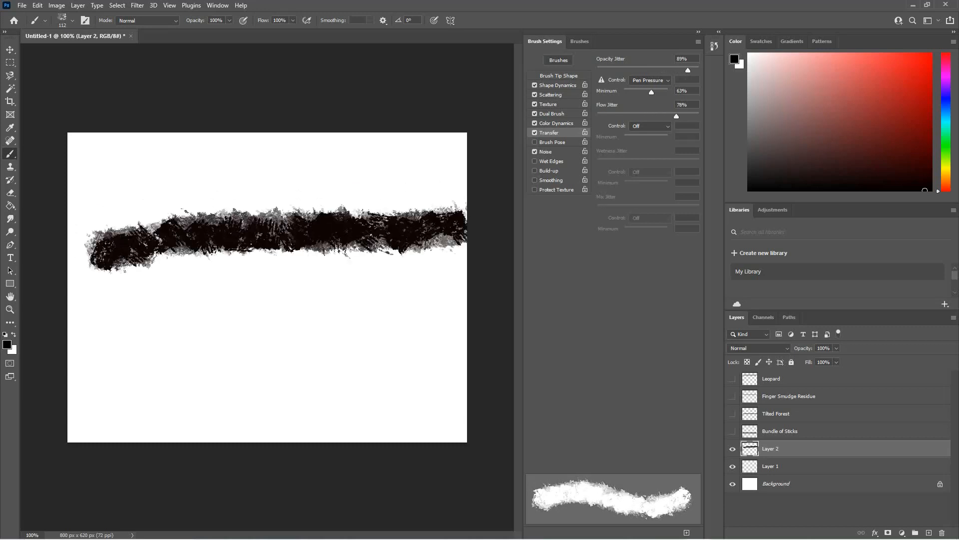
{"action": "key", "text": "ctrl+z"}
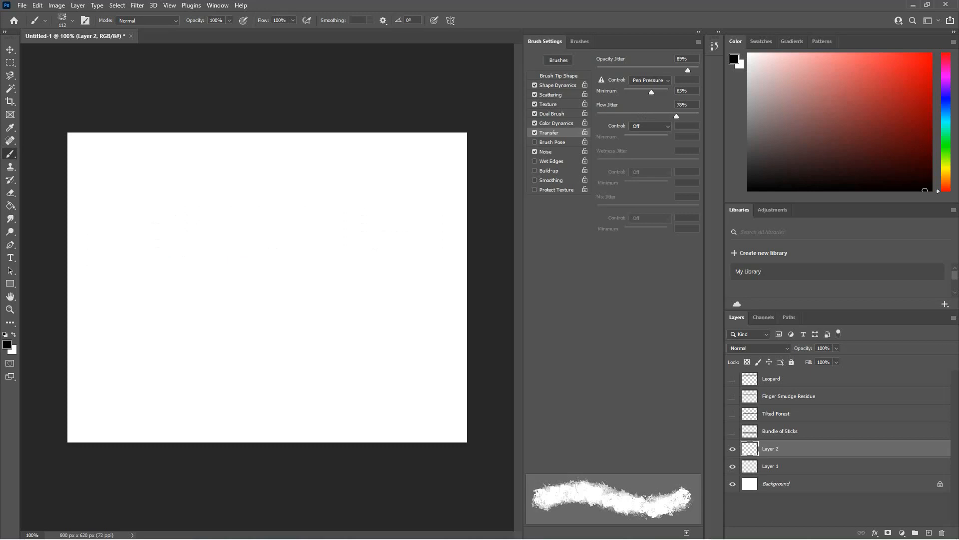
- Set the opacity jitter control to Pen Tilt and undo a horizontal test stroke on Layer 2
{"action": "left_click", "coordinate": [649, 80]}
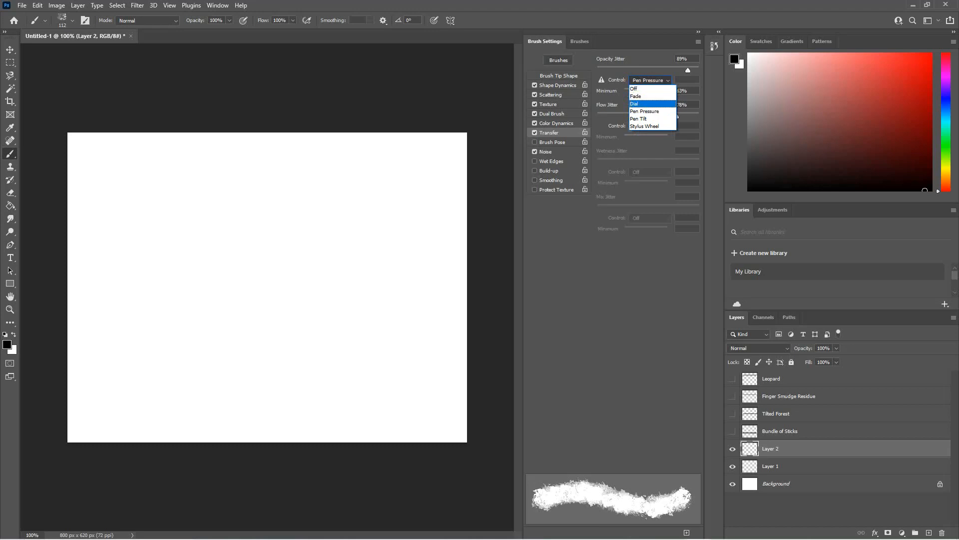
{"action": "left_click", "coordinate": [644, 119]}
{"action": "left_click_drag", "start_coordinate": [433, 229], "coordinate": [121, 242]}
{"action": "key", "text": "ctrl+z"}
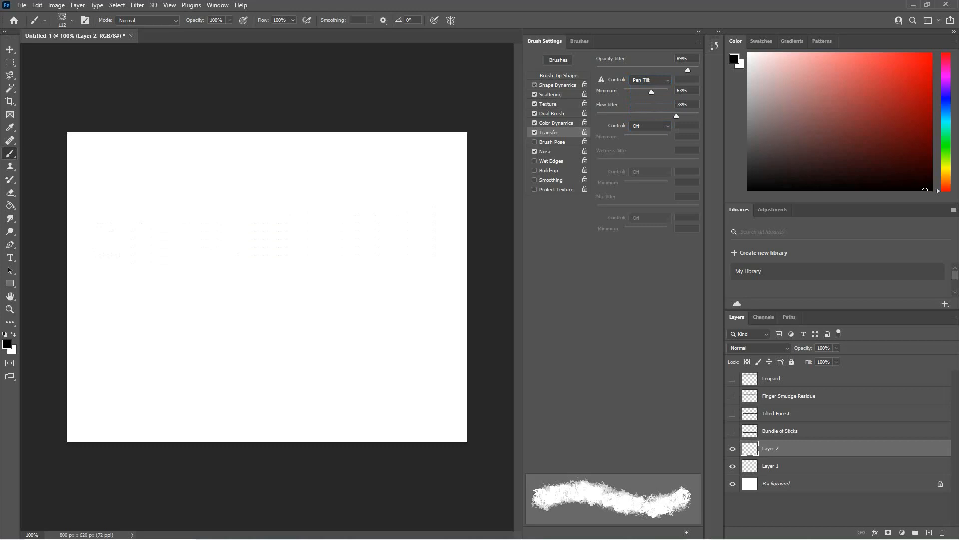
- Flatten the brush tip to 13% roundness and paint a horizontal test stroke across Layer 2
{"action": "left_click", "coordinate": [558, 86]}
{"action": "left_click", "coordinate": [559, 76]}
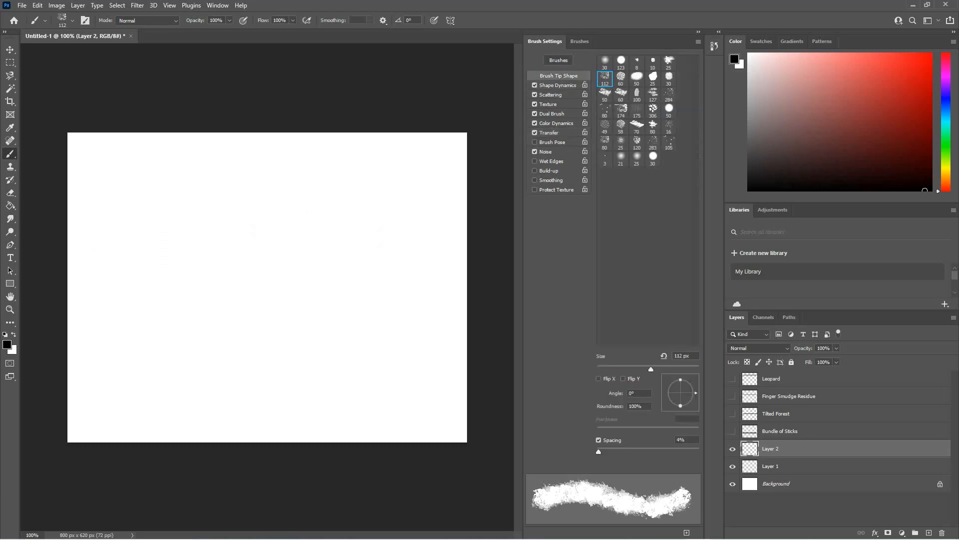
{"action": "left_click_drag", "start_coordinate": [681, 379], "coordinate": [680, 391]}
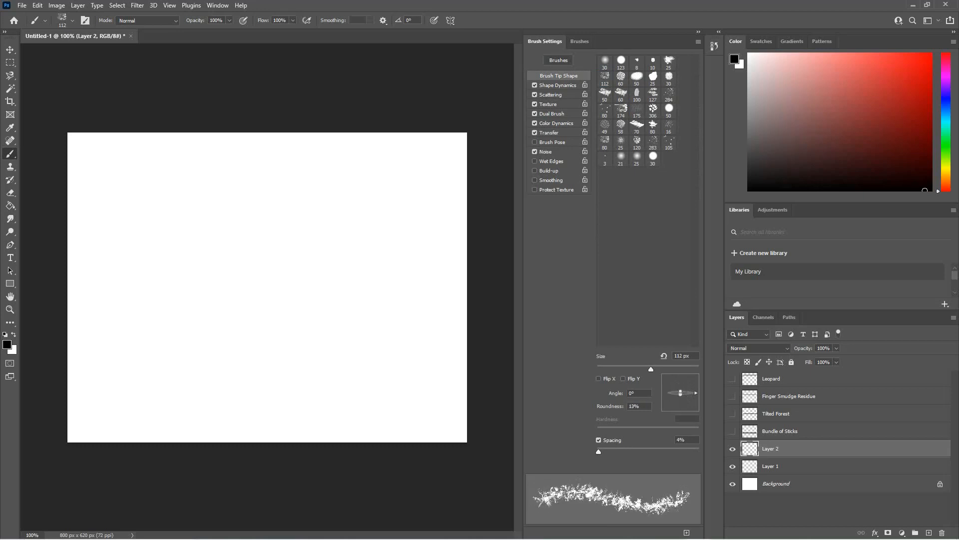
{"action": "left_click_drag", "start_coordinate": [439, 242], "coordinate": [63, 239]}
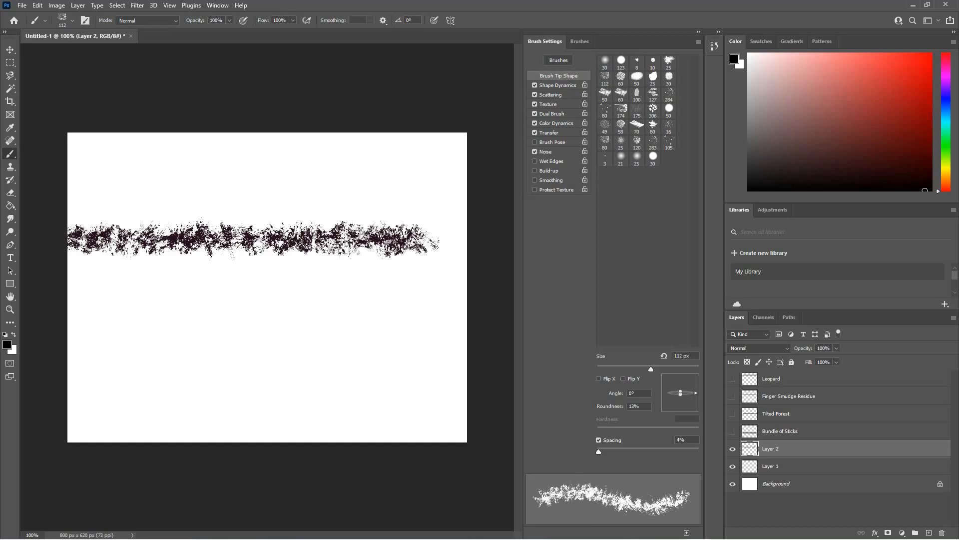
- Enable Wet Edges, paint a second test stroke below the first, and undo both strokes
{"action": "left_click", "coordinate": [534, 161]}
{"action": "left_click_drag", "start_coordinate": [469, 294], "coordinate": [92, 327]}
{"action": "key", "text": "ctrl+z"}
{"action": "key", "text": "ctrl+z"}
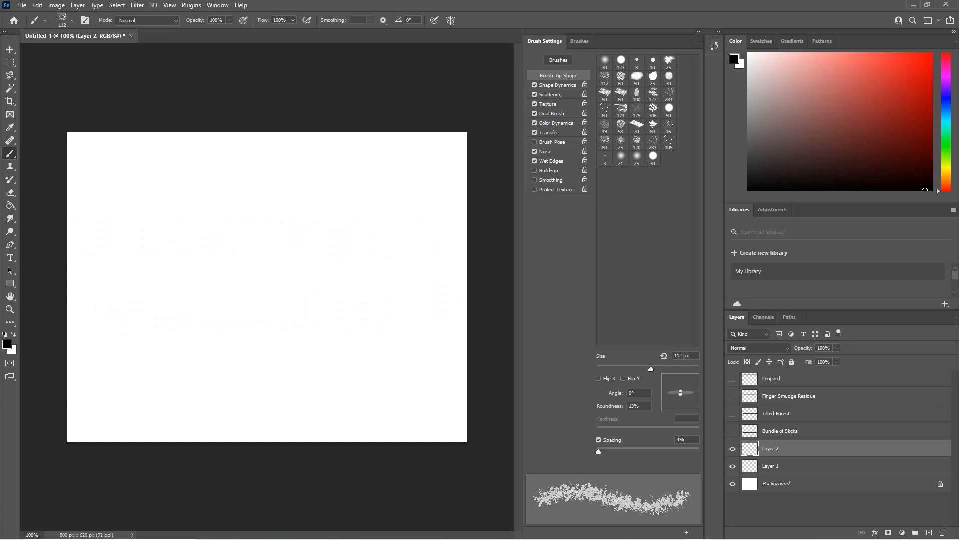
- Enable Smoothing for the brush, then check it and the Transfer settings with two test strokes, undoing each
{"action": "left_click", "coordinate": [535, 180]}
{"action": "mouse_move", "coordinate": [438, 247]}
{"action": "left_mouse_down"}
{"action": "mouse_move", "coordinate": [225, 252]}
{"action": "mouse_move", "coordinate": [70, 240]}
{"action": "left_mouse_up"}
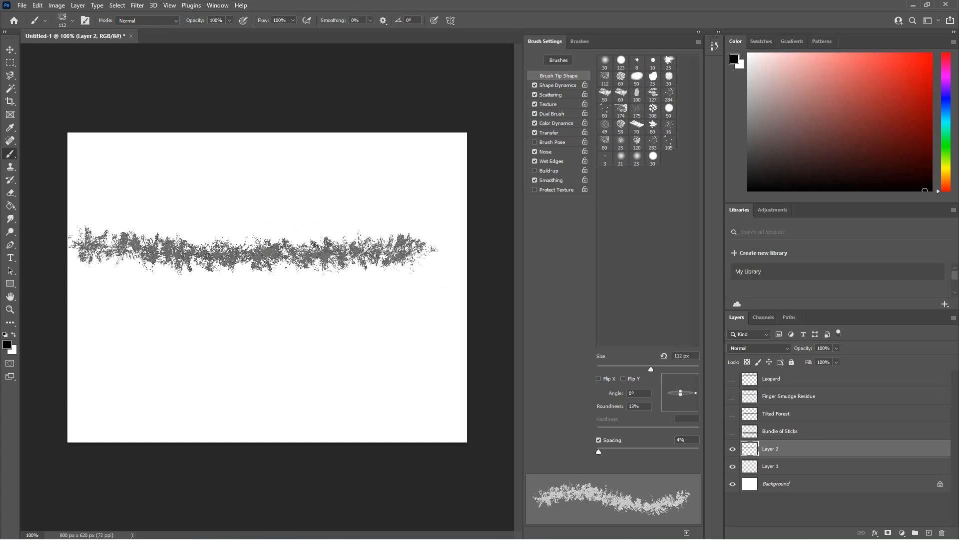
{"action": "key", "text": "ctrl+z"}
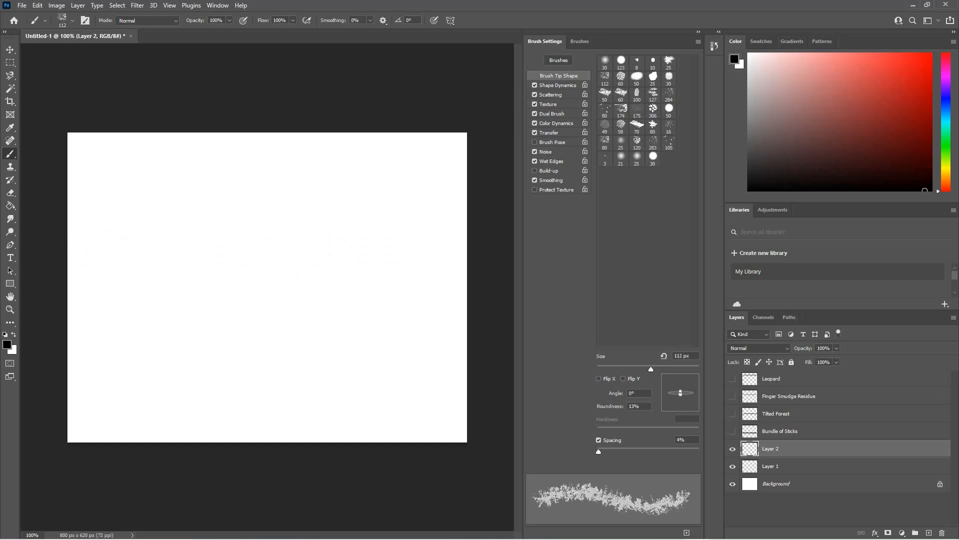
{"action": "left_click", "coordinate": [549, 133]}
{"action": "mouse_move", "coordinate": [459, 213]}
{"action": "left_mouse_down"}
{"action": "mouse_move", "coordinate": [306, 241]}
{"action": "mouse_move", "coordinate": [133, 258]}
{"action": "left_mouse_up"}
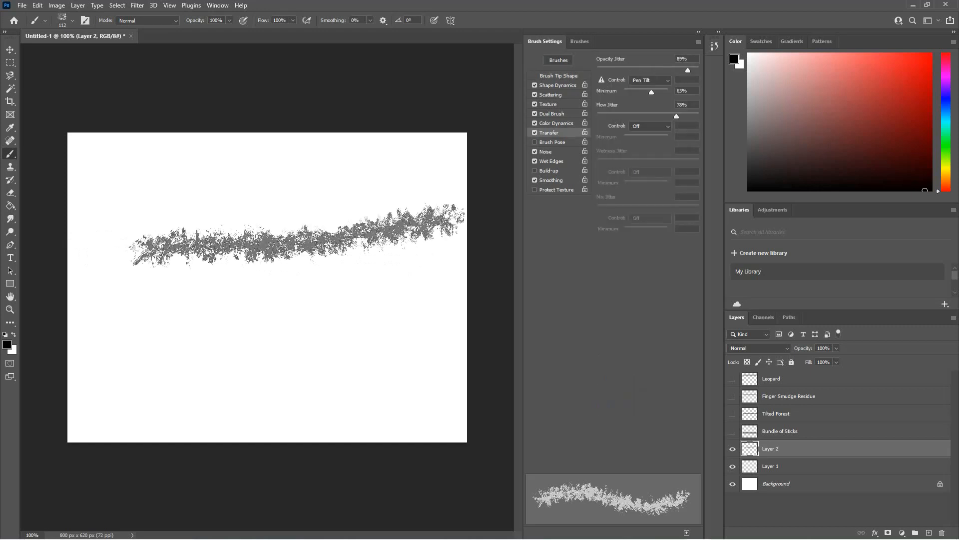
{"action": "key", "text": "ctrl+z"}
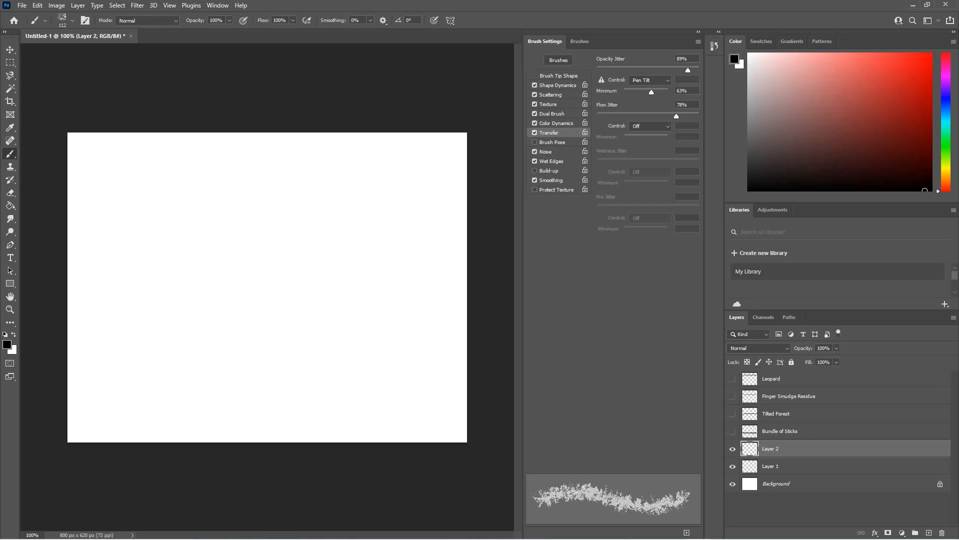
- Set the brush scatter to 495% and count jitter to 65%, undoing the two test strokes
{"action": "left_click", "coordinate": [551, 95]}
{"action": "left_click_drag", "start_coordinate": [598, 70], "coordinate": [648, 70]}
{"action": "left_click_drag", "start_coordinate": [415, 192], "coordinate": [74, 202]}
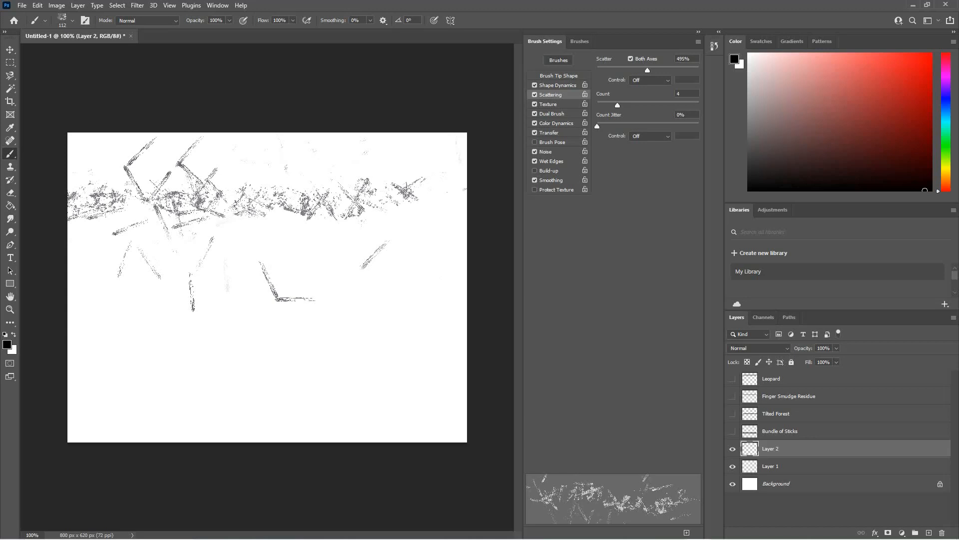
{"action": "left_click_drag", "start_coordinate": [597, 126], "coordinate": [664, 126]}
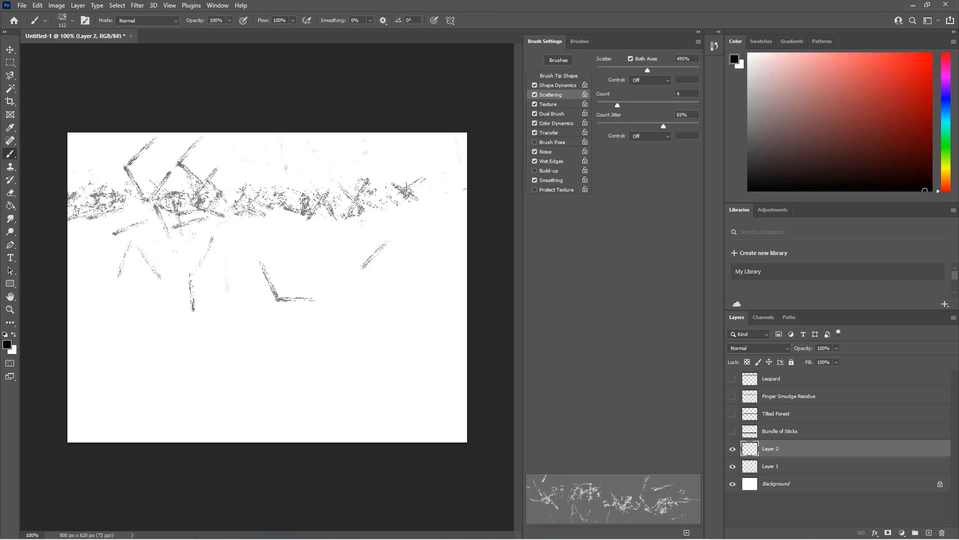
{"action": "left_click_drag", "start_coordinate": [424, 327], "coordinate": [75, 347]}
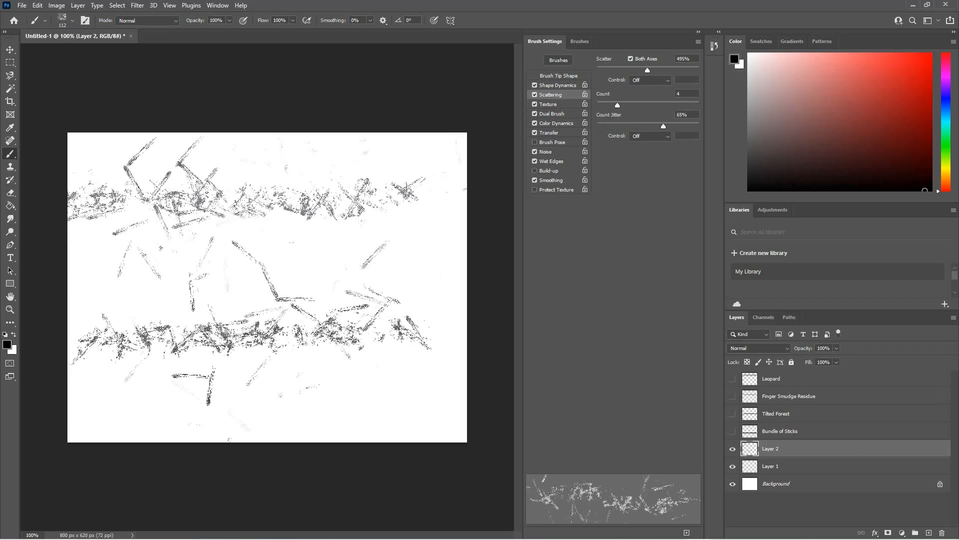
{"action": "key", "text": "ctrl+z"}
{"action": "key", "text": "ctrl+z"}
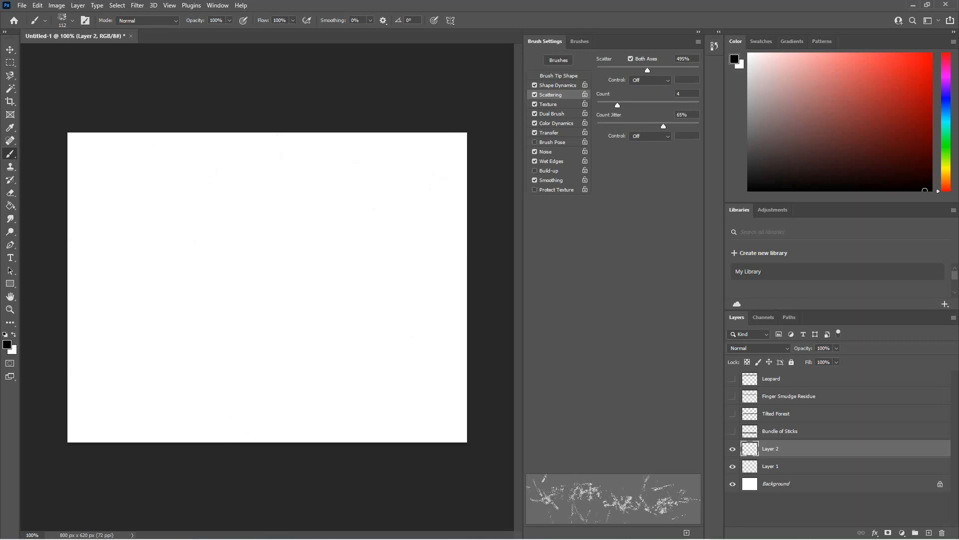
- Reduce the brush size to 60 px, painting and undoing horizontal test strokes on Layer 2 to compare sizes
{"action": "mouse_move", "coordinate": [108, 299]}
{"action": "left_mouse_down"}
{"action": "mouse_move", "coordinate": [336, 294]}
{"action": "mouse_move", "coordinate": [464, 301]}
{"action": "left_mouse_up"}
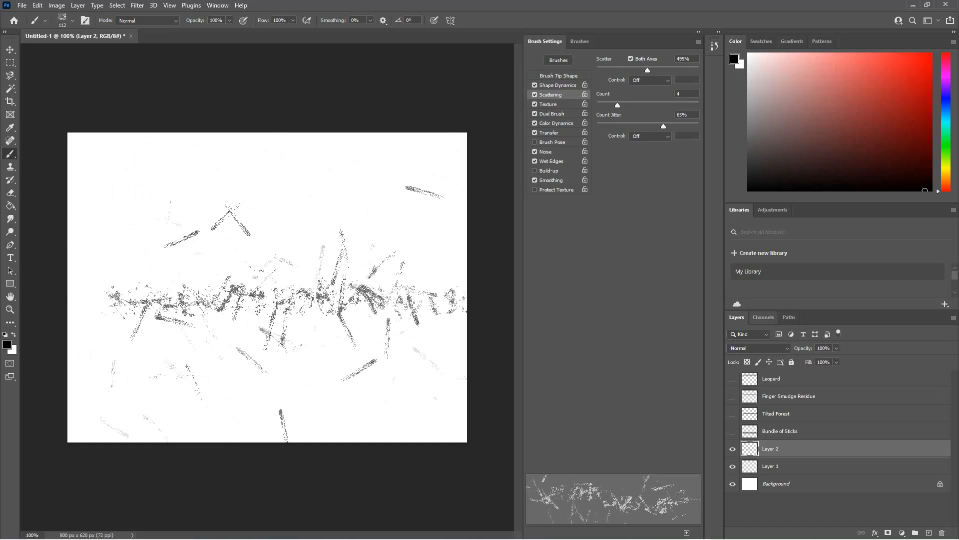
{"action": "key", "text": "ctrl+z"}
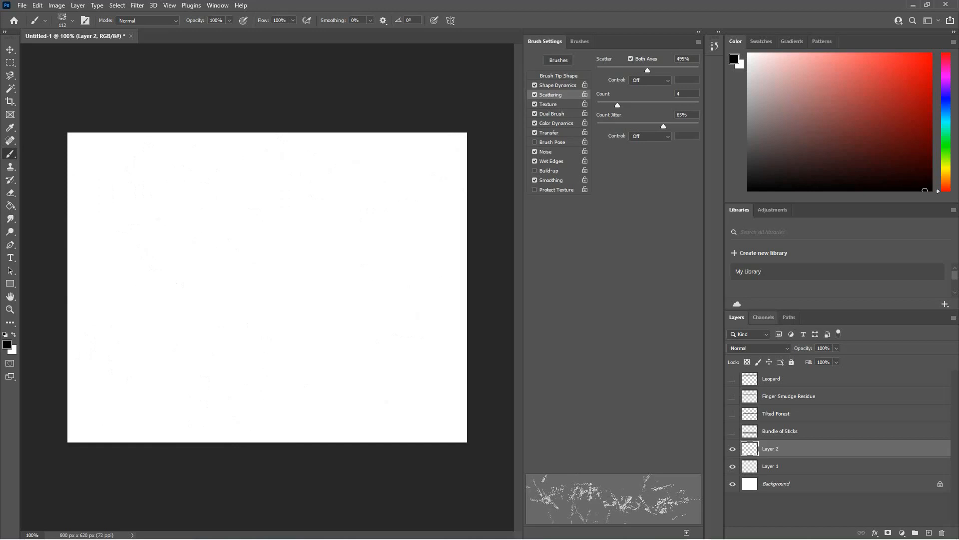
{"action": "left_click_drag", "start_coordinate": [73, 300], "coordinate": [463, 305]}
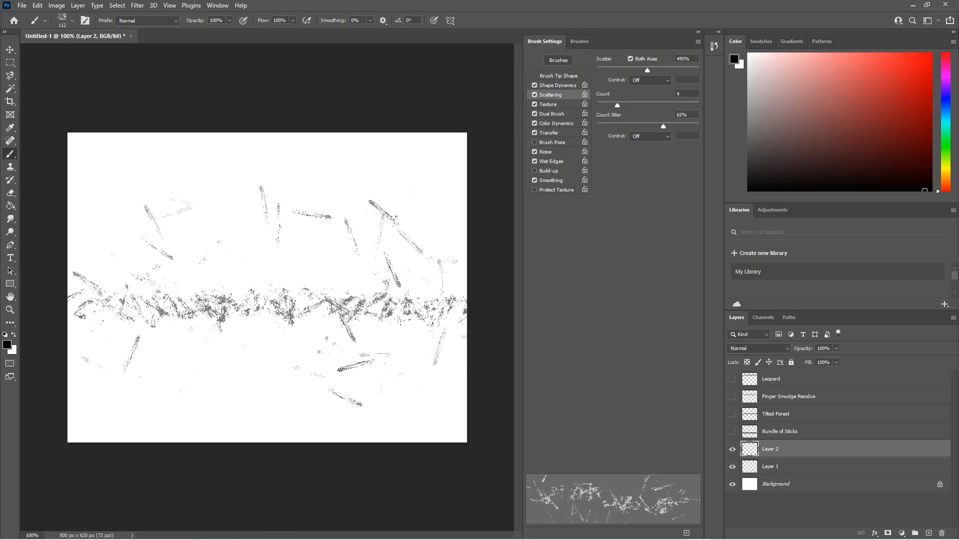
{"action": "key", "text": "ctrl+z"}
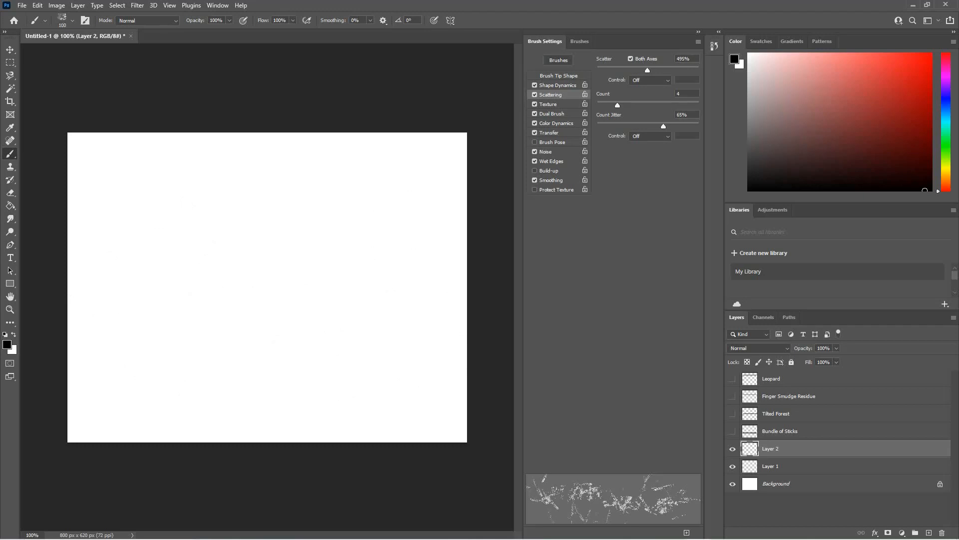
{"action": "left_click_drag", "start_coordinate": [90, 374], "coordinate": [434, 374]}
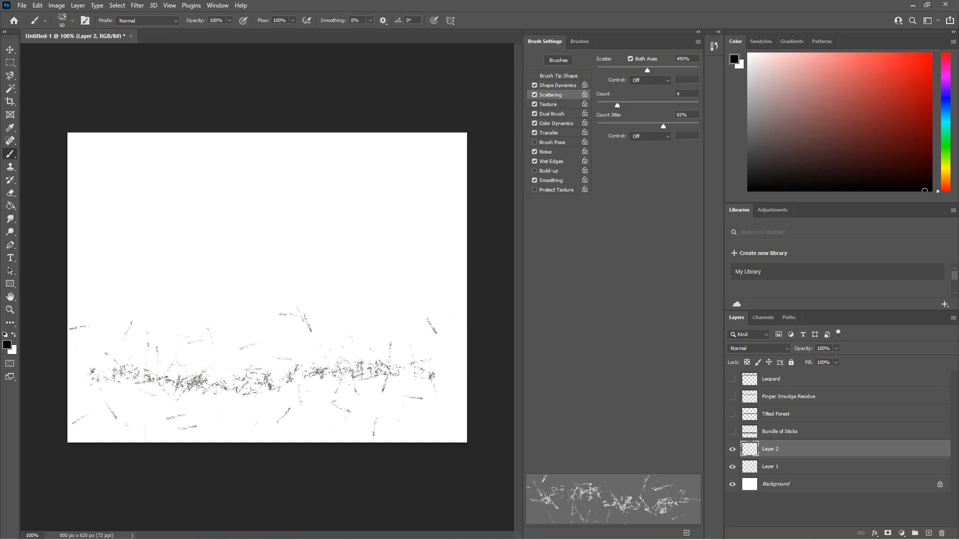
{"action": "key", "text": "ctrl+z"}
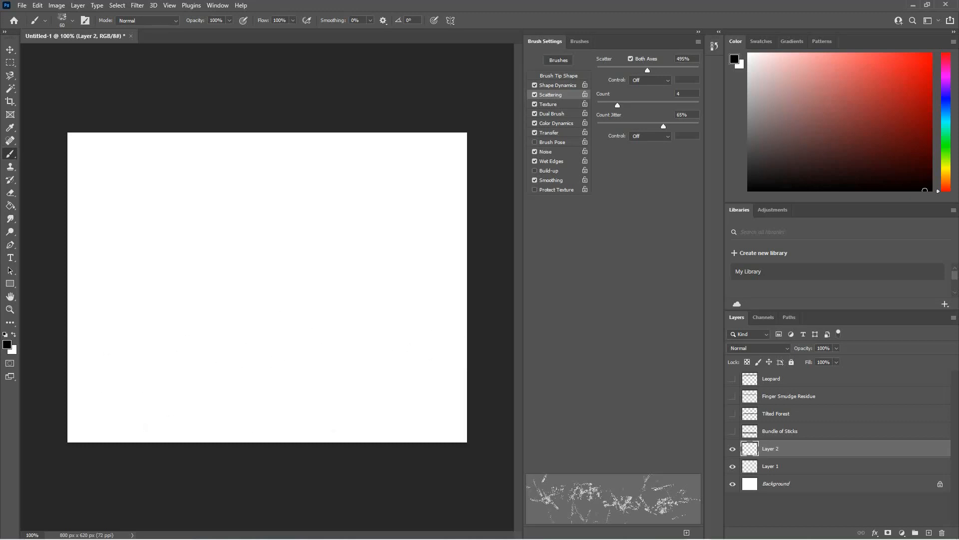
- Lower the brush scatter to 299% and undo two horizontal test strokes on Layer 2
{"action": "left_click_drag", "start_coordinate": [648, 70], "coordinate": [628, 70]}
{"action": "left_click", "coordinate": [171, 325]}
{"action": "left_click_drag", "start_coordinate": [171, 325], "coordinate": [442, 332]}
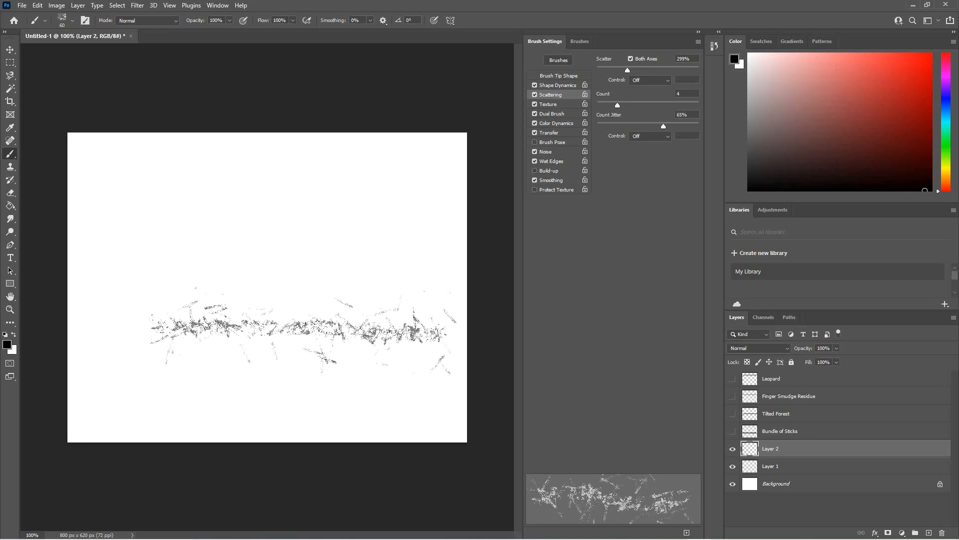
{"action": "key", "text": "ctrl+z"}
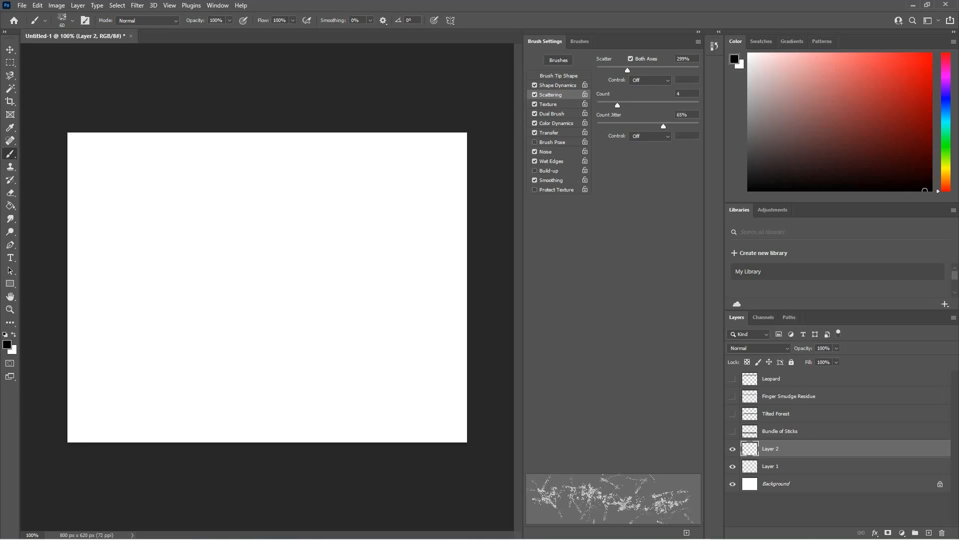
{"action": "left_click_drag", "start_coordinate": [90, 382], "coordinate": [409, 377]}
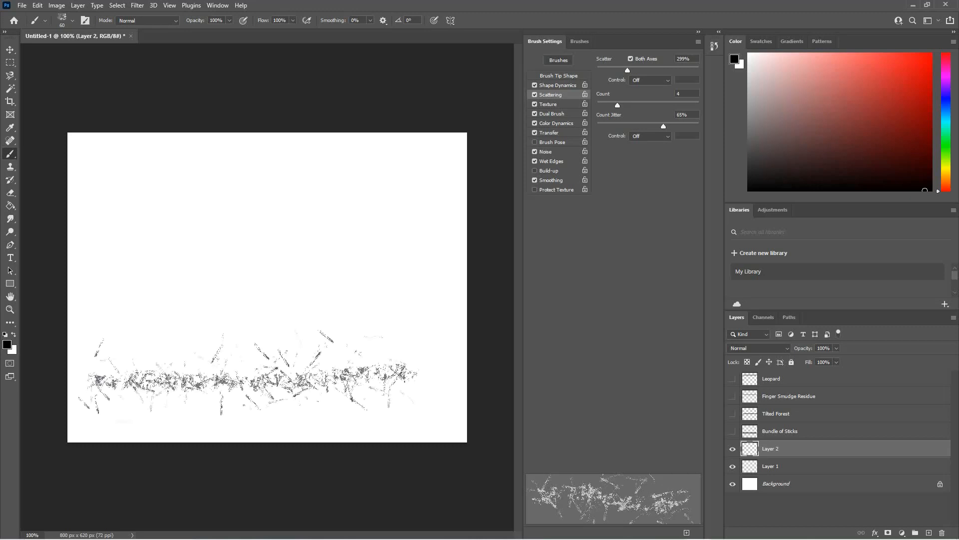
{"action": "key", "text": "ctrl+z"}
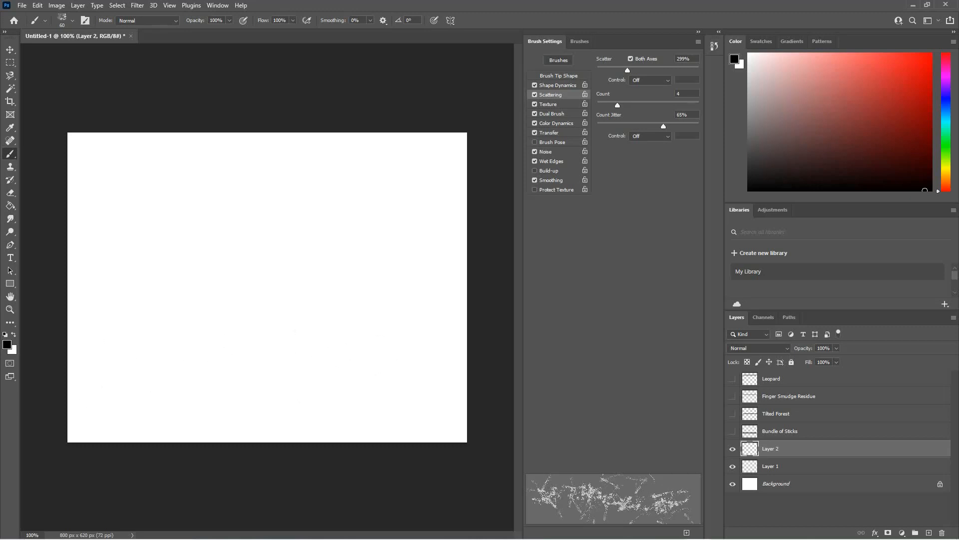
- Paint a tiny mark near the canvas's lower-left corner and define it as a brush preset named Microscopic Colony
{"action": "left_click", "coordinate": [580, 41]}
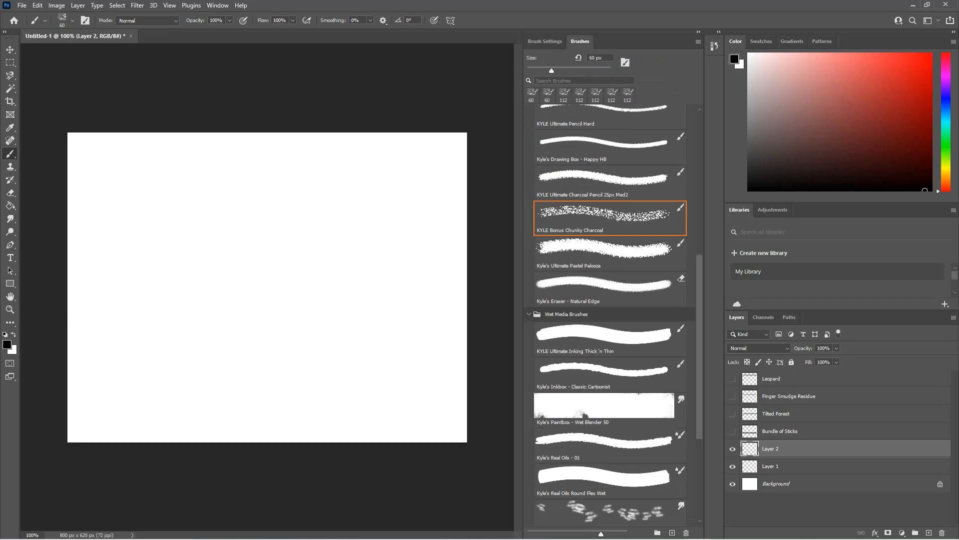
{"action": "left_click_drag", "start_coordinate": [76, 375], "coordinate": [89, 379]}
{"action": "left_click", "coordinate": [37, 6]}
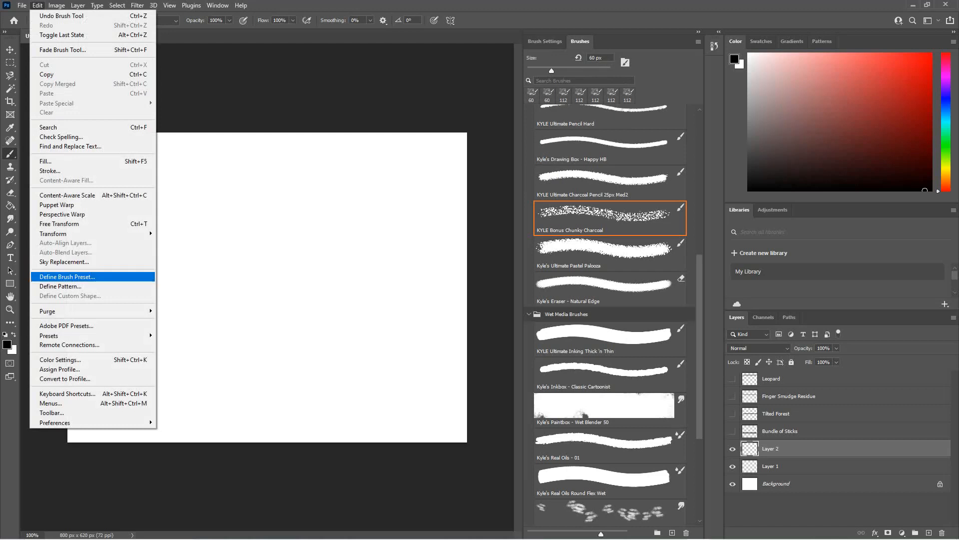
{"action": "left_click", "coordinate": [67, 276]}
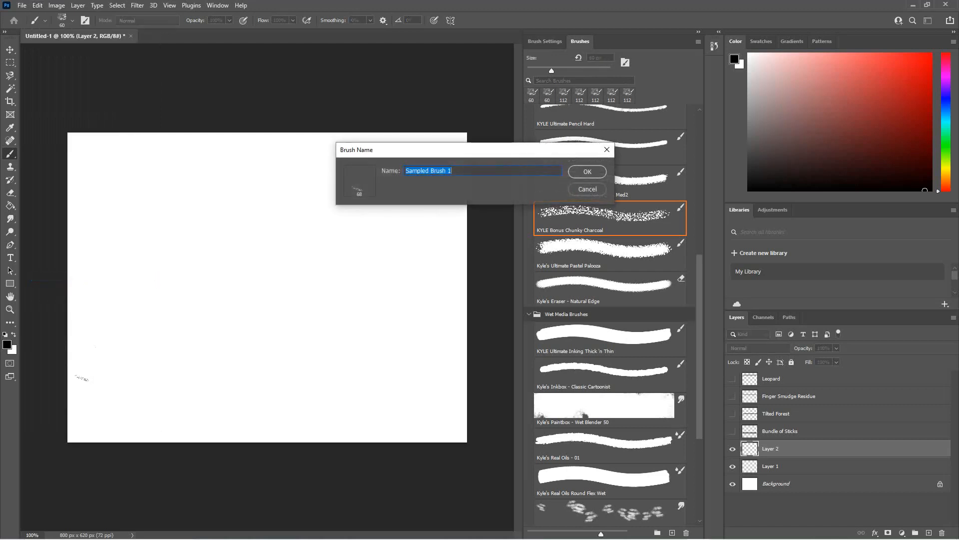
{"action": "type", "text": "Microsc"}
{"action": "type", "text": "ic Colony"}
{"action": "key", "text": "Return"}
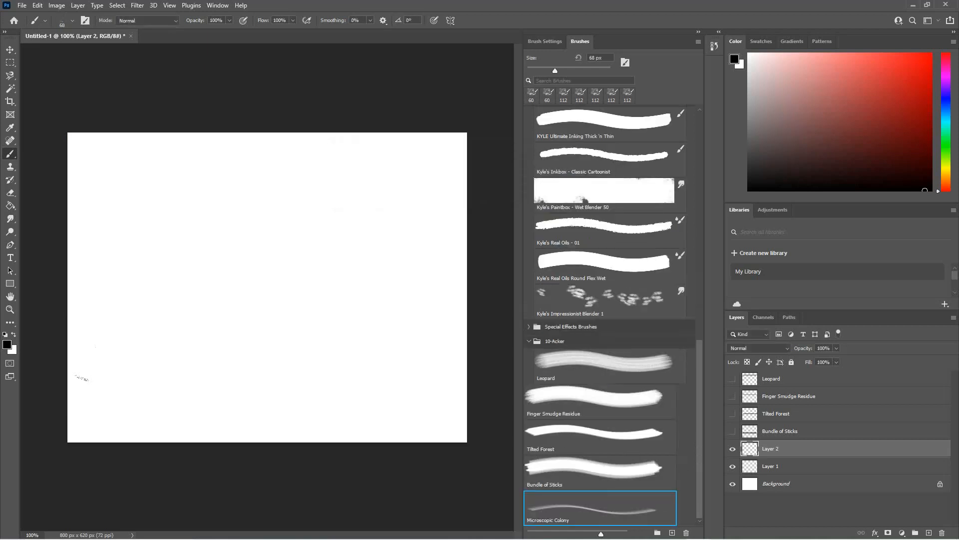
- Rename Layer 2 as Microscopic Colony
{"action": "double_click", "coordinate": [770, 448]}
{"action": "type", "text": "Microscopic Colony"}
{"action": "key", "text": "Return"}
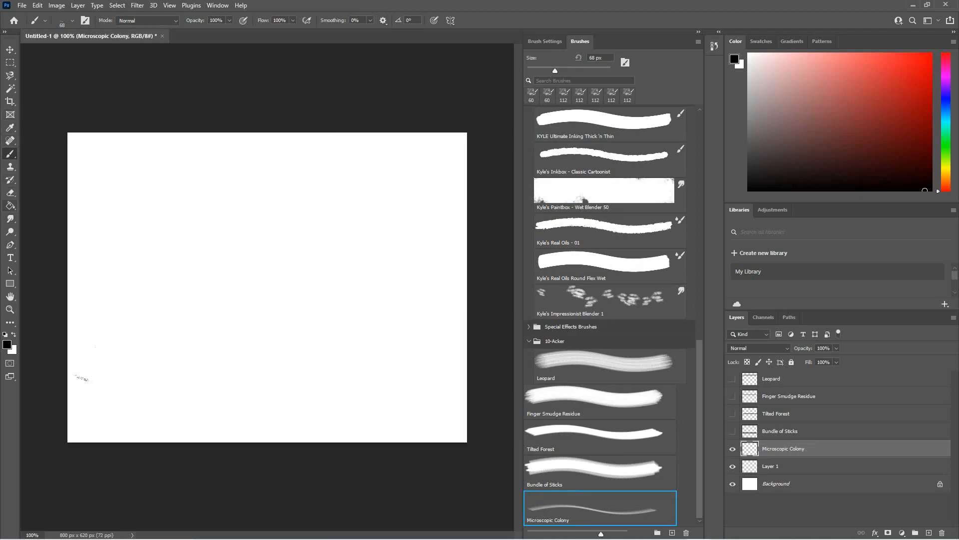
- Erase the tiny sampled mark from the Microscopic Colony layer and return to the Brush tool
{"action": "left_click", "coordinate": [10, 192]}
{"action": "left_click_drag", "start_coordinate": [74, 376], "coordinate": [92, 380]}
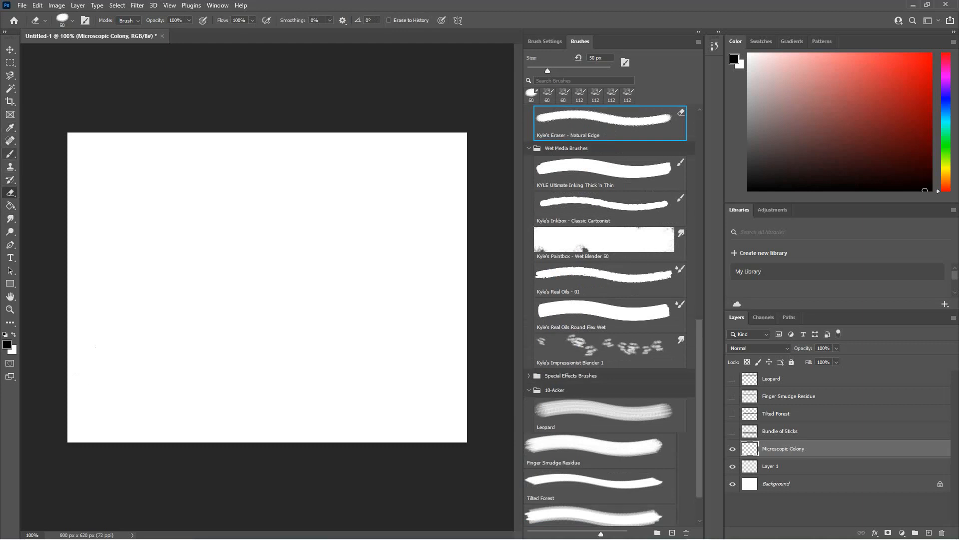
{"action": "left_click", "coordinate": [10, 154]}
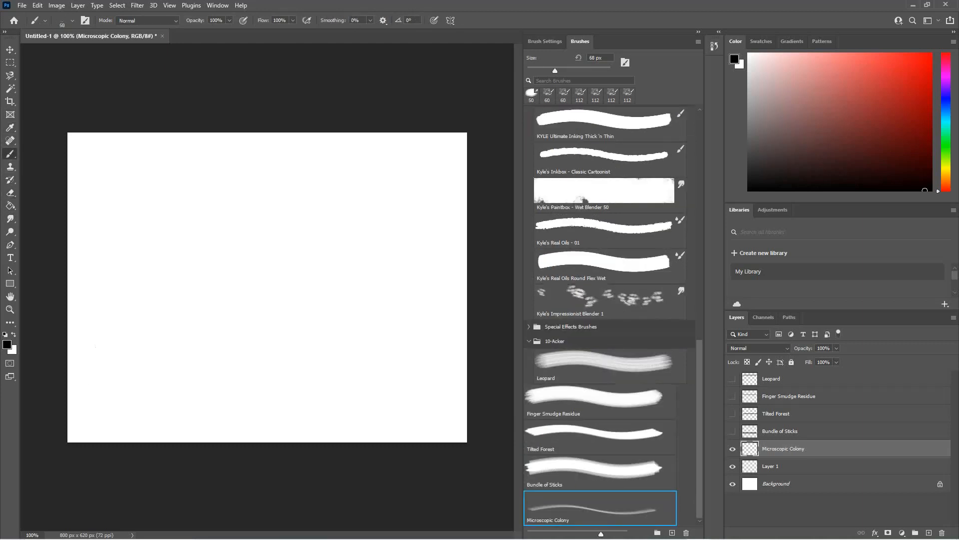
- Undo a test stroke made with the Microscopic Colony brush and enlarge the brush to 125 px
{"action": "left_click_drag", "start_coordinate": [74, 389], "coordinate": [468, 388]}
{"action": "key", "text": "ctrl+z"}
{"action": "key", "text": "bracketright"}
{"action": "key", "text": "bracketright"}
{"action": "key", "text": "bracketright"}
{"action": "key", "text": "bracketright"}
{"action": "key", "text": "bracketright"}
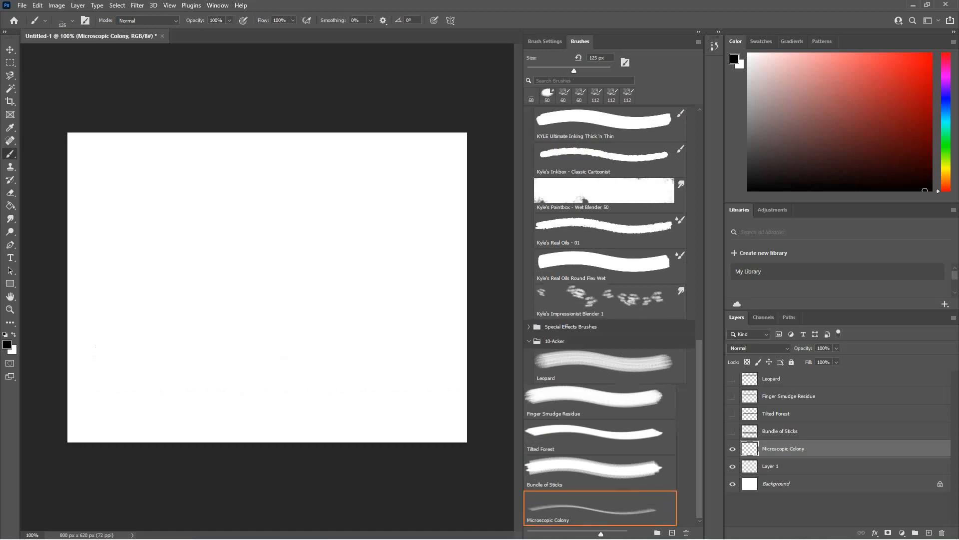
- Set the Microscopic Colony brush's spacing to 55% and paint a horizontal test stroke across the lower canvas
{"action": "left_click", "coordinate": [545, 41]}
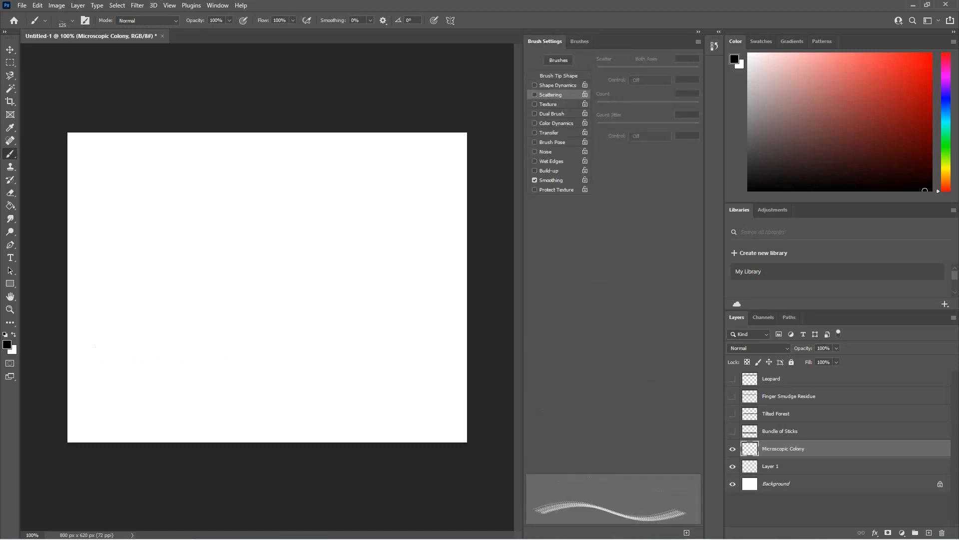
{"action": "left_click", "coordinate": [559, 76]}
{"action": "left_click_drag", "start_coordinate": [602, 451], "coordinate": [624, 451]}
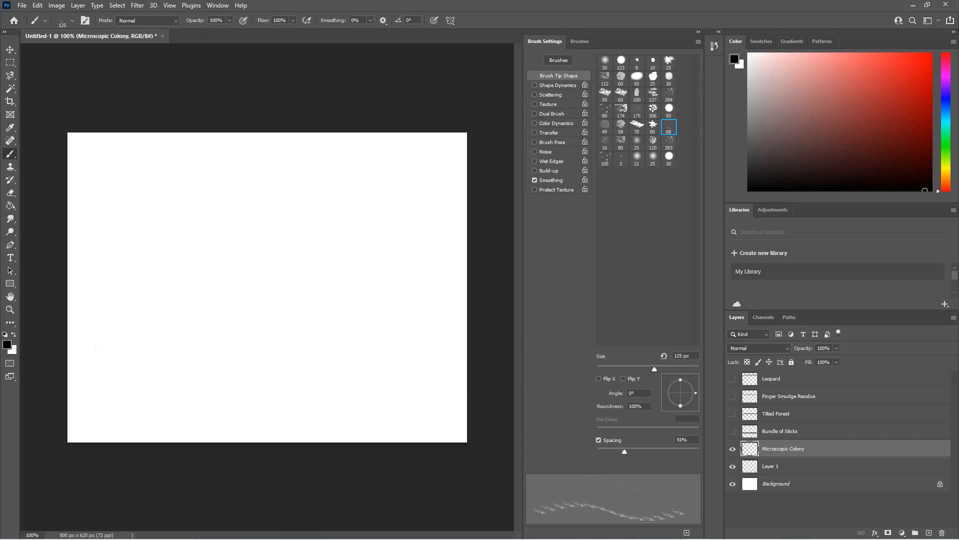
{"action": "left_click_drag", "start_coordinate": [91, 367], "coordinate": [451, 368]}
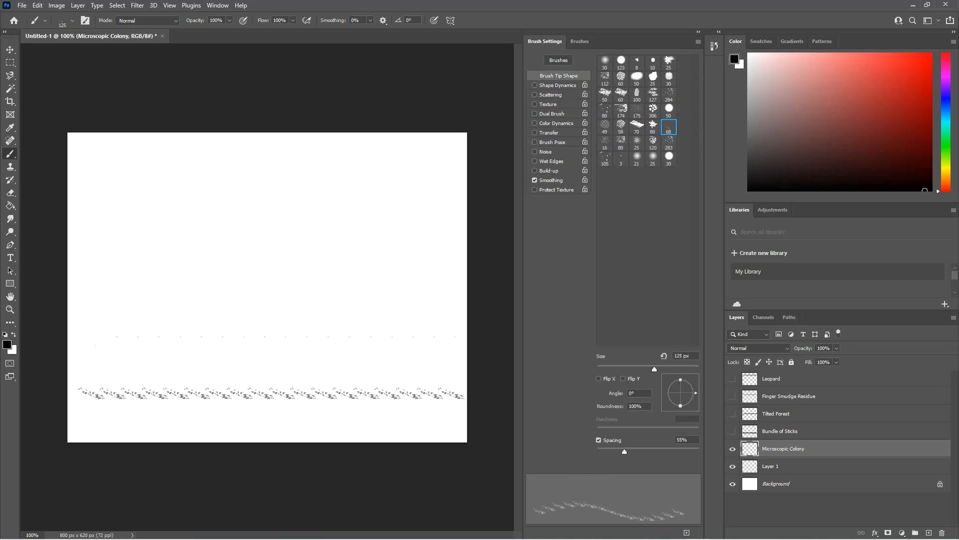
- Turn the Bundle of Sticks, Tilted Forest, Finger Smudge Residue and Leopard layers back on
{"action": "left_click", "coordinate": [732, 430]}
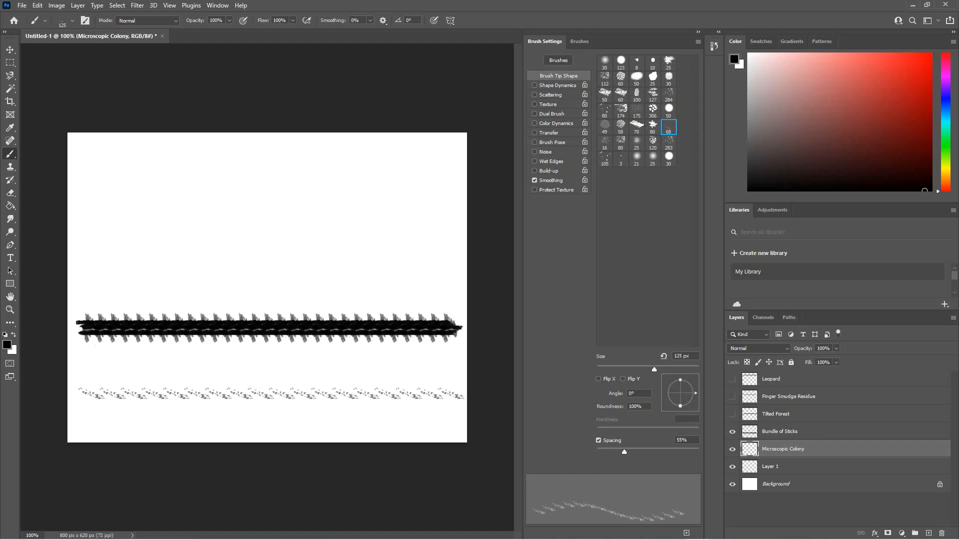
{"action": "left_click", "coordinate": [732, 413]}
{"action": "left_click", "coordinate": [732, 395]}
{"action": "left_click", "coordinate": [732, 378]}
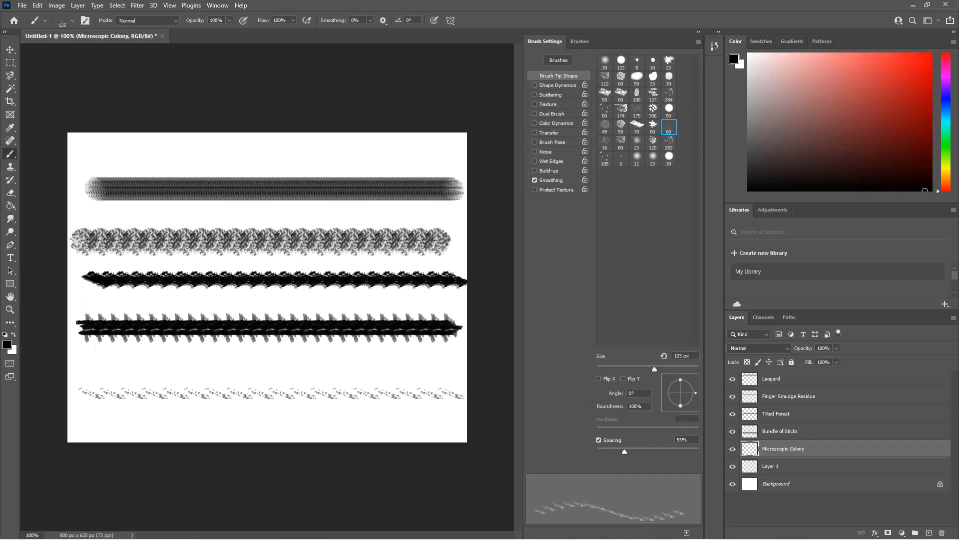
- Move the Microscopic Colony stroke up closer to the Bundle of Sticks stroke, and return to the Brush tool
{"action": "key", "text": "v"}
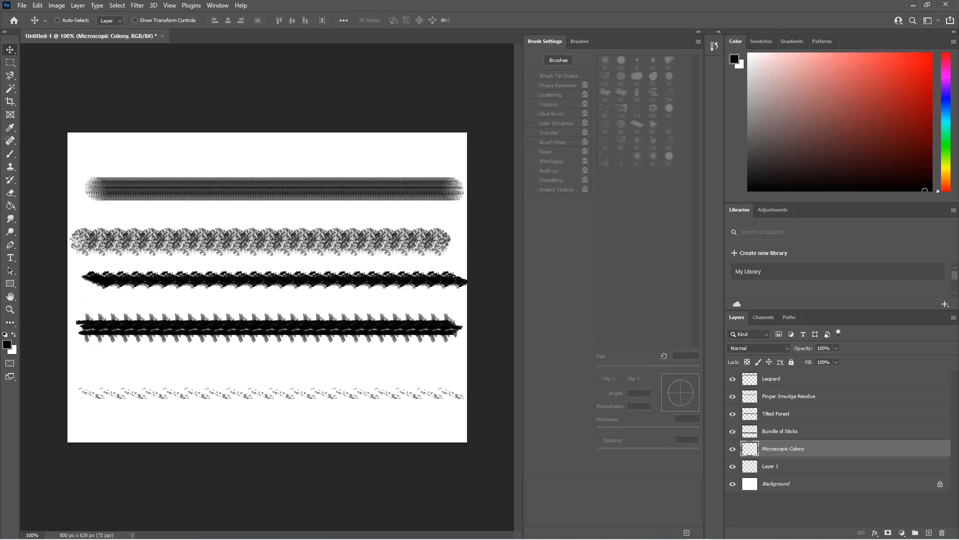
{"action": "left_click_drag", "start_coordinate": [187, 364], "coordinate": [187, 345]}
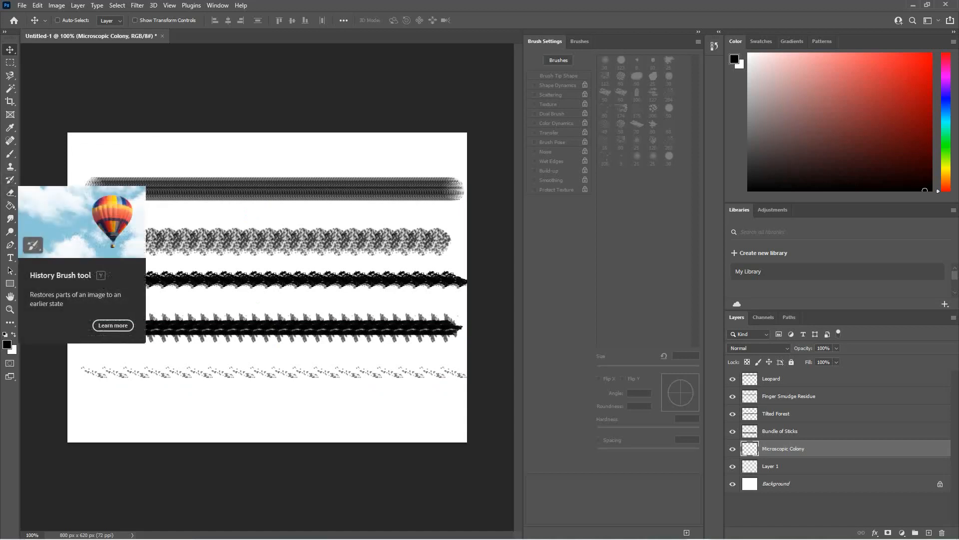
{"action": "left_click", "coordinate": [10, 179]}
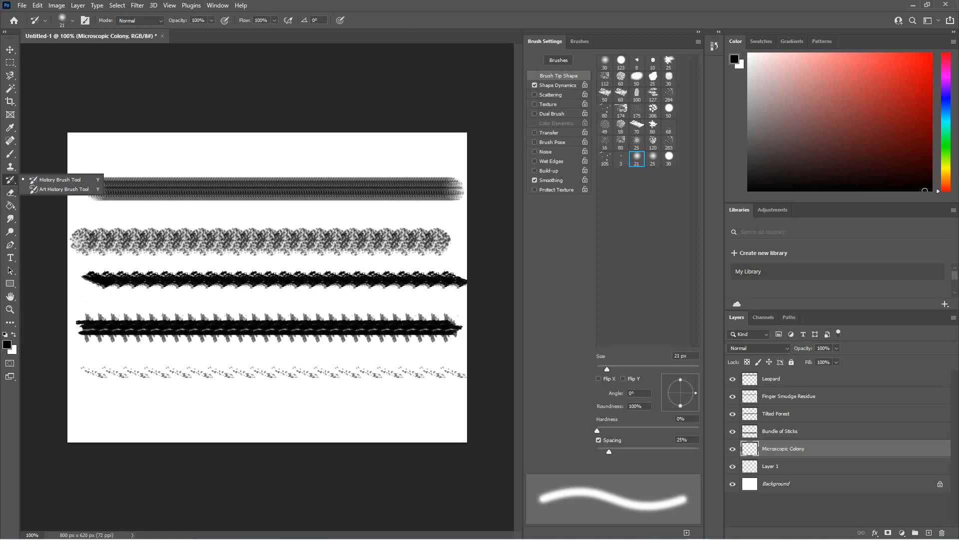
{"action": "left_click", "coordinate": [10, 153]}
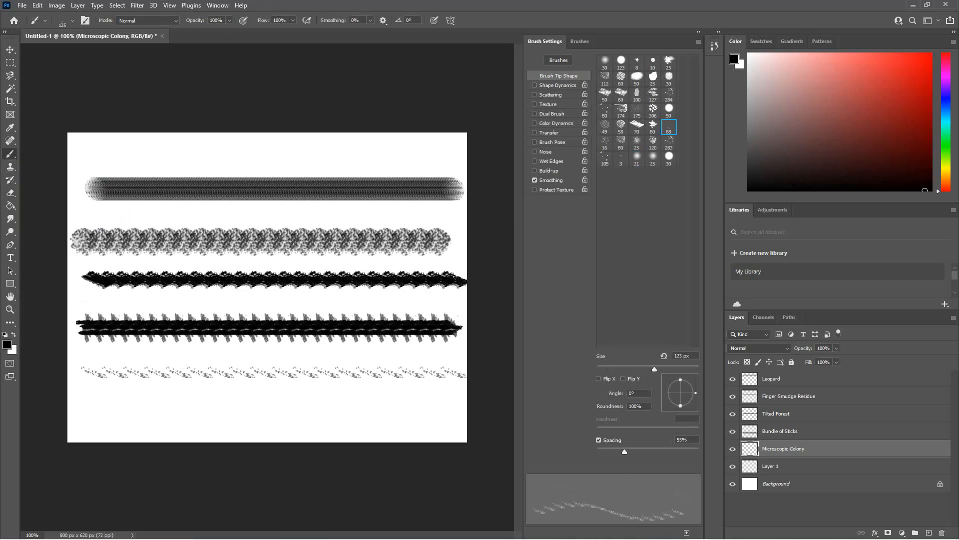
- Make Layer 1 active and hide the five named brush sample layers above it
{"action": "left_click", "coordinate": [771, 466]}
{"action": "left_click", "coordinate": [732, 449]}
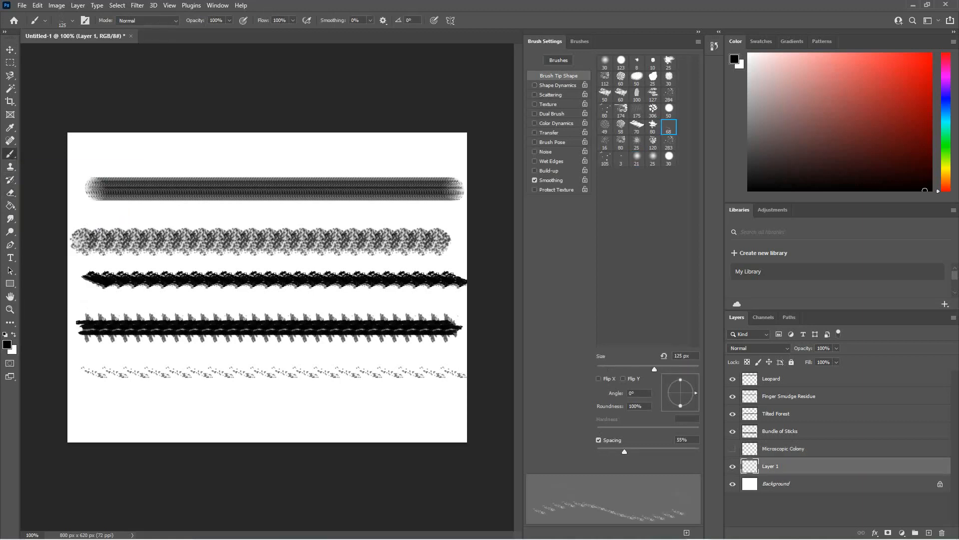
{"action": "left_click", "coordinate": [733, 431]}
{"action": "left_click", "coordinate": [732, 414]}
{"action": "left_click", "coordinate": [732, 396]}
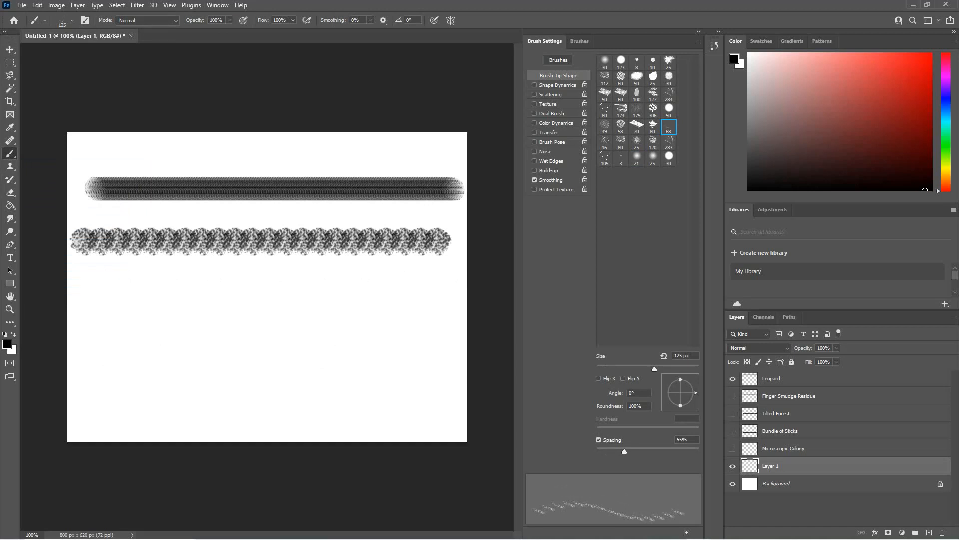
{"action": "left_click", "coordinate": [733, 378]}
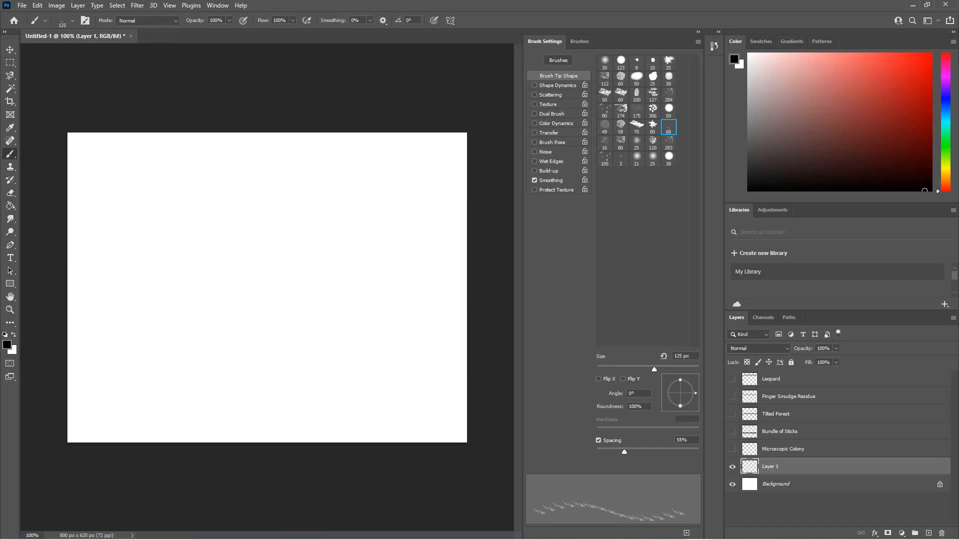
- Choose the Soft Round Pressure Opacity and Flow brush, undo a test stroke with it, and reduce its size to 80 px
{"action": "left_click", "coordinate": [579, 41]}
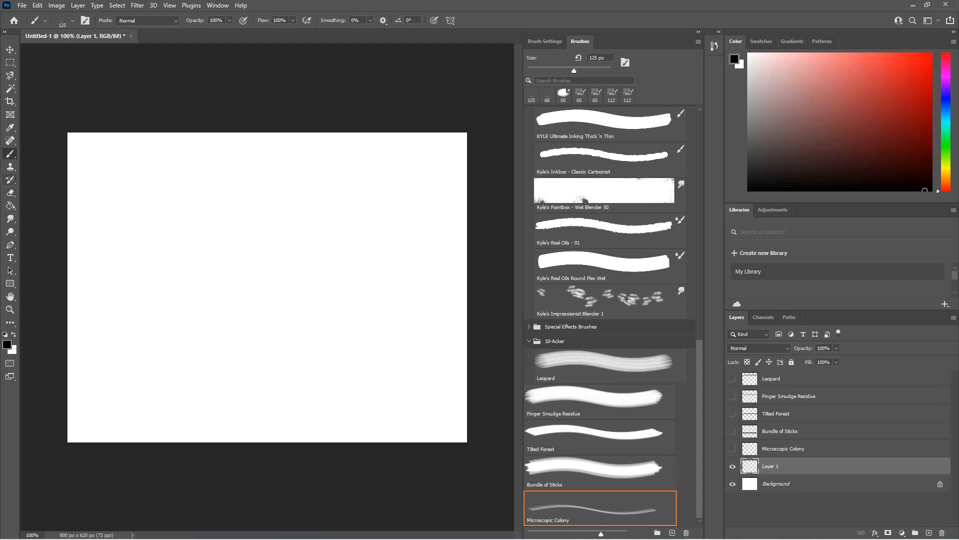
{"action": "scroll", "coordinate": [604, 320], "scroll_direction": "up", "scroll_amount": 10}
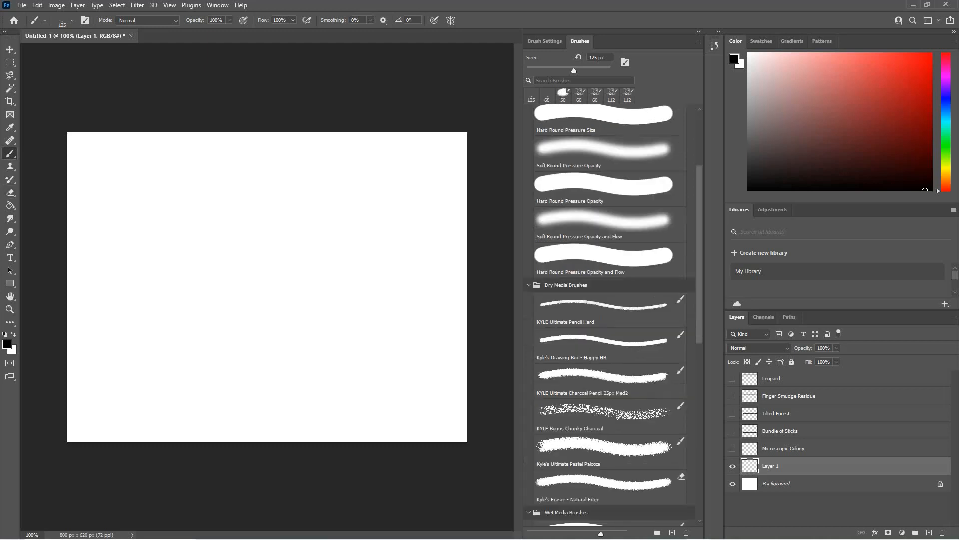
{"action": "left_click", "coordinate": [611, 225]}
{"action": "left_click_drag", "start_coordinate": [115, 202], "coordinate": [420, 229]}
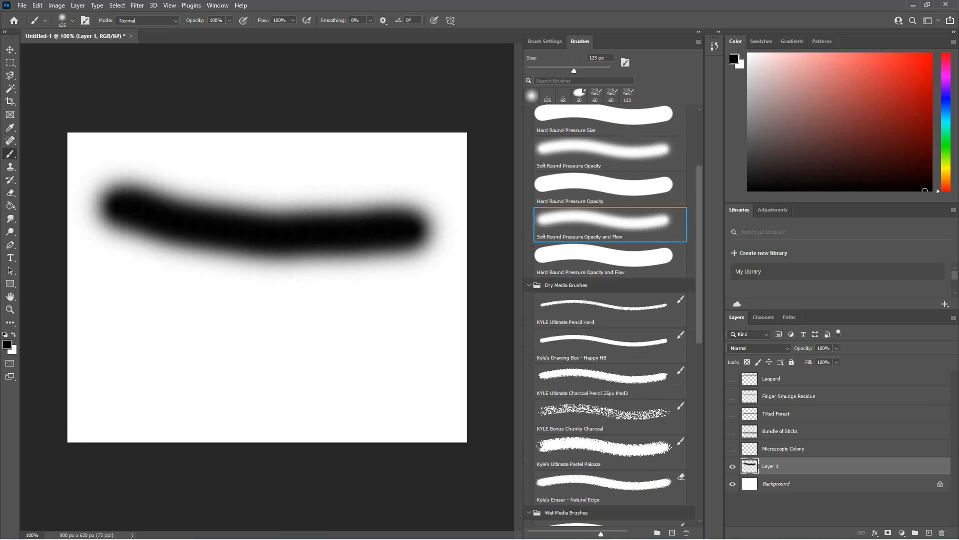
{"action": "key", "text": "ctrl+z"}
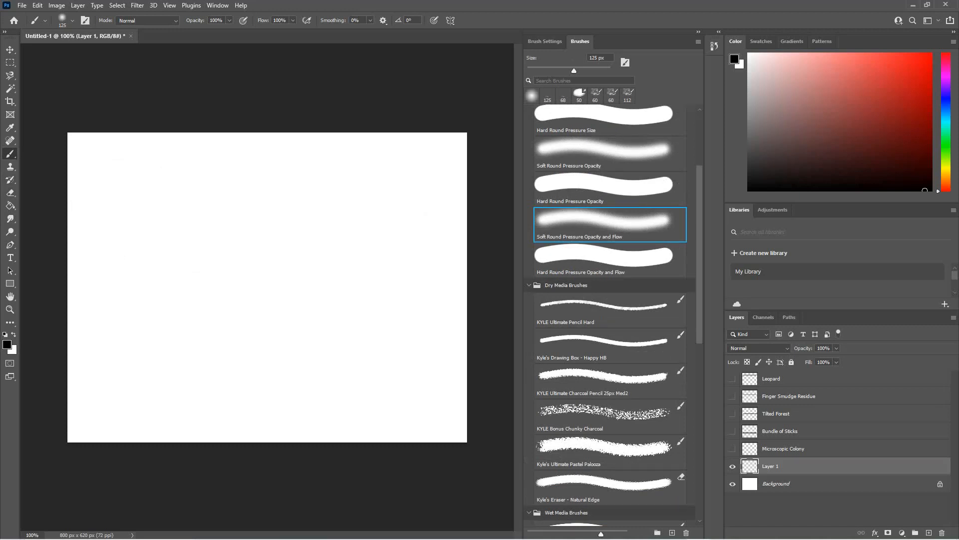
{"action": "key", "text": "bracketleft"}
{"action": "key", "text": "bracketleft"}
{"action": "key", "text": "bracketleft"}
- Enable Color Dynamics with 44% foreground/background jitter and paint a horizontal test stroke across the upper canvas
{"action": "left_click", "coordinate": [545, 42]}
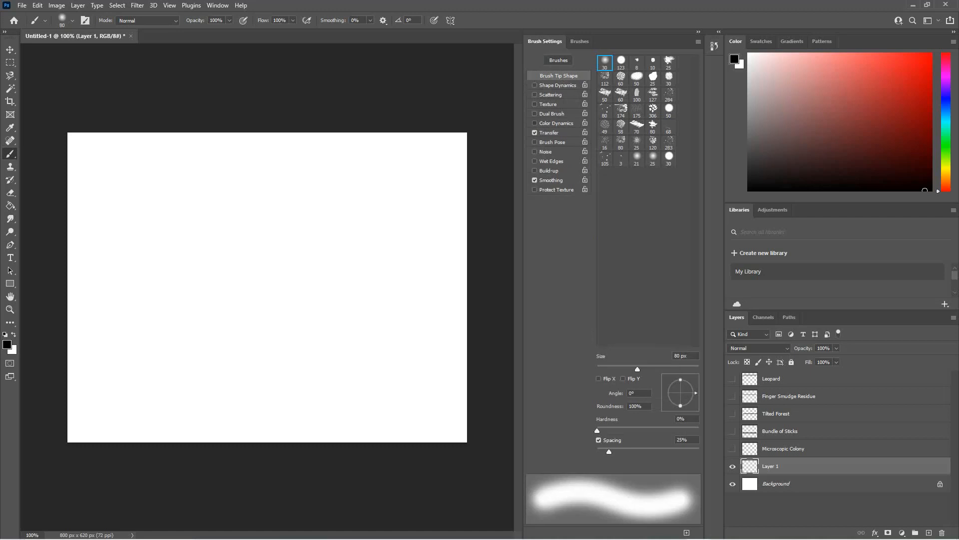
{"action": "left_click", "coordinate": [556, 123]}
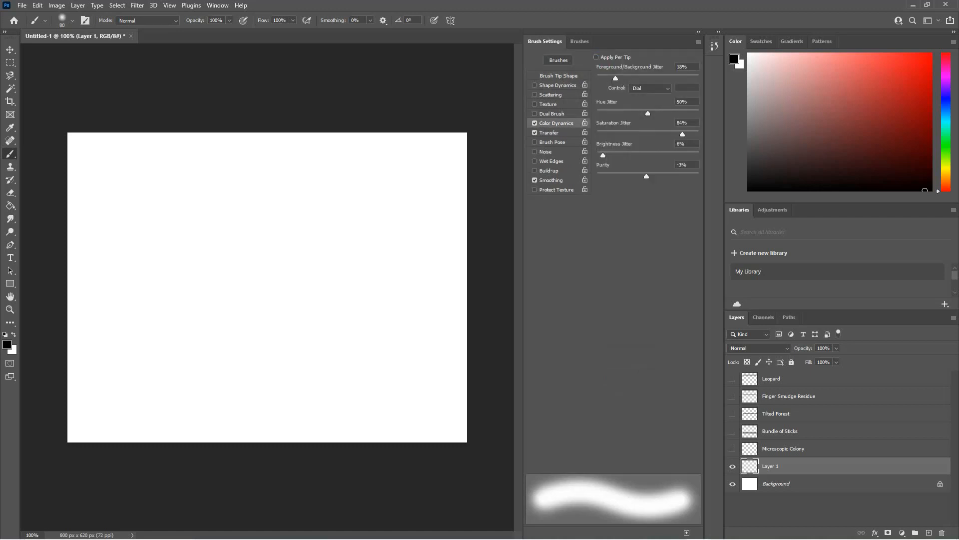
{"action": "left_click_drag", "start_coordinate": [616, 78], "coordinate": [642, 78]}
{"action": "left_click_drag", "start_coordinate": [407, 207], "coordinate": [70, 207]}
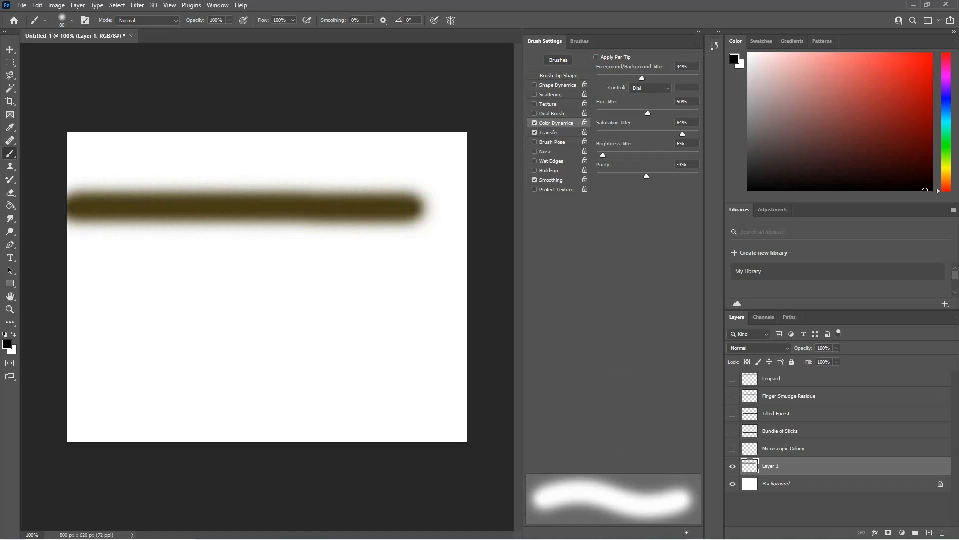
- Set the foreground/background jitter control to Fade, paint a second test stroke, and undo both strokes
{"action": "left_click", "coordinate": [650, 88]}
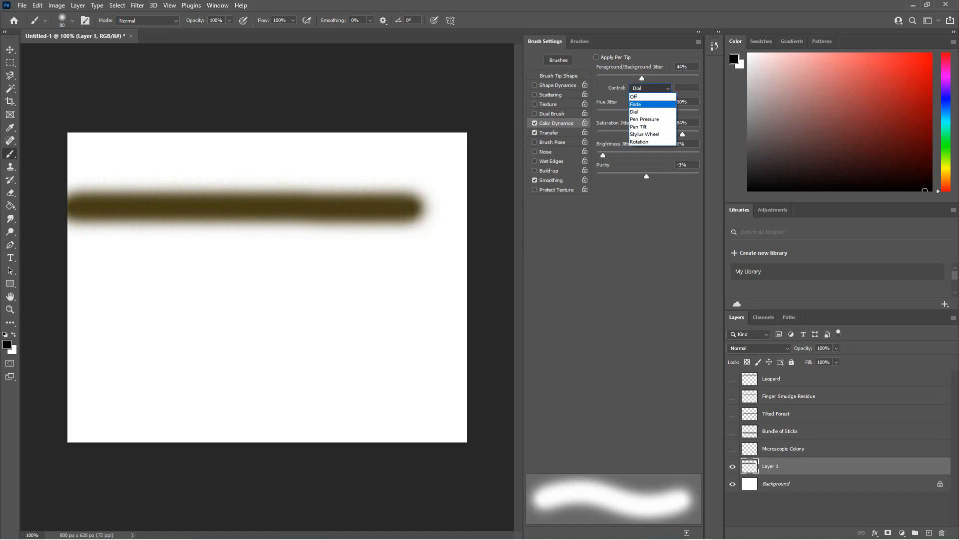
{"action": "left_click", "coordinate": [649, 104]}
{"action": "left_click_drag", "start_coordinate": [429, 294], "coordinate": [143, 300]}
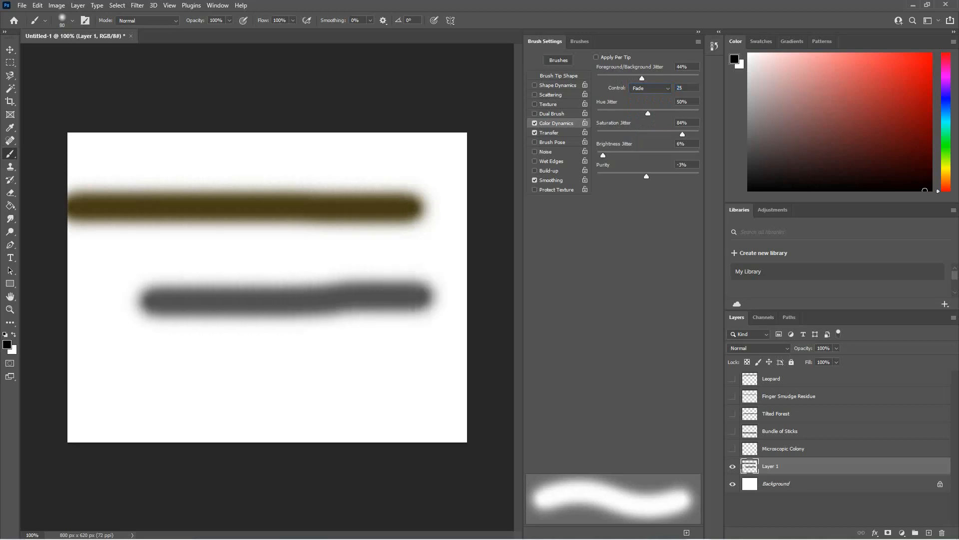
{"action": "key", "text": "ctrl+z"}
{"action": "key", "text": "ctrl+z"}
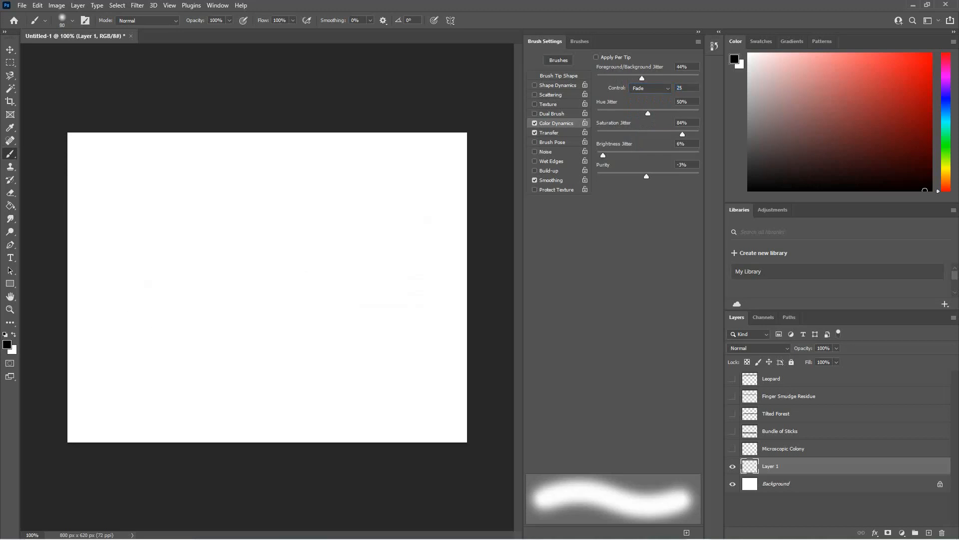
- Raise the Color Dynamics purity to +61%, paint a test stroke on Layer 1, and undo it
{"action": "left_click_drag", "start_coordinate": [647, 176], "coordinate": [678, 176]}
{"action": "left_click_drag", "start_coordinate": [456, 216], "coordinate": [134, 250]}
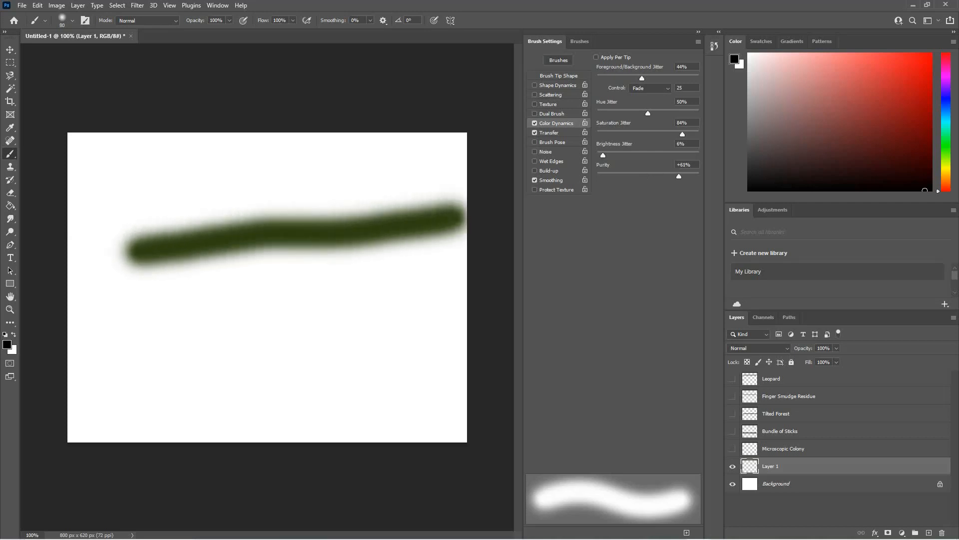
{"action": "key", "text": "ctrl+z"}
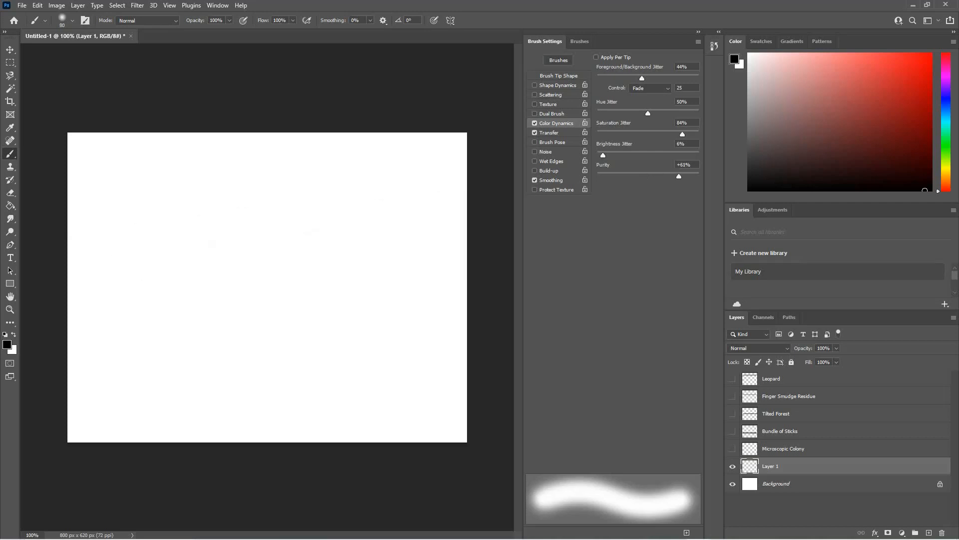
- Lower the saturation jitter first to 28% and finally to 8%, undoing the test stroke painted at each value
{"action": "left_click_drag", "start_coordinate": [682, 133], "coordinate": [626, 134]}
{"action": "left_click_drag", "start_coordinate": [99, 245], "coordinate": [395, 242]}
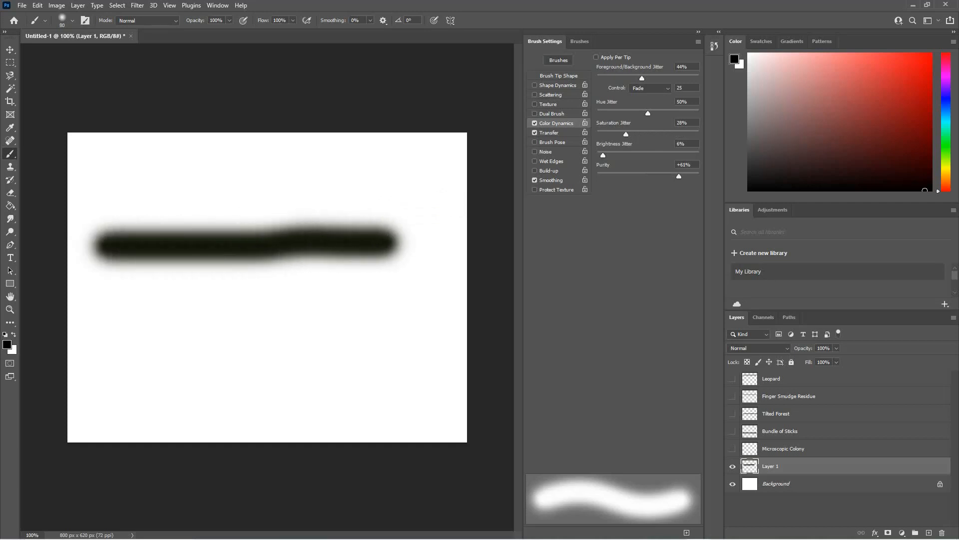
{"action": "key", "text": "ctrl+z"}
{"action": "left_click_drag", "start_coordinate": [626, 134], "coordinate": [605, 134]}
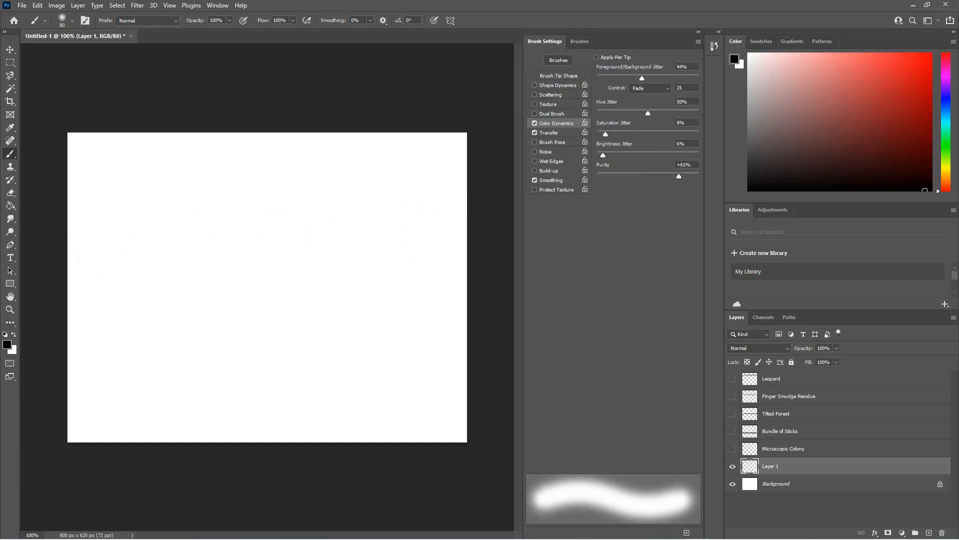
{"action": "left_click_drag", "start_coordinate": [155, 226], "coordinate": [475, 235]}
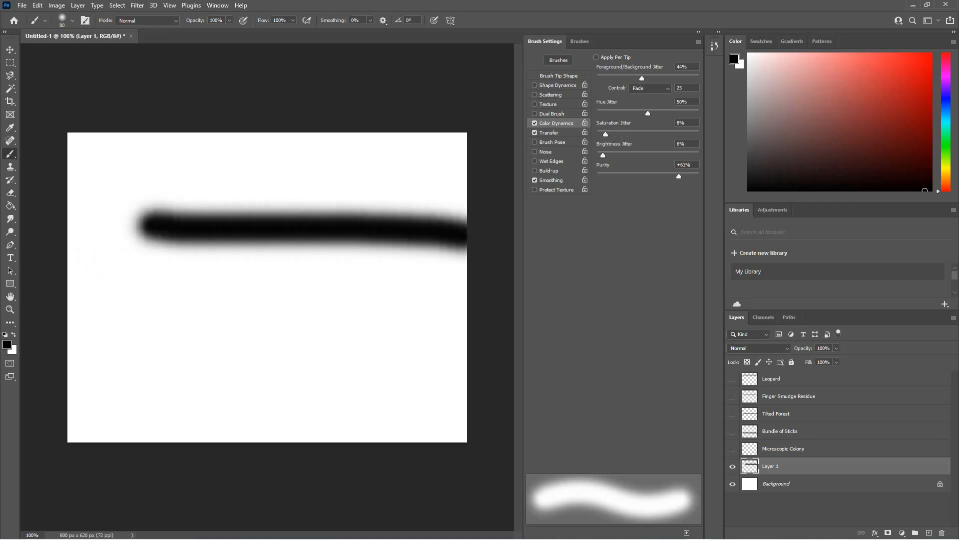
{"action": "key", "text": "ctrl+z"}
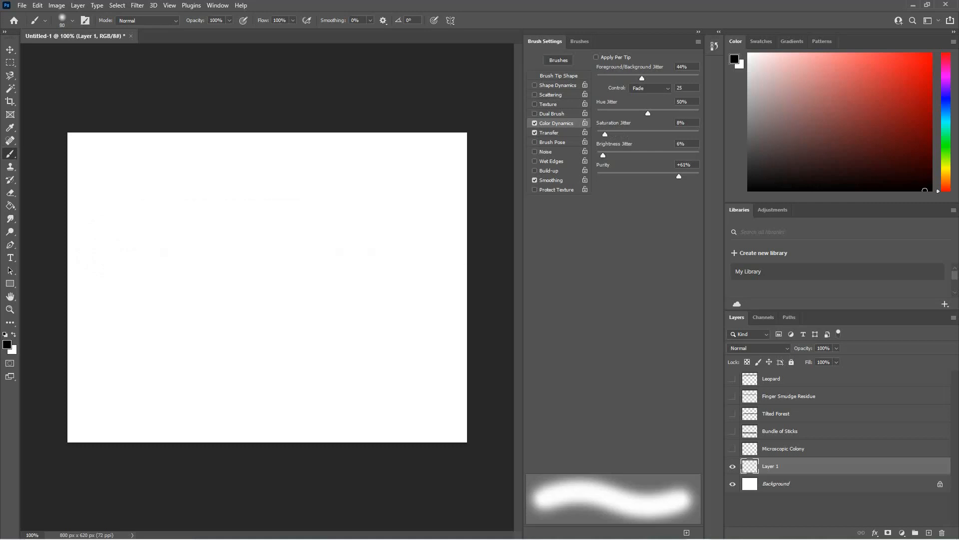
- Set the brush tip's spacing to 37%, paint a test stroke across the canvas, and undo it
{"action": "left_click", "coordinate": [558, 76]}
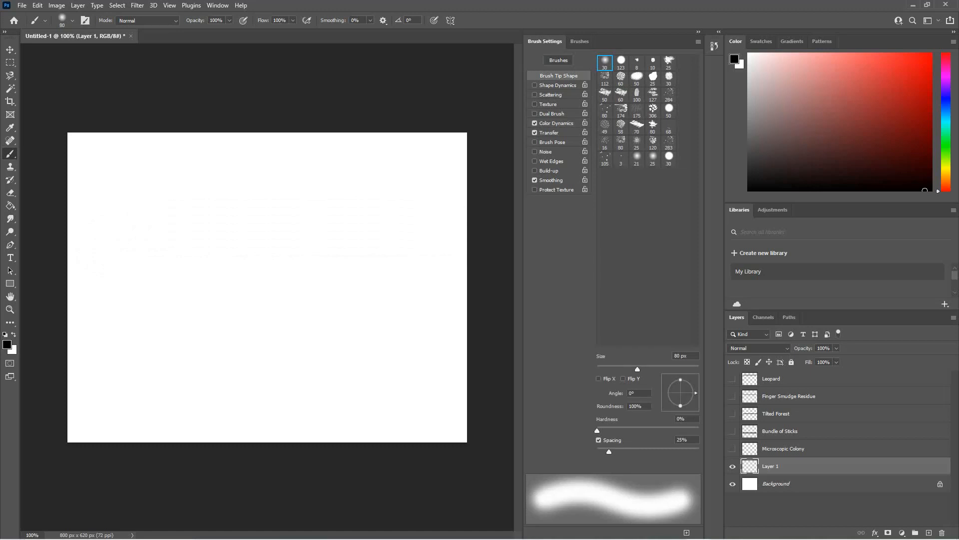
{"action": "left_click_drag", "start_coordinate": [609, 451], "coordinate": [616, 452]}
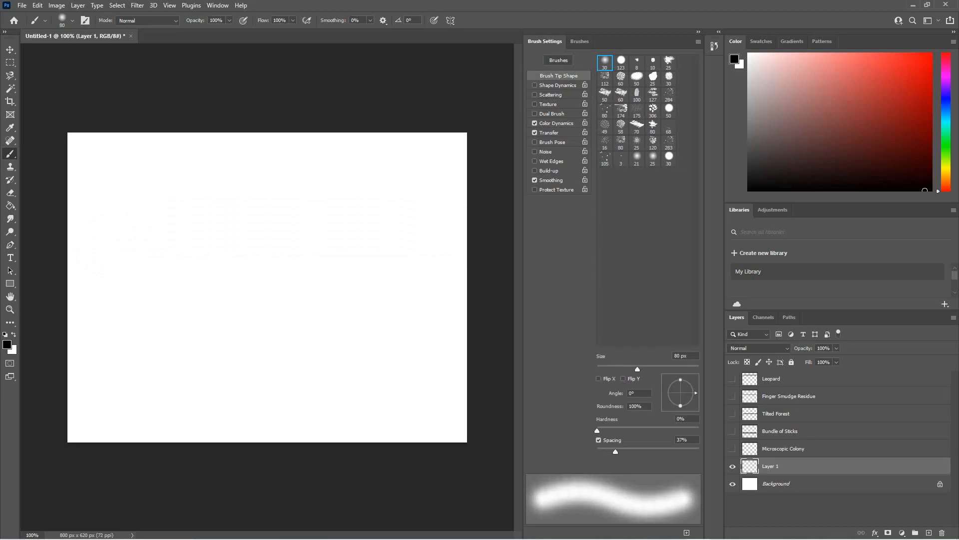
{"action": "mouse_move", "coordinate": [70, 188]}
{"action": "left_mouse_down"}
{"action": "mouse_move", "coordinate": [195, 209]}
{"action": "mouse_move", "coordinate": [466, 227]}
{"action": "left_mouse_up"}
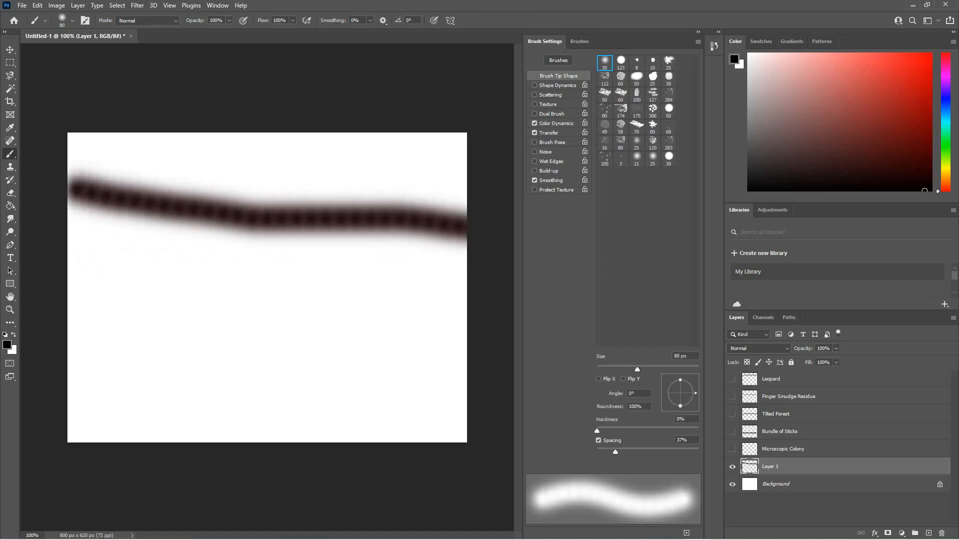
{"action": "key", "text": "ctrl+z"}
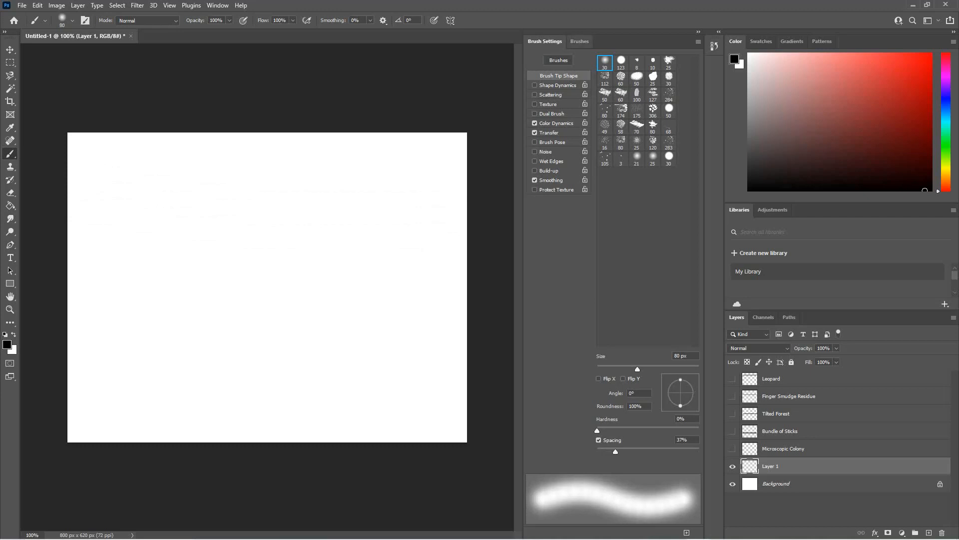
- Try the soft round tip with 19% hardness in a test stroke and undo the stroke
{"action": "left_click", "coordinate": [579, 41]}
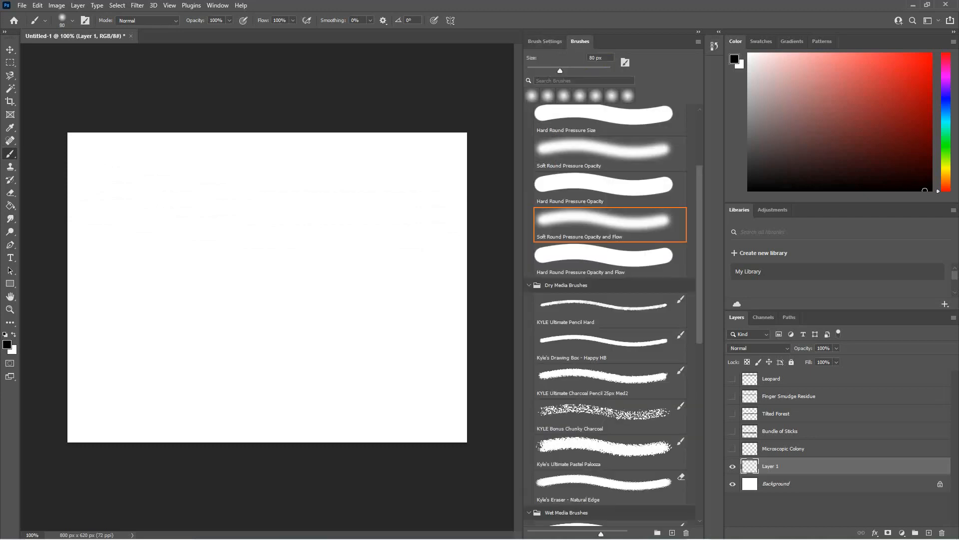
{"action": "left_click", "coordinate": [544, 41]}
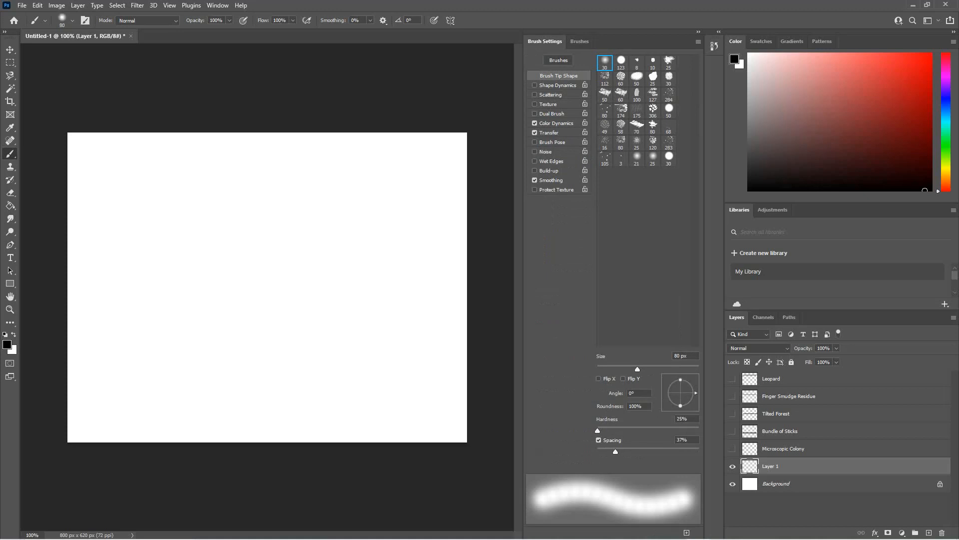
{"action": "left_click_drag", "start_coordinate": [597, 430], "coordinate": [616, 431]}
{"action": "mouse_move", "coordinate": [439, 216]}
{"action": "left_mouse_down"}
{"action": "mouse_move", "coordinate": [141, 182]}
{"action": "mouse_move", "coordinate": [82, 186]}
{"action": "left_mouse_up"}
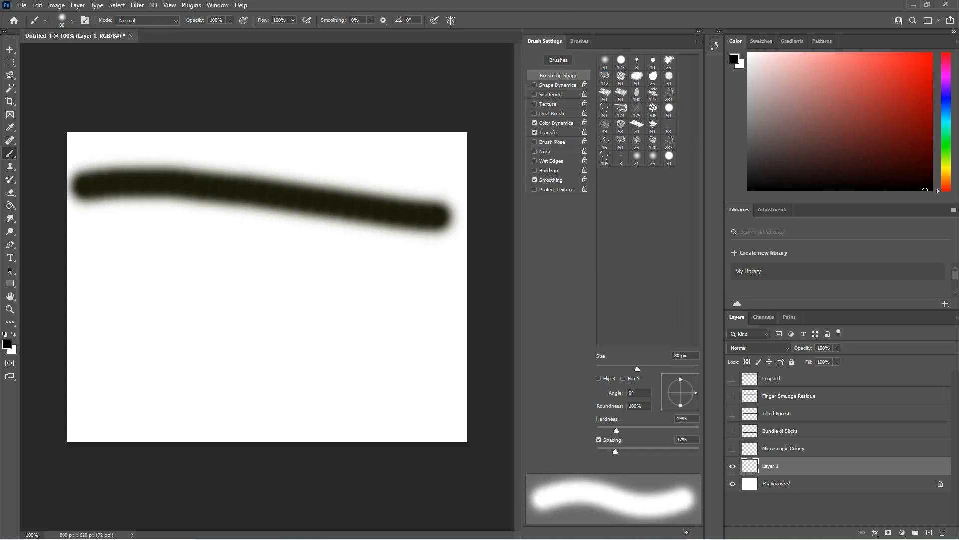
{"action": "key", "text": "ctrl+z"}
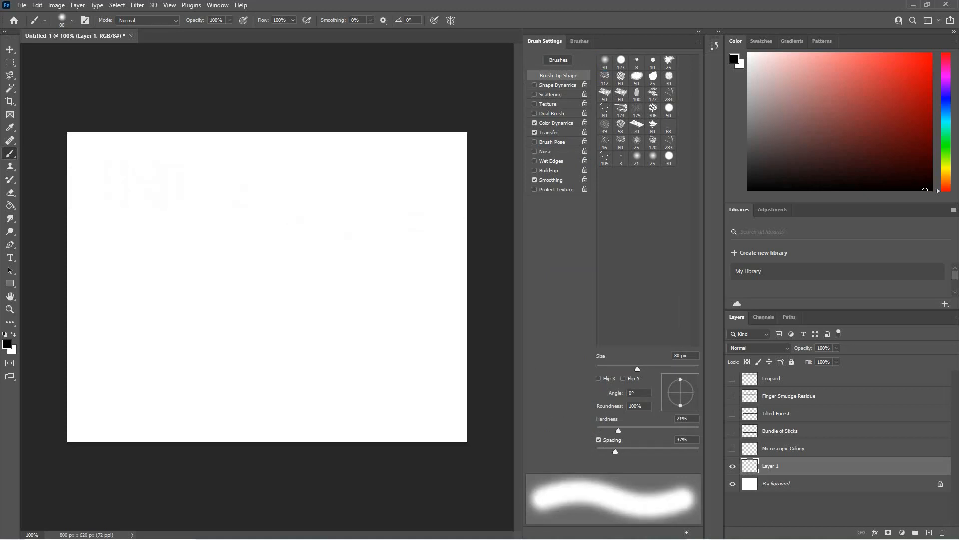
- Switch to the hard round 123 tip, undo its first test stroke, and paint another with the hardness set to 18%
{"action": "left_click", "coordinate": [621, 60]}
{"action": "left_click_drag", "start_coordinate": [412, 229], "coordinate": [119, 201]}
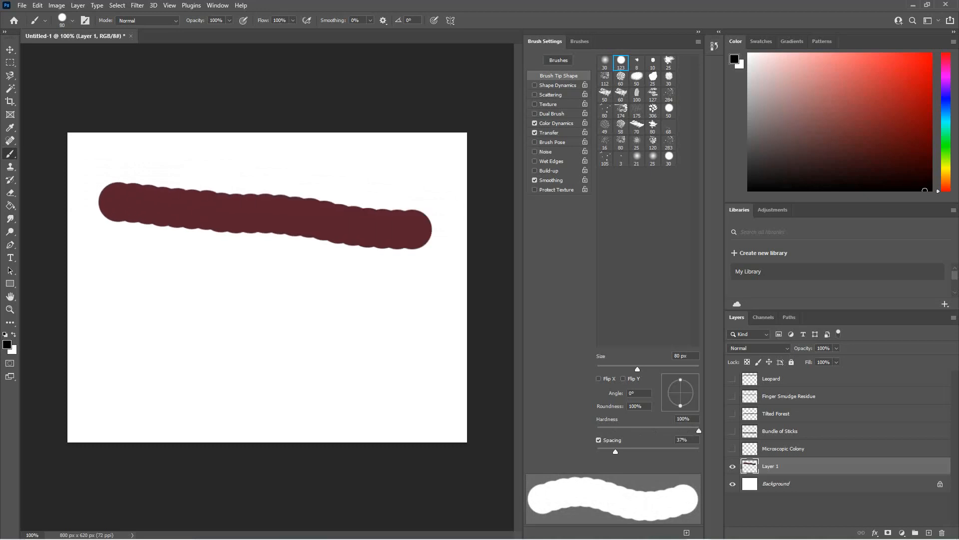
{"action": "key", "text": "ctrl+z"}
{"action": "left_click_drag", "start_coordinate": [699, 430], "coordinate": [615, 430]}
{"action": "left_click_drag", "start_coordinate": [151, 219], "coordinate": [389, 245]}
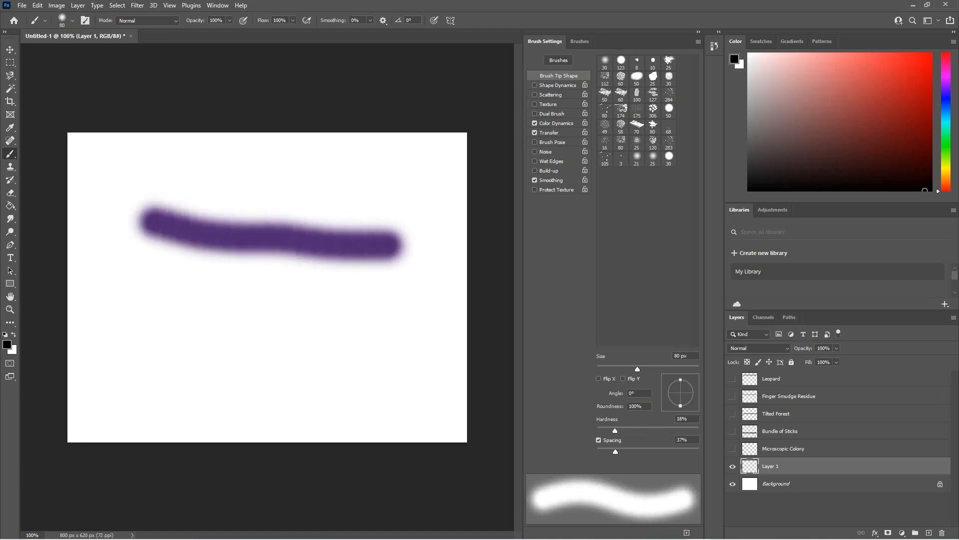
- Undo the purple test stroke, turn off Transfer for the brush, paint another test stroke across the canvas, and undo it
{"action": "key", "text": "ctrl+z"}
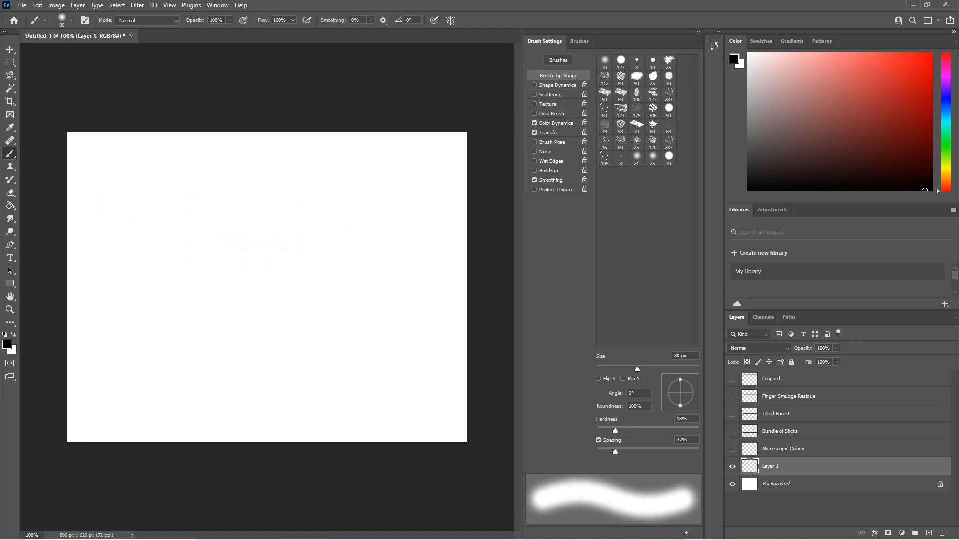
{"action": "left_click", "coordinate": [549, 132]}
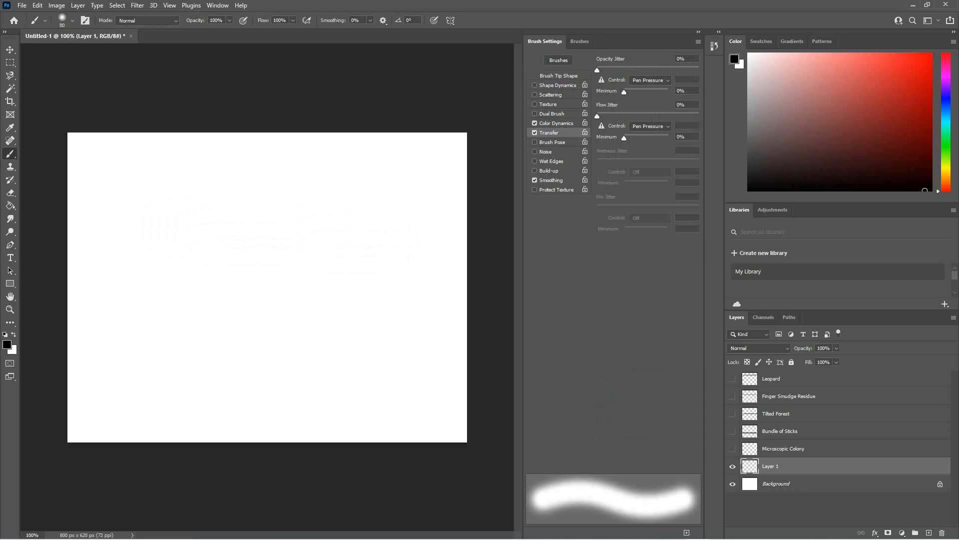
{"action": "left_click", "coordinate": [534, 132]}
{"action": "left_click_drag", "start_coordinate": [128, 199], "coordinate": [429, 206]}
{"action": "key", "text": "ctrl+z"}
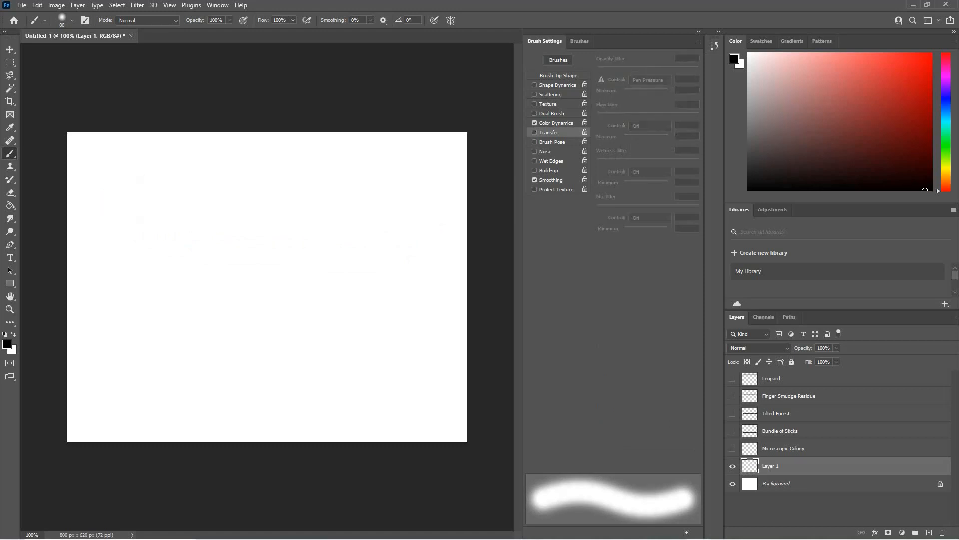
- Turn off Color Dynamics for the brush, paint a test stroke across the canvas, and undo it
{"action": "left_click", "coordinate": [535, 123]}
{"action": "left_click_drag", "start_coordinate": [439, 199], "coordinate": [152, 204]}
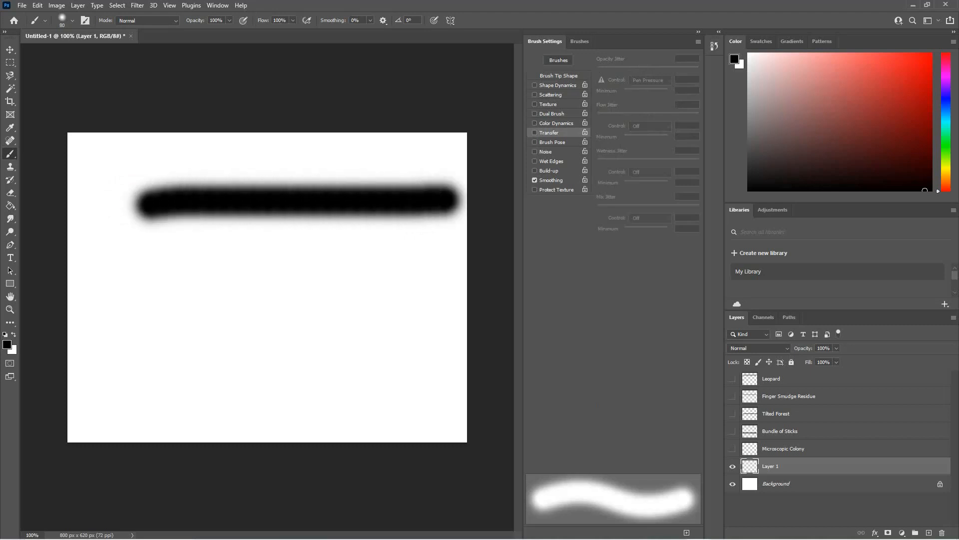
{"action": "key", "text": "ctrl+z"}
- Enable Wet Edges for the brush and paint a test stroke across the upper part of the canvas
{"action": "left_click", "coordinate": [534, 161]}
{"action": "left_click_drag", "start_coordinate": [425, 199], "coordinate": [105, 235]}
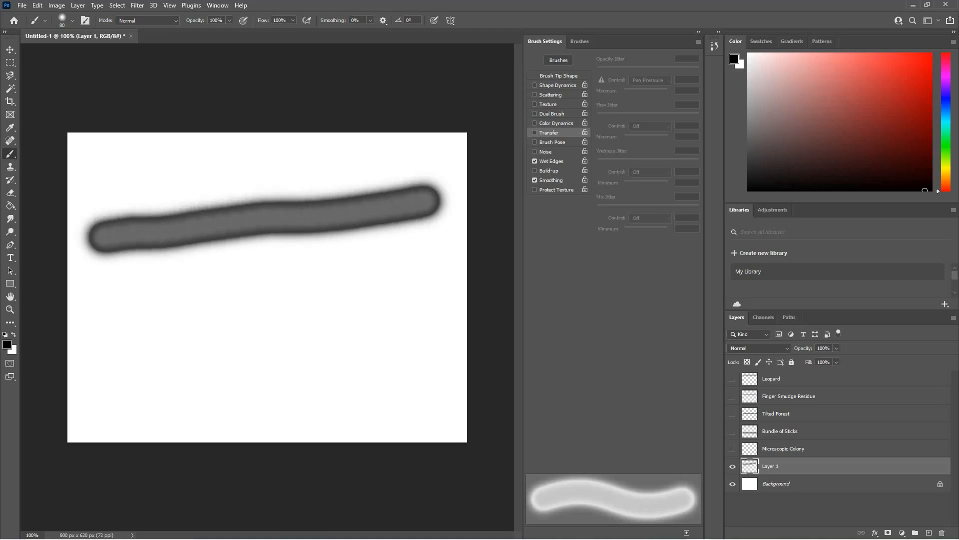
{"action": "left_click", "coordinate": [579, 41]}
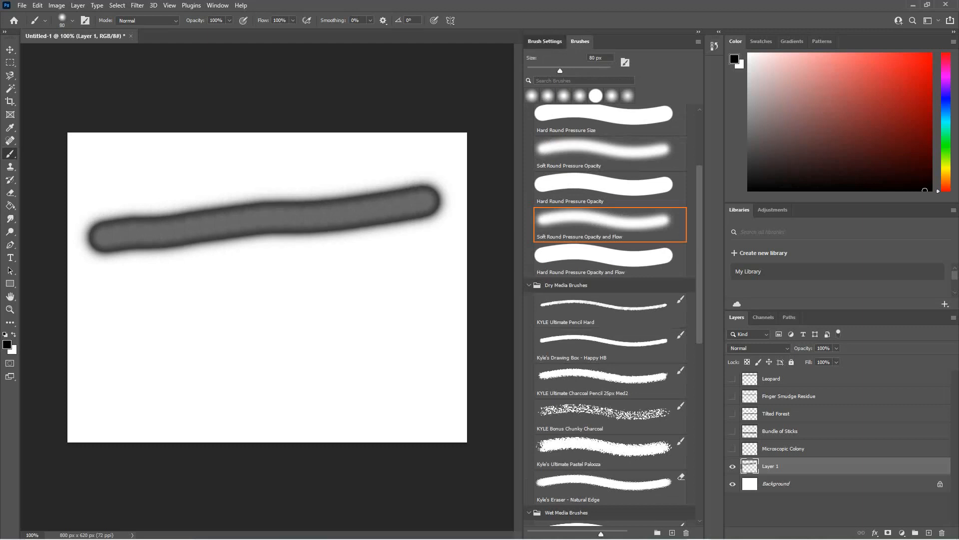
{"action": "left_click", "coordinate": [545, 41]}
- Raise the brush tip's hardness to 71%, paint a test stroke below the first one, and undo it
{"action": "left_click", "coordinate": [558, 76]}
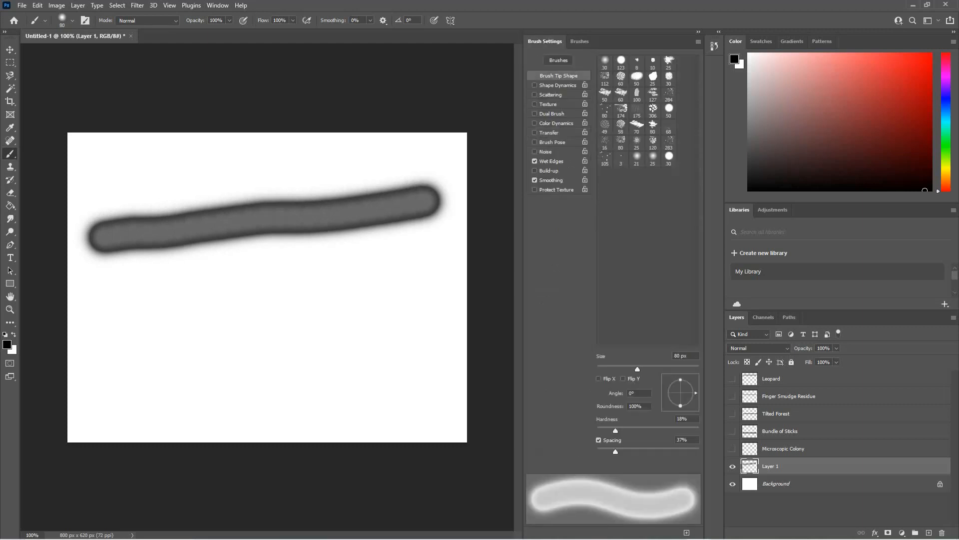
{"action": "left_click_drag", "start_coordinate": [616, 430], "coordinate": [670, 430]}
{"action": "mouse_move", "coordinate": [402, 300]}
{"action": "left_mouse_down"}
{"action": "mouse_move", "coordinate": [210, 284]}
{"action": "mouse_move", "coordinate": [123, 289]}
{"action": "left_mouse_up"}
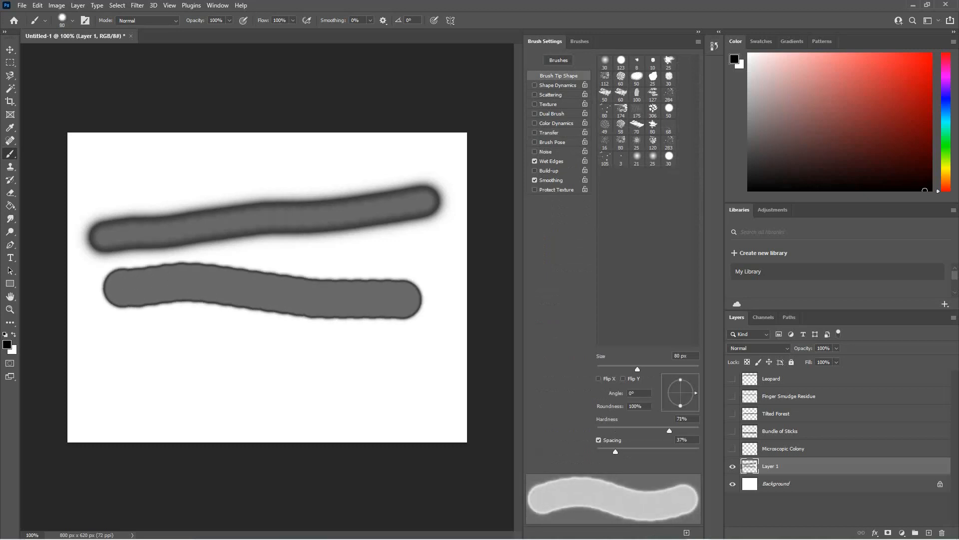
{"action": "key", "text": "ctrl+z"}
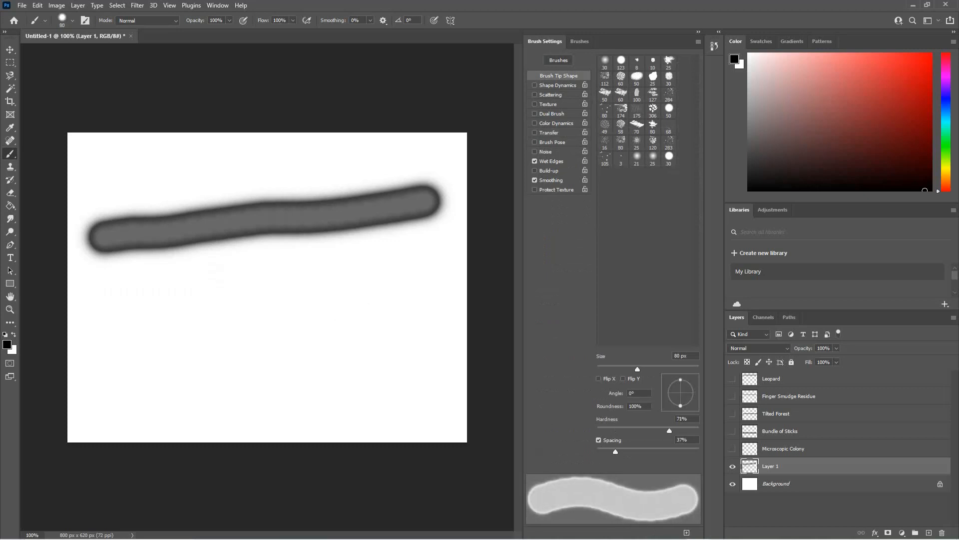
- Try tip spacings of 137% and 92%, each in a test stroke, and undo all strokes on the layer
{"action": "left_click_drag", "start_coordinate": [616, 451], "coordinate": [658, 451]}
{"action": "left_click_drag", "start_coordinate": [436, 307], "coordinate": [110, 273]}
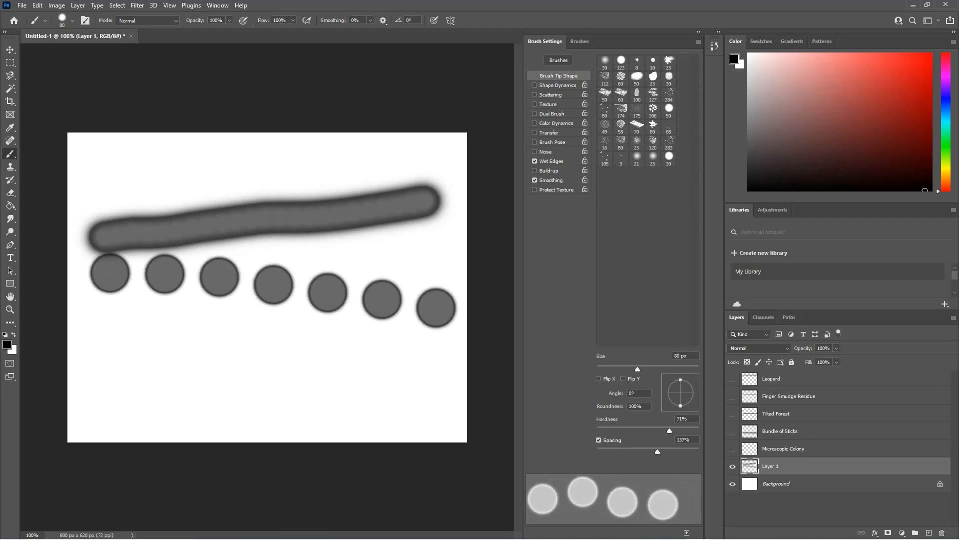
{"action": "key", "text": "ctrl+z"}
{"action": "left_click_drag", "start_coordinate": [658, 451], "coordinate": [643, 451]}
{"action": "left_click_drag", "start_coordinate": [87, 302], "coordinate": [449, 363]}
{"action": "key", "text": "ctrl+z"}
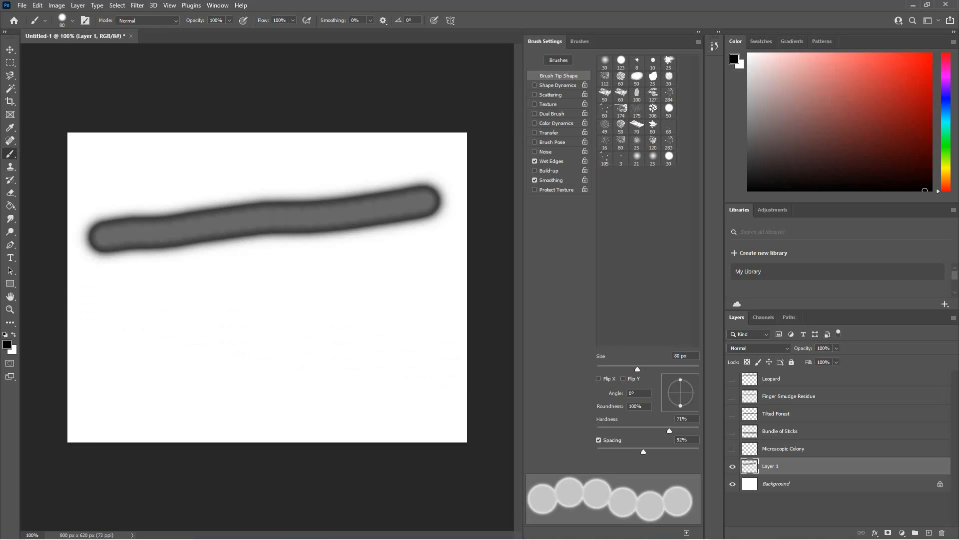
{"action": "key", "text": "ctrl+z"}
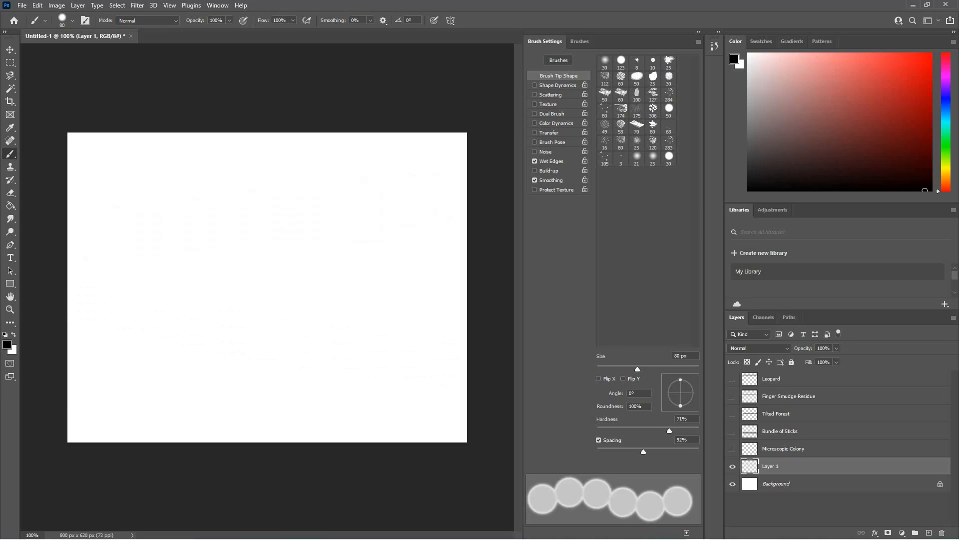
- Enable Shape Dynamics with 43% angle jitter and 37% roundness jitter, and paint a test stroke across the upper canvas
{"action": "left_click", "coordinate": [558, 86]}
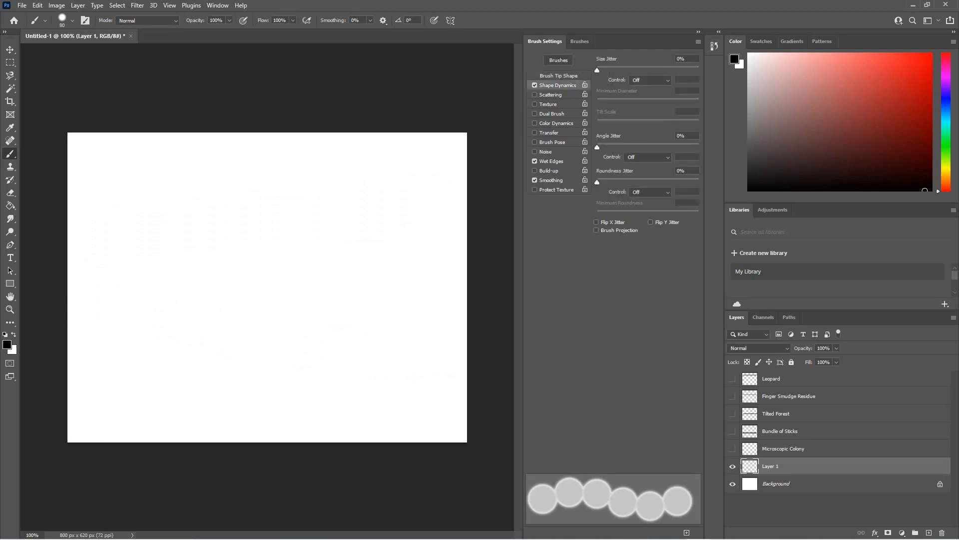
{"action": "left_click_drag", "start_coordinate": [598, 147], "coordinate": [641, 147]}
{"action": "left_click_drag", "start_coordinate": [597, 182], "coordinate": [636, 182]}
{"action": "left_click_drag", "start_coordinate": [104, 213], "coordinate": [472, 209]}
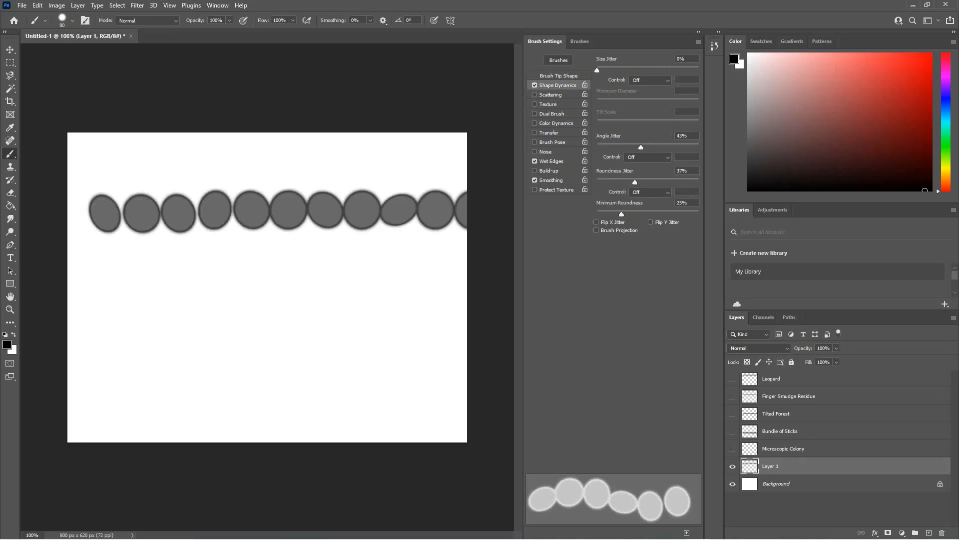
- Set the minimum roundness to 60% and roundness jitter to 70%, paint a second test stroke, and undo both strokes
{"action": "left_click_drag", "start_coordinate": [621, 214], "coordinate": [658, 214]}
{"action": "left_click_drag", "start_coordinate": [634, 181], "coordinate": [669, 182]}
{"action": "mouse_move", "coordinate": [398, 278]}
{"action": "left_mouse_down"}
{"action": "mouse_move", "coordinate": [214, 289]}
{"action": "mouse_move", "coordinate": [75, 287]}
{"action": "left_mouse_up"}
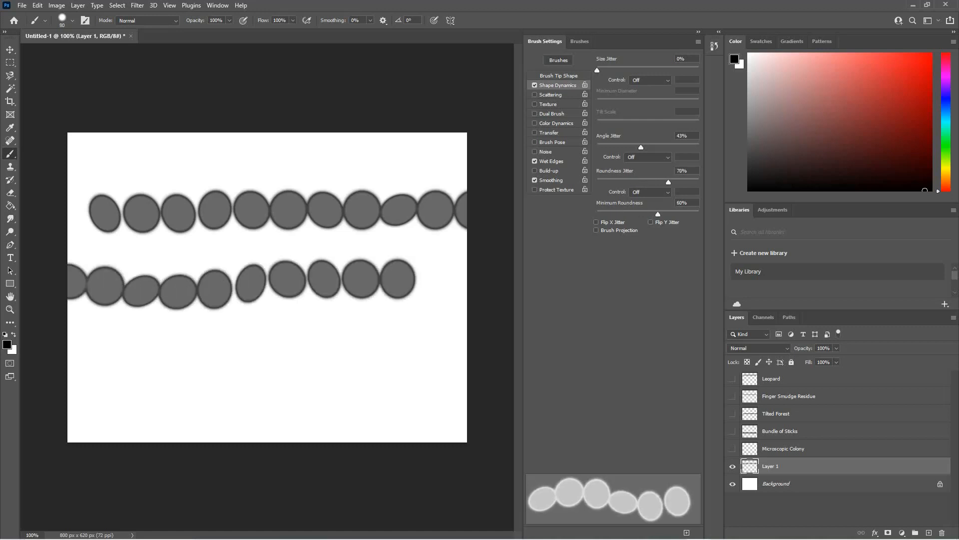
{"action": "key", "text": "ctrl+z"}
{"action": "key", "text": "ctrl+z"}
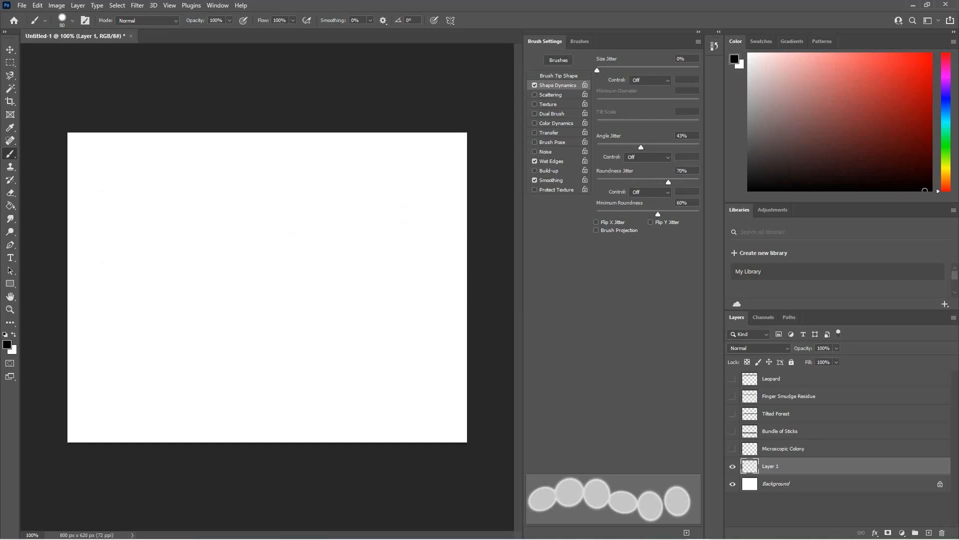
- Set the size jitter to 58% and paint a test stroke across the middle of the canvas
{"action": "left_click_drag", "start_coordinate": [597, 70], "coordinate": [656, 70]}
{"action": "left_click_drag", "start_coordinate": [99, 284], "coordinate": [456, 285]}
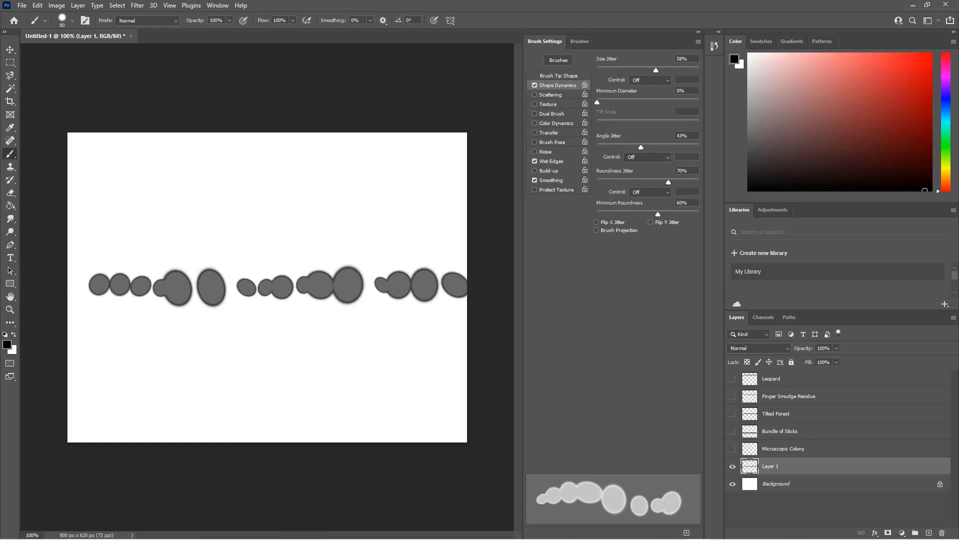
- Set the tip spacing to 118%, undo the size jitter stroke, paint a new test stroke, and undo it
{"action": "left_click", "coordinate": [558, 76]}
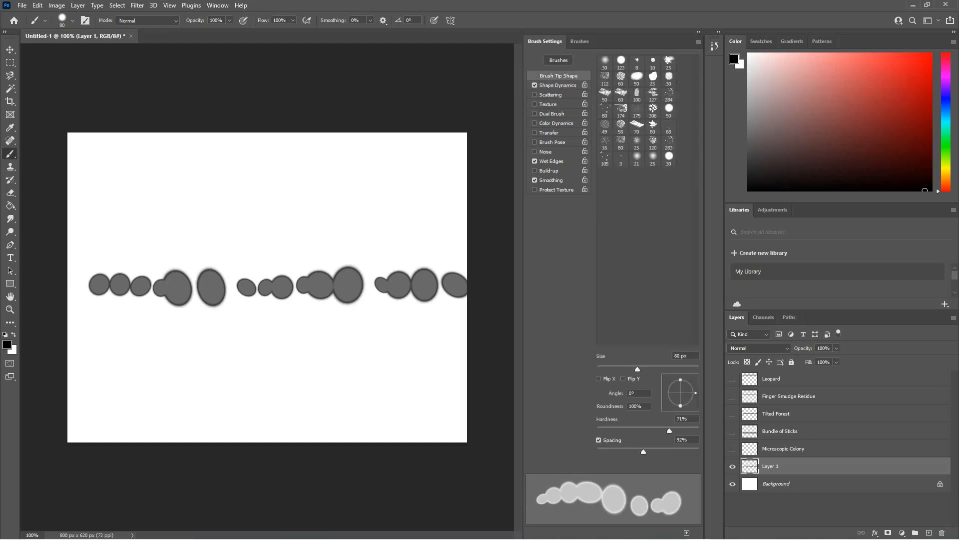
{"action": "left_click_drag", "start_coordinate": [643, 452], "coordinate": [652, 451]}
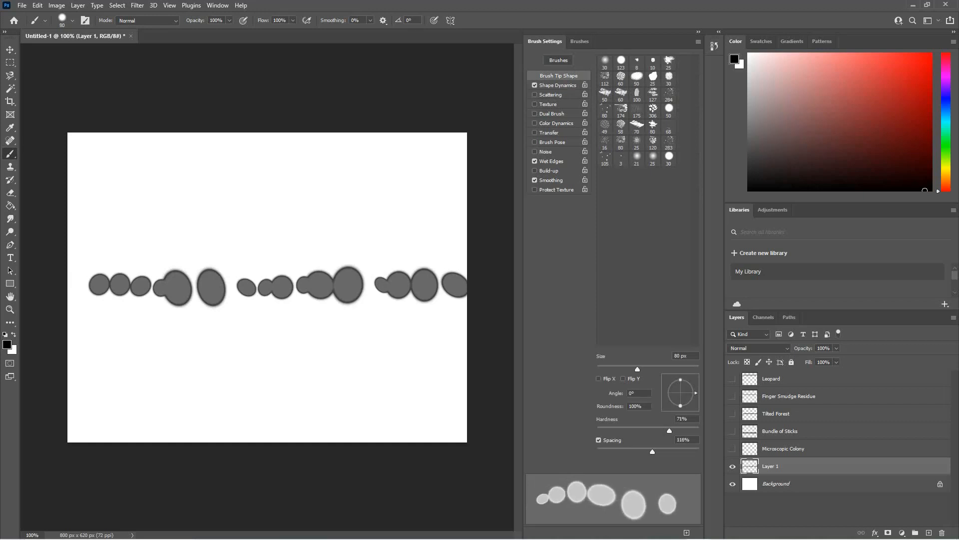
{"action": "key", "text": "ctrl+z"}
{"action": "left_click_drag", "start_coordinate": [117, 344], "coordinate": [444, 363]}
{"action": "key", "text": "ctrl+z"}
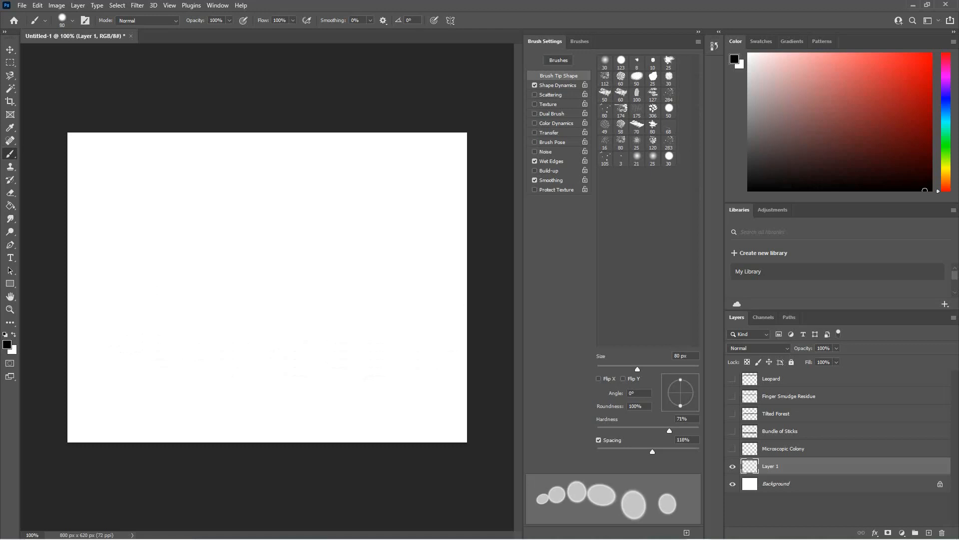
- Lower the tip spacing to 61%, paint a test stroke across the lower canvas, and undo it
{"action": "left_click_drag", "start_coordinate": [652, 452], "coordinate": [628, 452]}
{"action": "mouse_move", "coordinate": [70, 327]}
{"action": "left_mouse_down"}
{"action": "mouse_move", "coordinate": [220, 335]}
{"action": "mouse_move", "coordinate": [465, 369]}
{"action": "left_mouse_up"}
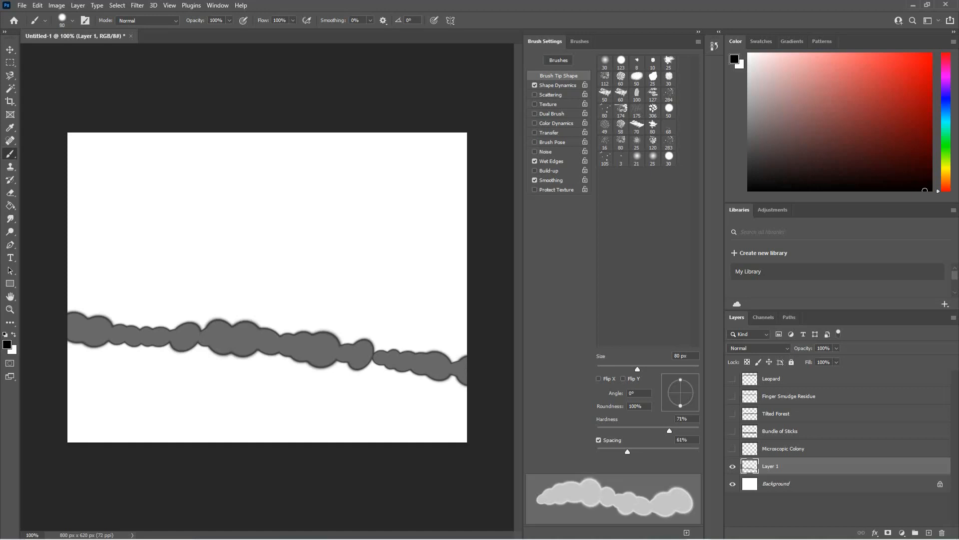
{"action": "key", "text": "ctrl+z"}
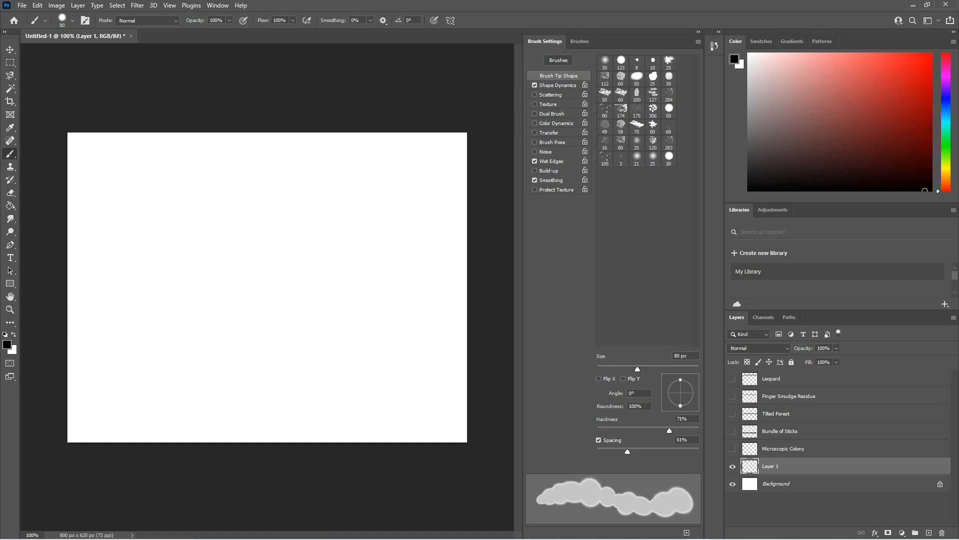
- Set the tip's spacing to 66% and hardness to 80%, paint a test stroke, and undo it
{"action": "left_click_drag", "start_coordinate": [627, 451], "coordinate": [674, 430]}
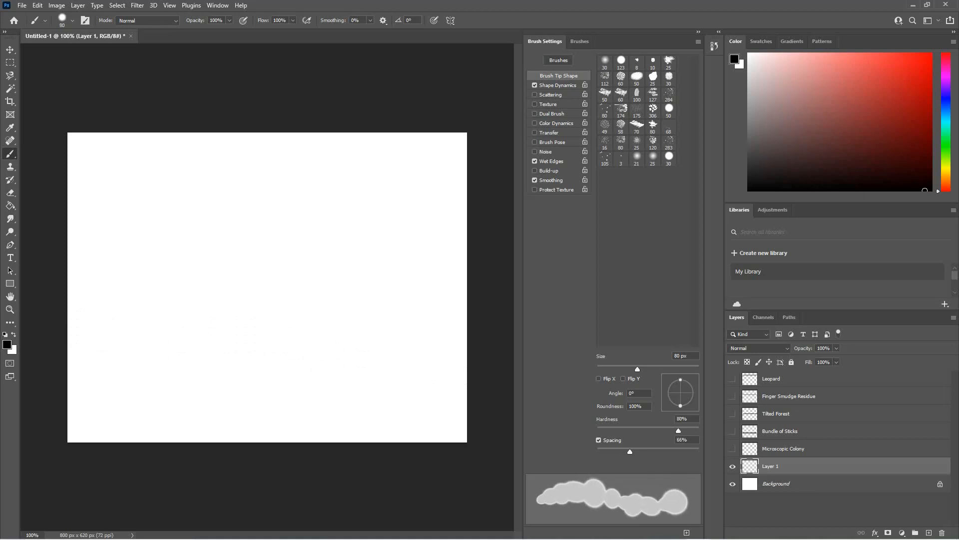
{"action": "mouse_move", "coordinate": [124, 350]}
{"action": "left_mouse_down"}
{"action": "mouse_move", "coordinate": [268, 347]}
{"action": "mouse_move", "coordinate": [469, 372]}
{"action": "left_mouse_up"}
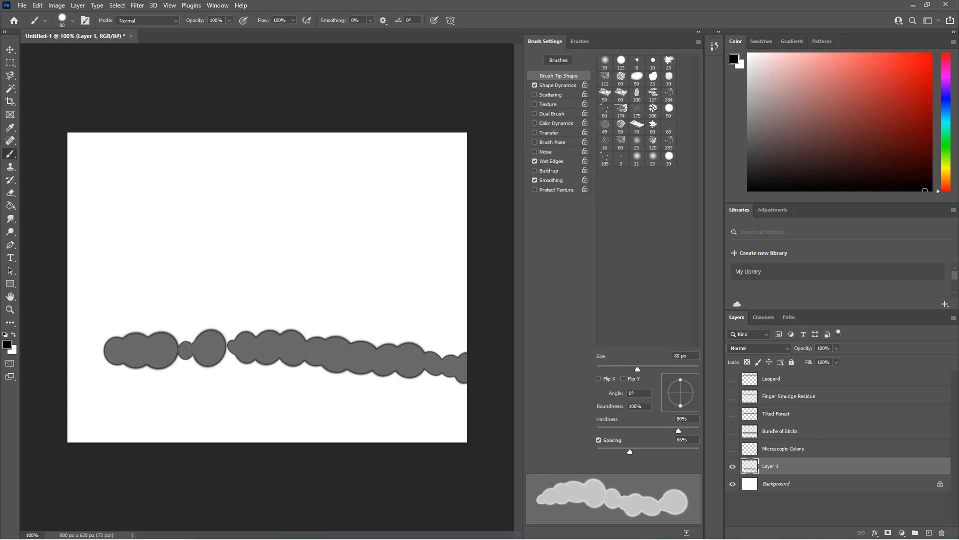
{"action": "key", "text": "ctrl+z"}
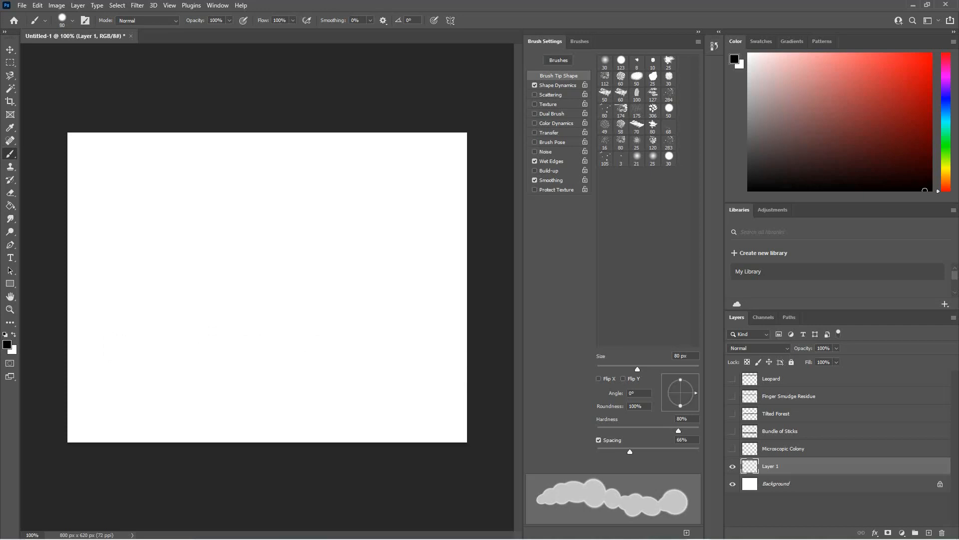
- Reduce the brush size to 45 px and stamp a single dab near the canvas's lower left corner
{"action": "key", "text": "bracketleft"}
{"action": "key", "text": "bracketleft"}
{"action": "key", "text": "bracketleft"}
{"action": "key", "text": "bracketleft"}
{"action": "left_click", "coordinate": [92, 407]}
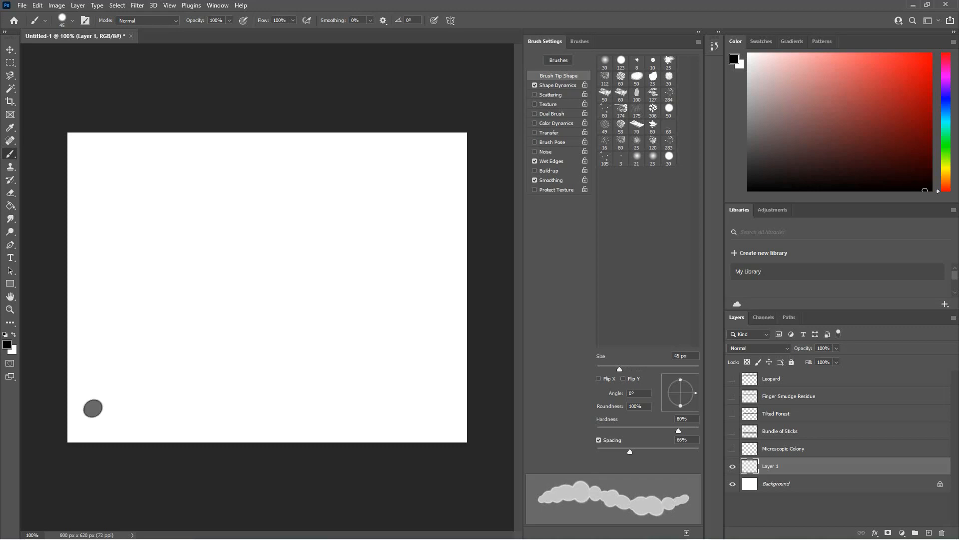
- Define the stamped dab as a new brush preset named Cobblestone Mesh
{"action": "left_click", "coordinate": [38, 5]}
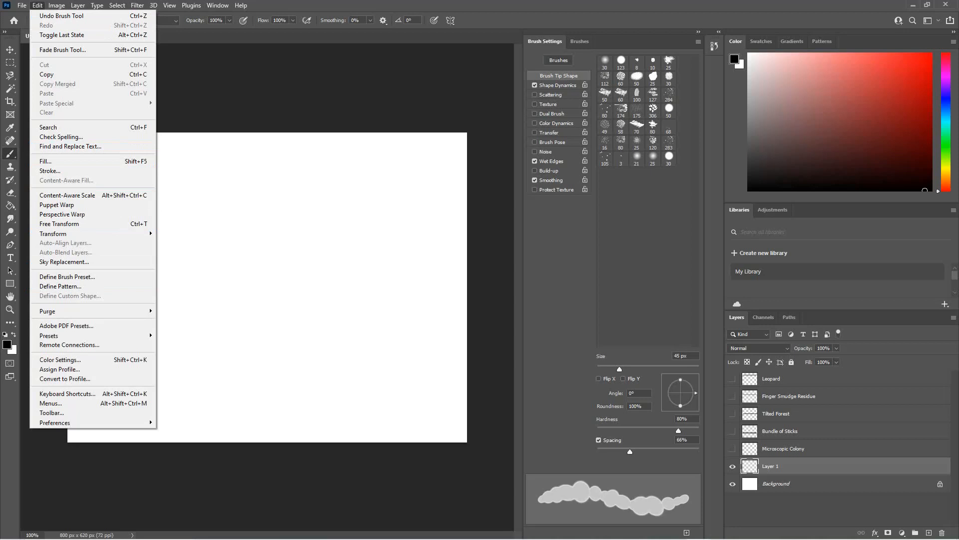
{"action": "left_click", "coordinate": [67, 276]}
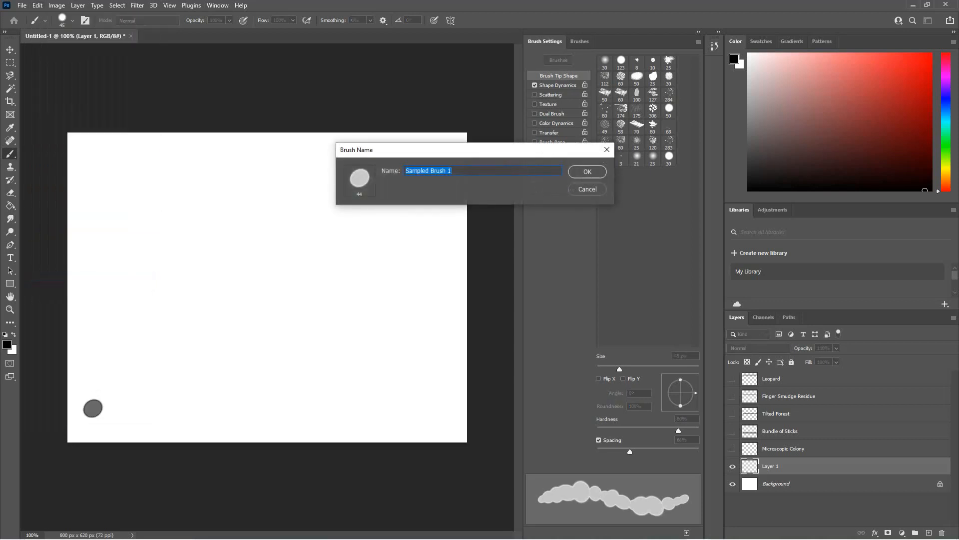
{"action": "type", "text": "Cobblestone Mess"}
{"action": "key", "text": "BackSpace"}
{"action": "type", "text": "orph"}
{"action": "key", "text": "Return"}
- Briefly show the Microscopic Colony and Bundle of Sticks layers to compare their stroke positions, and hide them again
{"action": "left_click", "coordinate": [733, 449]}
{"action": "left_click", "coordinate": [733, 431]}
{"action": "left_click", "coordinate": [732, 430]}
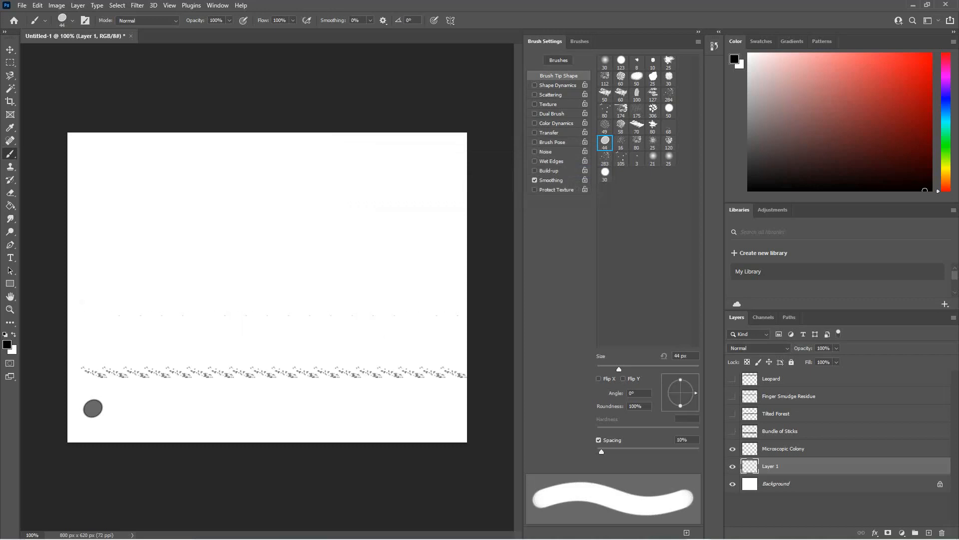
{"action": "left_click", "coordinate": [732, 449]}
- Rename Layer 1 as Cobblestone Mesh
{"action": "double_click", "coordinate": [770, 465]}
{"action": "type", "text": "Co"}
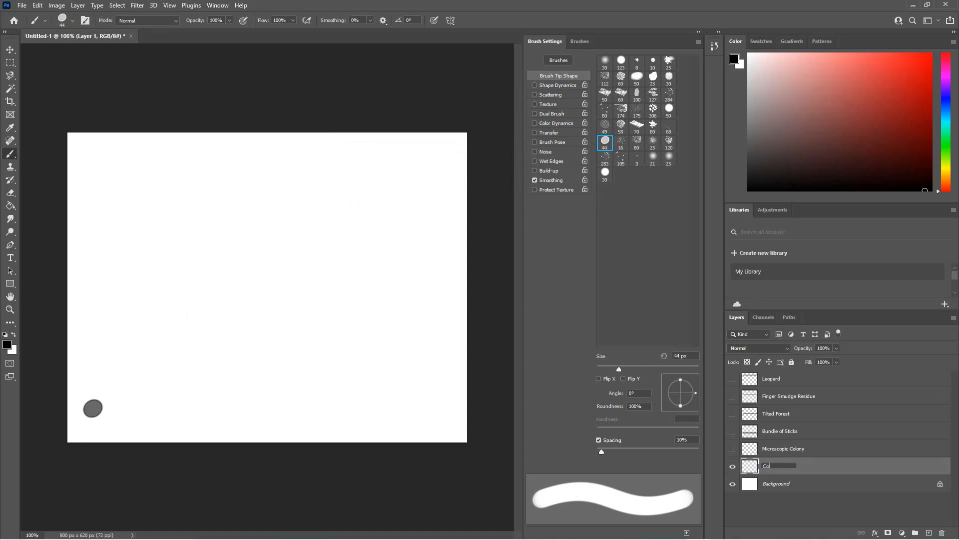
{"action": "type", "text": "bblestone Mesh"}
{"action": "key", "text": "Return"}
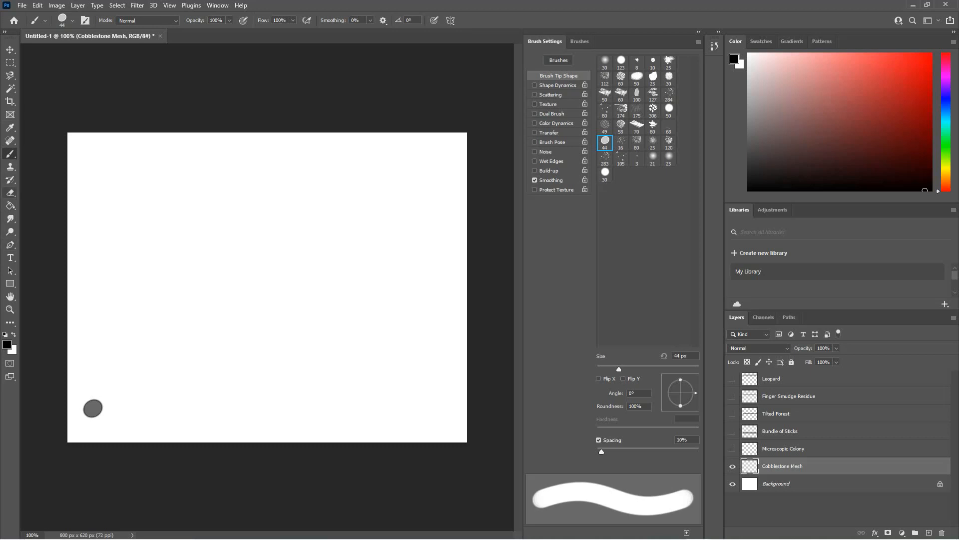
- Erase the sampled dab from the Cobblestone Mesh layer with the Eraser tool
{"action": "left_click", "coordinate": [10, 193]}
{"action": "left_click_drag", "start_coordinate": [92, 406], "coordinate": [85, 414]}
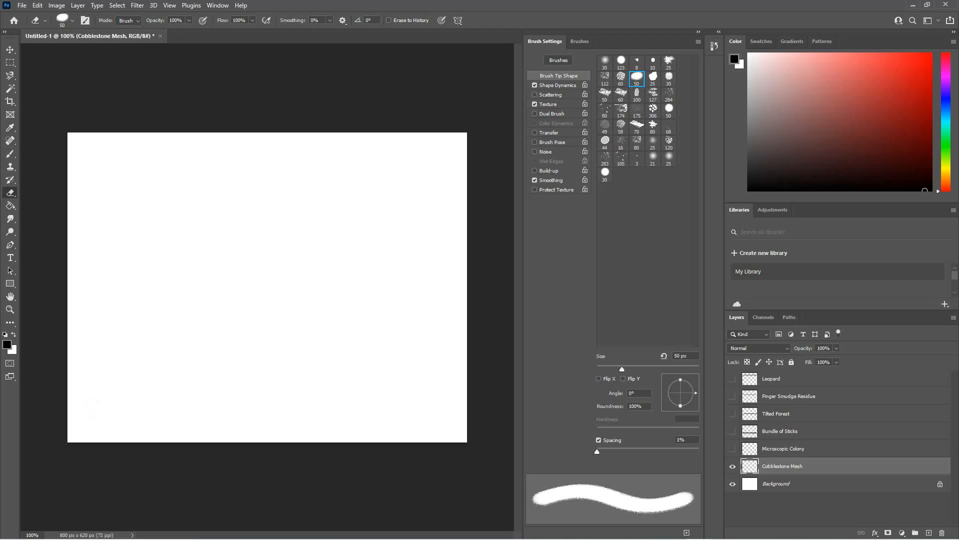
- Try the new 44 px sampled brush in a straight stroke along the lower canvas and undo it
{"action": "left_click", "coordinate": [10, 154]}
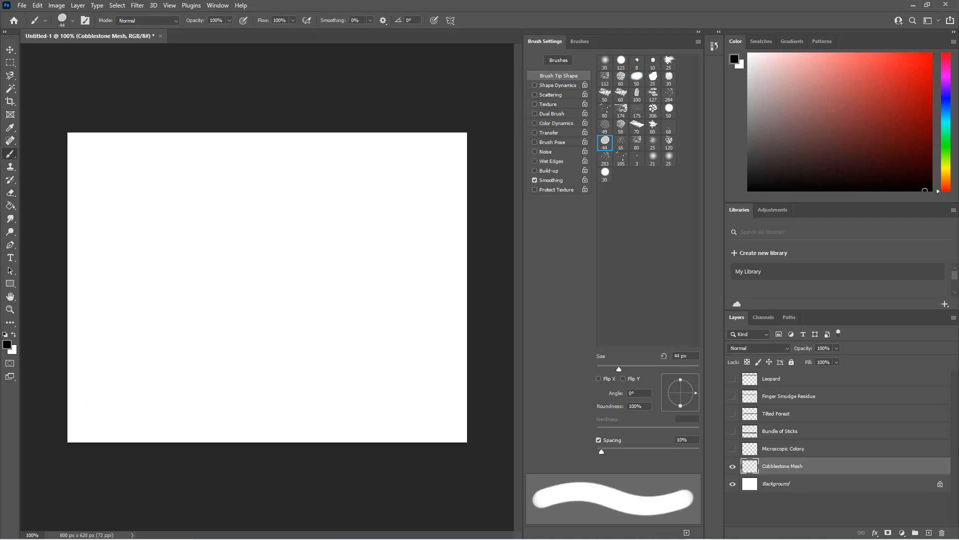
{"action": "left_click_drag", "start_coordinate": [87, 409], "coordinate": [456, 408]}
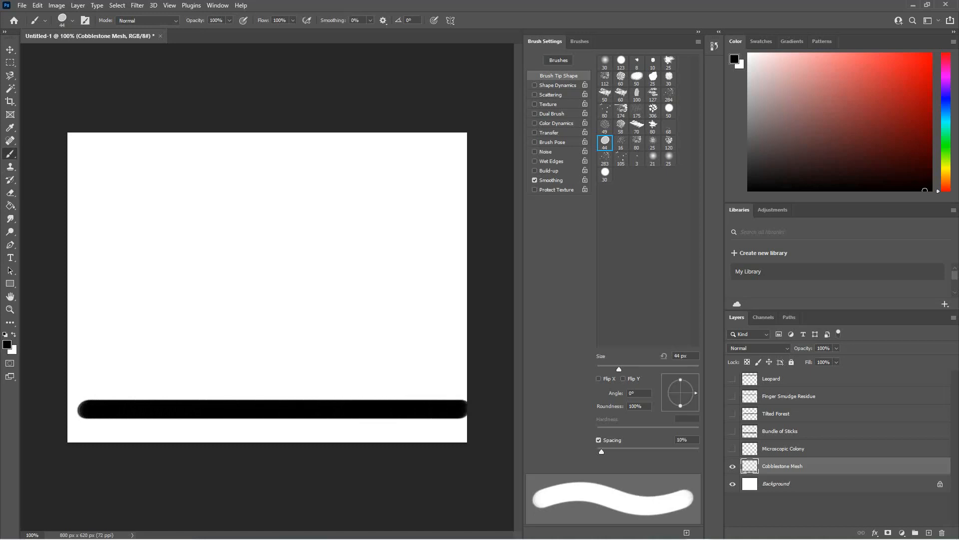
{"action": "key", "text": "ctrl+z"}
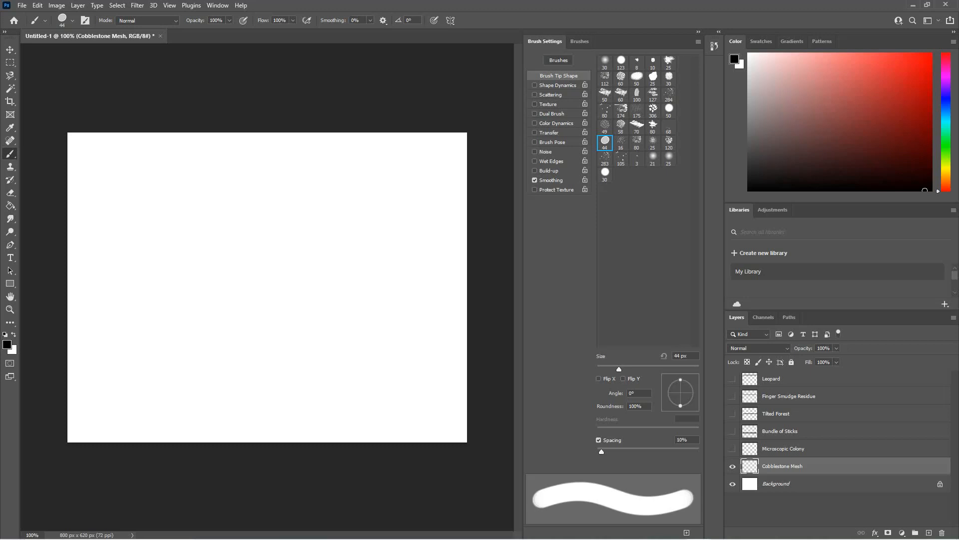
- Set the sampled 44 px brush's spacing to 79% and paint a straight horizontal stroke along the lower canvas on Cobblestone Mesh
{"action": "left_click_drag", "start_coordinate": [601, 451], "coordinate": [637, 451]}
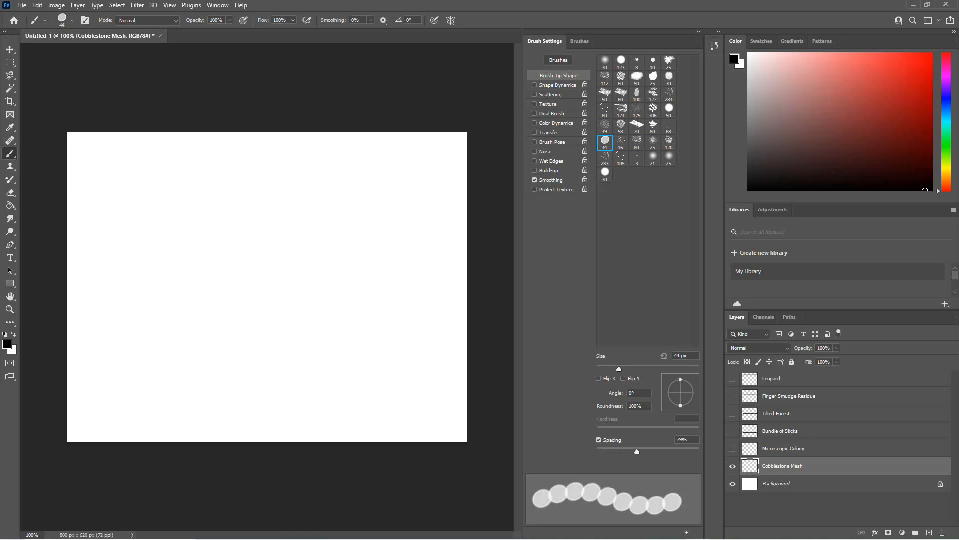
{"action": "left_click_drag", "start_coordinate": [90, 413], "coordinate": [440, 414]}
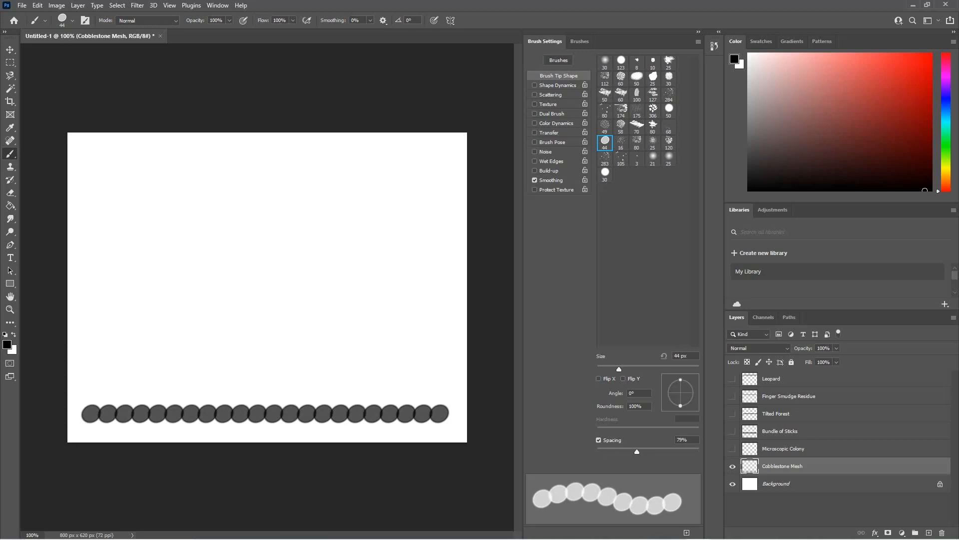
- Make the Microscopic Colony, Bundle of Sticks, Finger Smudge Residue, Leopard and Tilted Forest layers visible alongside Cobblestone Mesh
{"action": "left_click", "coordinate": [733, 448]}
{"action": "left_click", "coordinate": [732, 431]}
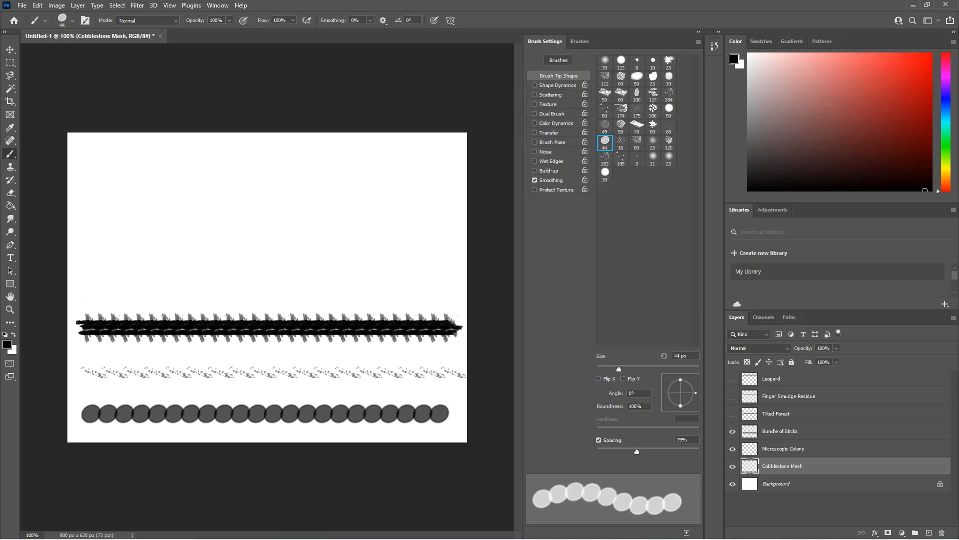
{"action": "left_click", "coordinate": [732, 395]}
{"action": "left_click", "coordinate": [732, 378]}
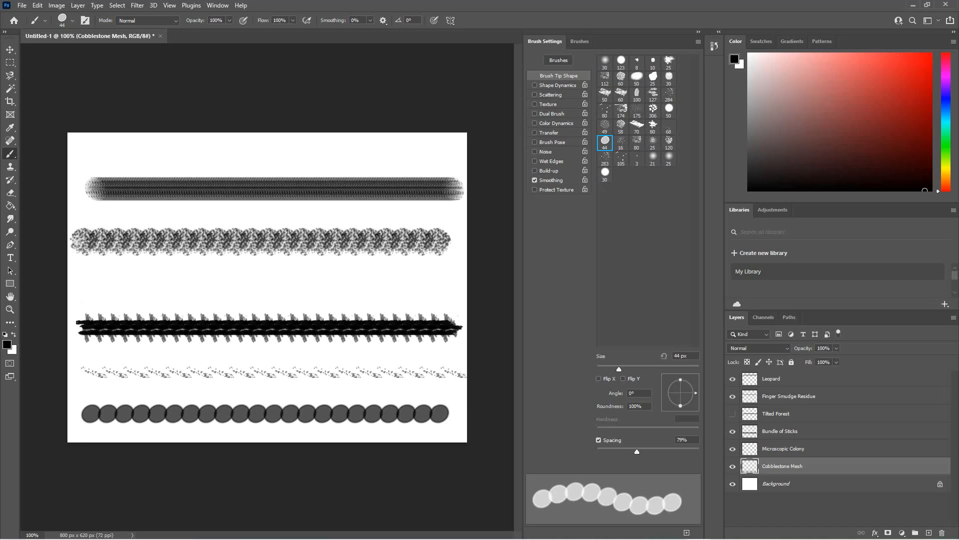
{"action": "left_click", "coordinate": [733, 413]}
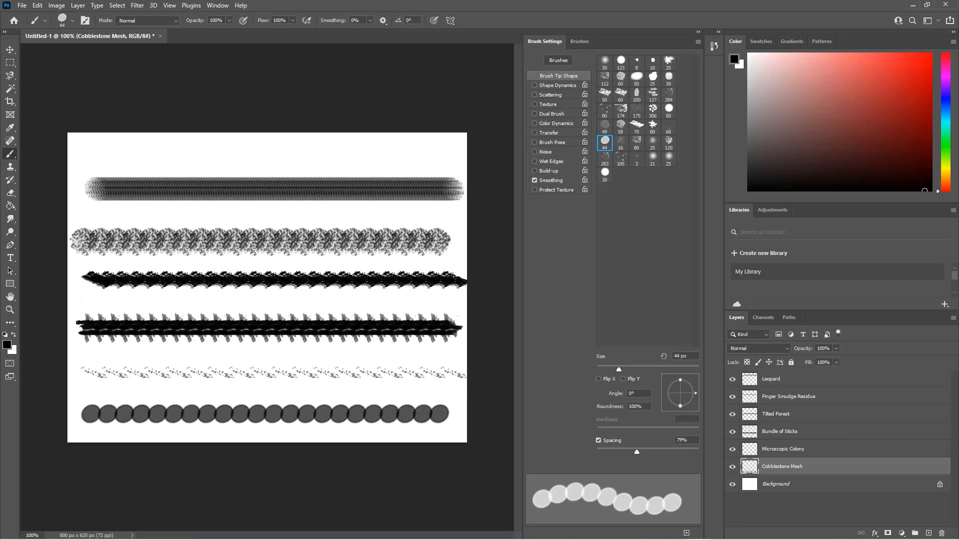
- Check which stroke belongs to the Leopard, Finger Smudge Residue and Tilted Forest layers by toggling each layer's visibility
{"action": "left_click", "coordinate": [779, 379]}
{"action": "left_click", "coordinate": [733, 378]}
{"action": "left_click", "coordinate": [789, 395]}
{"action": "left_click", "coordinate": [732, 395]}
{"action": "left_click", "coordinate": [732, 395]}
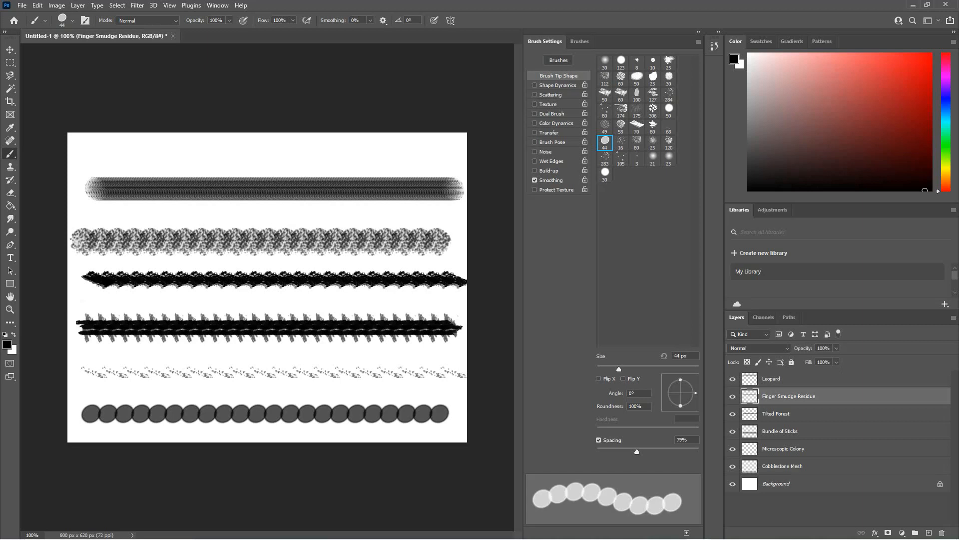
{"action": "left_click", "coordinate": [776, 413]}
{"action": "left_click", "coordinate": [732, 414]}
{"action": "left_click", "coordinate": [732, 413]}
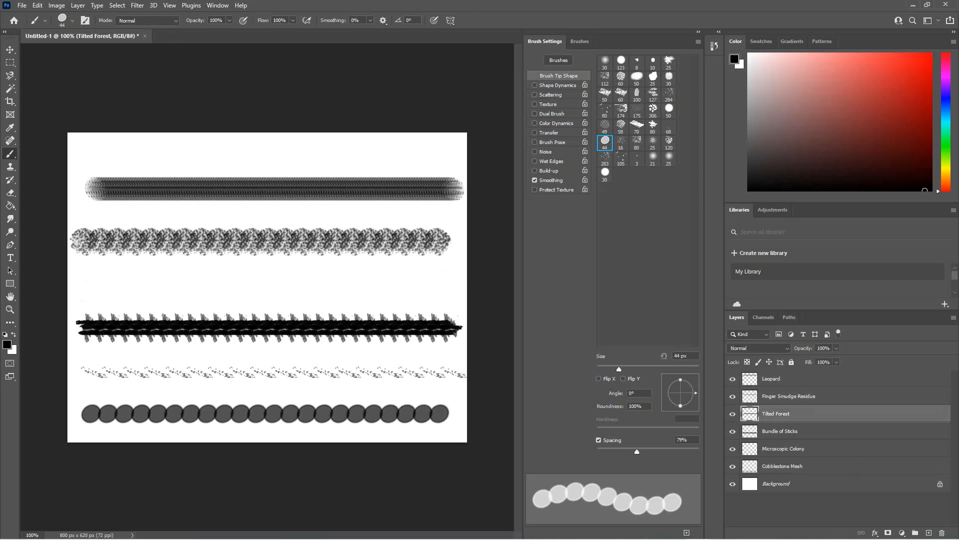
- Check the strokes of the Bundle of Sticks, Microscopic Colony and Cobblestone Mesh layers by toggling each one off and on
{"action": "left_click", "coordinate": [780, 430]}
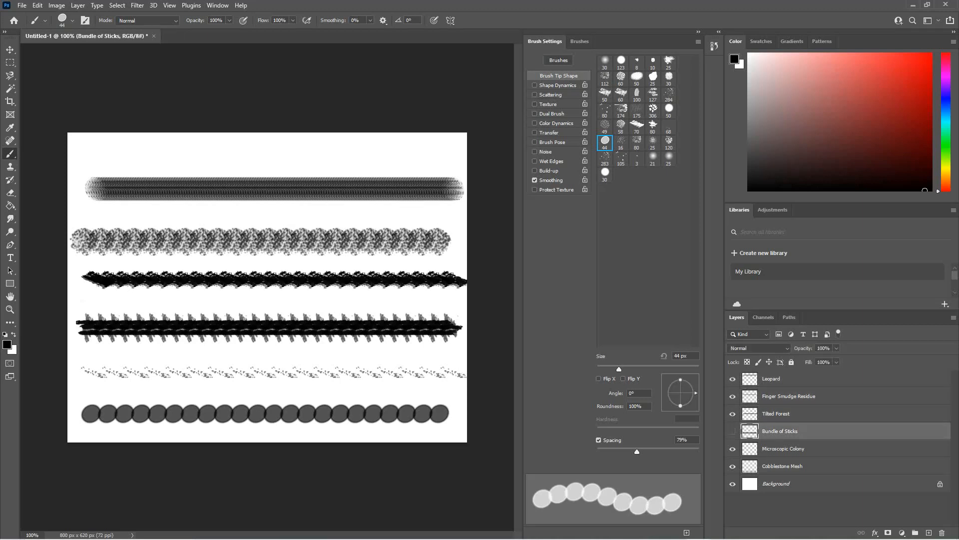
{"action": "left_click", "coordinate": [733, 431]}
{"action": "left_click", "coordinate": [783, 448]}
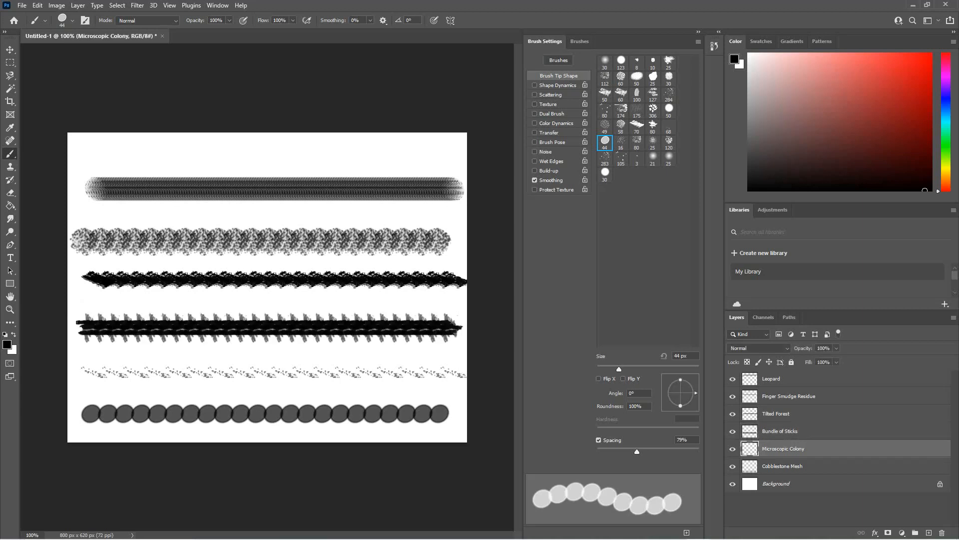
{"action": "left_click", "coordinate": [732, 448]}
{"action": "left_click", "coordinate": [733, 448]}
{"action": "left_click", "coordinate": [732, 448]}
{"action": "left_click", "coordinate": [733, 448]}
{"action": "left_click", "coordinate": [782, 465]}
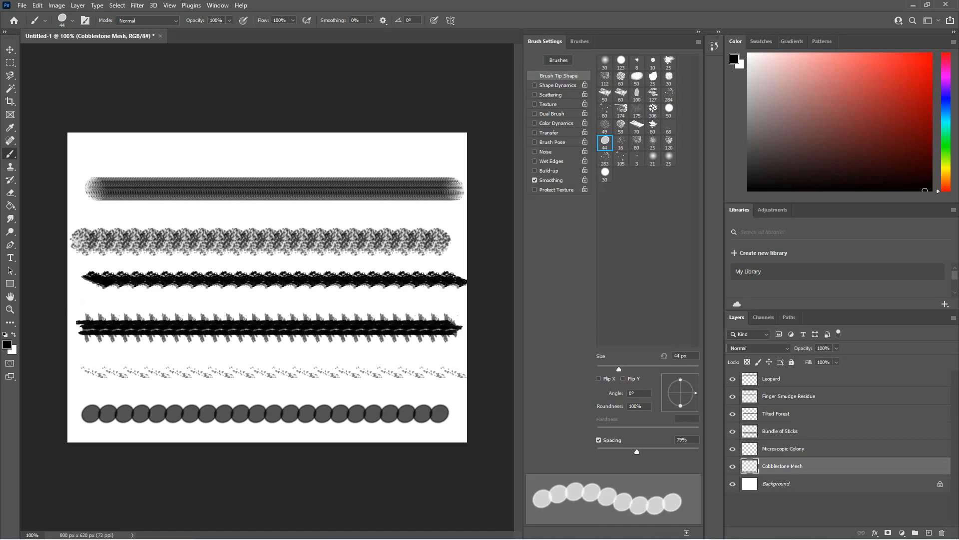
{"action": "left_click", "coordinate": [733, 466]}
{"action": "left_click", "coordinate": [732, 465]}
- Review the saved brush presets in the 10-Acker group against the layer names
{"action": "left_click", "coordinate": [580, 41]}
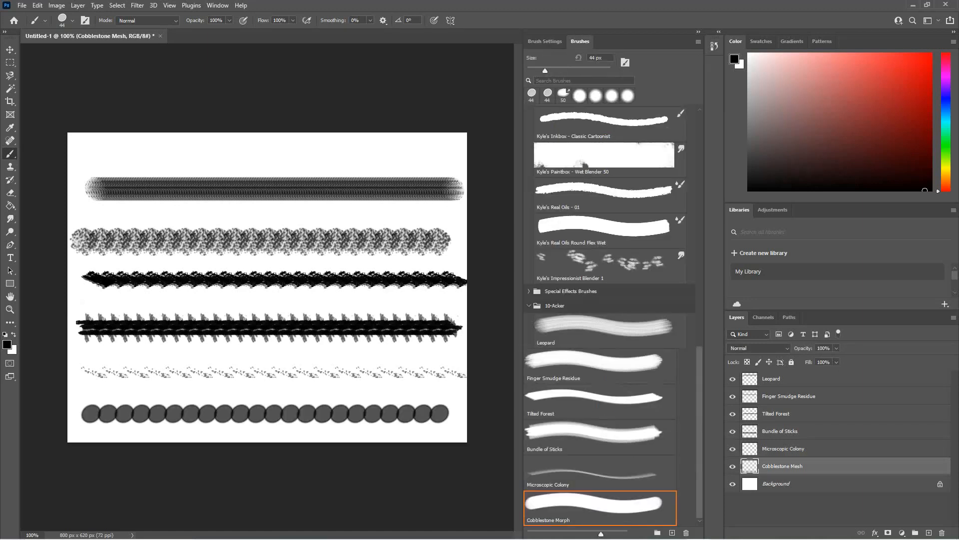
{"action": "scroll", "coordinate": [604, 314], "scroll_direction": "up", "scroll_amount": 1}
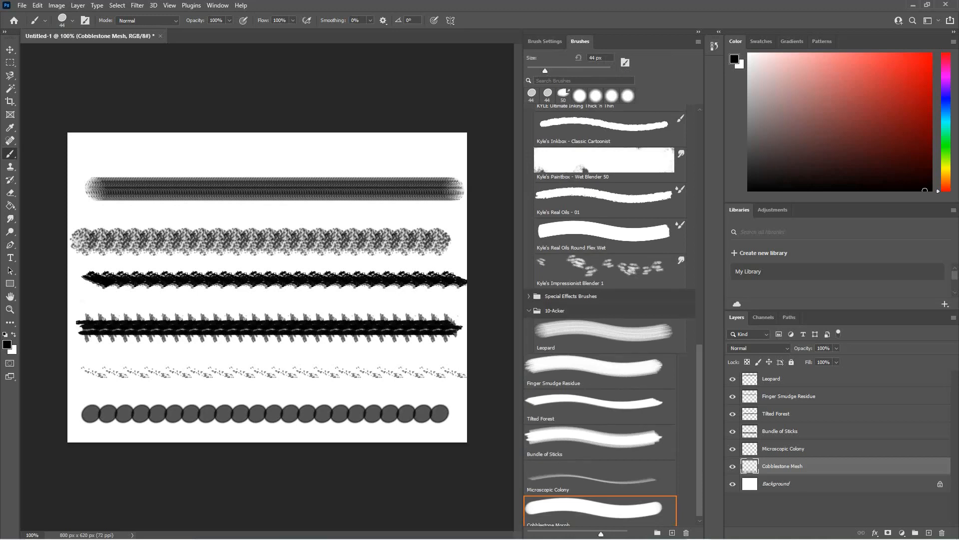
- Start saving the document on the computer as a Photoshop file and name it 10-Acker
{"action": "left_click", "coordinate": [22, 5]}
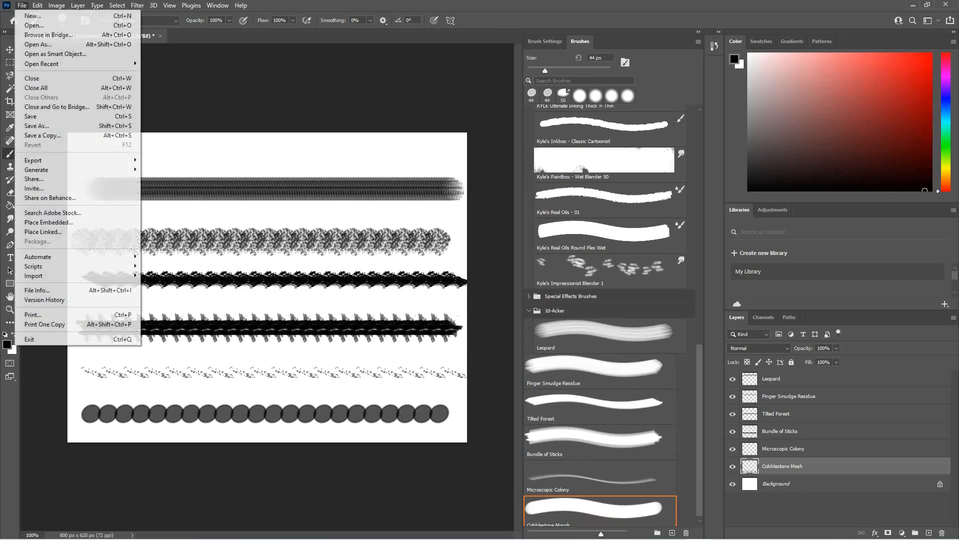
{"action": "left_click", "coordinate": [31, 116]}
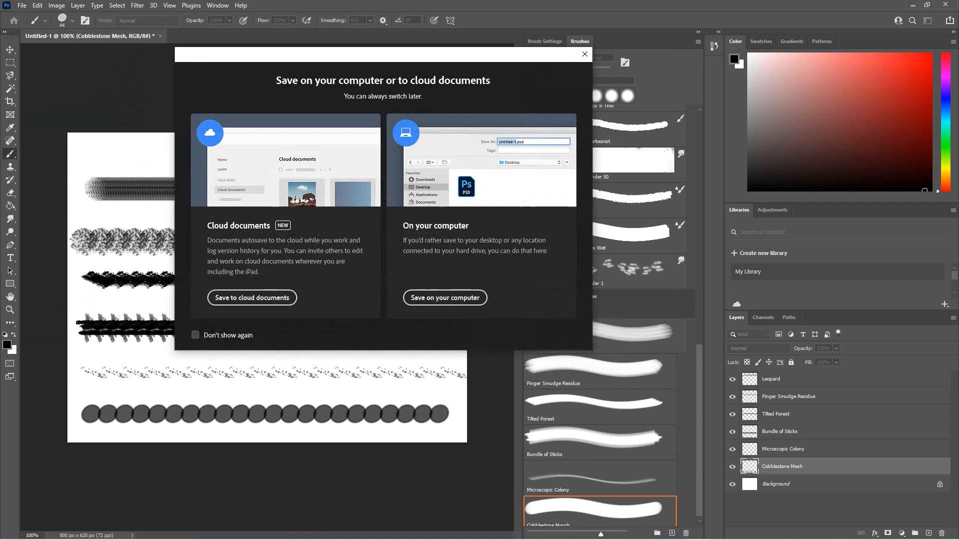
{"action": "left_click", "coordinate": [445, 297]}
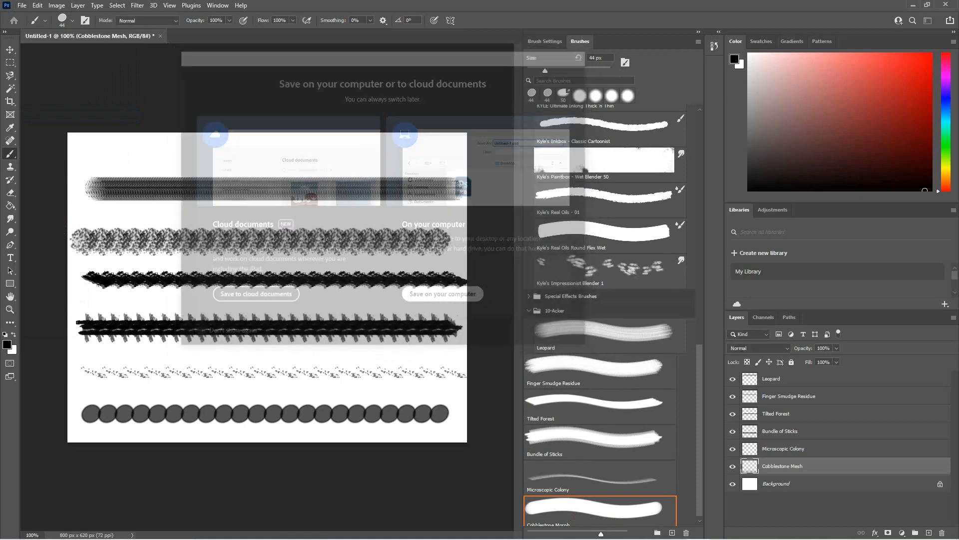
{"action": "type", "text": "10-Acker"}
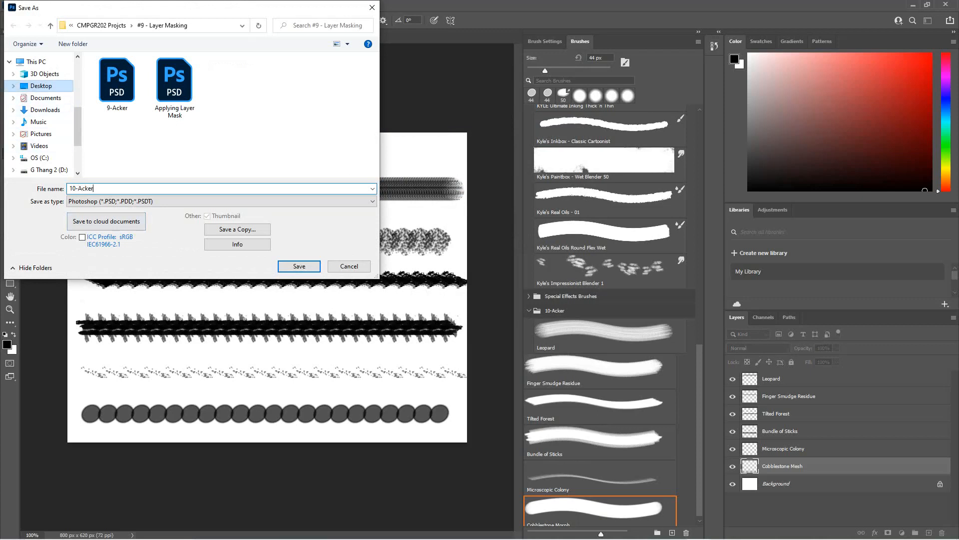
- Choose the #10 - Creating Custom Brushes folder as save location, inside MJC Computer Graphics and CMPGR202 Projcts on the Desktop
{"action": "left_click", "coordinate": [41, 85]}
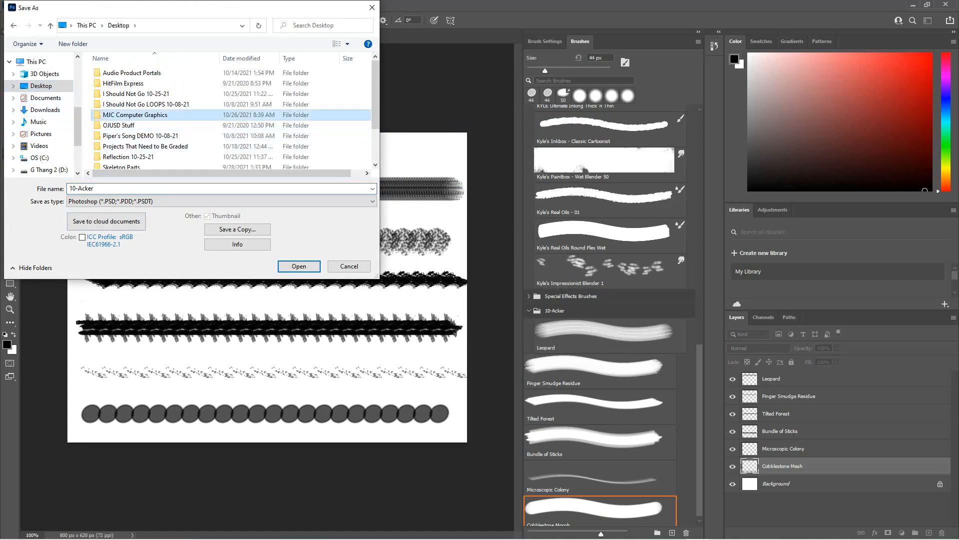
{"action": "double_click", "coordinate": [134, 114]}
{"action": "left_click", "coordinate": [127, 83]}
{"action": "double_click", "coordinate": [127, 84]}
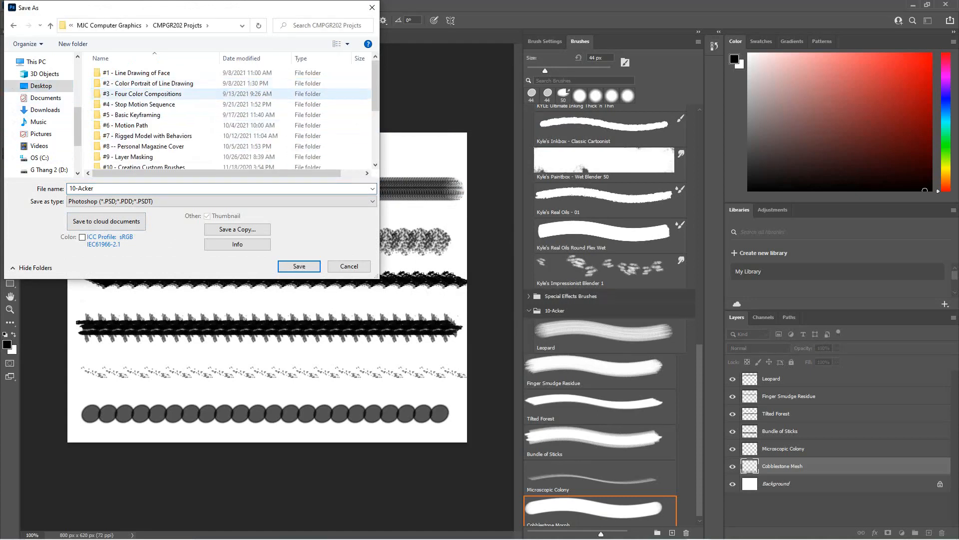
{"action": "scroll", "coordinate": [230, 120], "scroll_direction": "down", "scroll_amount": 2}
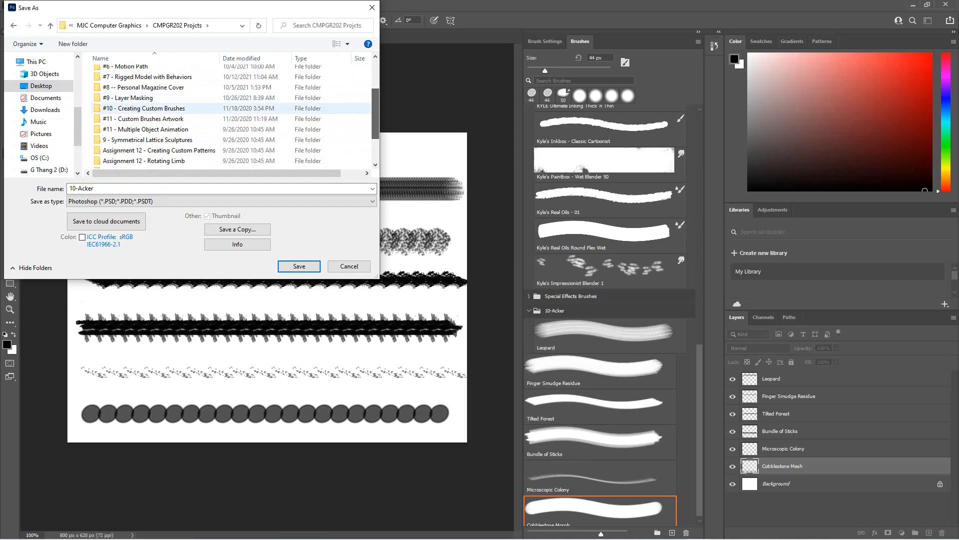
{"action": "double_click", "coordinate": [279, 112]}
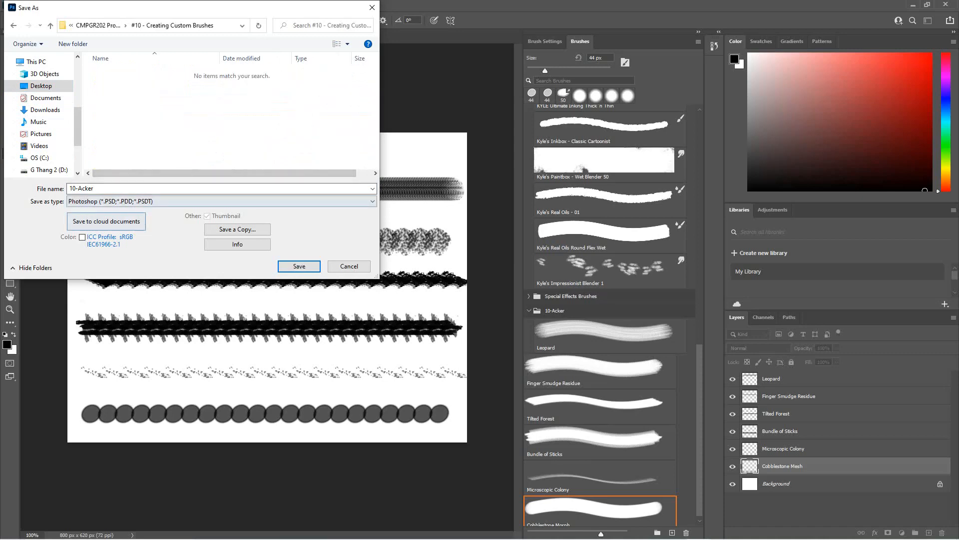